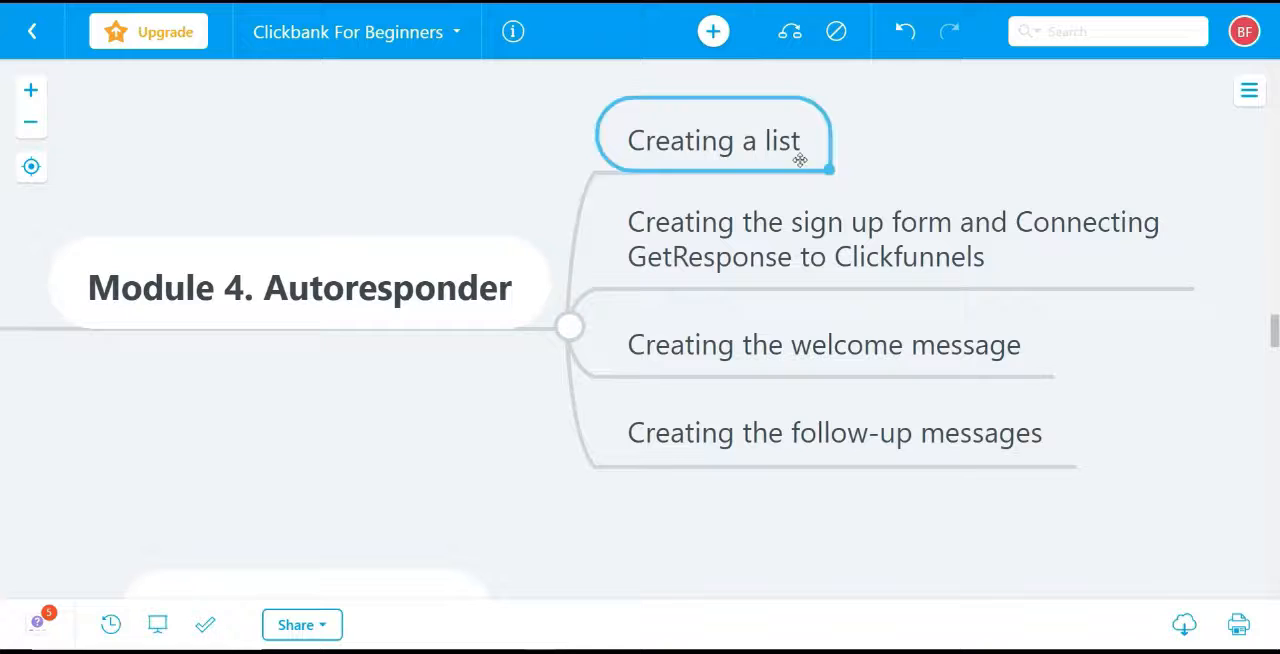
Go through the Autoresponder module's four topics in the mind map, ending on Creating a list
{"action": "left_click", "coordinate": [797, 241]}
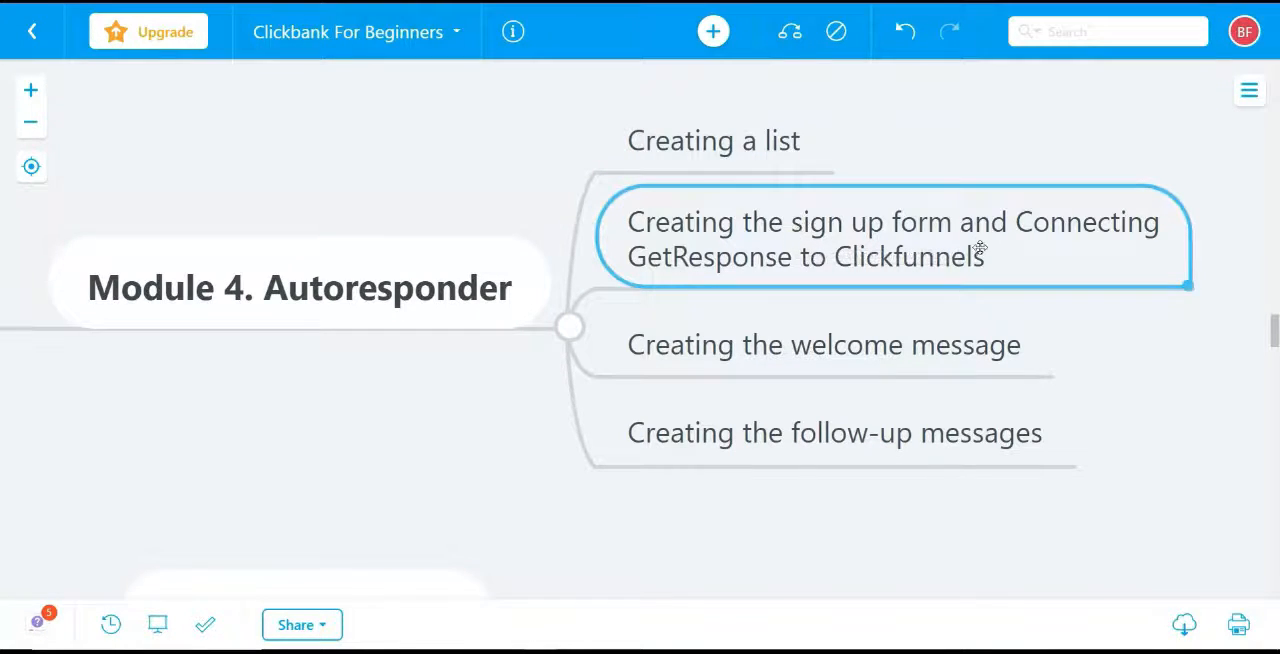
{"action": "left_click", "coordinate": [911, 334]}
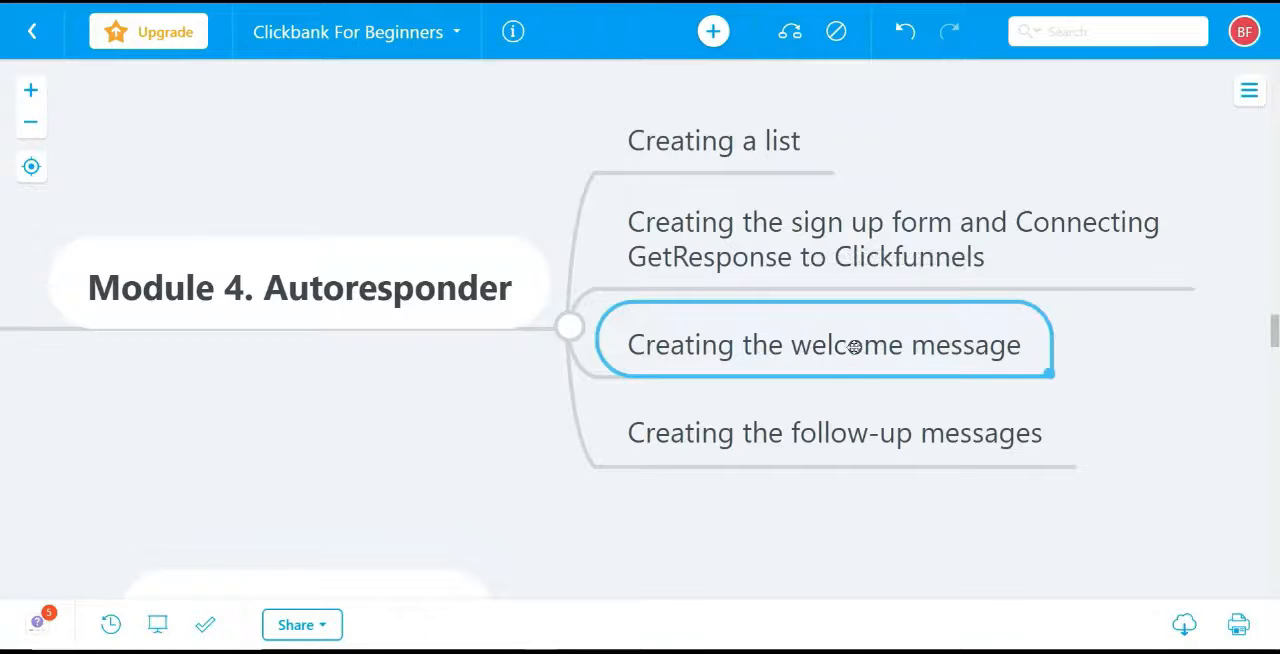
{"action": "left_click", "coordinate": [870, 435]}
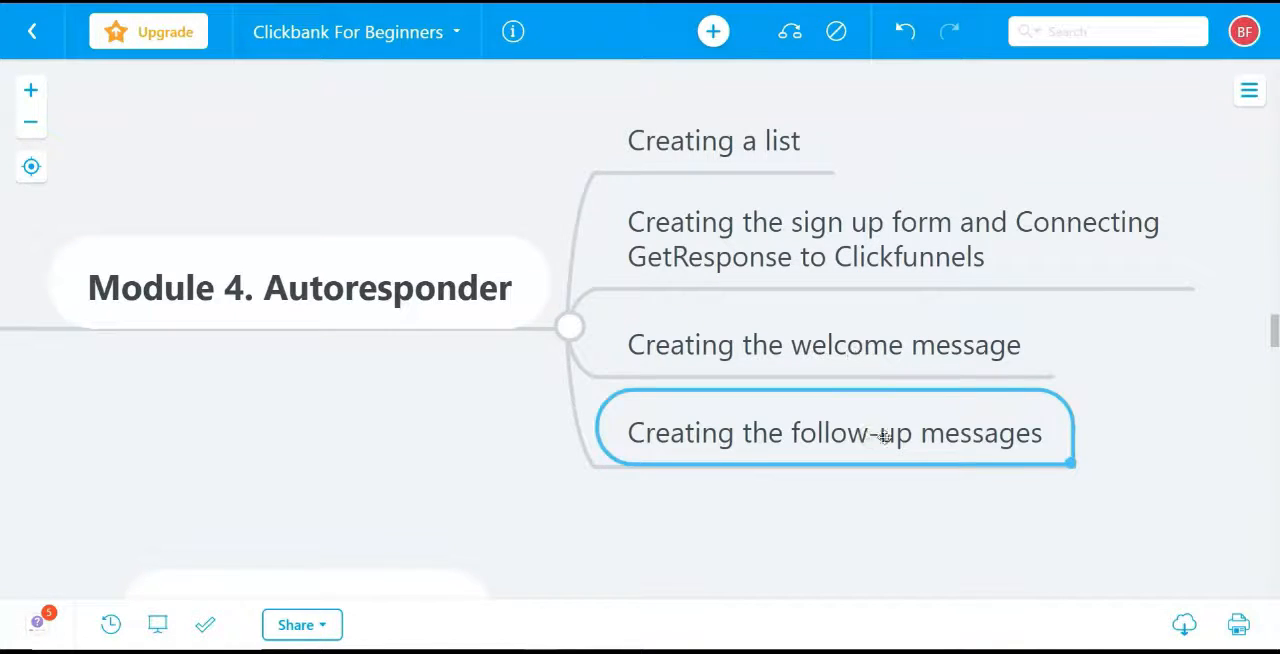
{"action": "left_click", "coordinate": [762, 147]}
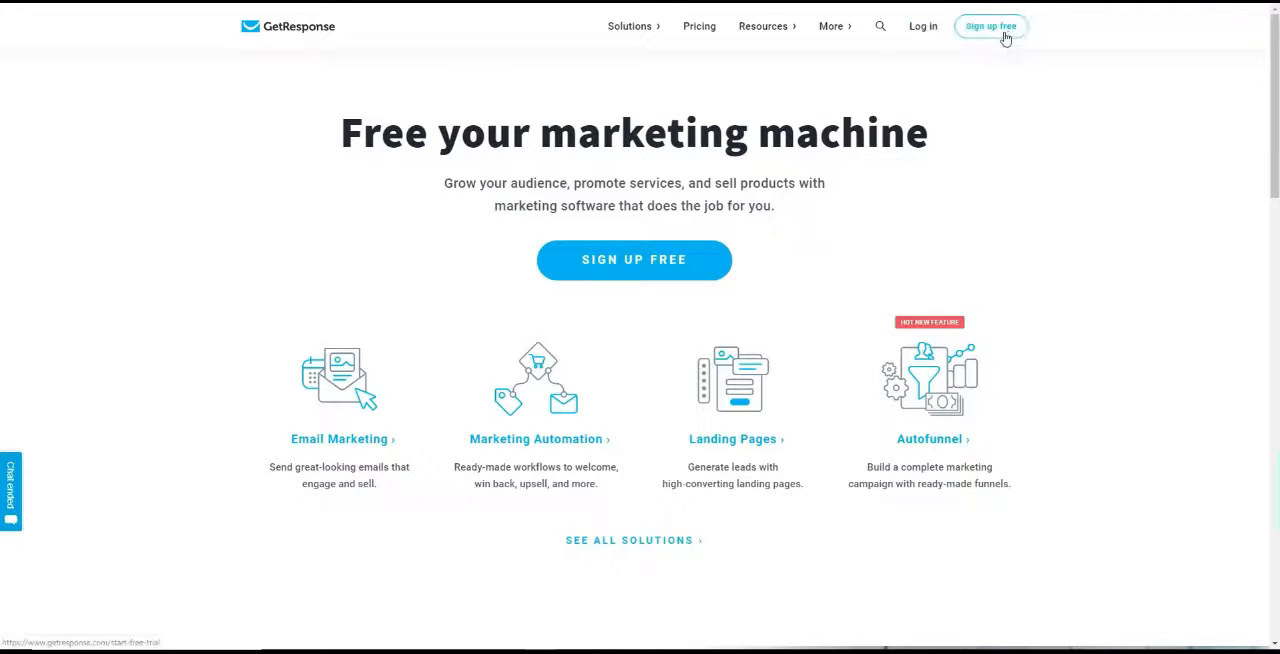
Switch to the GetResponse site, follow the free sign-up option and compare the pricing plans and their included features
{"action": "left_click", "coordinate": [652, 258]}
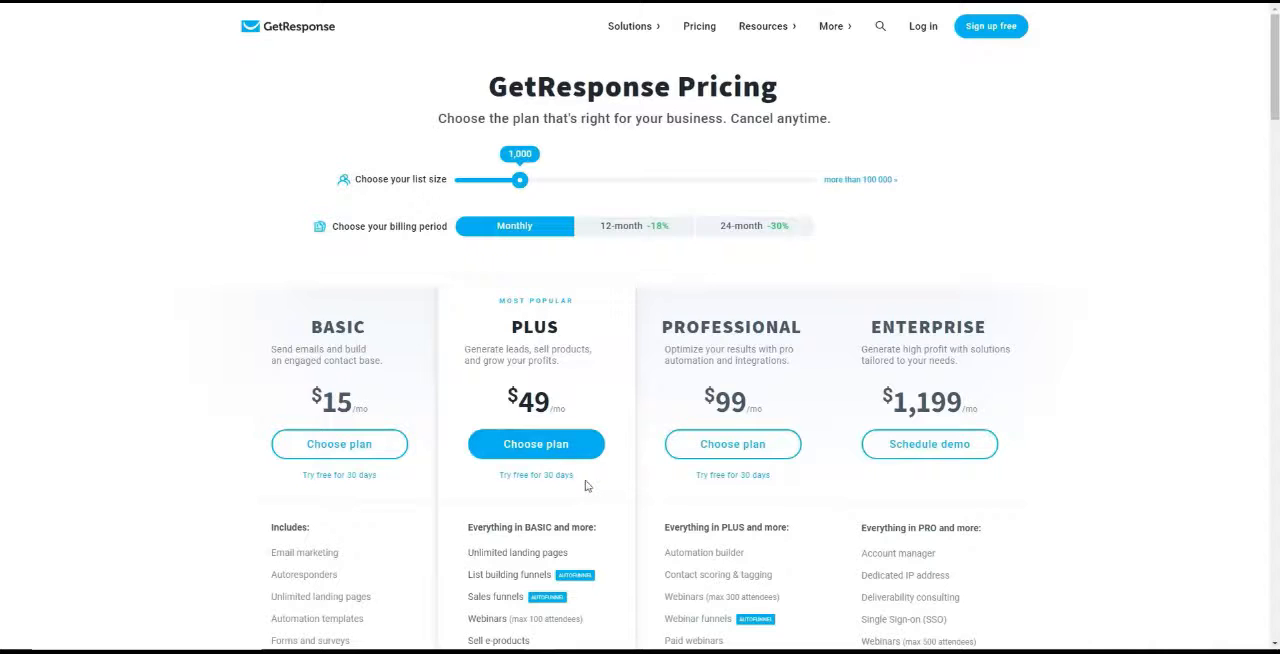
{"action": "scroll", "coordinate": [585, 485], "scroll_direction": "down", "scroll_amount": 1}
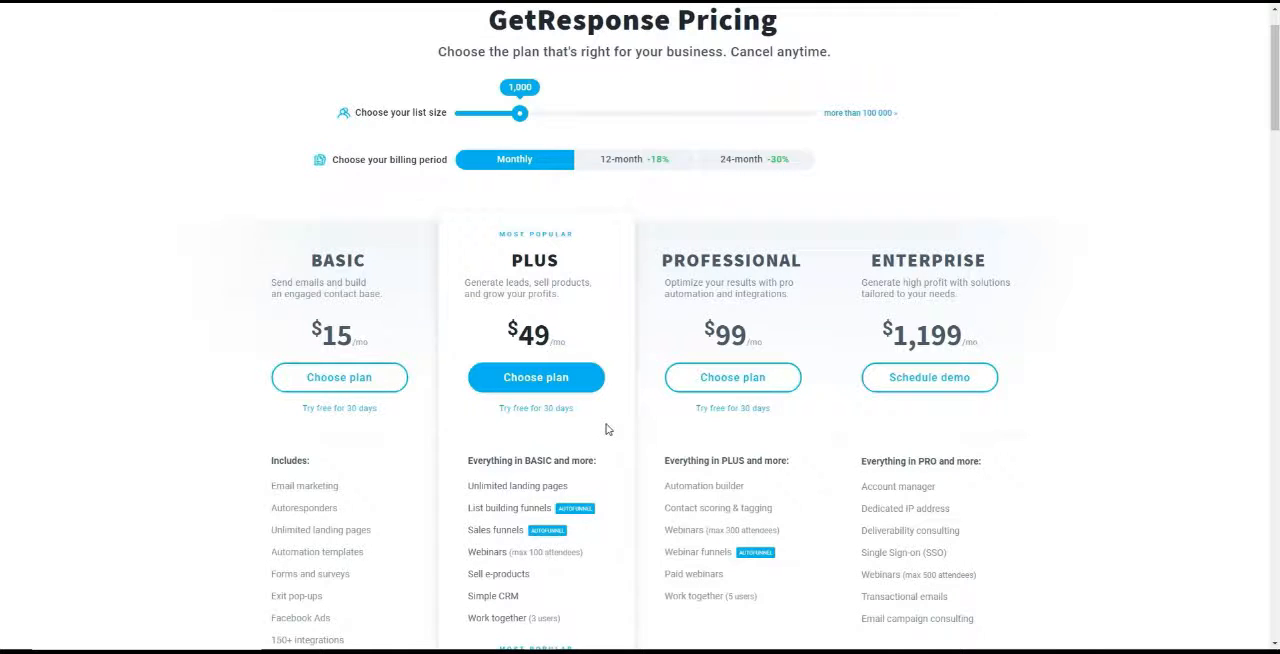
{"action": "scroll", "coordinate": [605, 429], "scroll_direction": "down", "scroll_amount": 1}
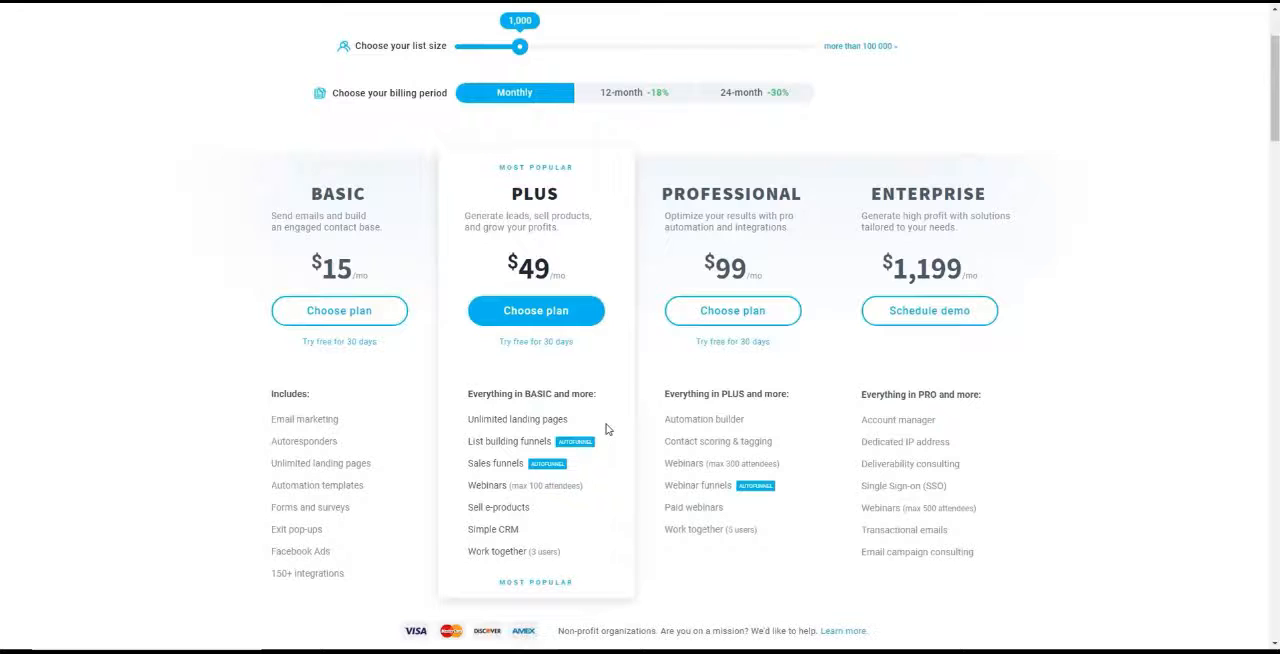
{"action": "scroll", "coordinate": [605, 429], "scroll_direction": "up", "scroll_amount": 1}
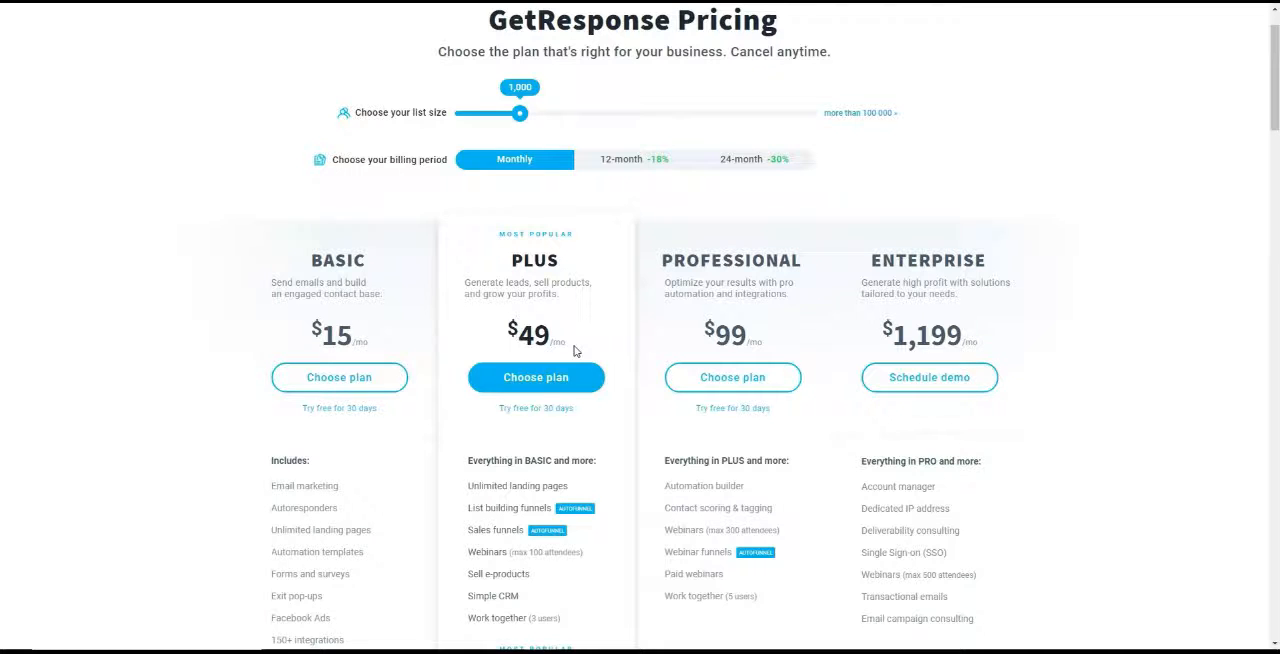
{"action": "scroll", "coordinate": [570, 345], "scroll_direction": "up", "scroll_amount": 1}
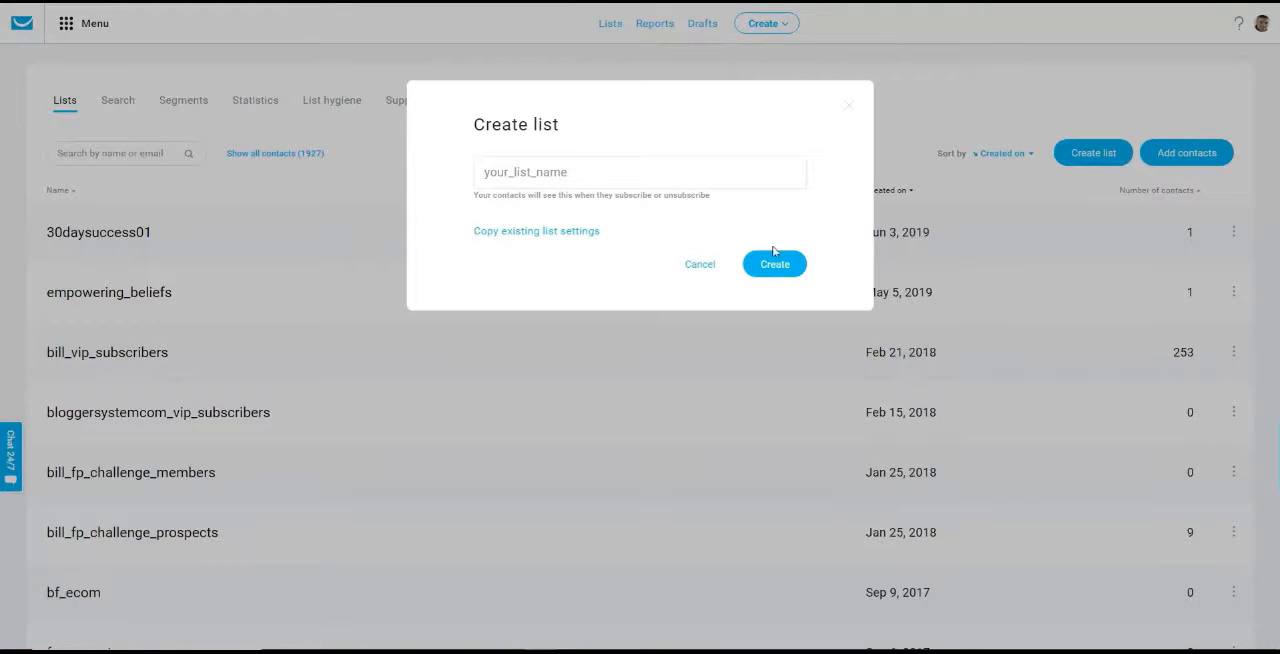
Create a new contact list named abcdeghi in GetResponse, checking the list naming rules in the Notepad note
{"action": "left_click", "coordinate": [700, 264]}
{"action": "left_click", "coordinate": [1088, 153]}
{"action": "left_click", "coordinate": [508, 171]}
{"action": "type", "text": "a"}
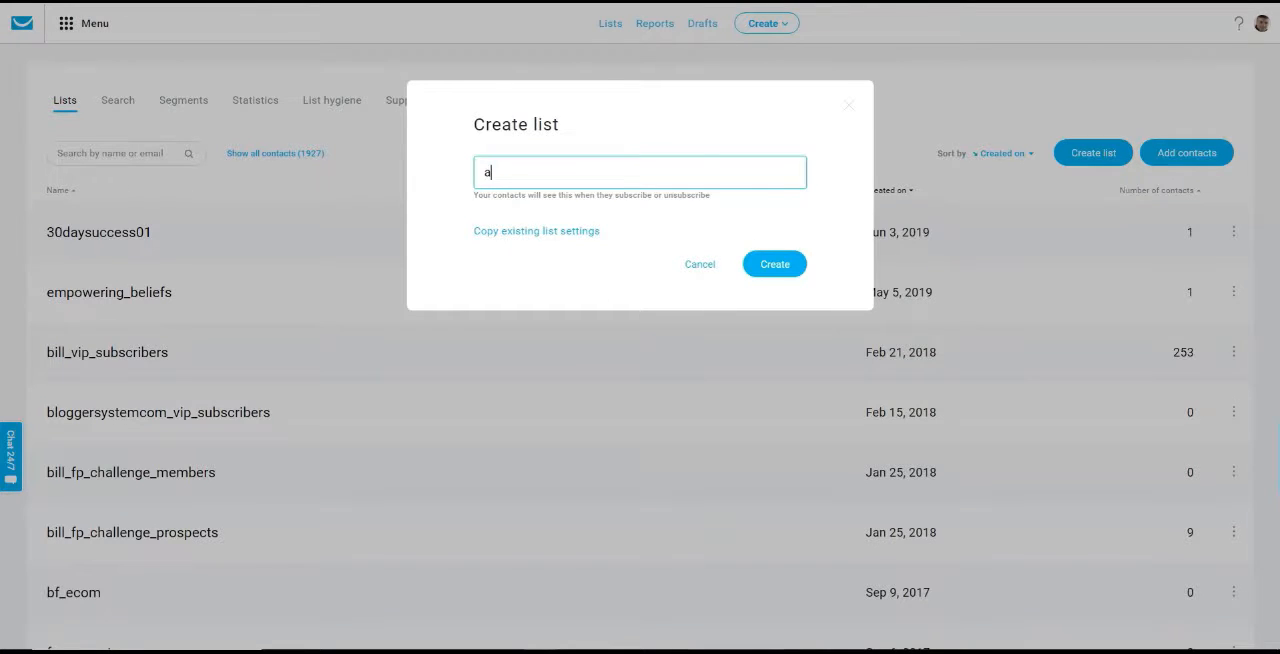
{"action": "key", "text": "alt+Tab"}
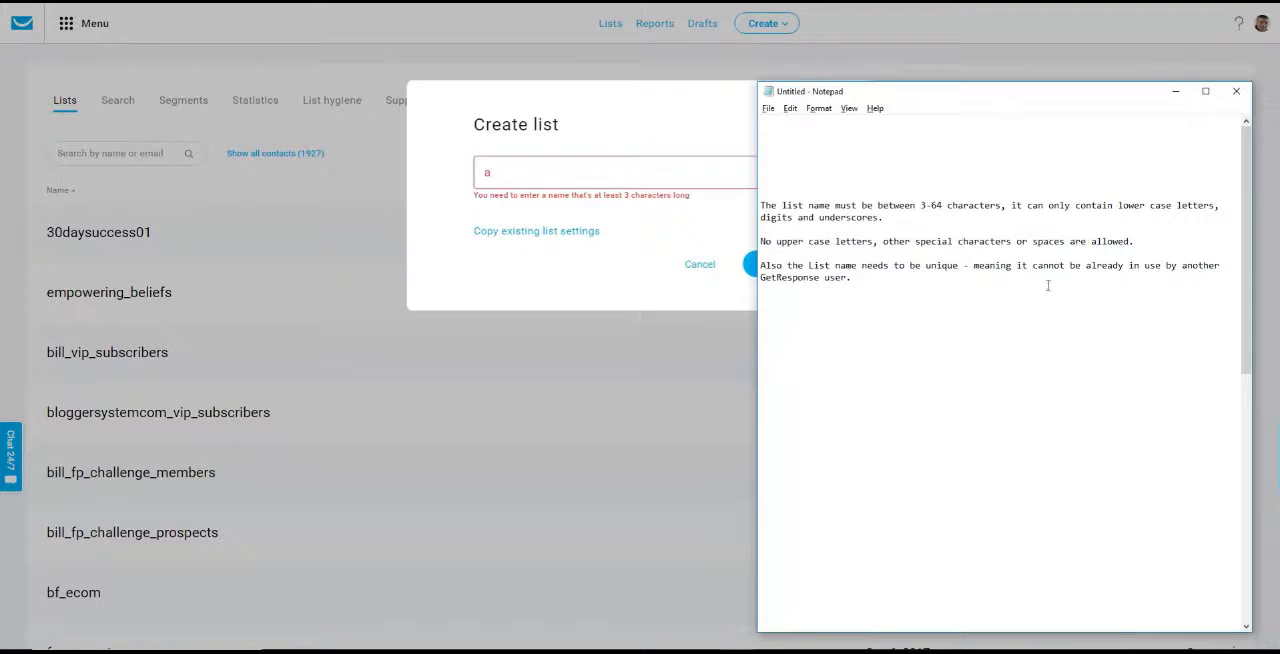
{"action": "left_click", "coordinate": [813, 80]}
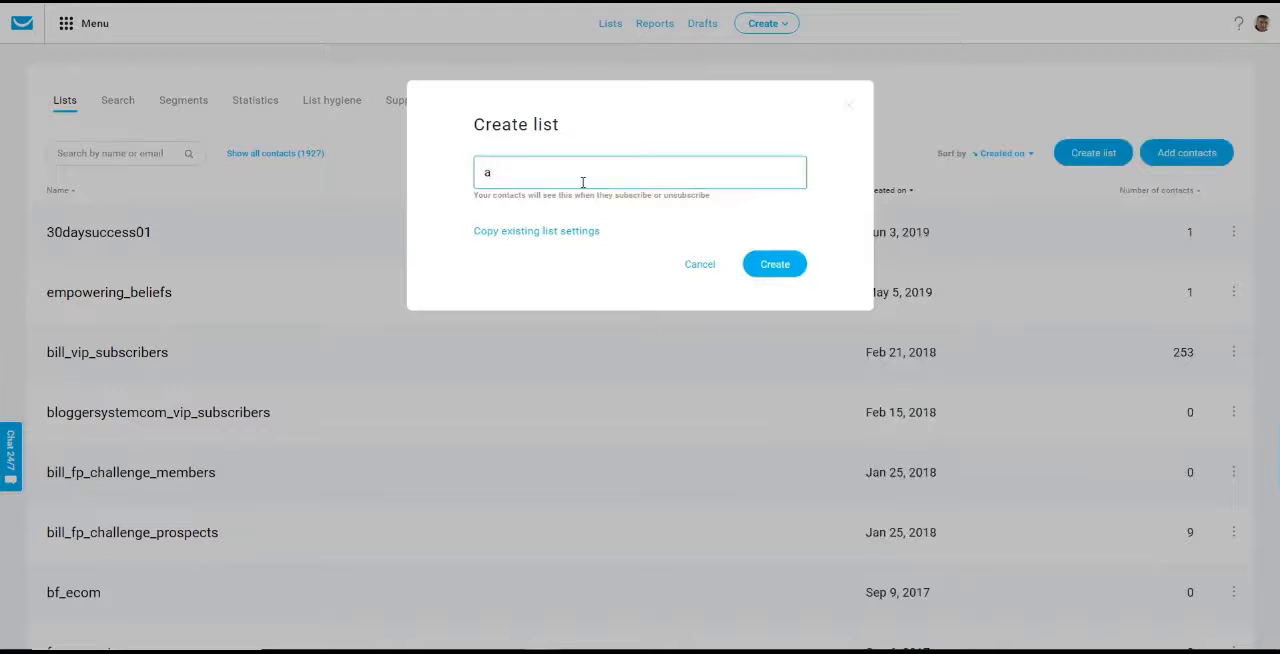
{"action": "type", "text": "bcdeghi"}
{"action": "left_click", "coordinate": [765, 265]}
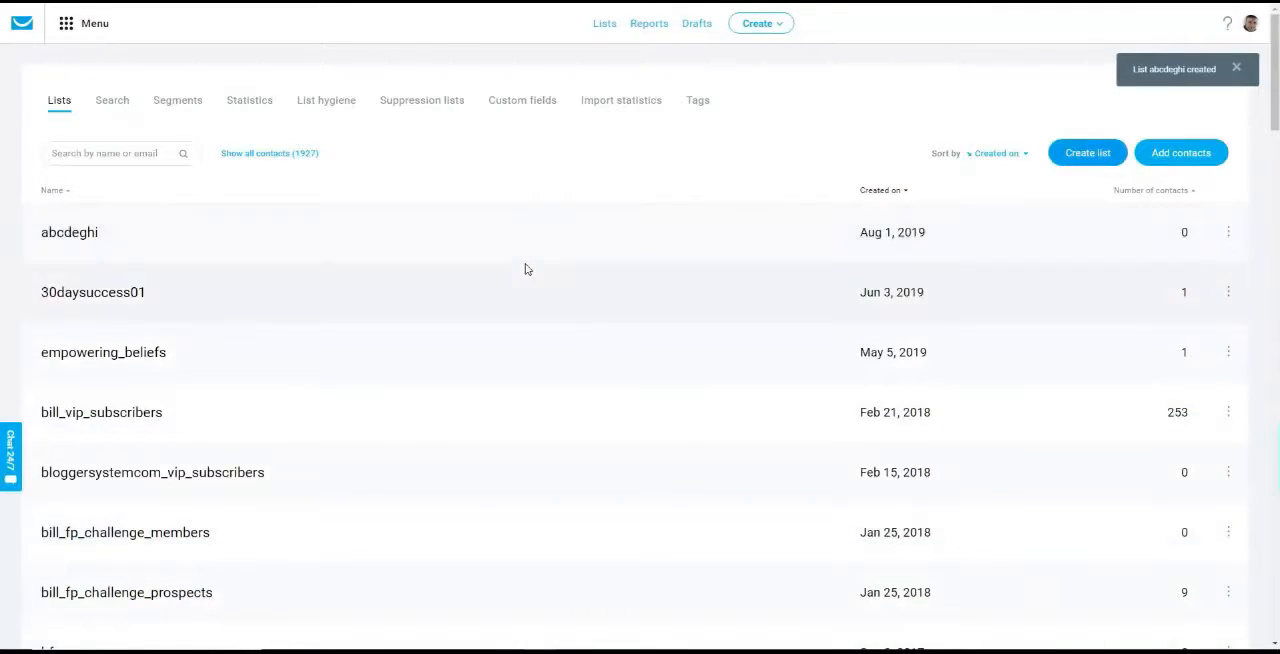
Open the settings of the abcdeghi list and look through its general settings
{"action": "left_click", "coordinate": [1228, 232]}
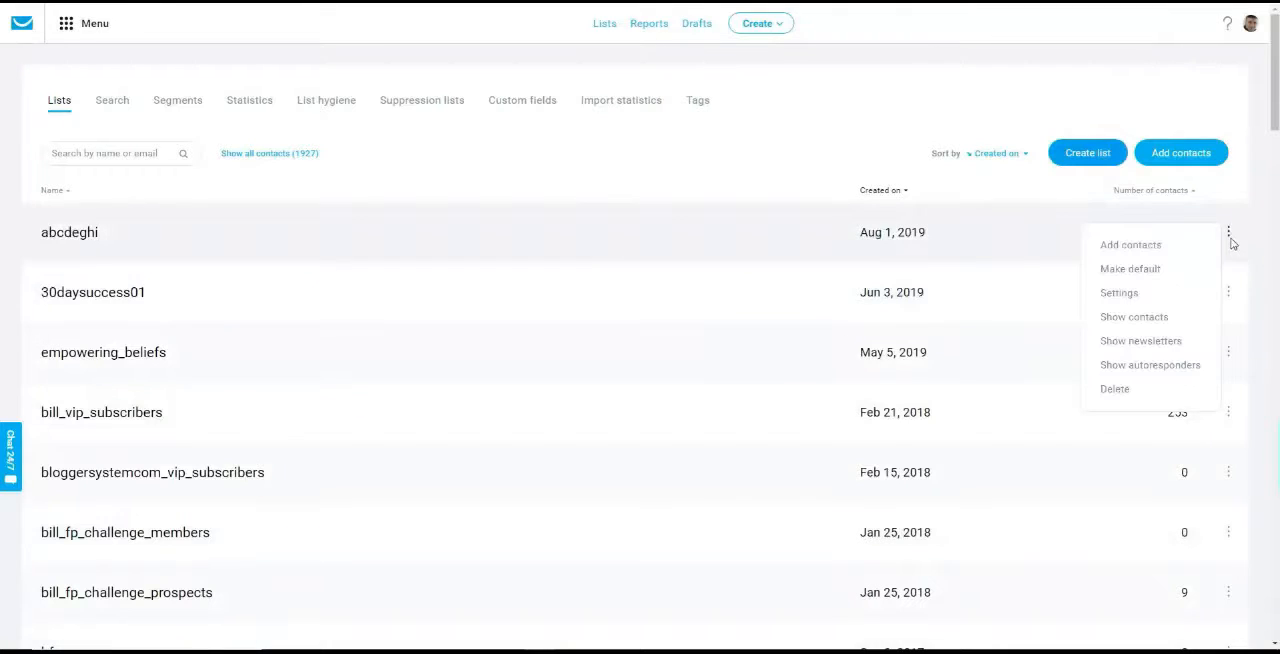
{"action": "left_click", "coordinate": [1131, 296]}
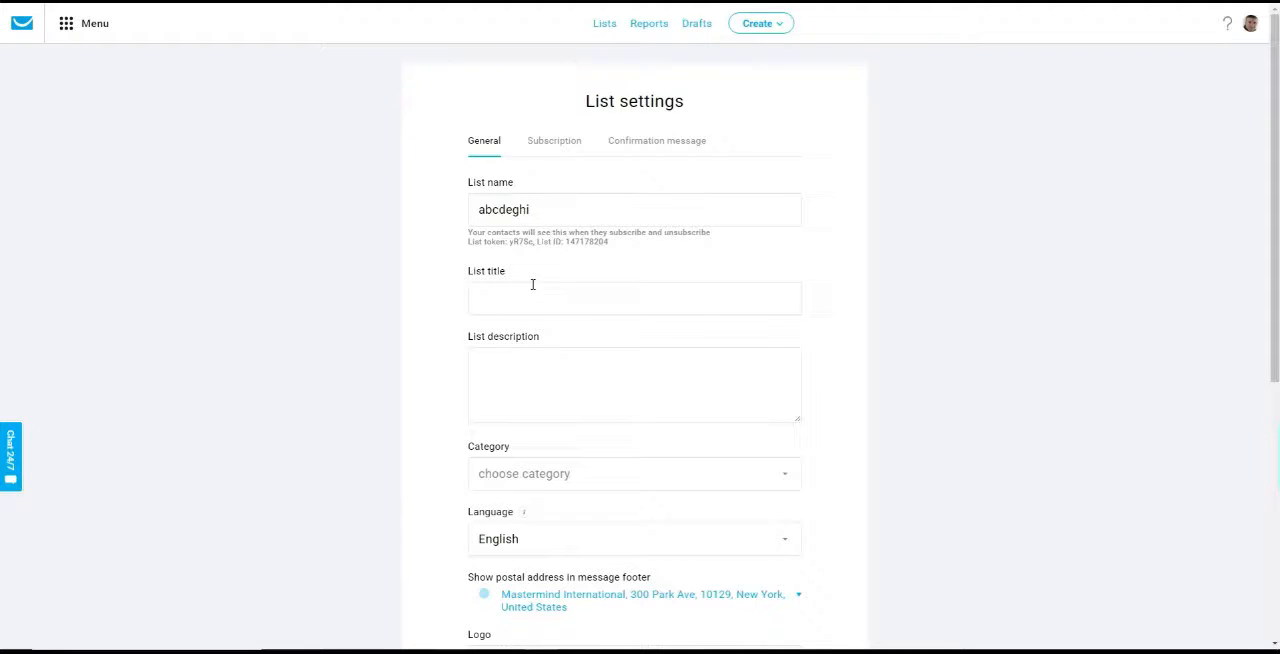
{"action": "scroll", "coordinate": [557, 291], "scroll_direction": "down", "scroll_amount": 1}
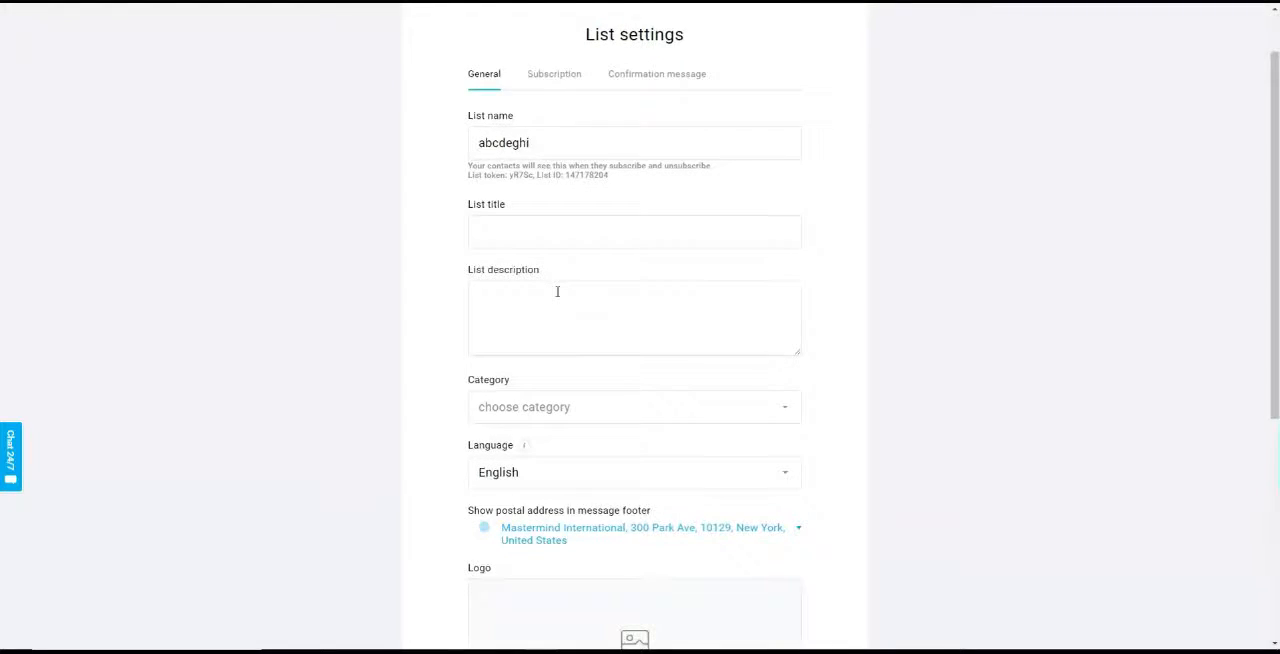
{"action": "scroll", "coordinate": [557, 291], "scroll_direction": "down", "scroll_amount": 2}
{"action": "scroll", "coordinate": [557, 297], "scroll_direction": "up", "scroll_amount": 1}
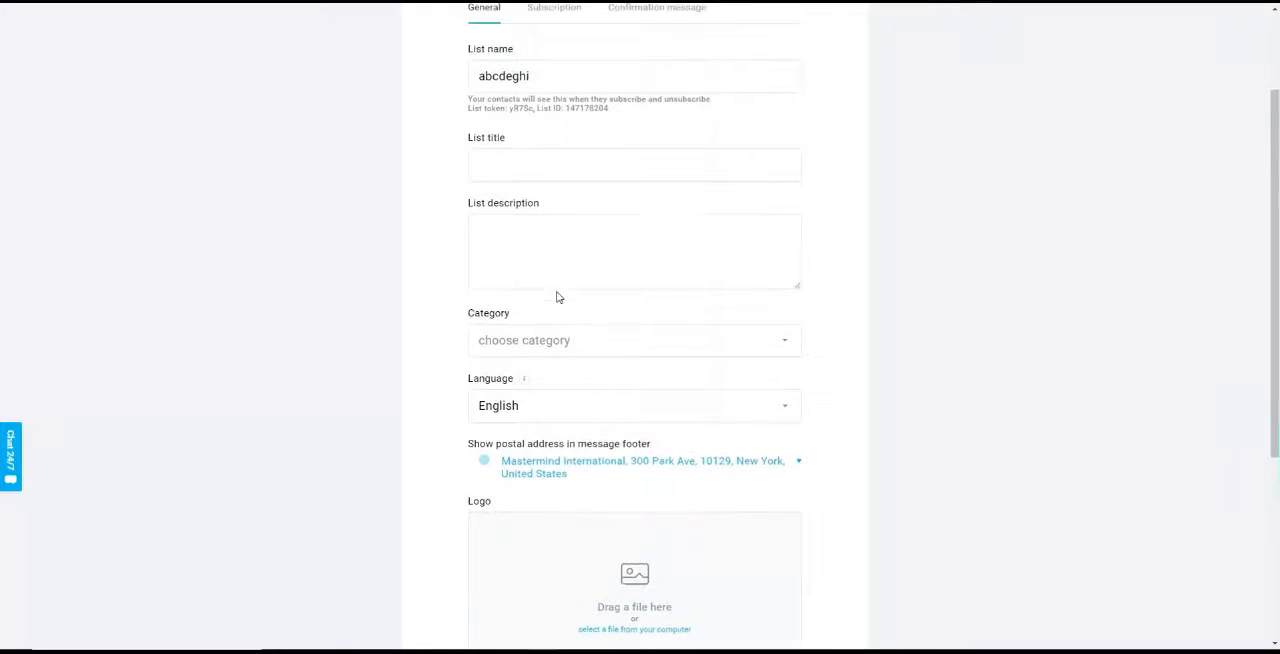
{"action": "scroll", "coordinate": [557, 297], "scroll_direction": "up", "scroll_amount": 2}
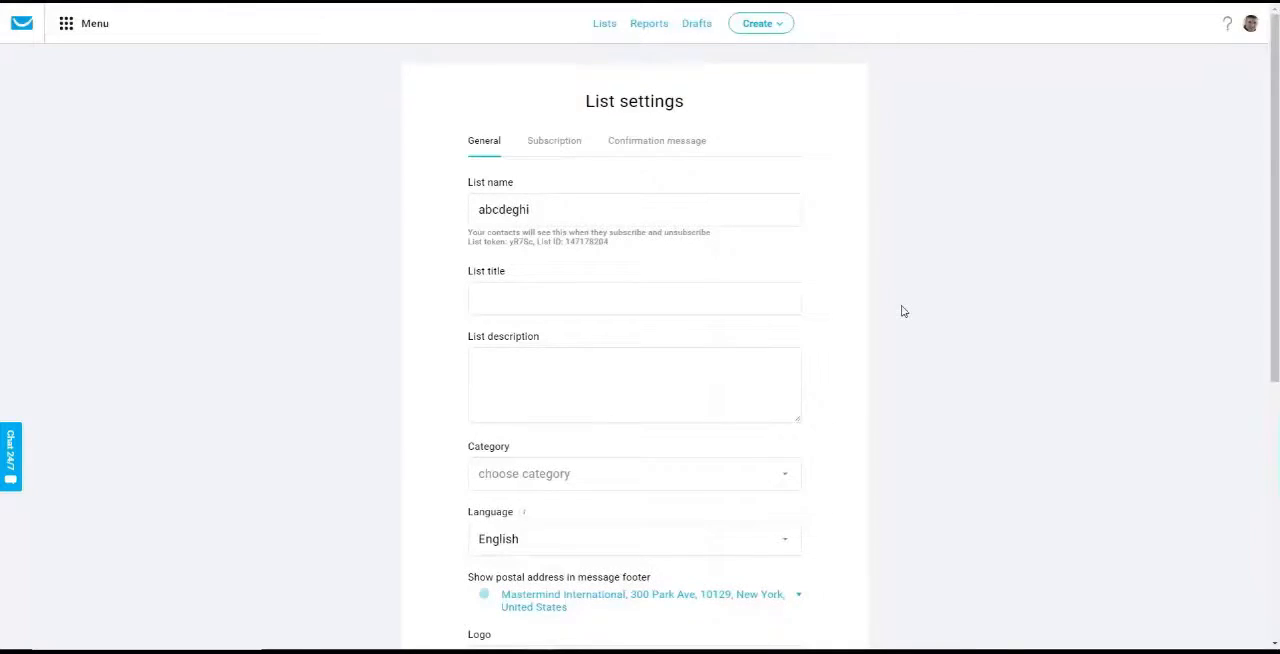
Copy the 10k landing page URL from ClickFunnels and paste it as the website address the list's logo links to
{"action": "scroll", "coordinate": [903, 311], "scroll_direction": "down", "scroll_amount": 7}
{"action": "left_click", "coordinate": [553, 421]}
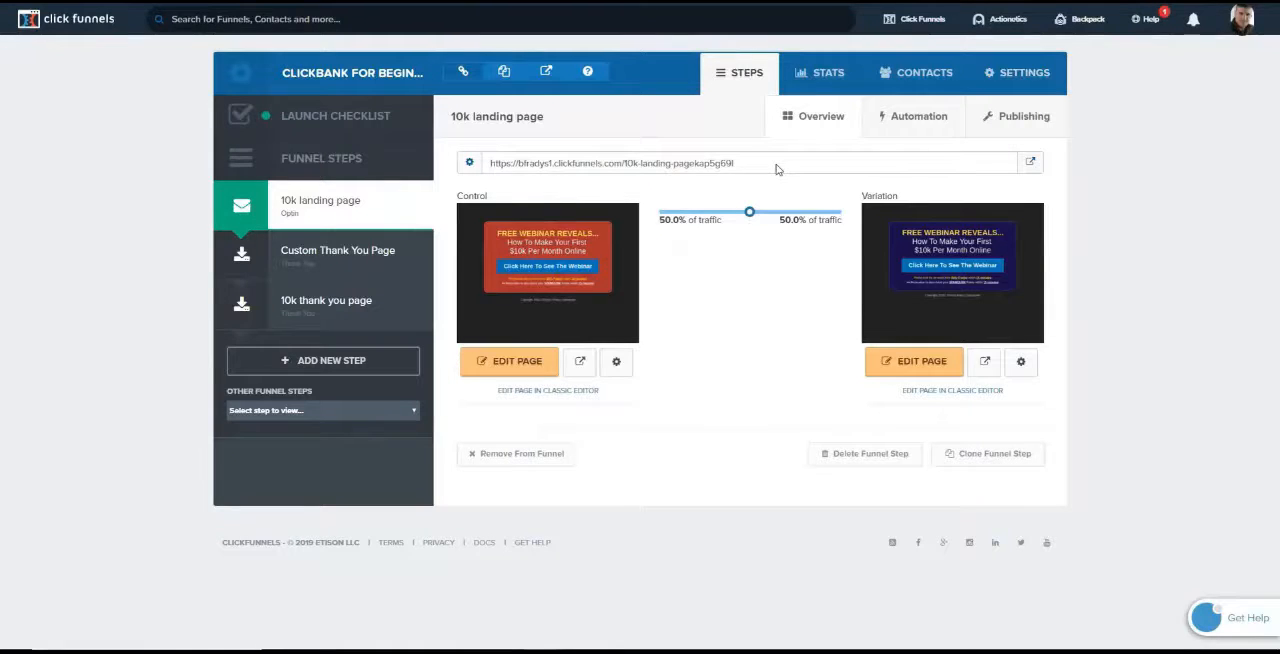
{"action": "left_click_drag", "start_coordinate": [770, 164], "coordinate": [487, 161]}
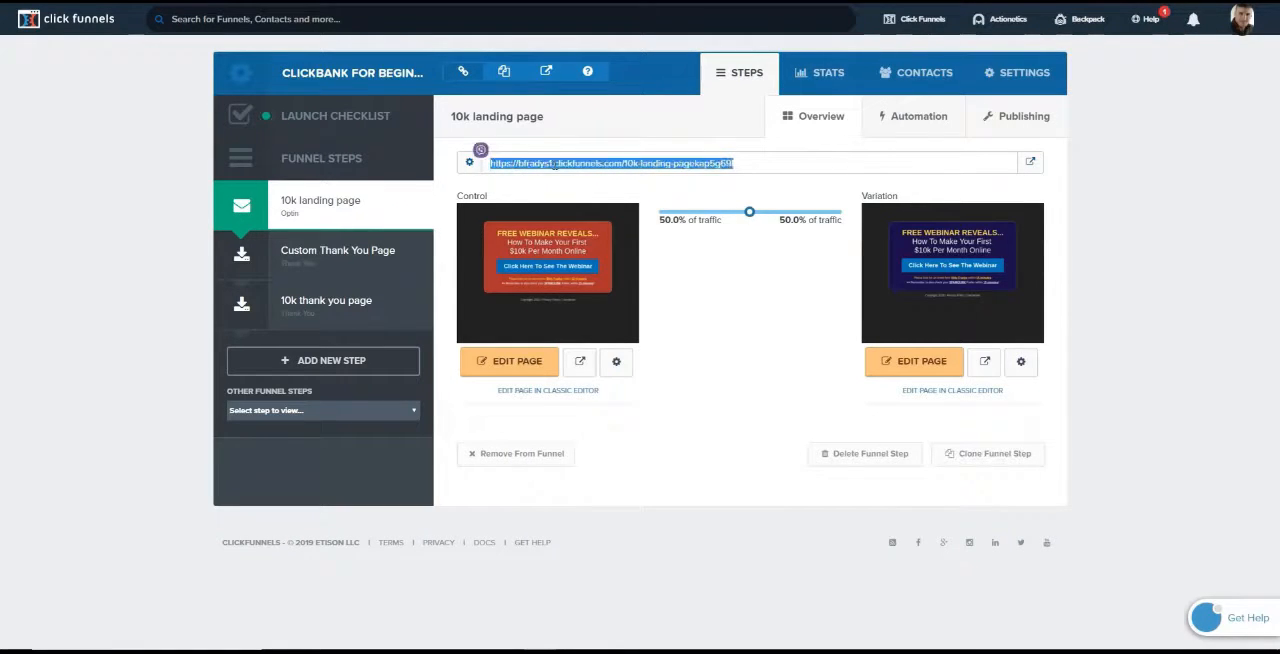
{"action": "right_click", "coordinate": [554, 164]}
{"action": "left_click", "coordinate": [586, 176]}
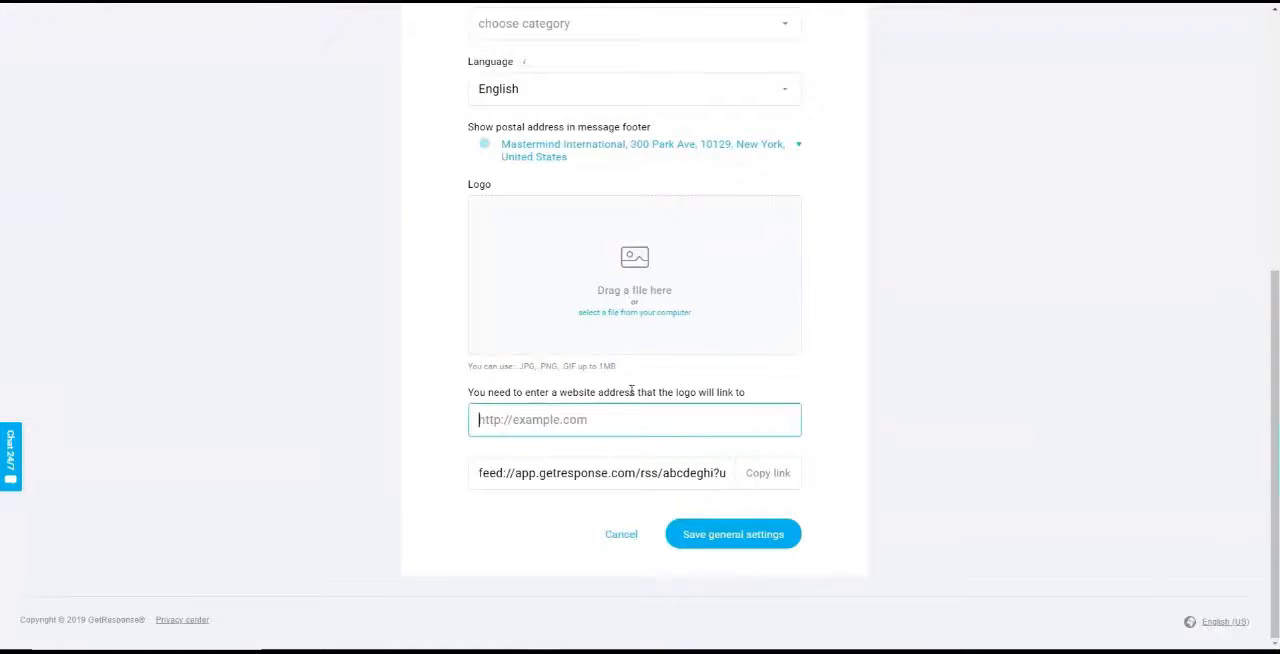
{"action": "right_click", "coordinate": [579, 419]}
{"action": "left_click", "coordinate": [590, 517]}
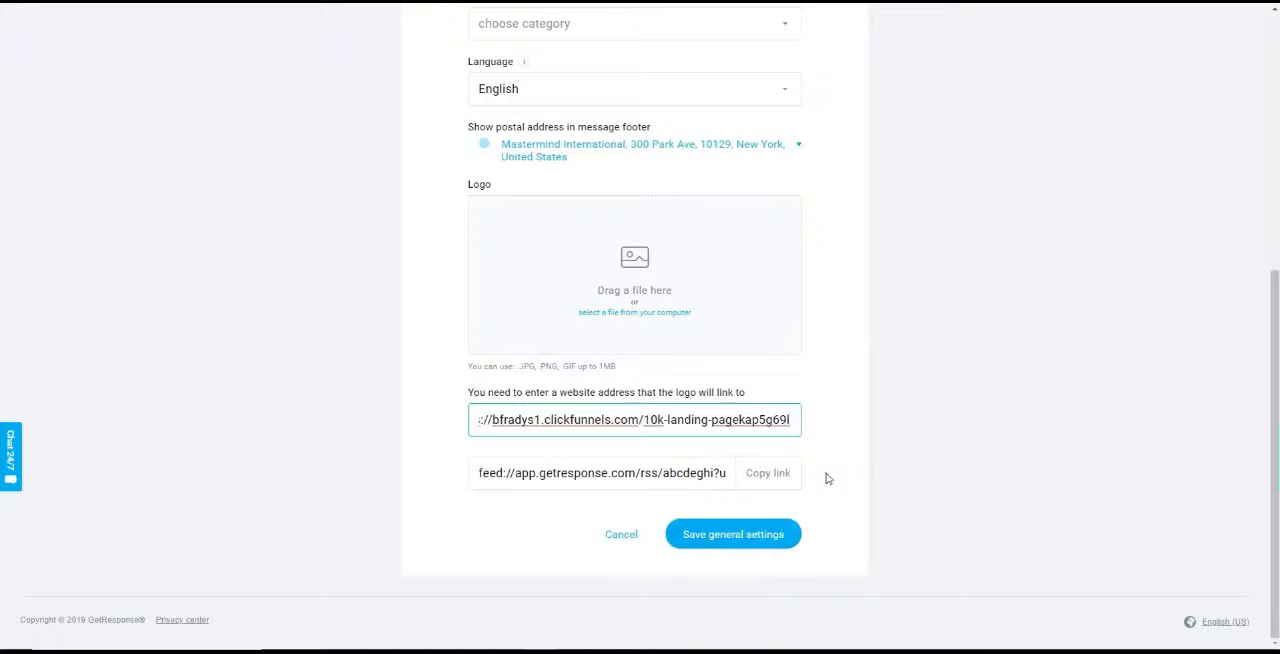
Look over the list's confirmation message settings and return to its general settings
{"action": "scroll", "coordinate": [877, 351], "scroll_direction": "up", "scroll_amount": 5}
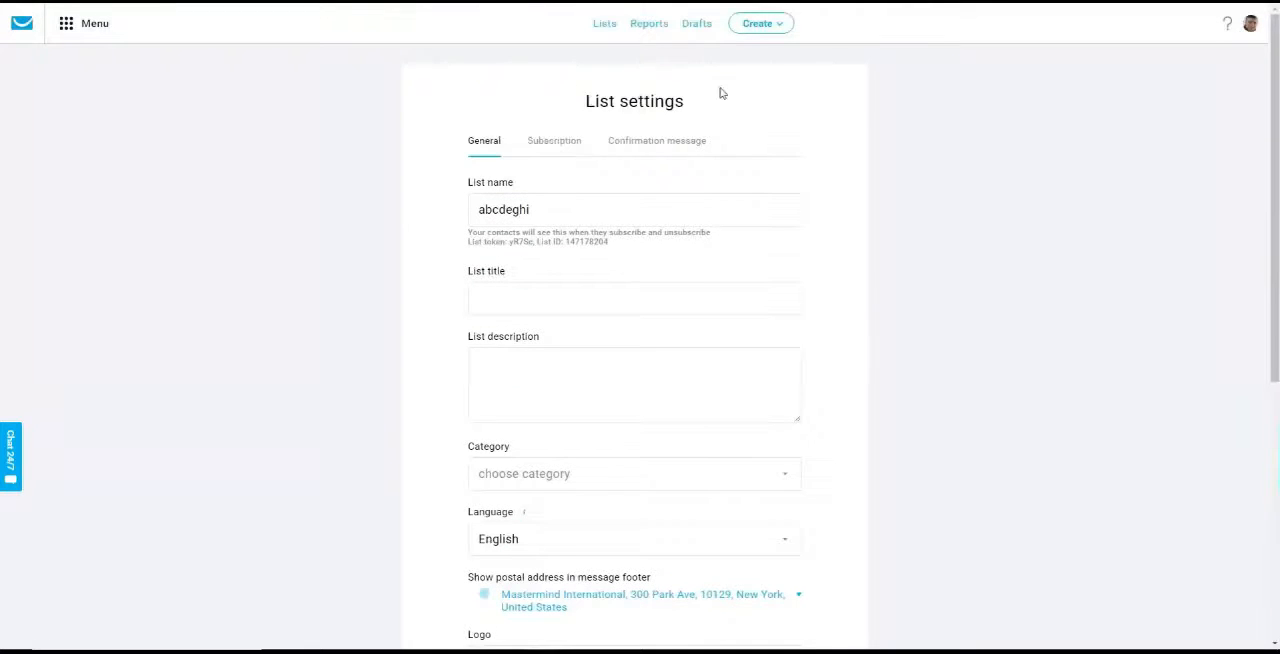
{"action": "left_click", "coordinate": [690, 145]}
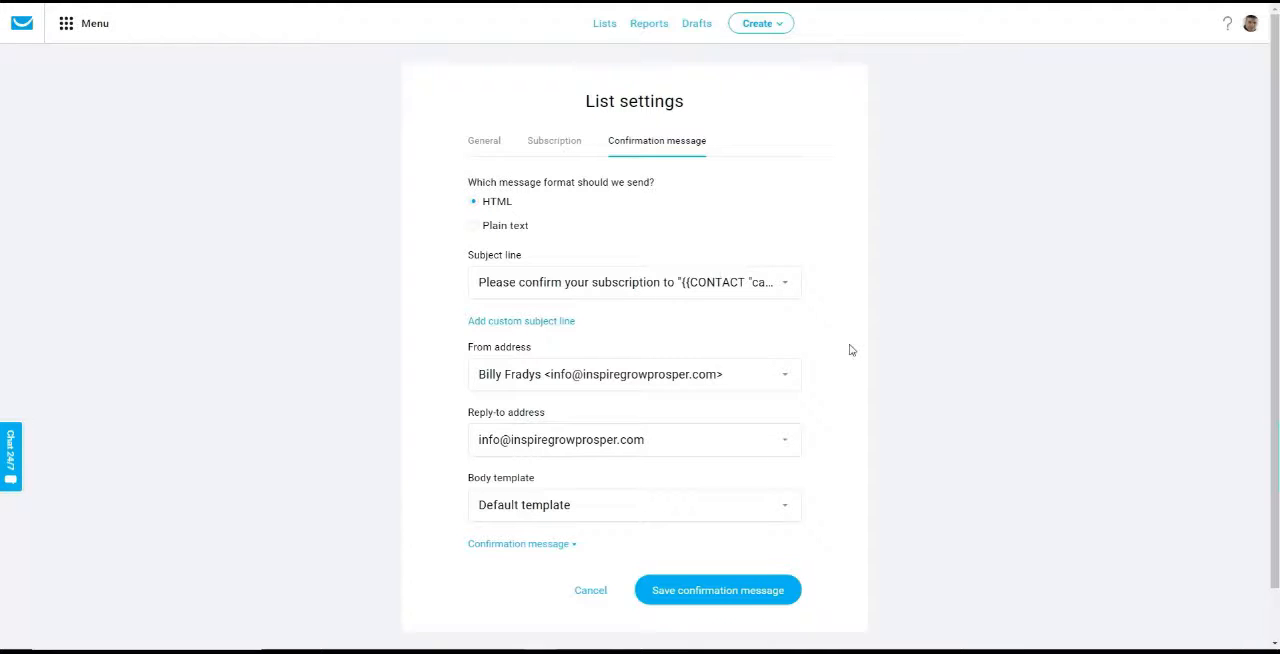
{"action": "left_click", "coordinate": [489, 145]}
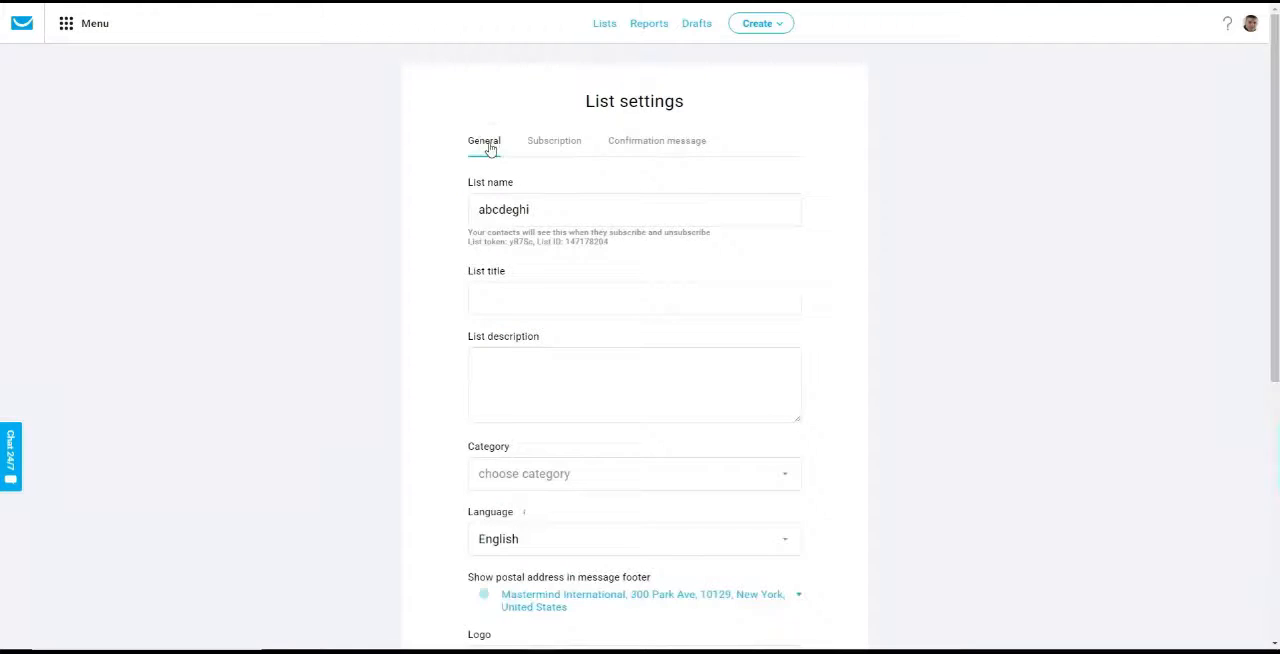
Set the list title to "Clickbank - 10k Project"
{"action": "left_click", "coordinate": [507, 299]}
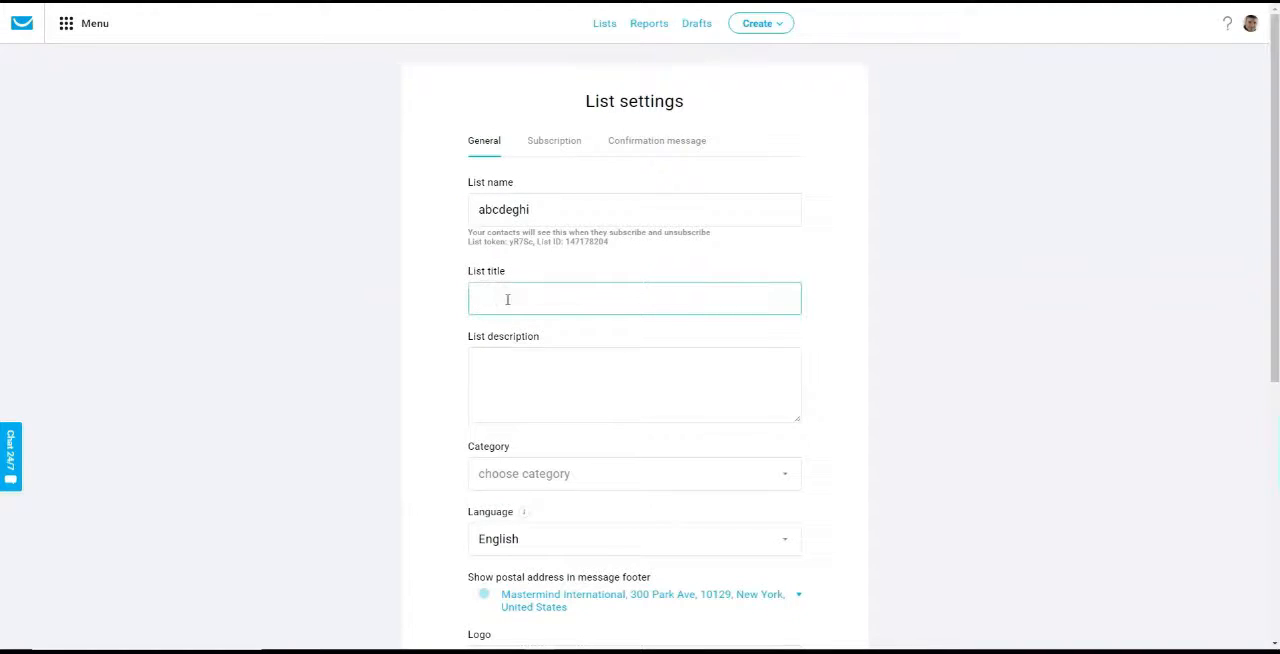
{"action": "type", "text": "10k pr"}
{"action": "key", "text": "ctrl+a"}
{"action": "type", "text": "Clickbank - 10k Project"}
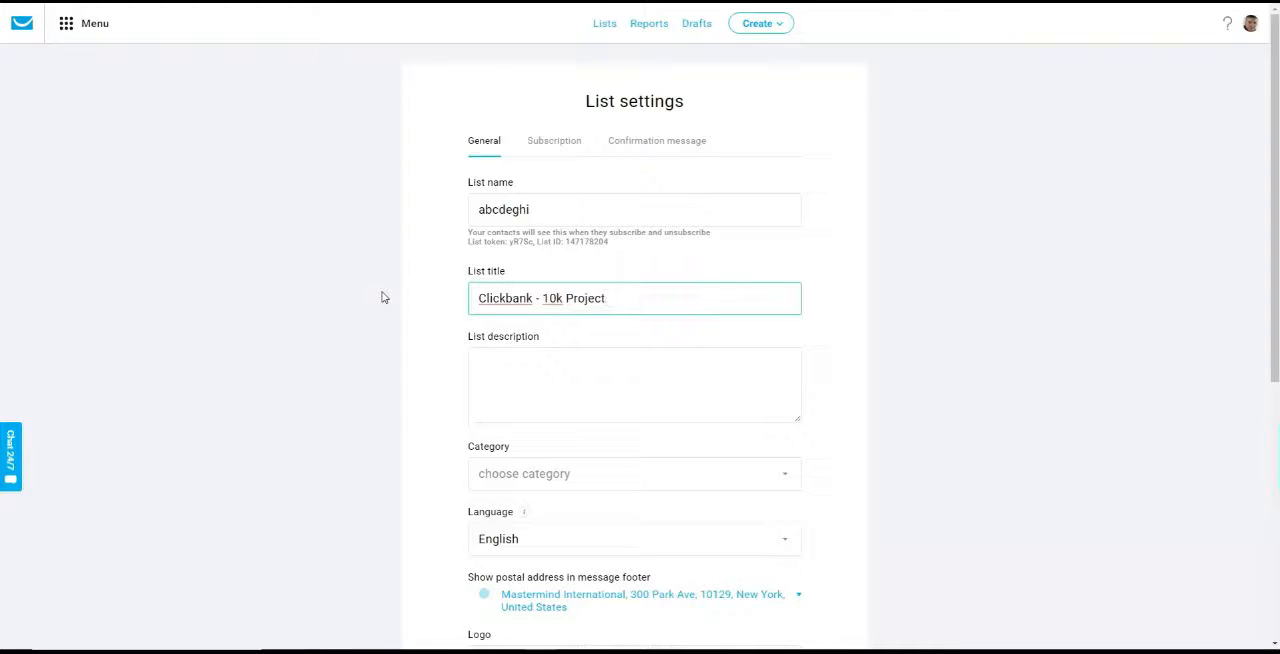
Enter the list description "You subscribed to this list because you want to learn how to make $10,000 online"
{"action": "left_click", "coordinate": [493, 384]}
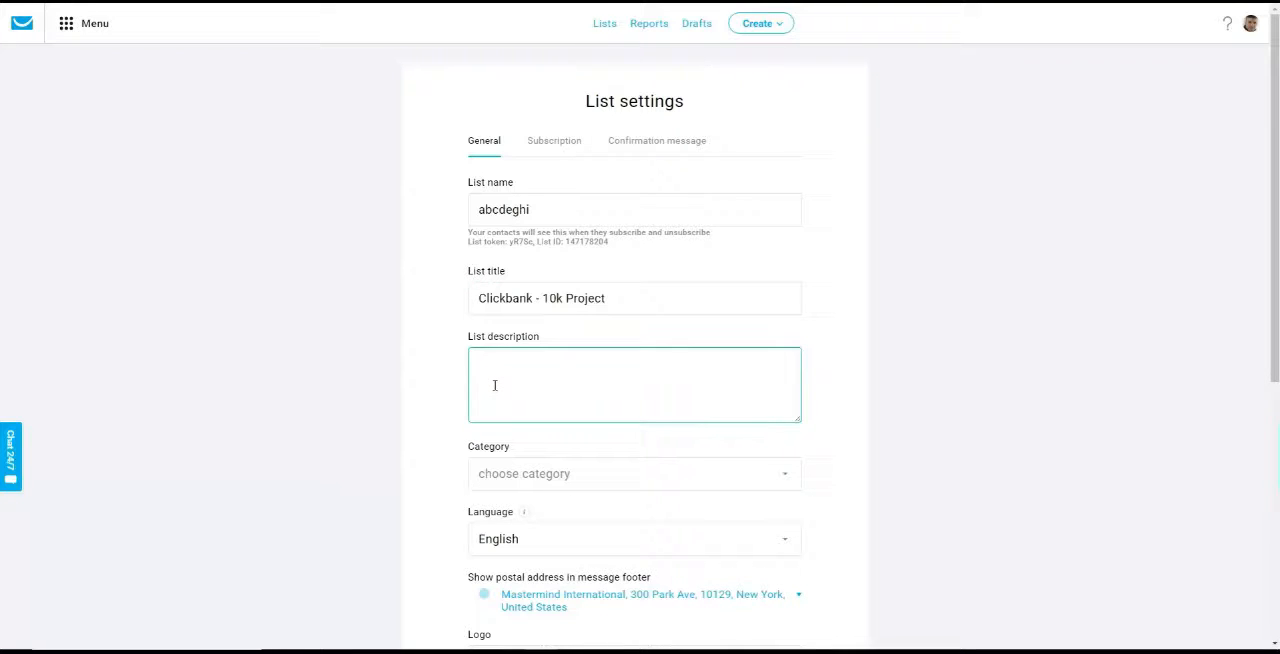
{"action": "type", "text": "You subscrfibed"}
{"action": "key", "text": "BackSpace"}
{"action": "key", "text": "BackSpace"}
{"action": "type", "text": "ibed to this list be"}
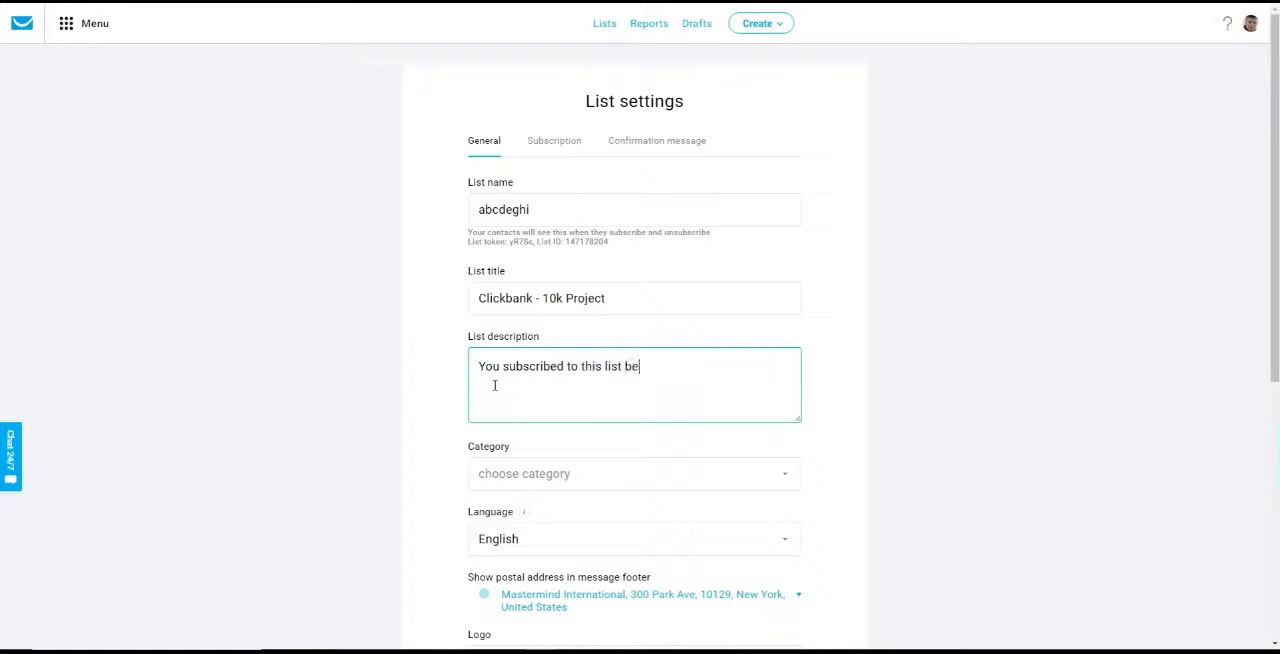
{"action": "type", "text": "cause you wenant to learnhoe"}
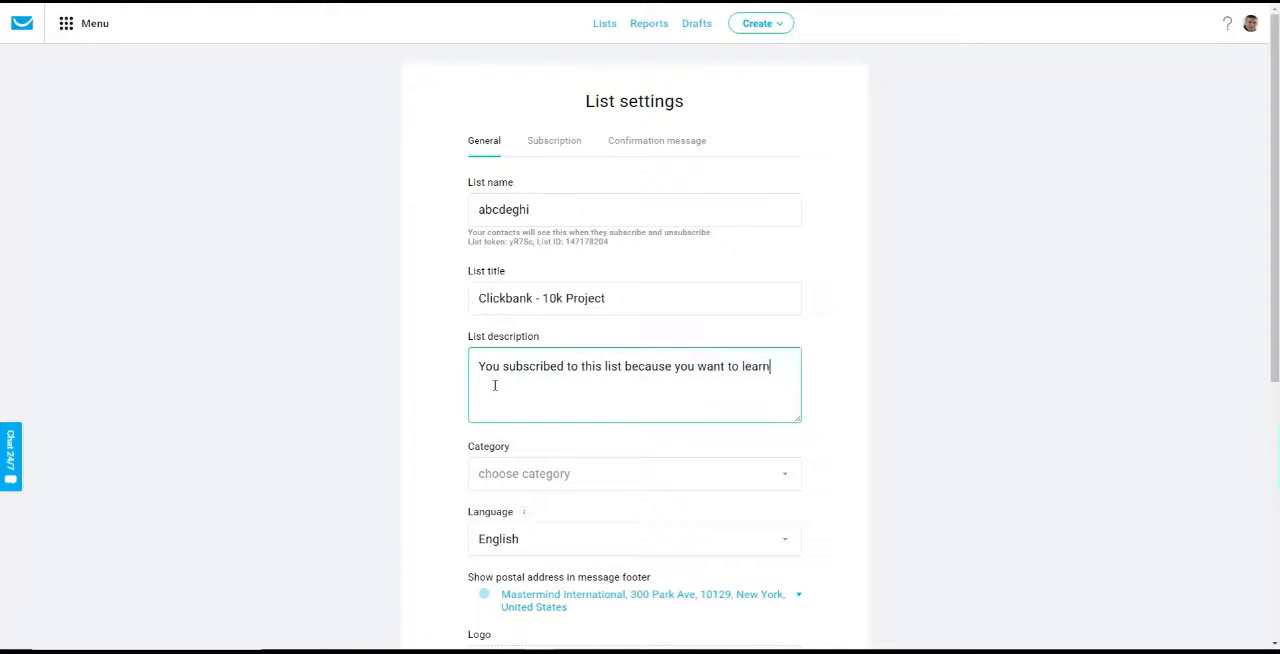
{"action": "key", "text": "BackSpace"}
{"action": "key", "text": "BackSpace"}
{"action": "key", "text": "BackSpace"}
{"action": "type", "text": "hw how to make $10,000 online"}
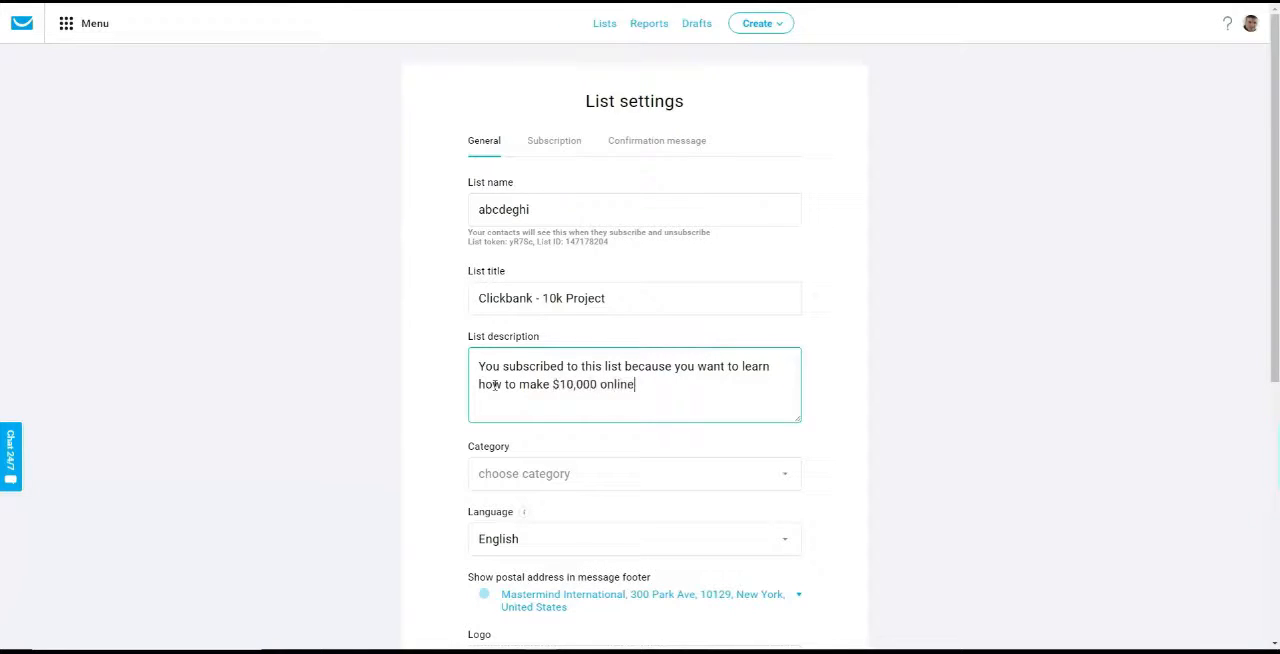
Check the remaining general settings and open the list's subscription settings
{"action": "scroll", "coordinate": [1000, 237], "scroll_direction": "down", "scroll_amount": 4}
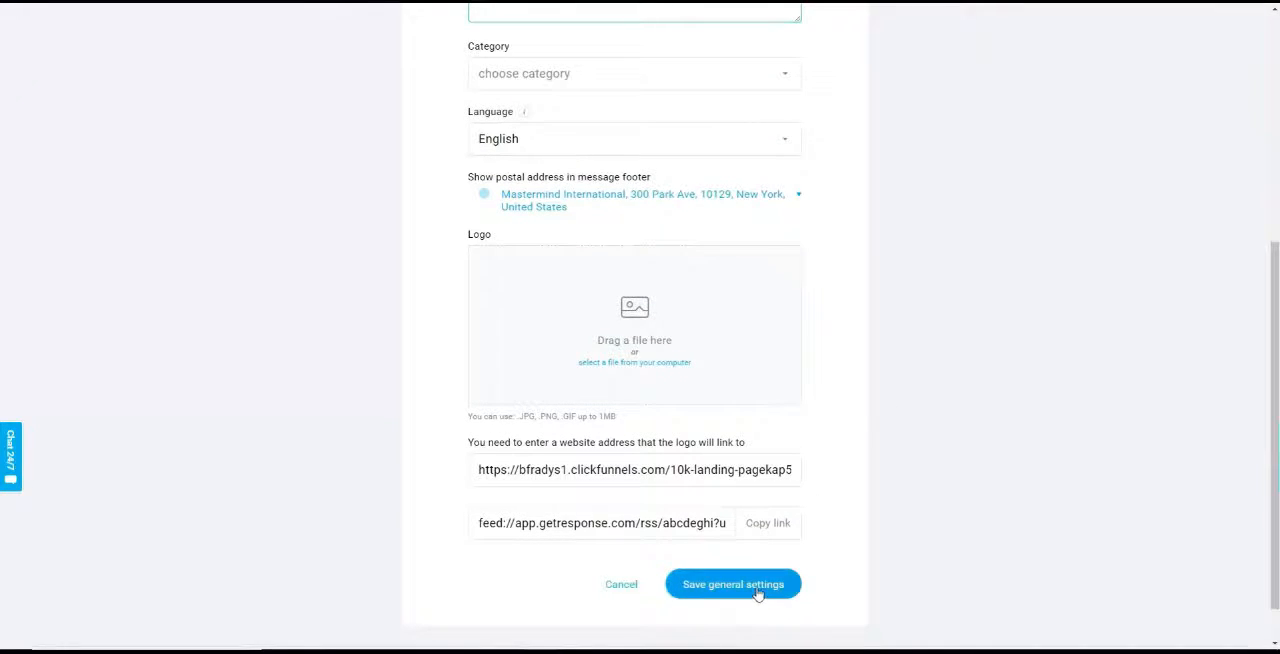
{"action": "scroll", "coordinate": [576, 149], "scroll_direction": "up", "scroll_amount": 4}
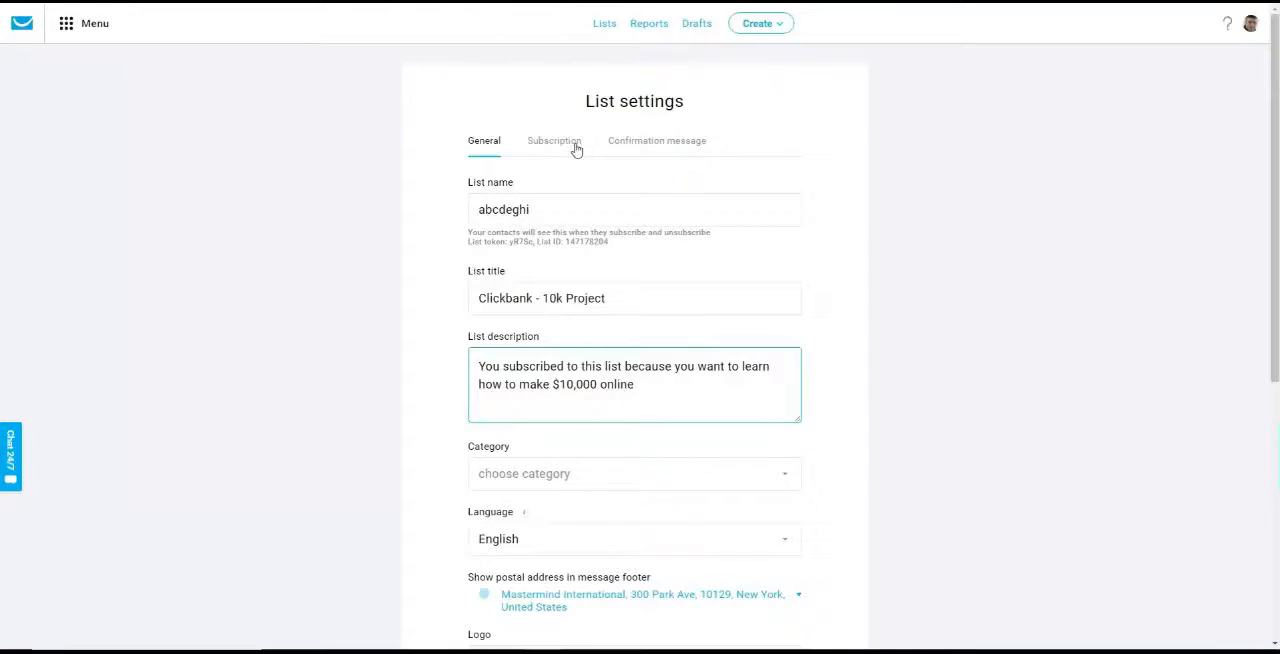
{"action": "left_click", "coordinate": [576, 147]}
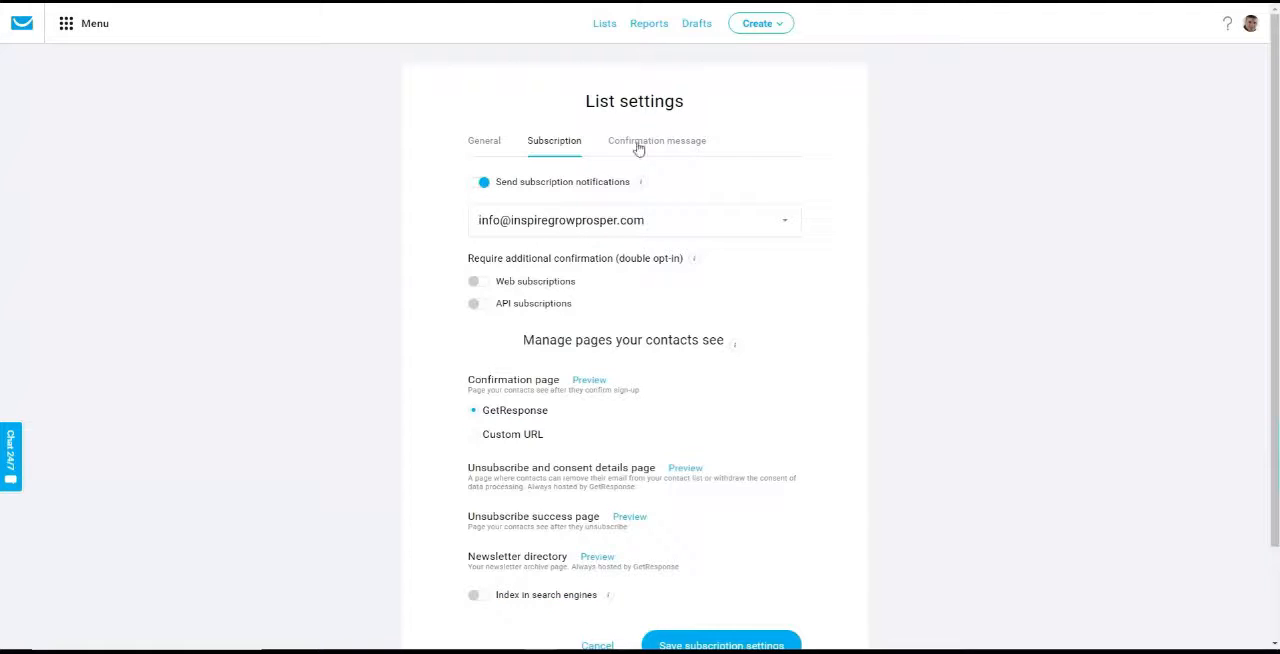
Turn double opt-in on for web and API subscriptions and switch both back off
{"action": "left_click", "coordinate": [476, 285]}
{"action": "left_click", "coordinate": [474, 305]}
{"action": "left_click", "coordinate": [483, 307]}
{"action": "left_click", "coordinate": [484, 285]}
{"action": "scroll", "coordinate": [1160, 332], "scroll_direction": "down", "scroll_amount": 1}
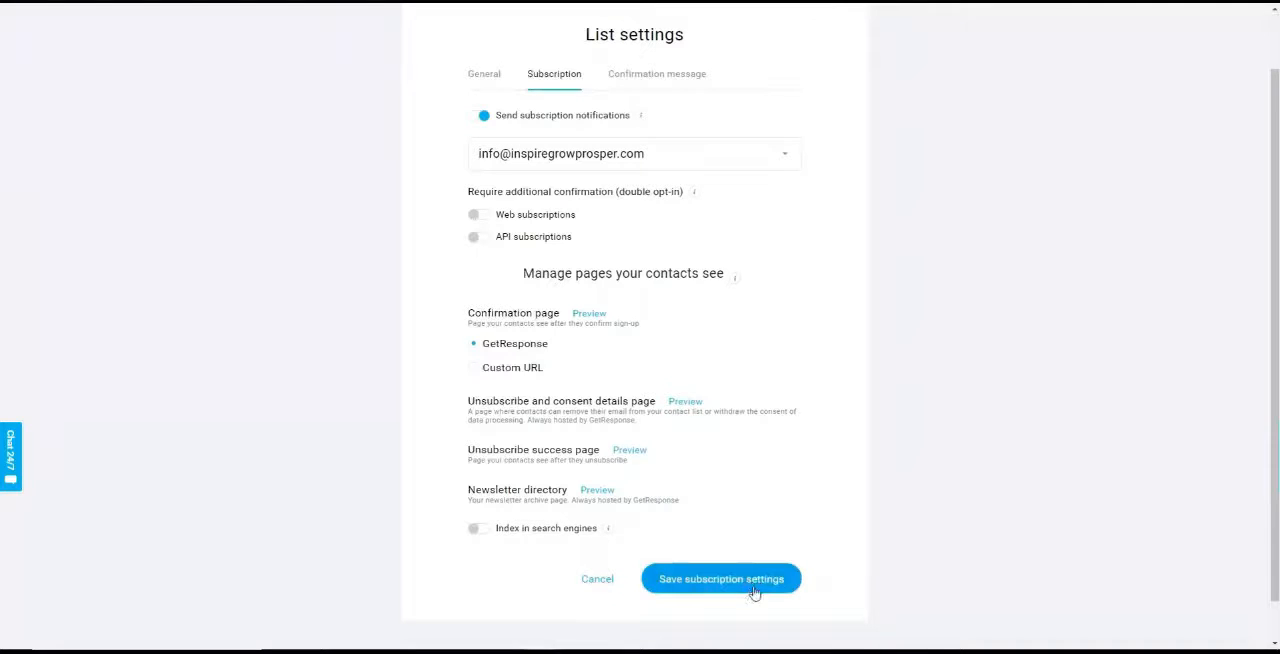
Leave the list settings and start creating a new form from the dashboard
{"action": "scroll", "coordinate": [894, 528], "scroll_direction": "up", "scroll_amount": 1}
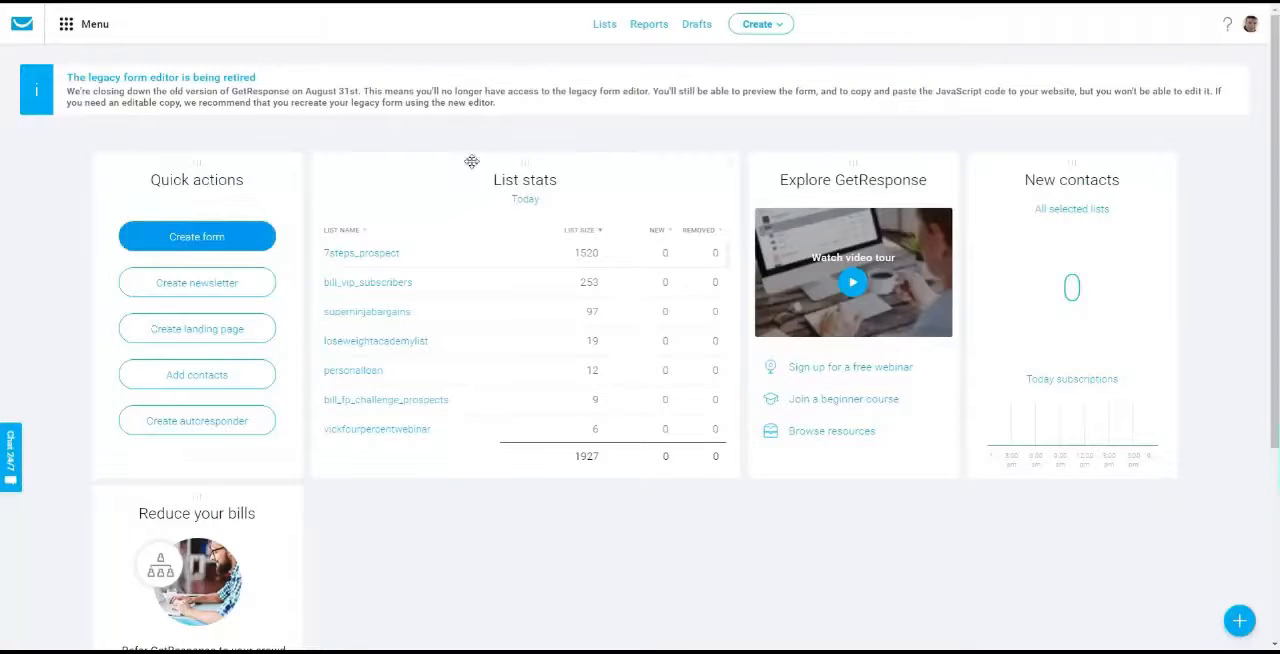
{"action": "left_click", "coordinate": [228, 246]}
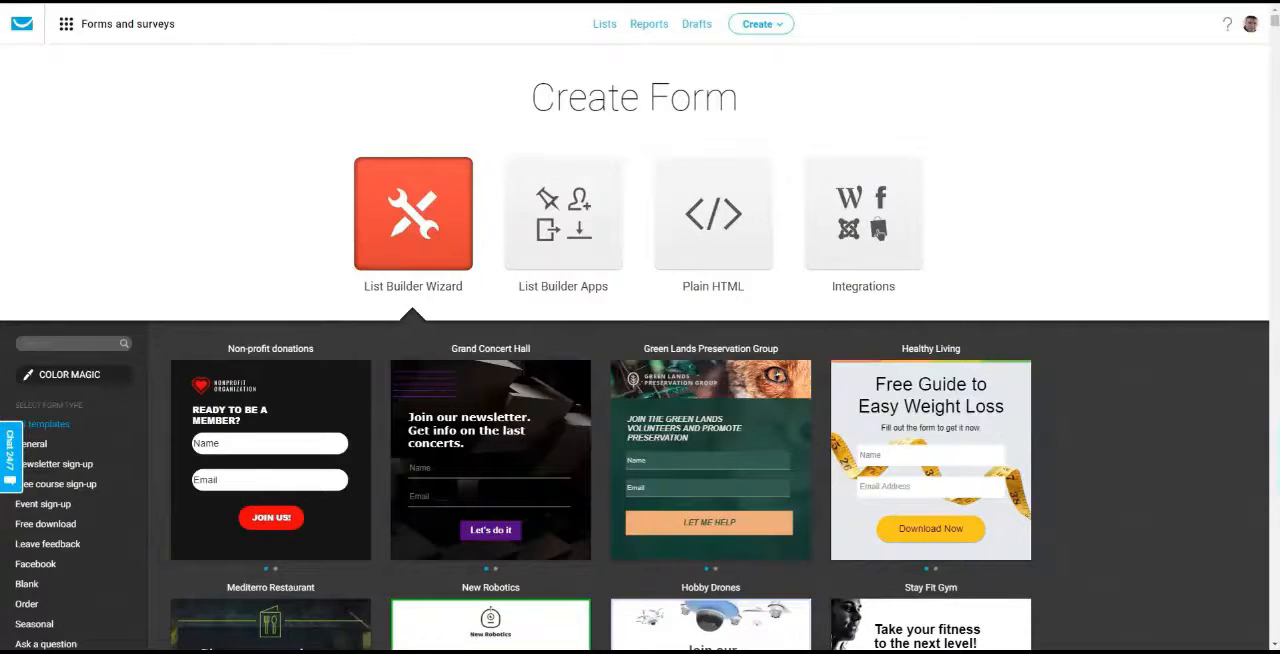
{"action": "key", "text": "alt+Left"}
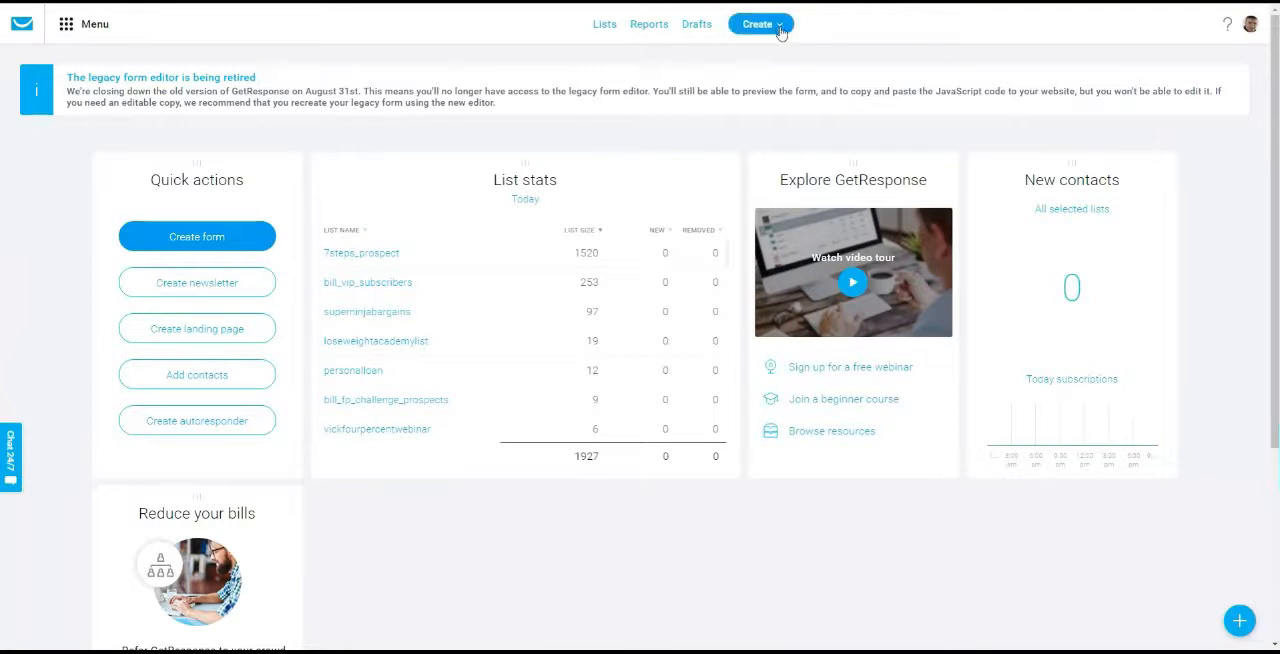
{"action": "left_click", "coordinate": [781, 28]}
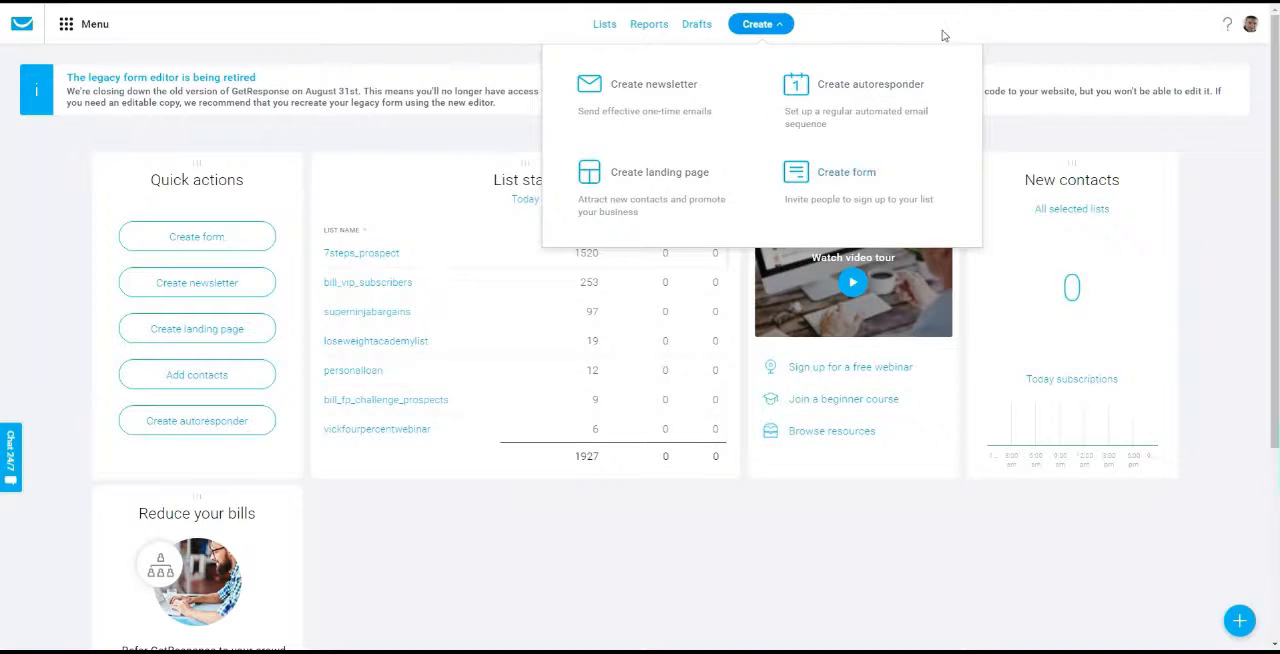
{"action": "left_click", "coordinate": [207, 241]}
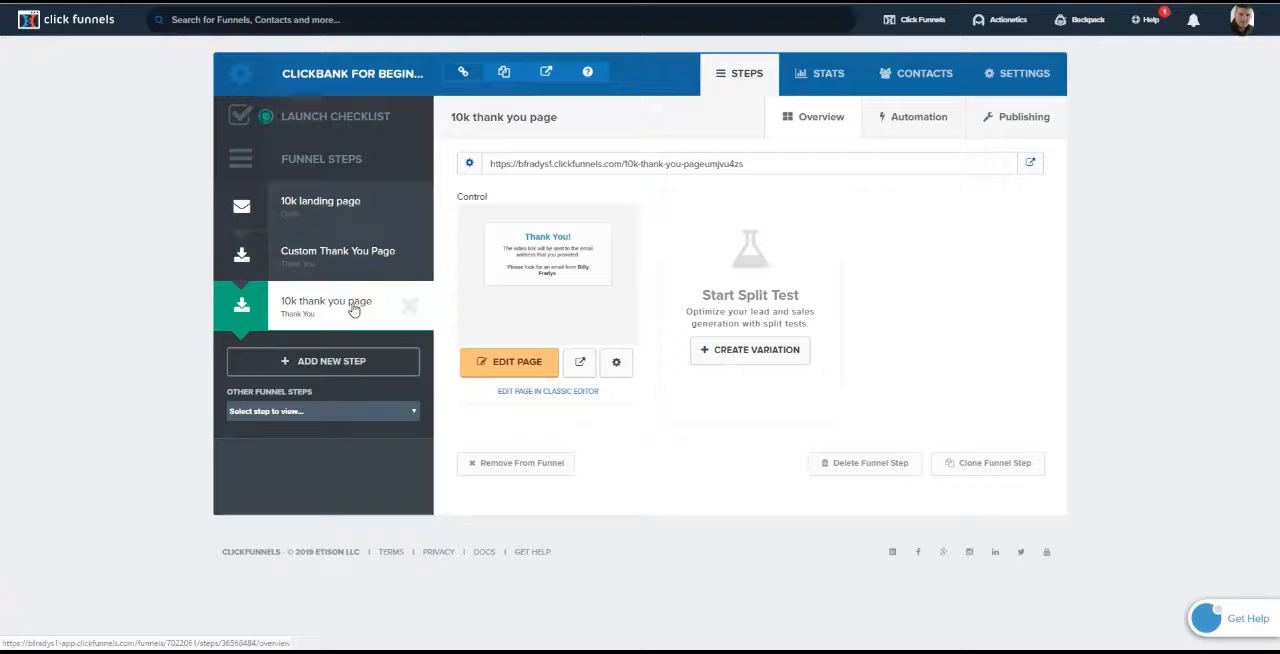
Switch to ClickFunnels and copy the full URL of the "10k thank you page" funnel step
{"action": "left_click_drag", "start_coordinate": [750, 168], "coordinate": [487, 167]}
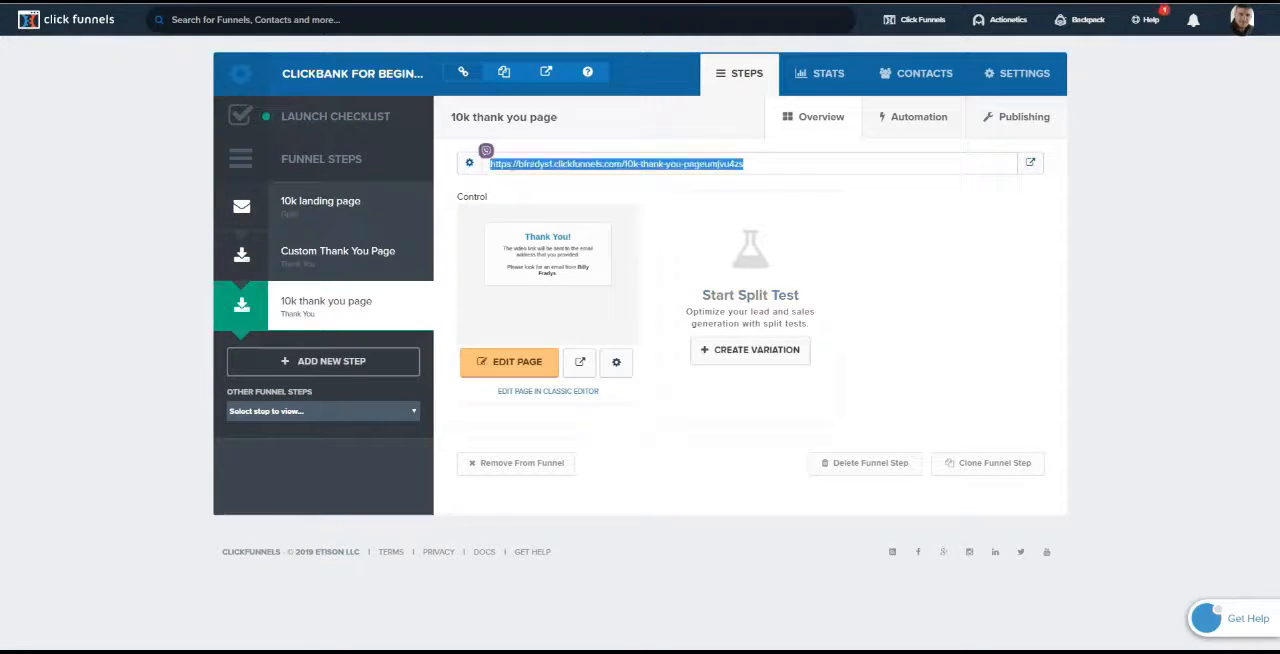
{"action": "right_click", "coordinate": [536, 165]}
{"action": "left_click", "coordinate": [569, 176]}
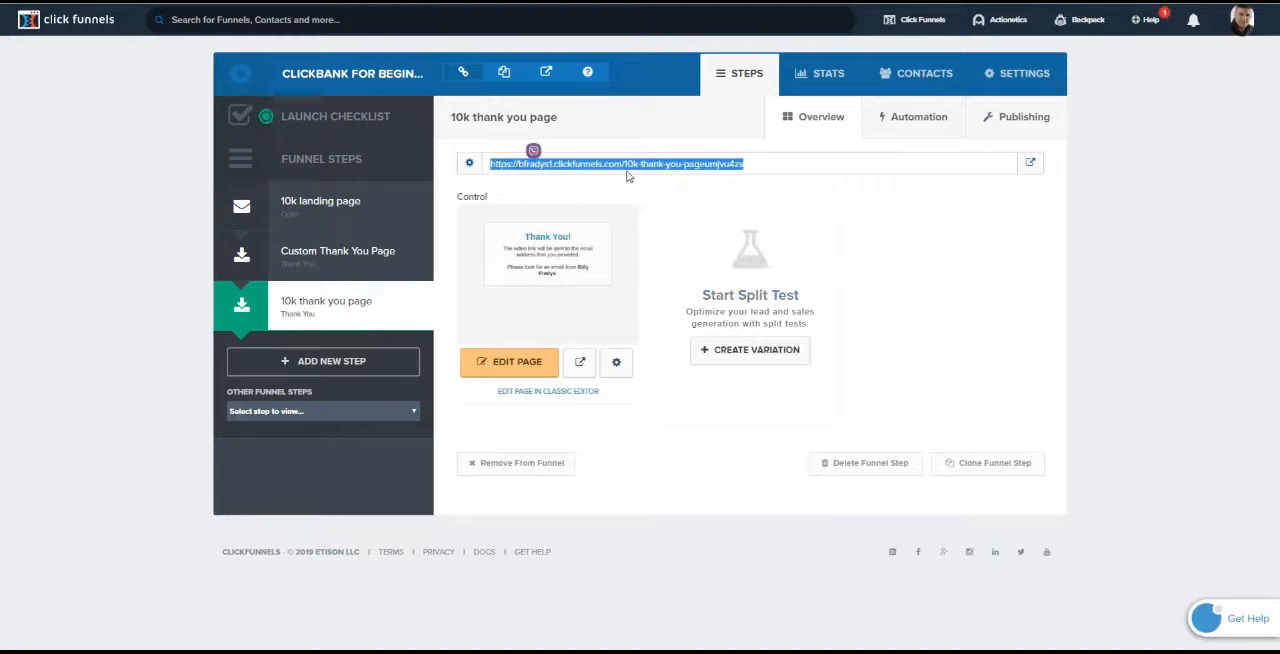
{"action": "left_click", "coordinate": [743, 167]}
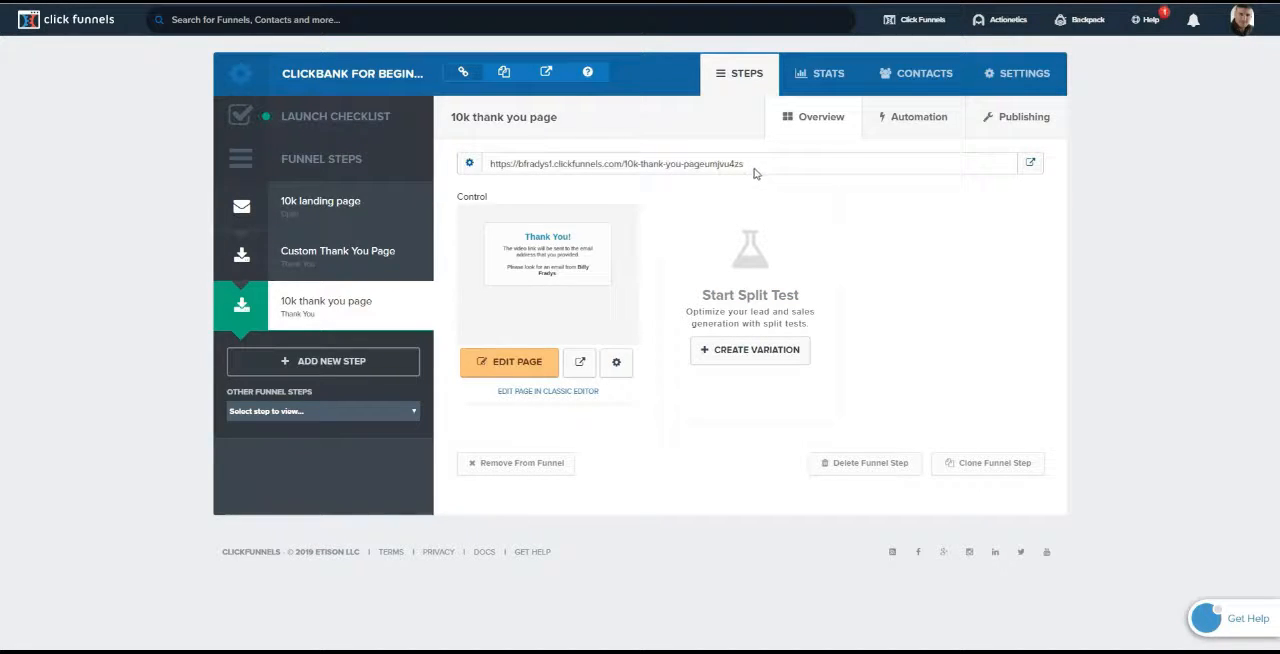
{"action": "left_click_drag", "start_coordinate": [750, 166], "coordinate": [504, 152]}
{"action": "left_click", "coordinate": [554, 167]}
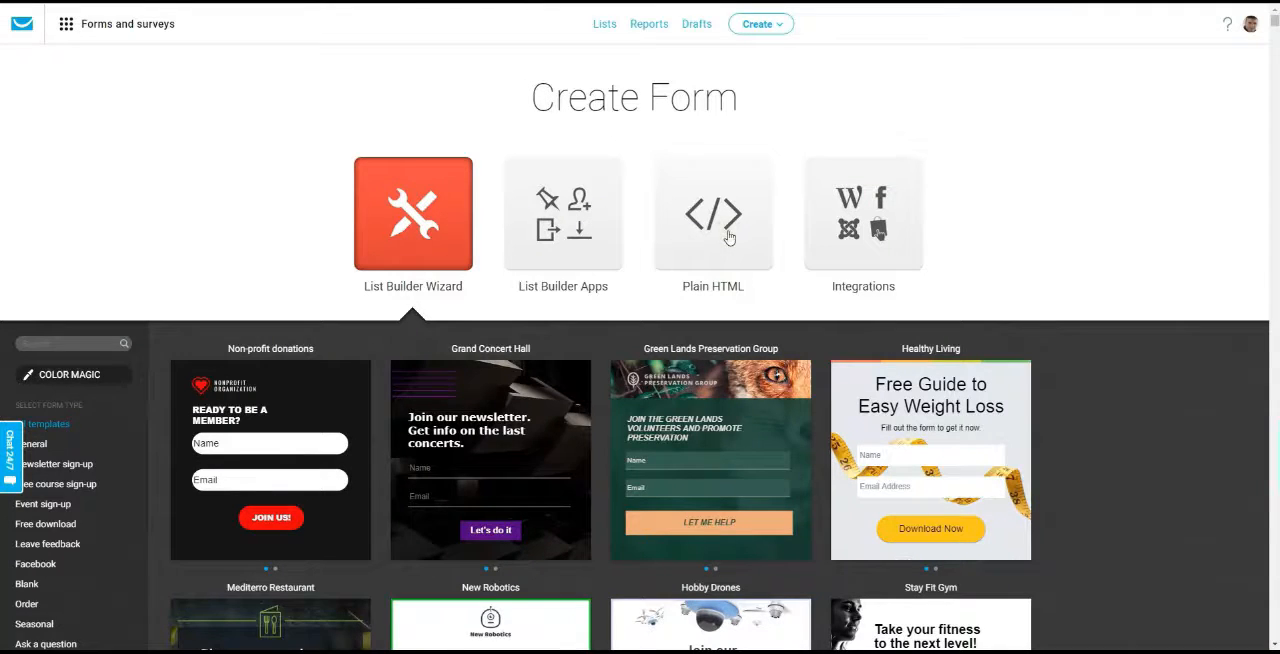
Switch to GetResponse, choose the Plain HTML form type and assign the form to the "abcdeghi" list
{"action": "left_click", "coordinate": [729, 237]}
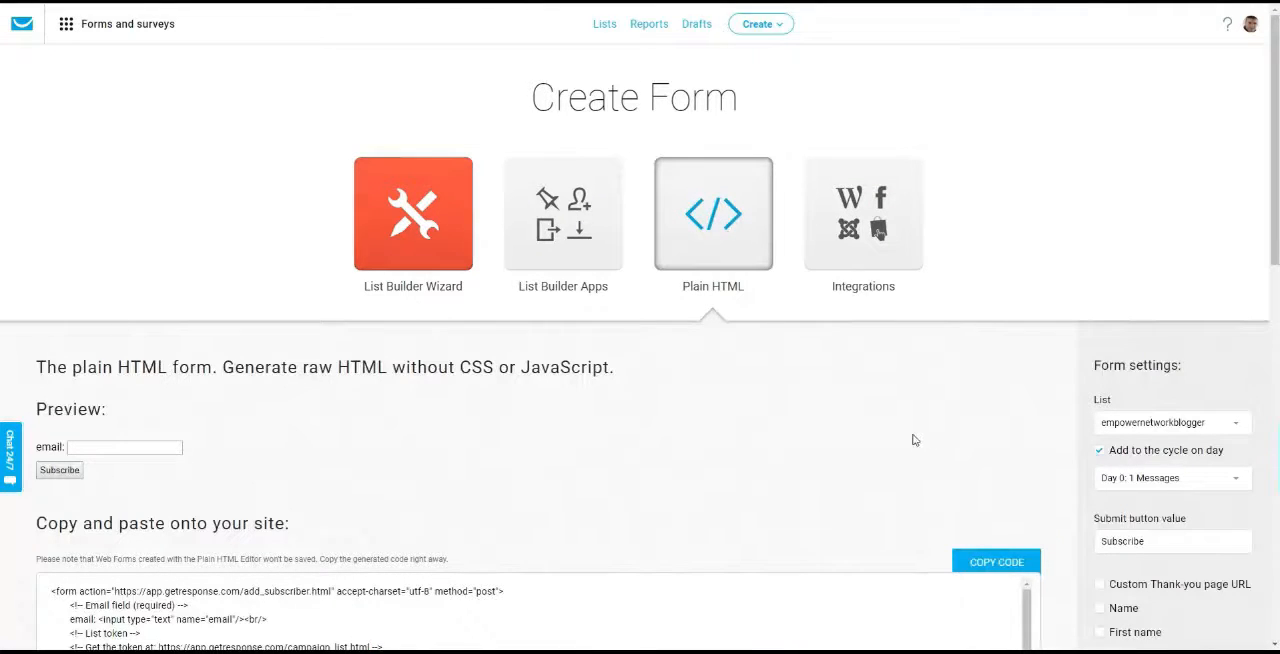
{"action": "scroll", "coordinate": [912, 440], "scroll_direction": "down", "scroll_amount": 2}
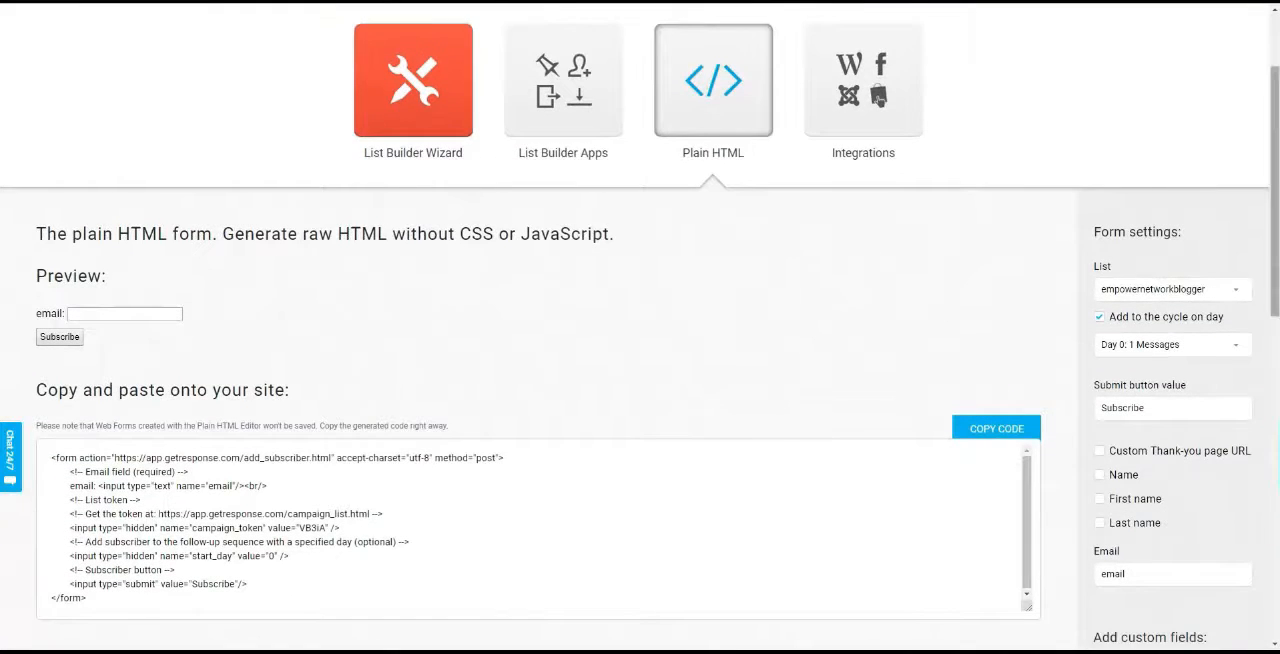
{"action": "left_click", "coordinate": [1236, 291]}
{"action": "scroll", "coordinate": [1110, 520], "scroll_direction": "down", "scroll_amount": 10}
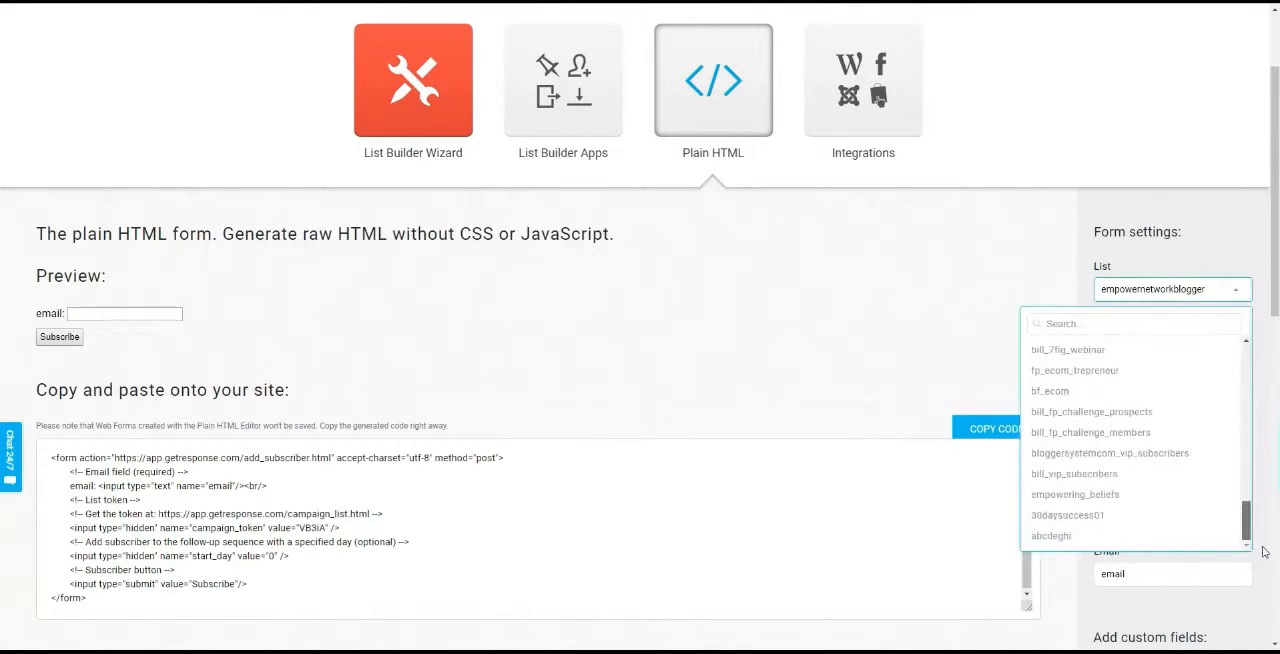
{"action": "left_click", "coordinate": [1060, 536]}
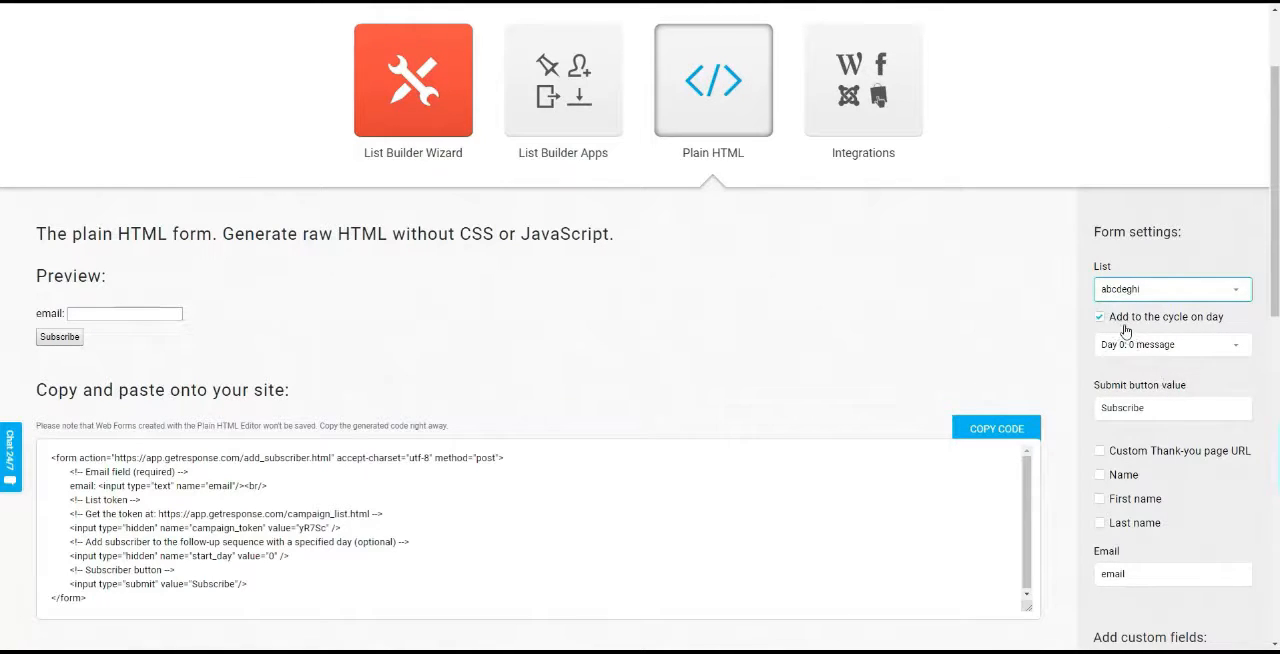
Enable the custom thank-you page URL for the form and paste the copied 10k thank you page address
{"action": "scroll", "coordinate": [640, 325], "scroll_direction": "down", "scroll_amount": 3}
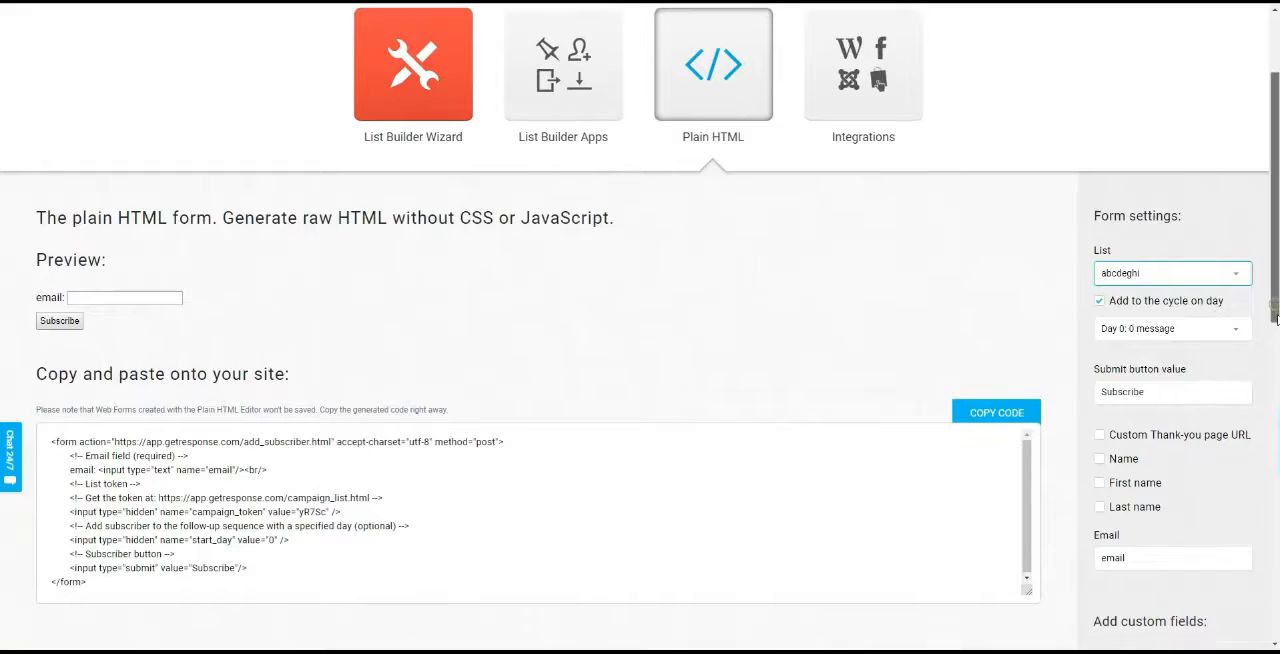
{"action": "left_click_drag", "start_coordinate": [1275, 264], "coordinate": [1275, 274]}
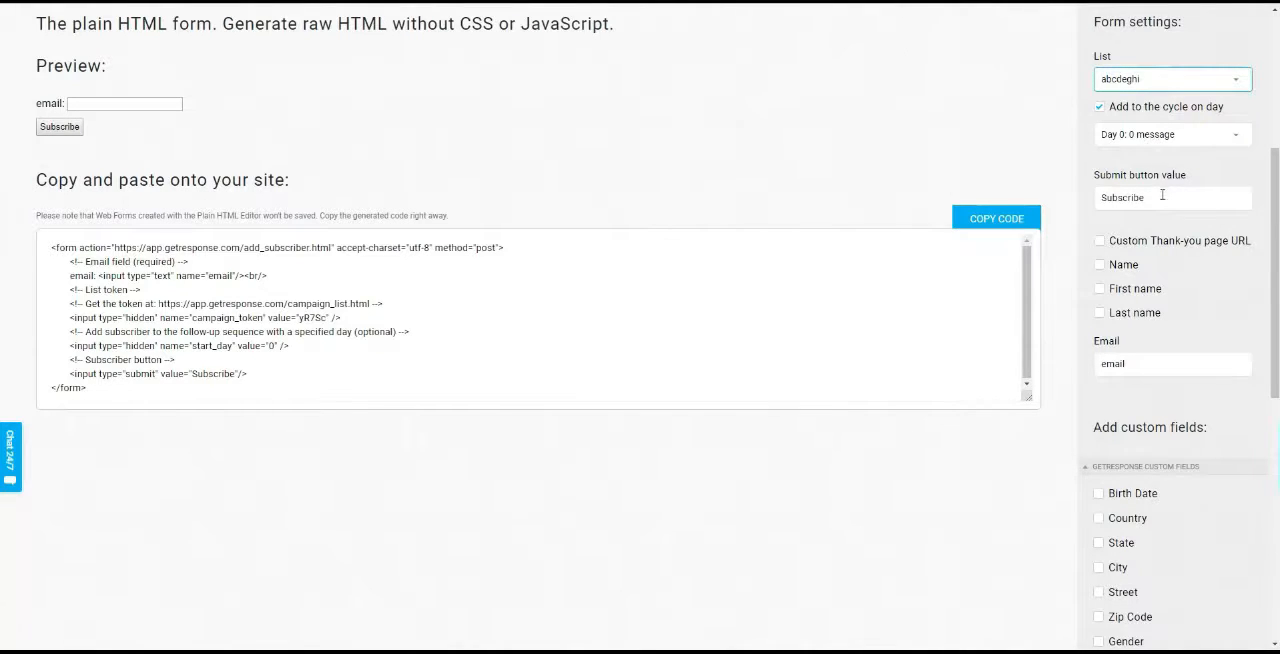
{"action": "left_click", "coordinate": [1100, 242]}
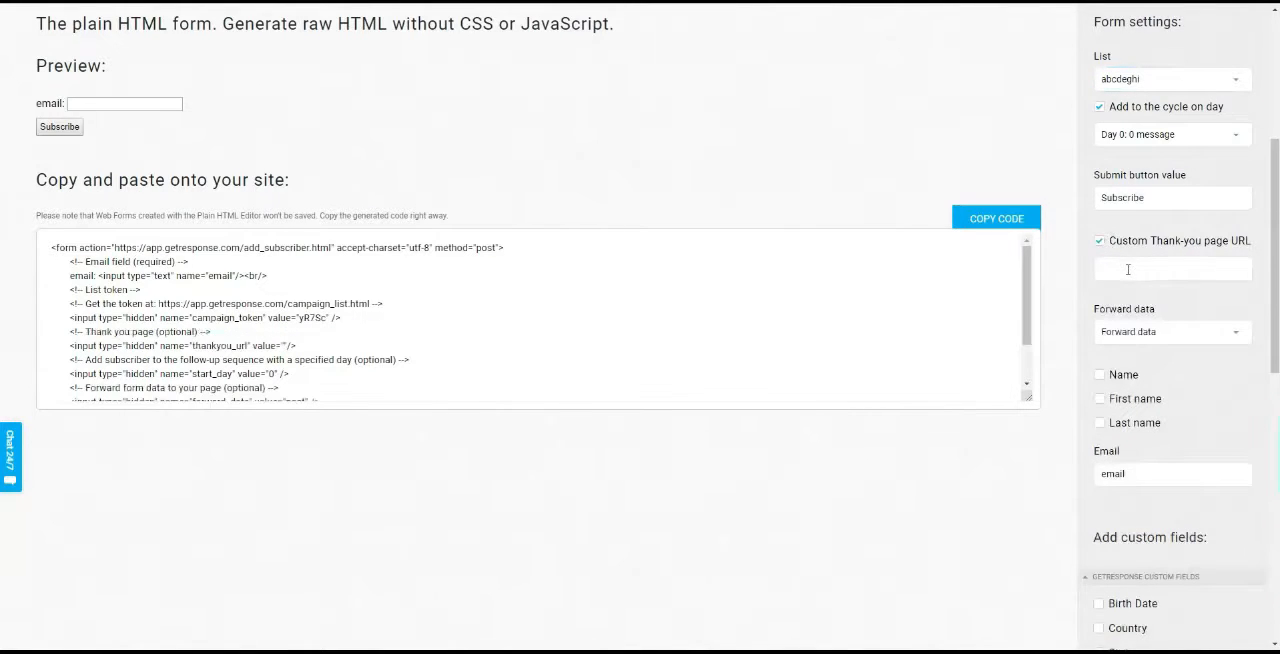
{"action": "right_click", "coordinate": [1125, 271]}
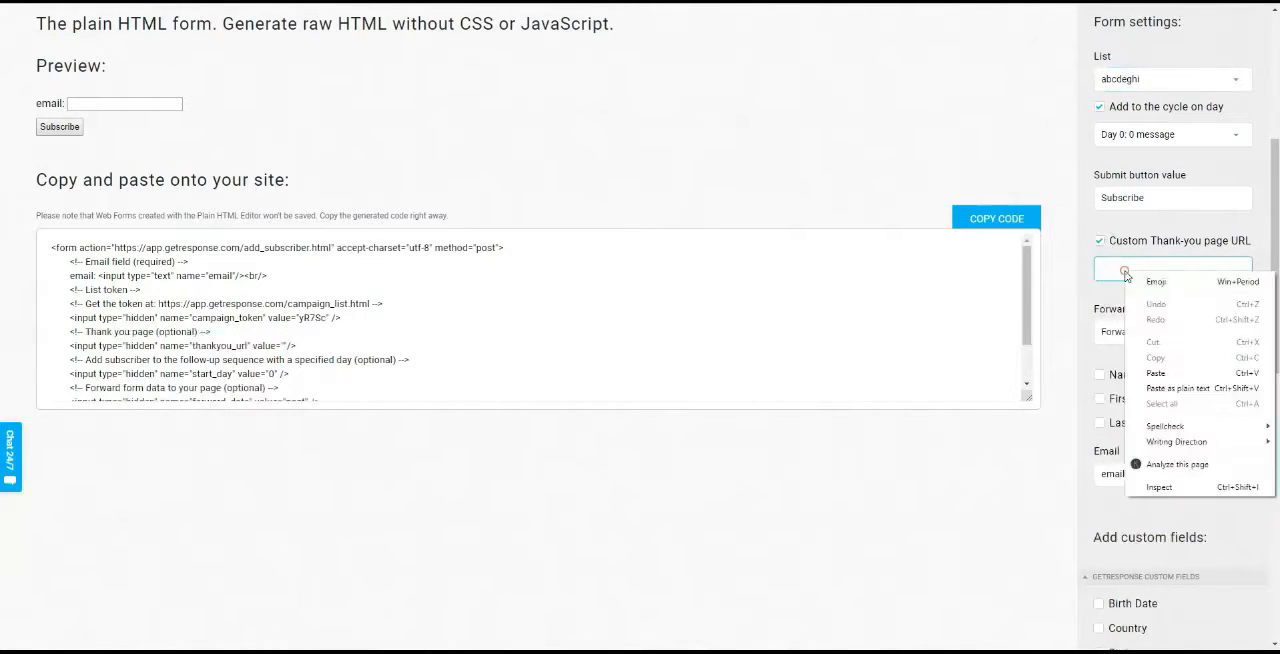
{"action": "left_click", "coordinate": [1172, 371]}
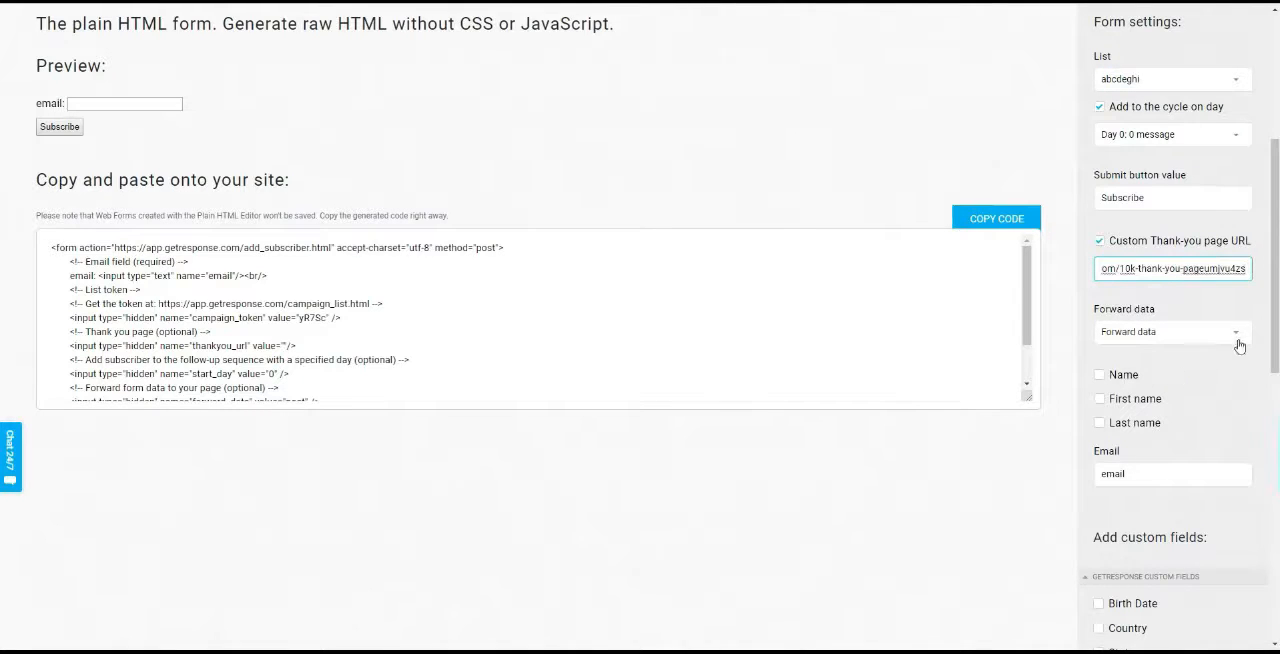
{"action": "left_click", "coordinate": [1259, 303]}
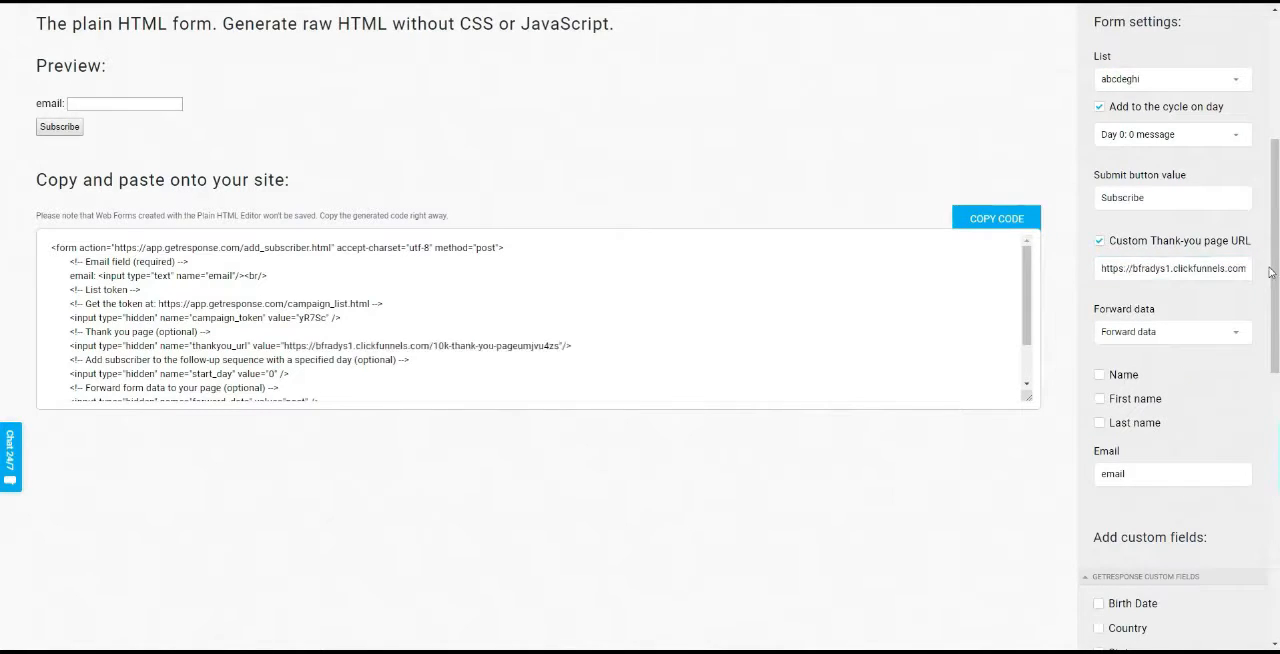
Add the Name field to the HTML form and remove it again
{"action": "left_click_drag", "start_coordinate": [1273, 272], "coordinate": [1273, 310]}
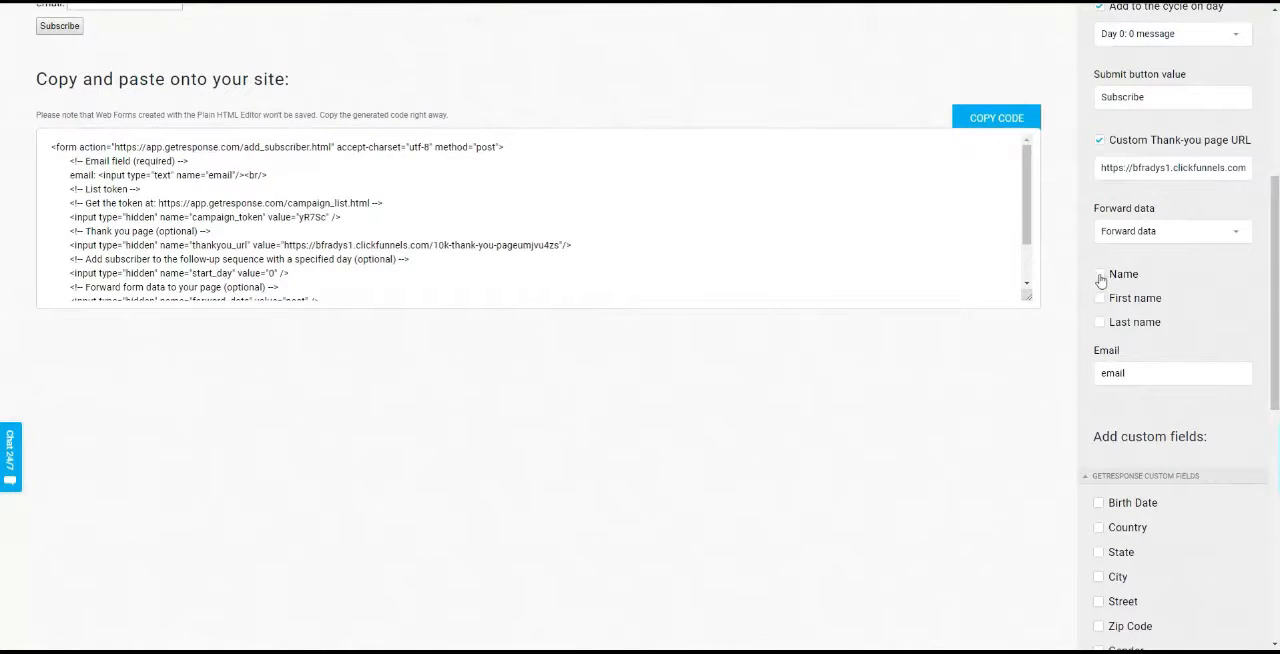
{"action": "left_click", "coordinate": [1100, 276]}
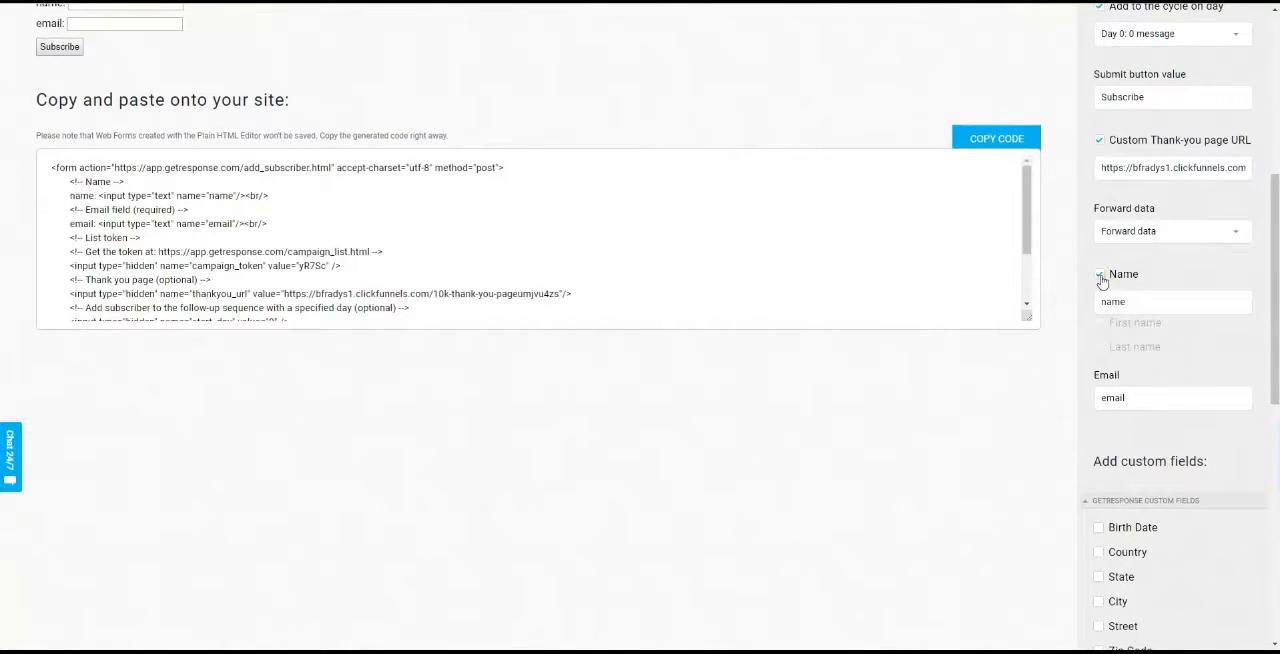
{"action": "left_click", "coordinate": [1101, 277]}
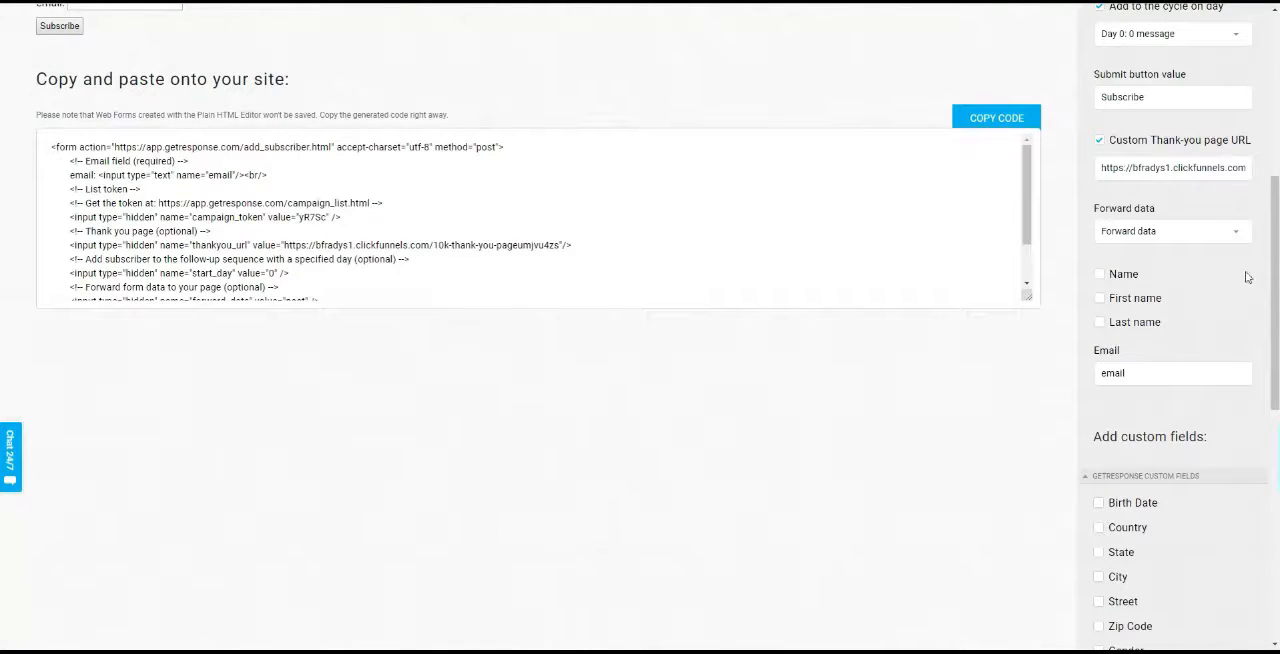
Review the form settings and copy the generated plain HTML form code
{"action": "scroll", "coordinate": [1160, 220], "scroll_direction": "up", "scroll_amount": 2}
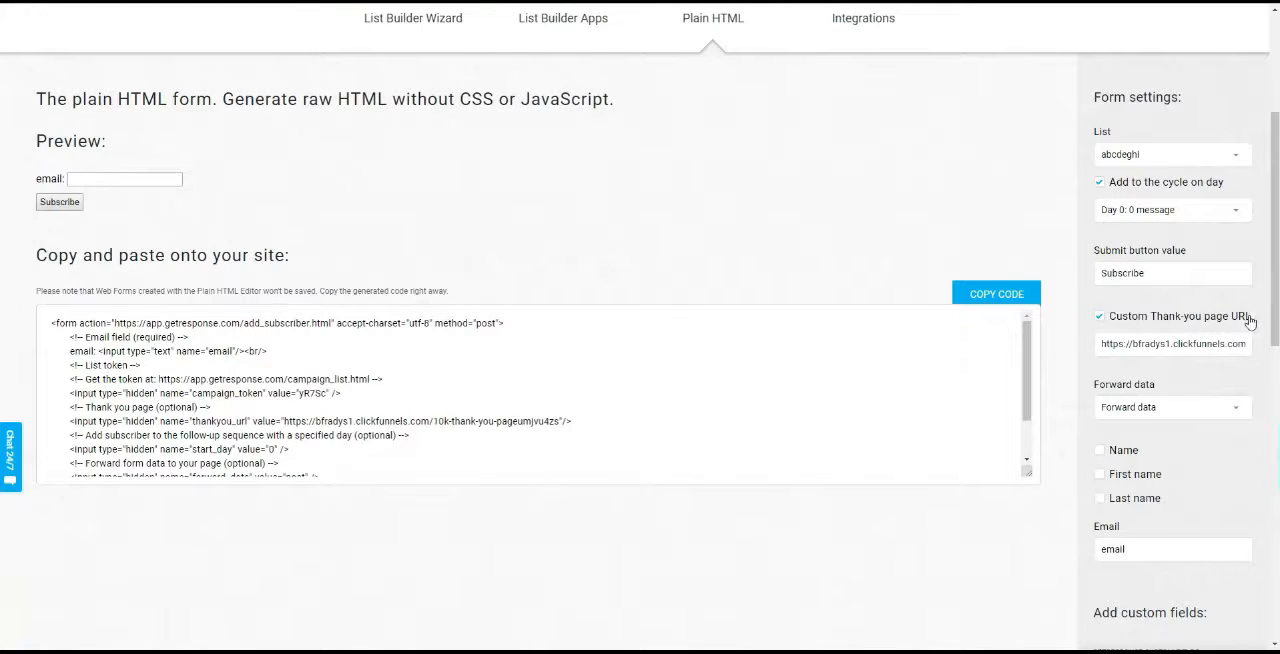
{"action": "scroll", "coordinate": [1276, 325], "scroll_direction": "down", "scroll_amount": 1}
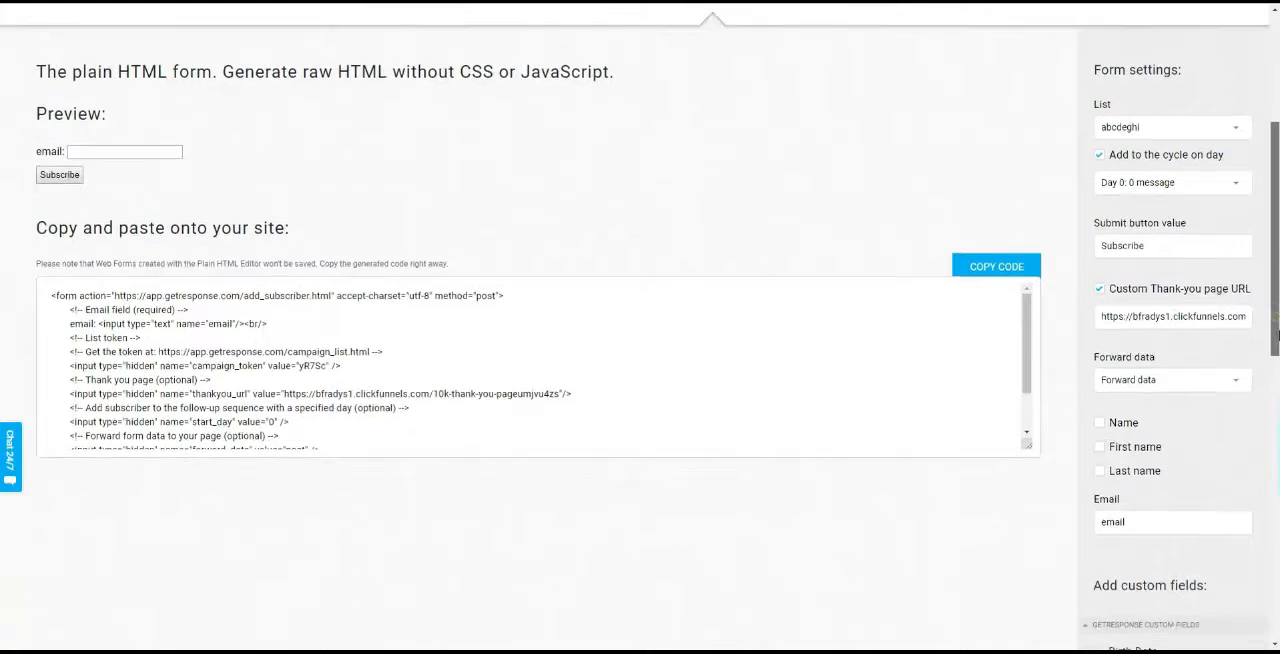
{"action": "scroll", "coordinate": [1276, 337], "scroll_direction": "down", "scroll_amount": 2}
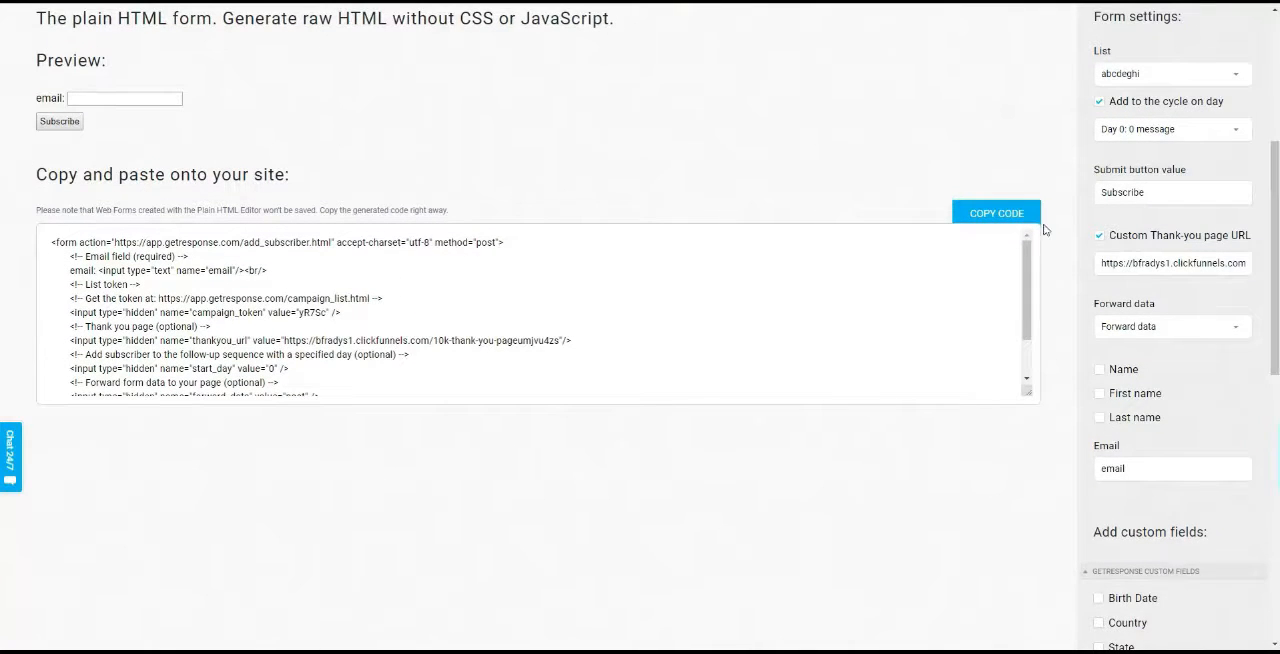
{"action": "left_click", "coordinate": [1008, 216]}
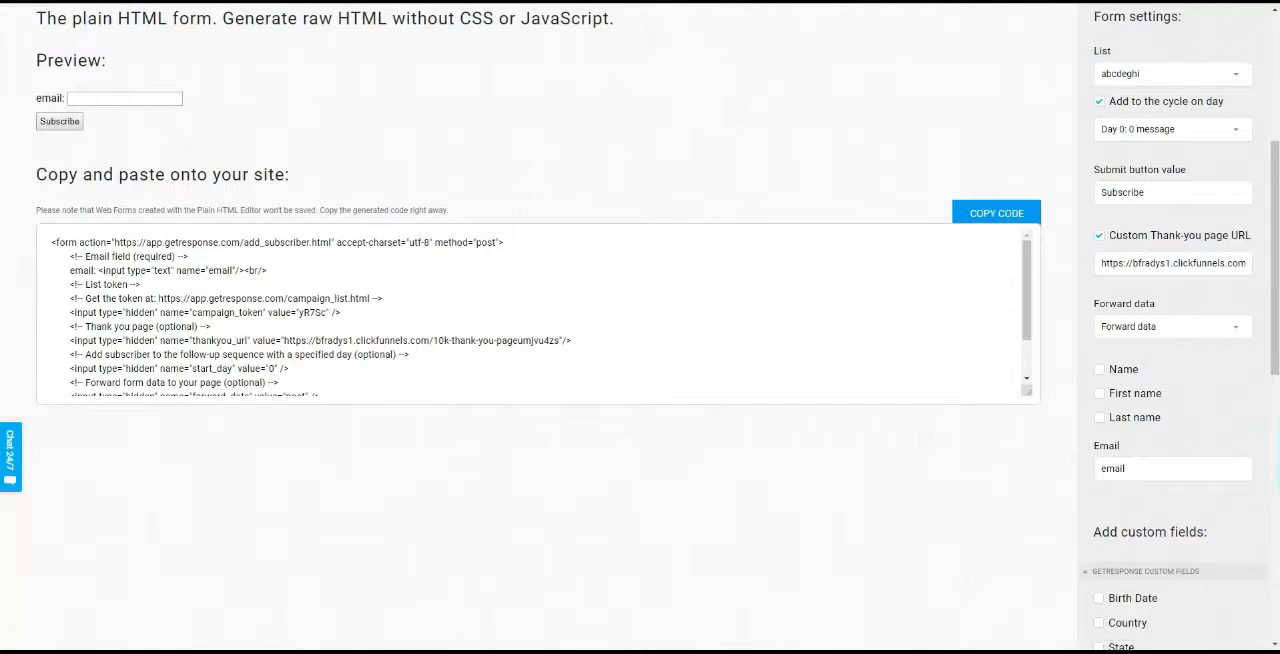
Switch to ClickFunnels and open the control version of the "10k landing page" step in the page editor
{"action": "left_click", "coordinate": [380, 1]}
{"action": "left_click", "coordinate": [322, 207]}
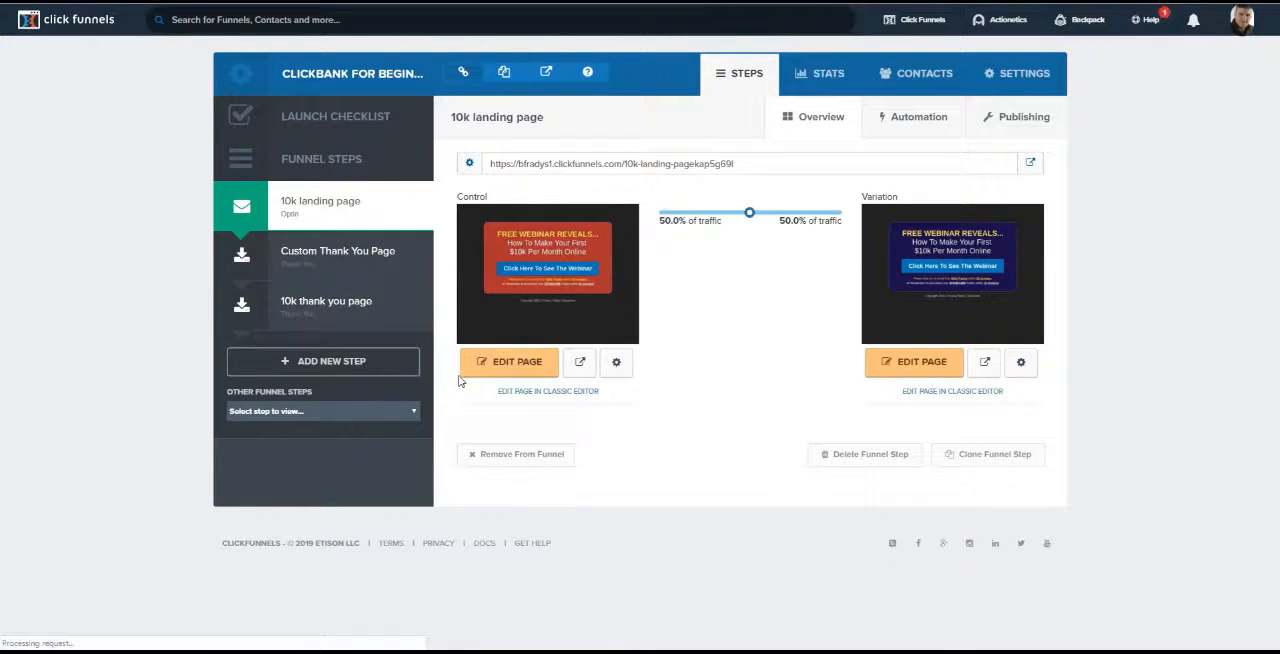
{"action": "left_click", "coordinate": [520, 368]}
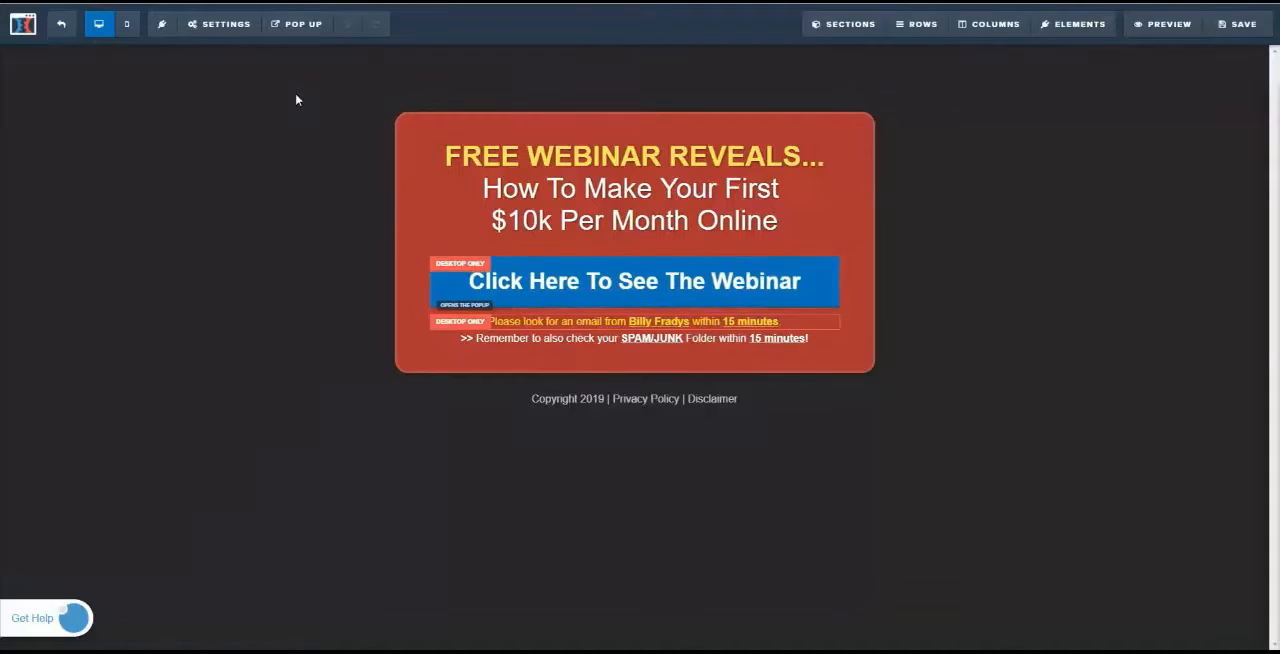
Open the landing page's email integration settings and remove the existing GetResponse integration
{"action": "left_click", "coordinate": [222, 25]}
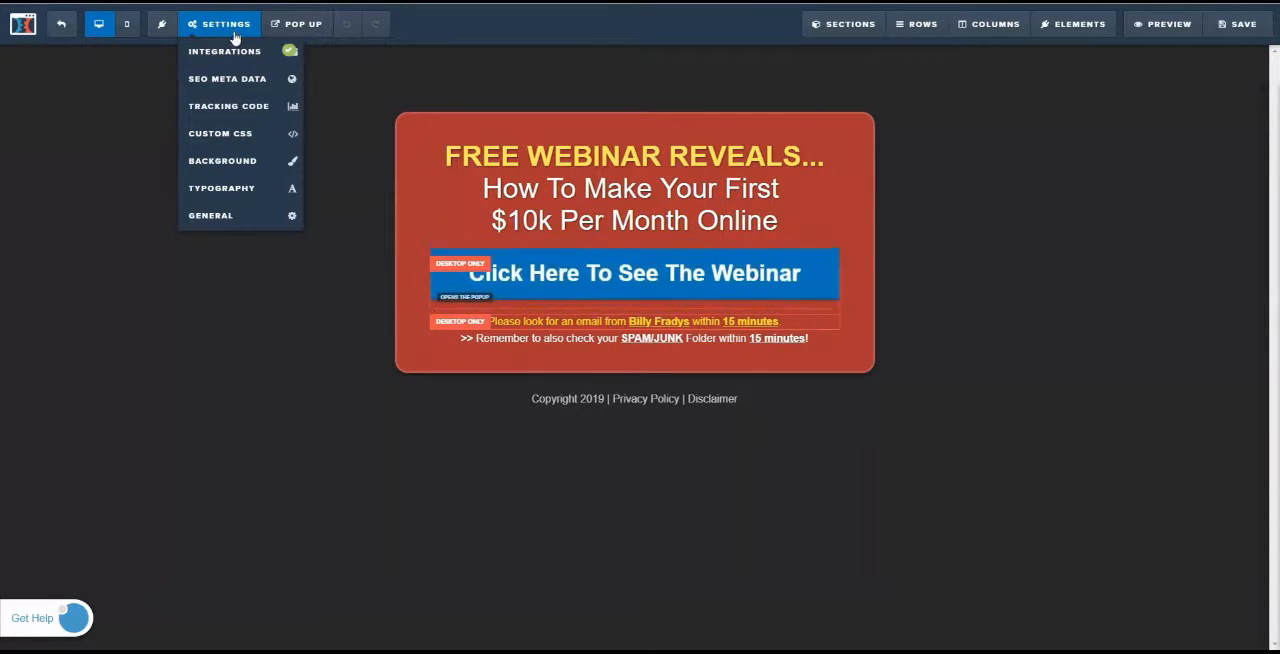
{"action": "left_click", "coordinate": [241, 51]}
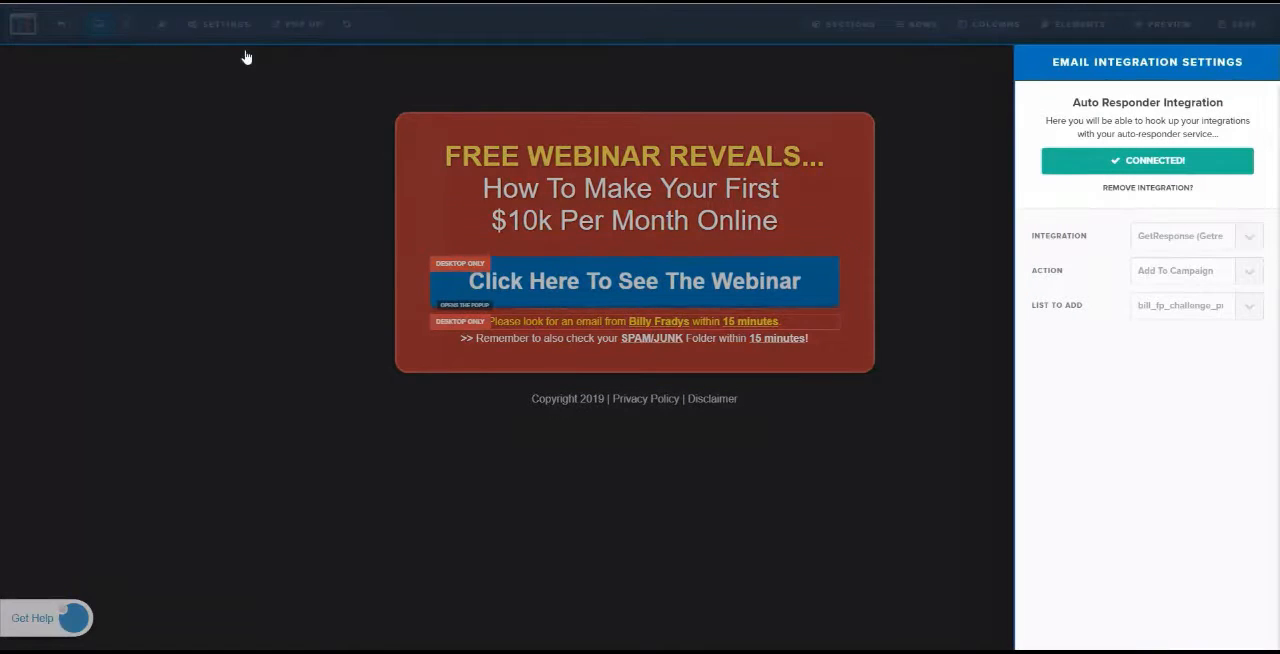
{"action": "left_click", "coordinate": [1138, 190]}
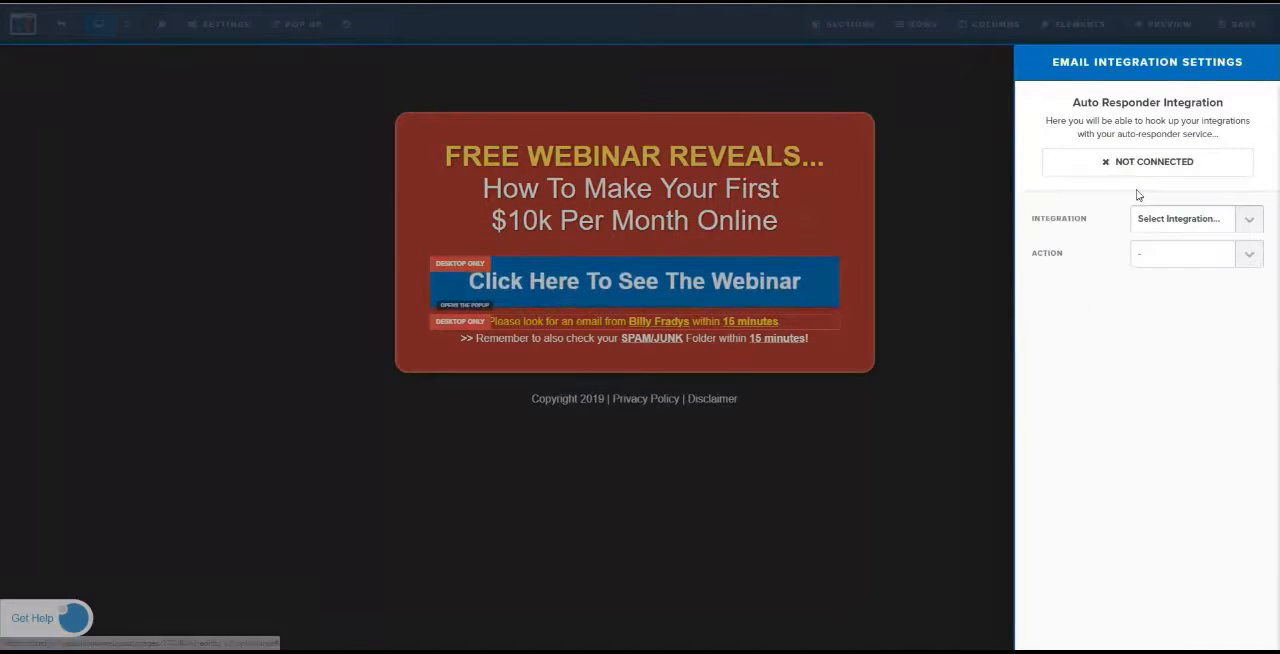
Set the integration to "null (Html Form)" with the action "Integrate Existing Form (Add HTML Below)"
{"action": "left_click", "coordinate": [1254, 222]}
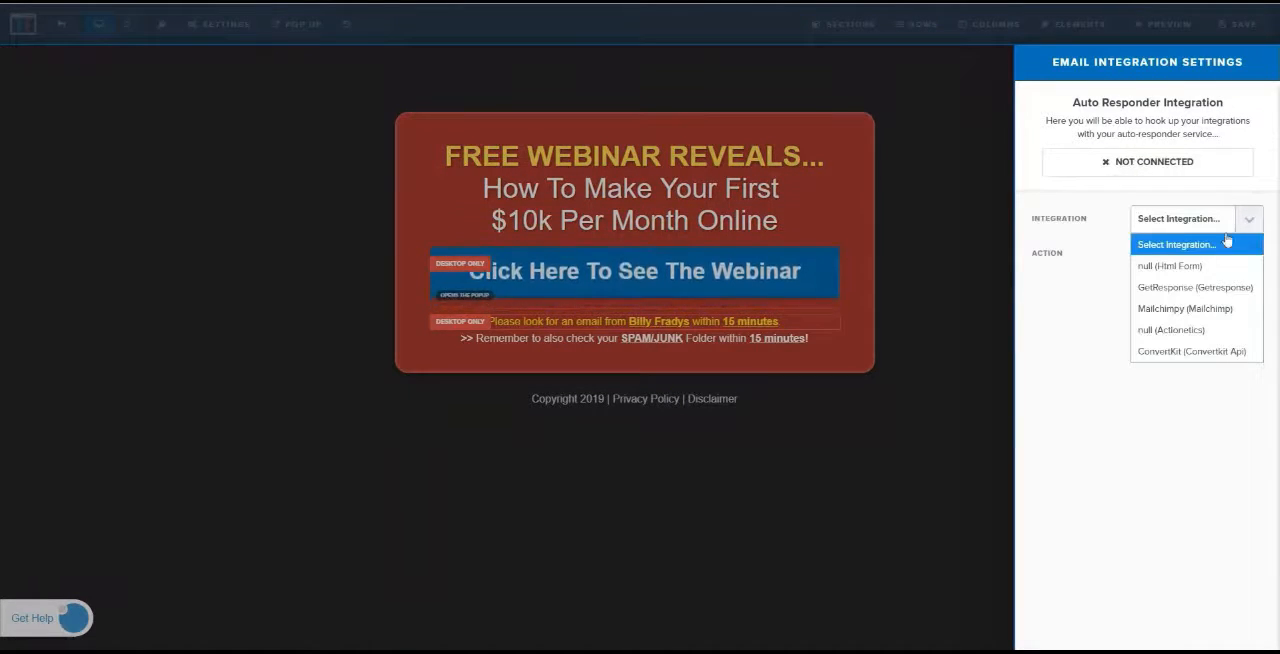
{"action": "left_click", "coordinate": [1190, 268]}
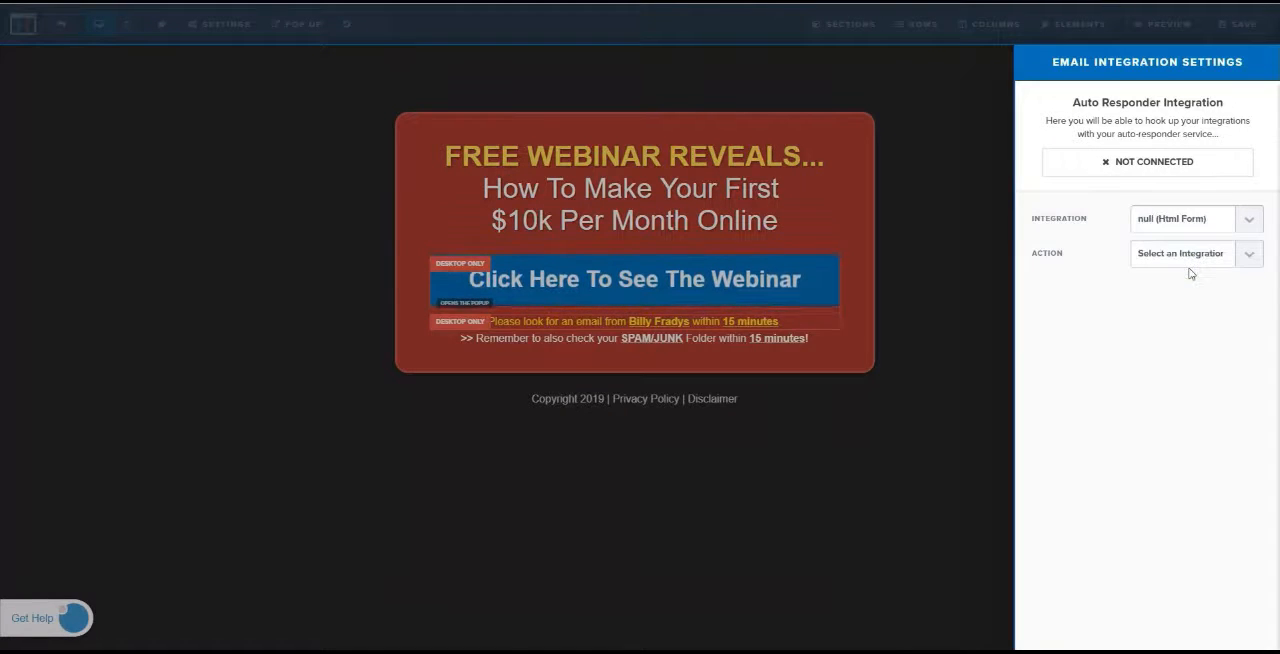
{"action": "left_click", "coordinate": [1252, 258]}
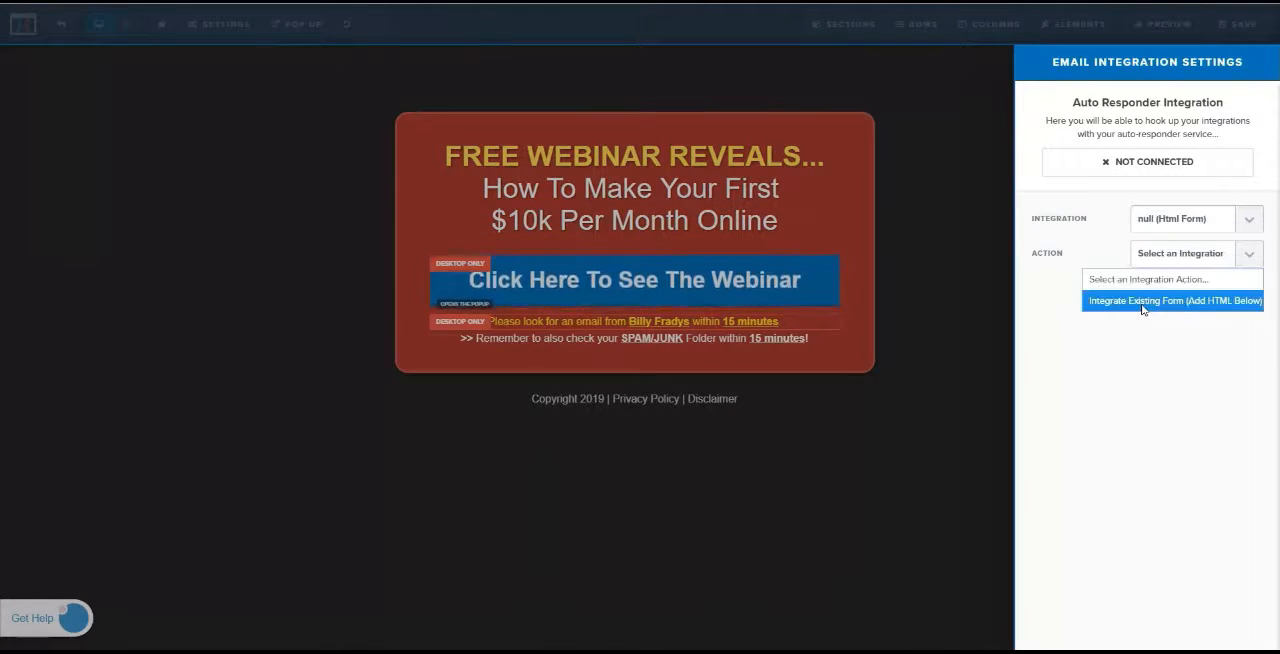
{"action": "left_click", "coordinate": [1232, 302]}
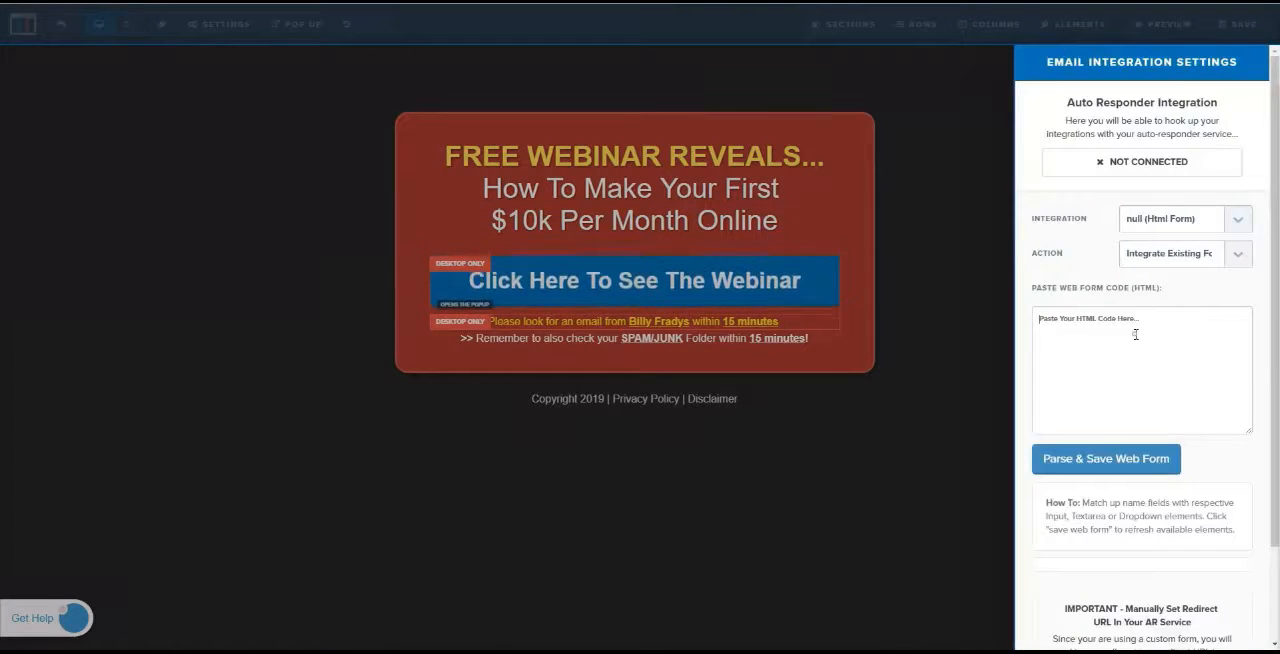
Paste the copied web form HTML code into the email integration settings, then parse and save the web form
{"action": "right_click", "coordinate": [1094, 325]}
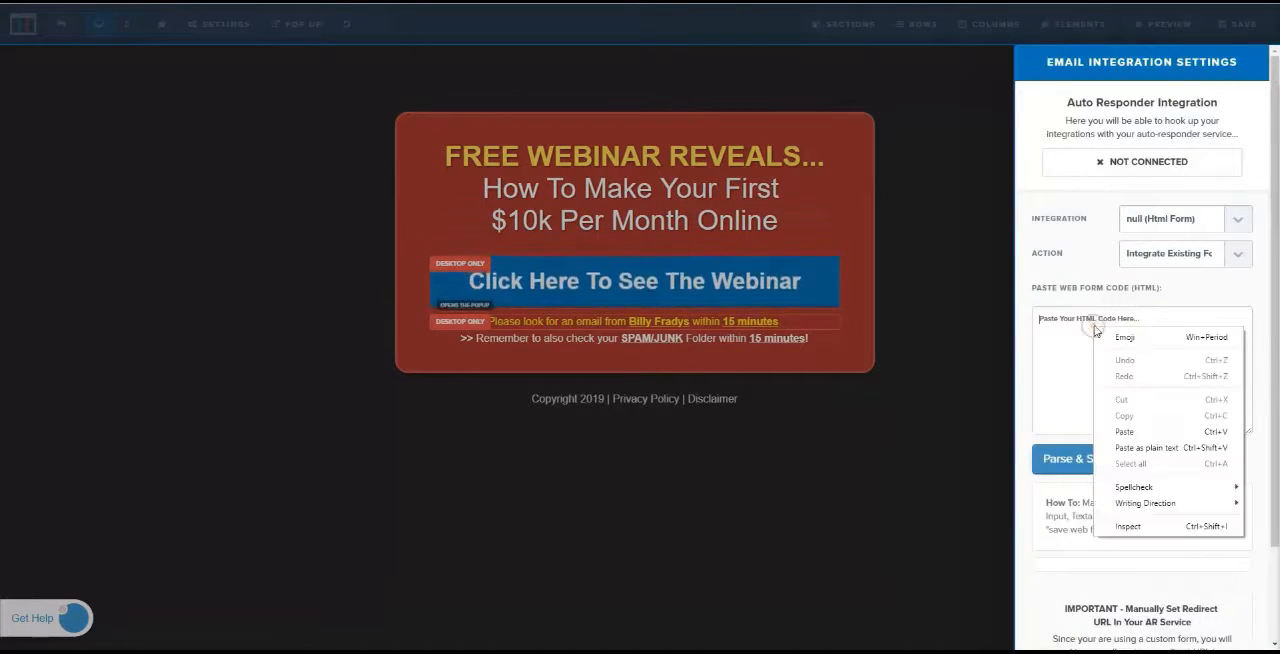
{"action": "left_click", "coordinate": [1137, 428]}
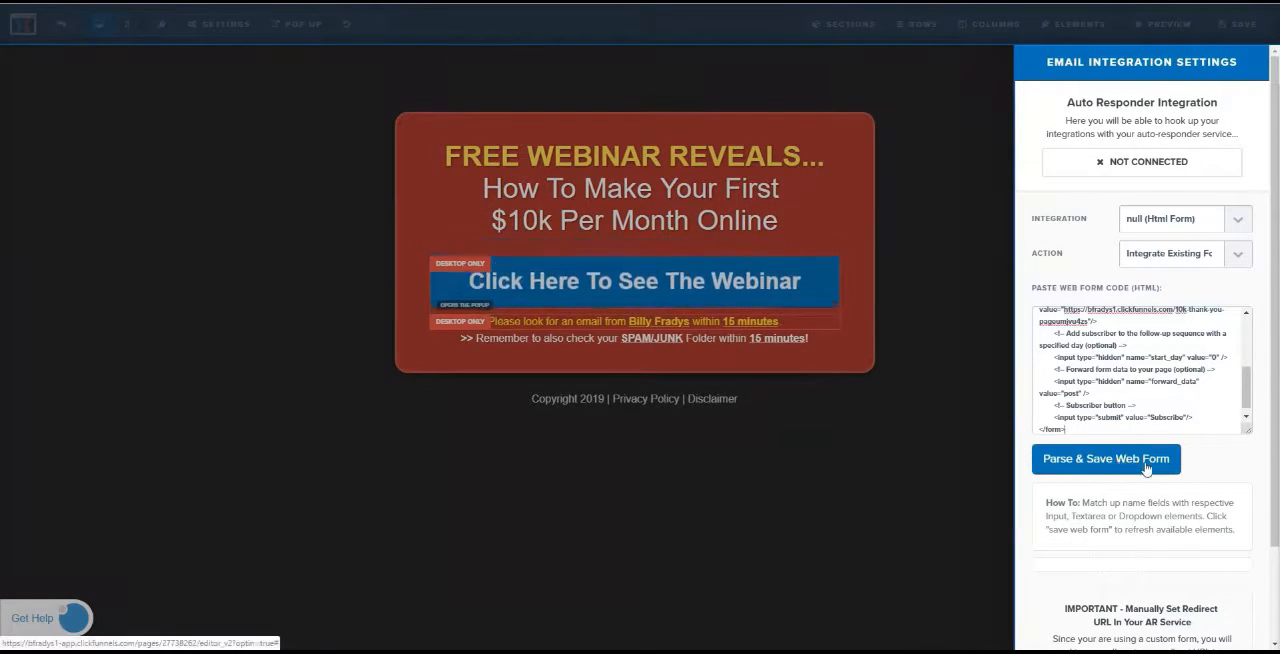
{"action": "left_click", "coordinate": [1146, 469]}
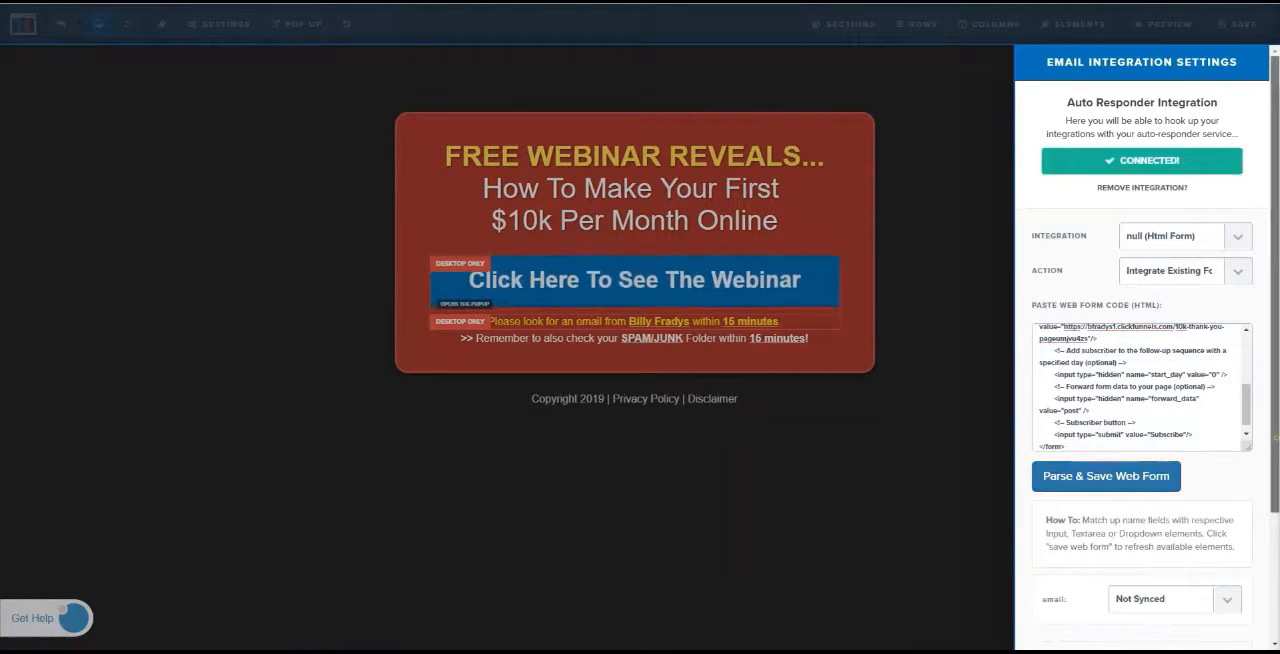
Sync the web form's email field with the page's "email" input and save the landing page
{"action": "scroll", "coordinate": [1140, 400], "scroll_direction": "down", "scroll_amount": 1}
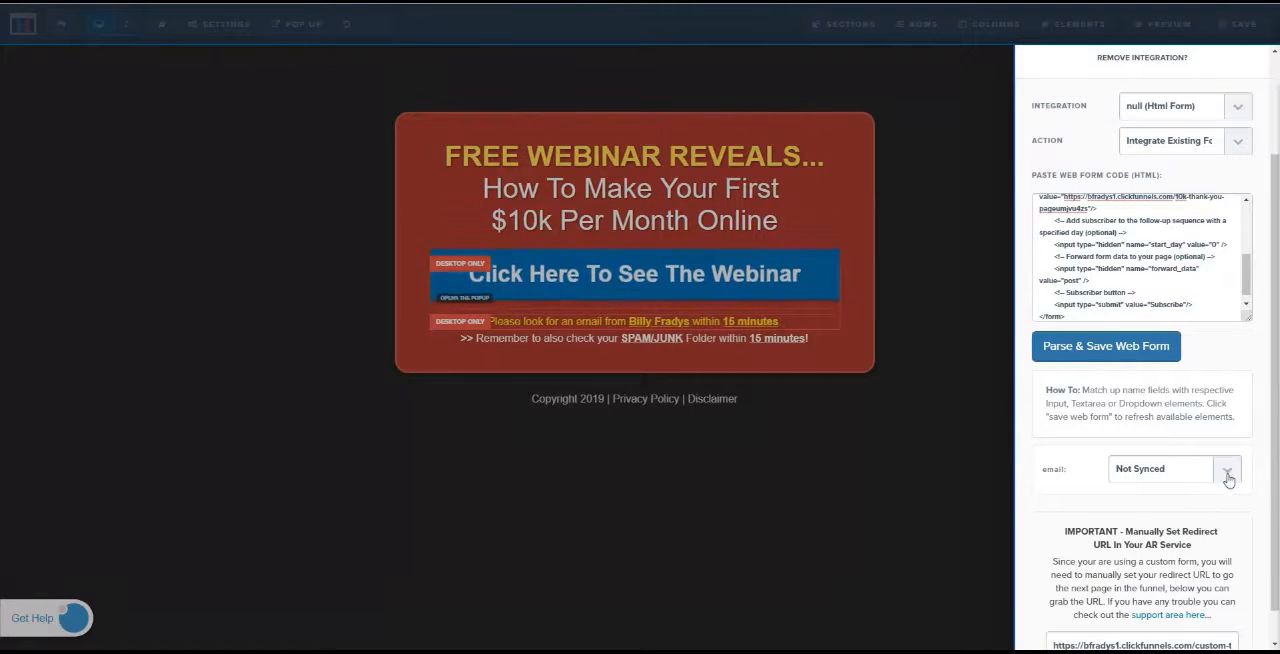
{"action": "left_click", "coordinate": [1226, 470]}
{"action": "left_click", "coordinate": [1145, 537]}
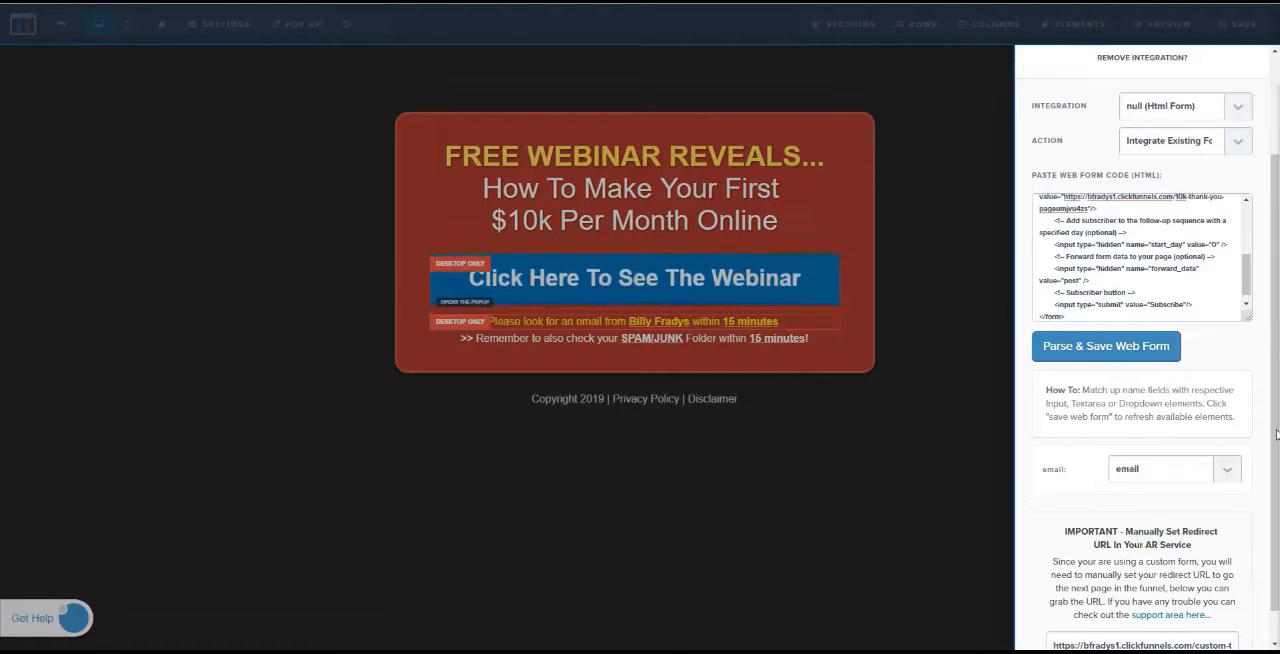
{"action": "scroll", "coordinate": [1276, 434], "scroll_direction": "down", "scroll_amount": 1}
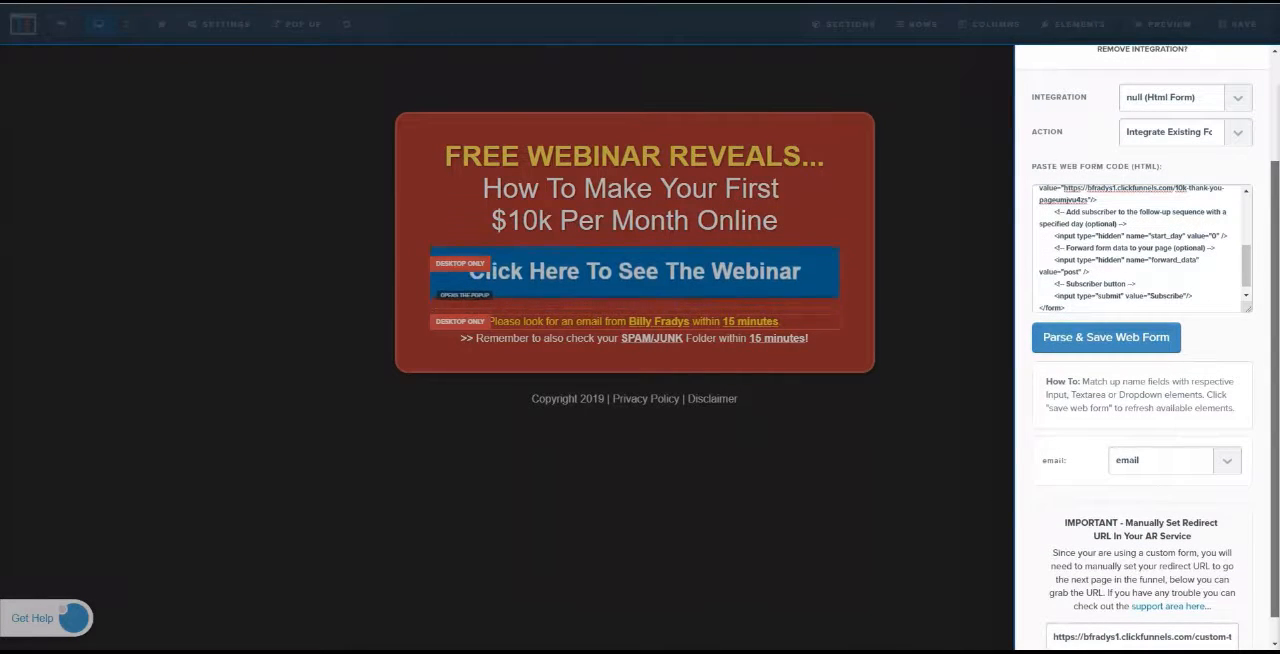
{"action": "scroll", "coordinate": [1142, 350], "scroll_direction": "up", "scroll_amount": 1}
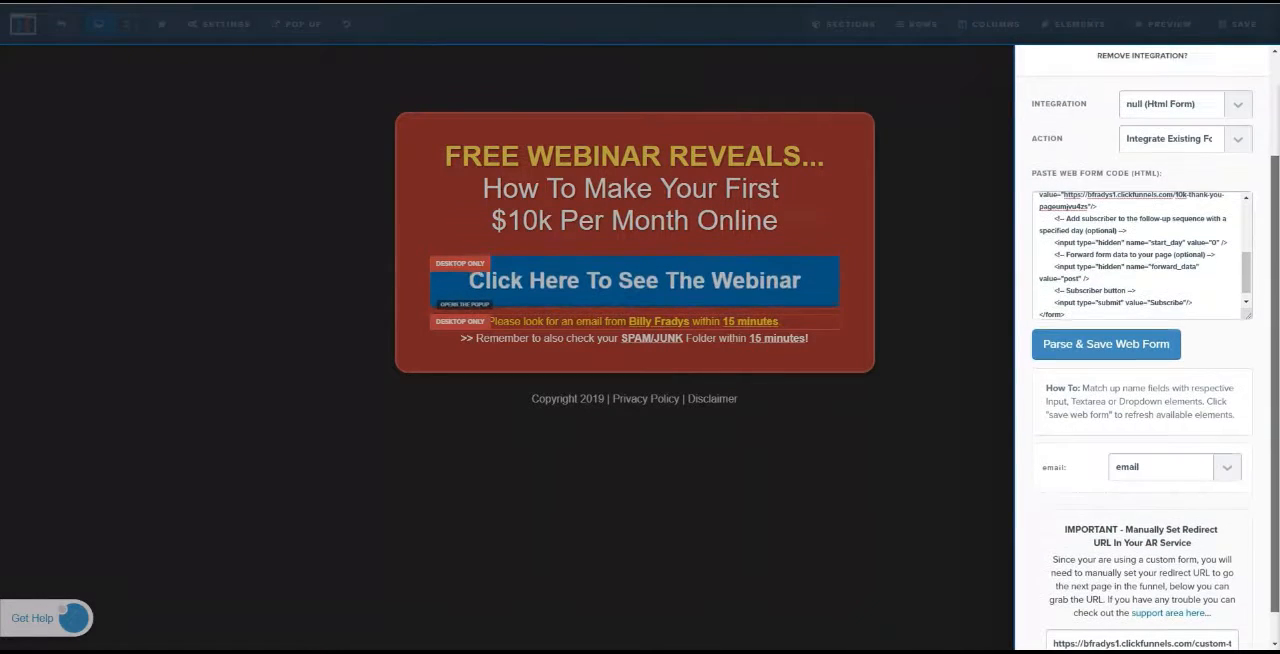
{"action": "left_click", "coordinate": [992, 440]}
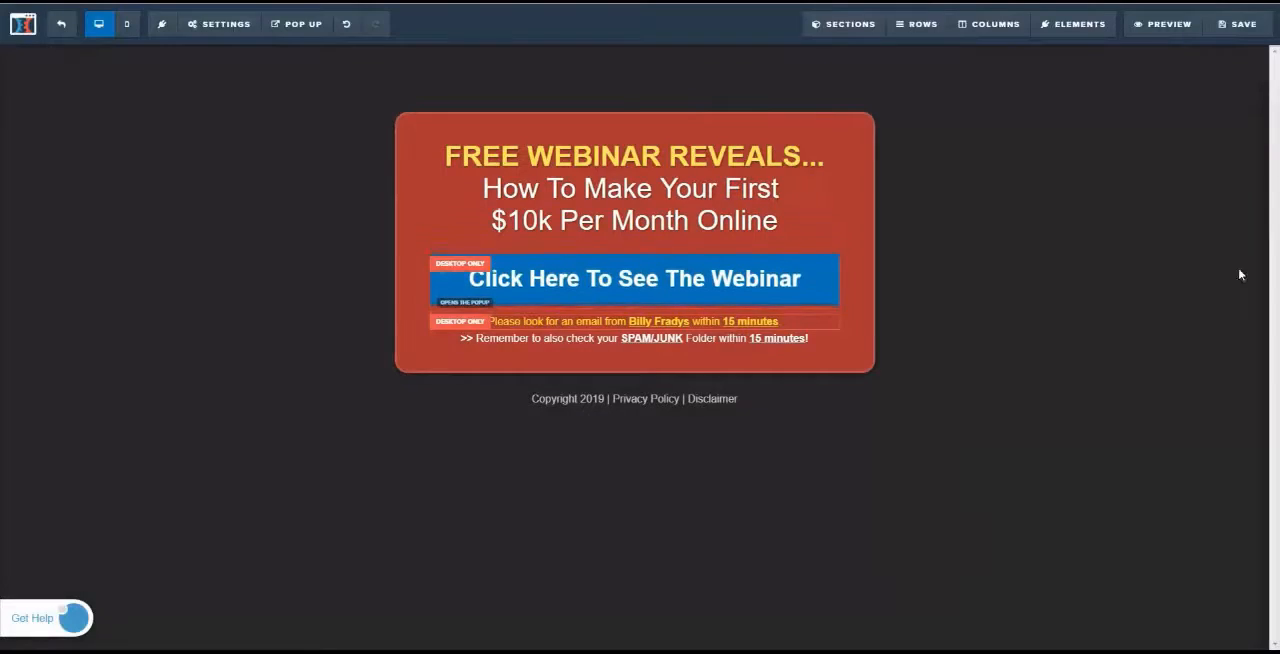
{"action": "left_click", "coordinate": [1242, 33]}
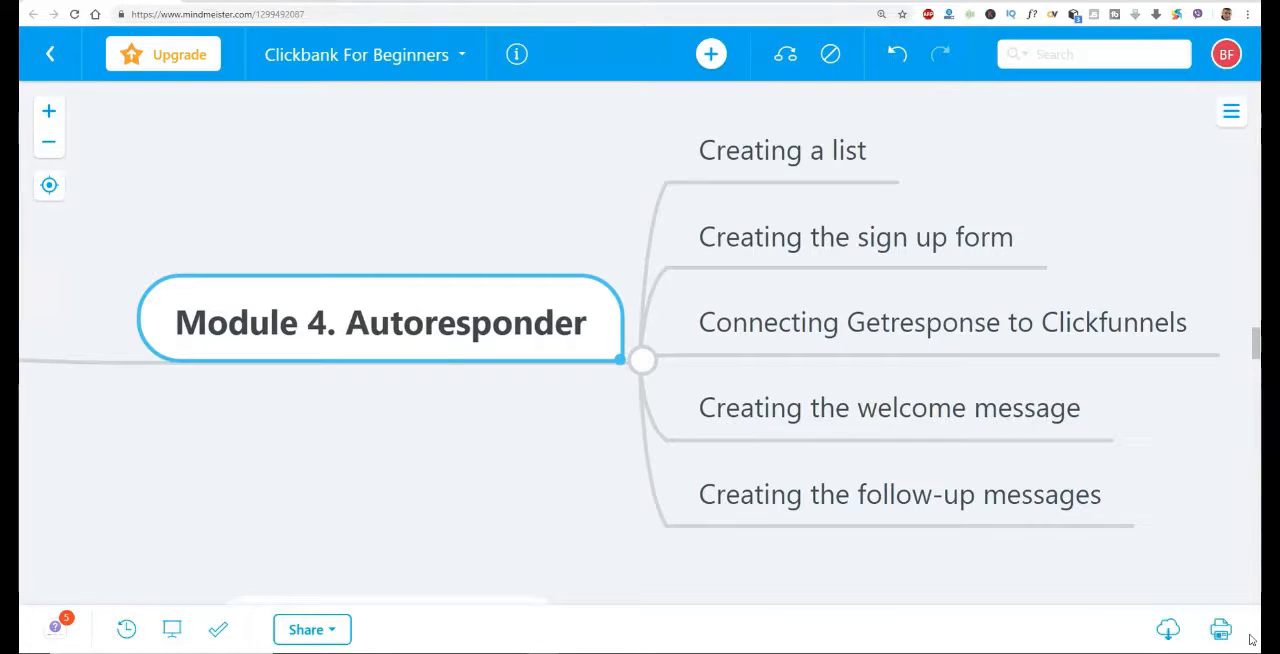
Switch to GetResponse and copy the default API key from the Integrations and API page
{"action": "left_click", "coordinate": [1011, 312]}
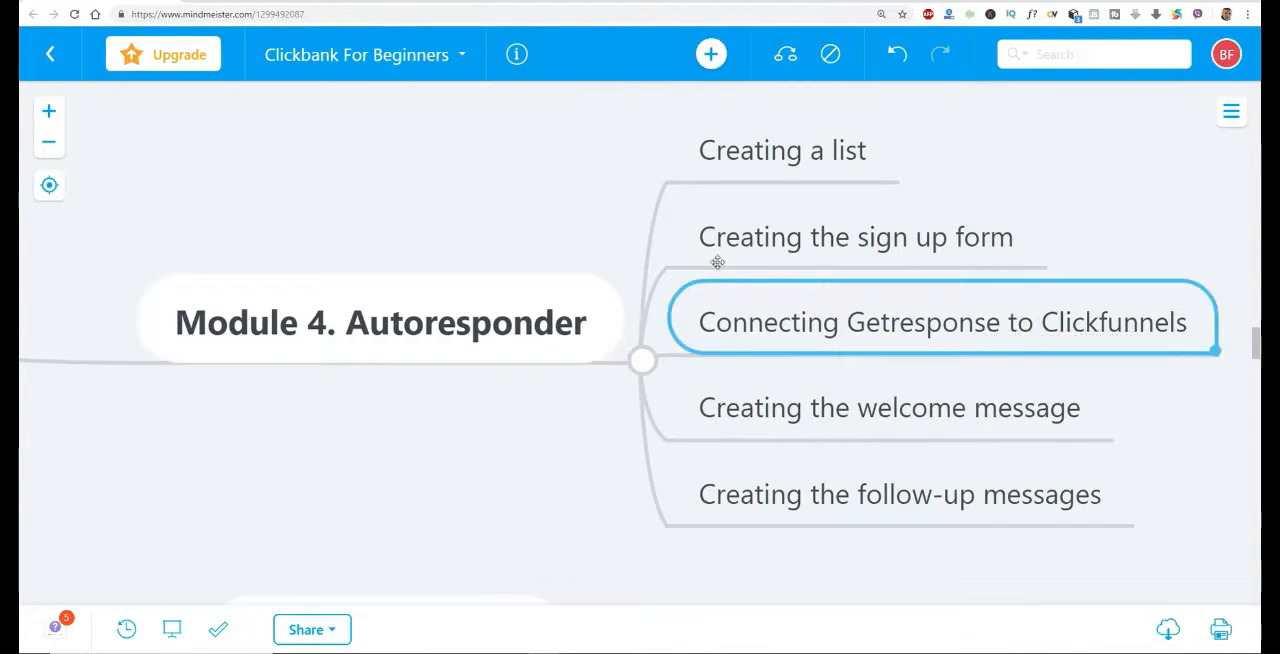
{"action": "left_click", "coordinate": [278, 1]}
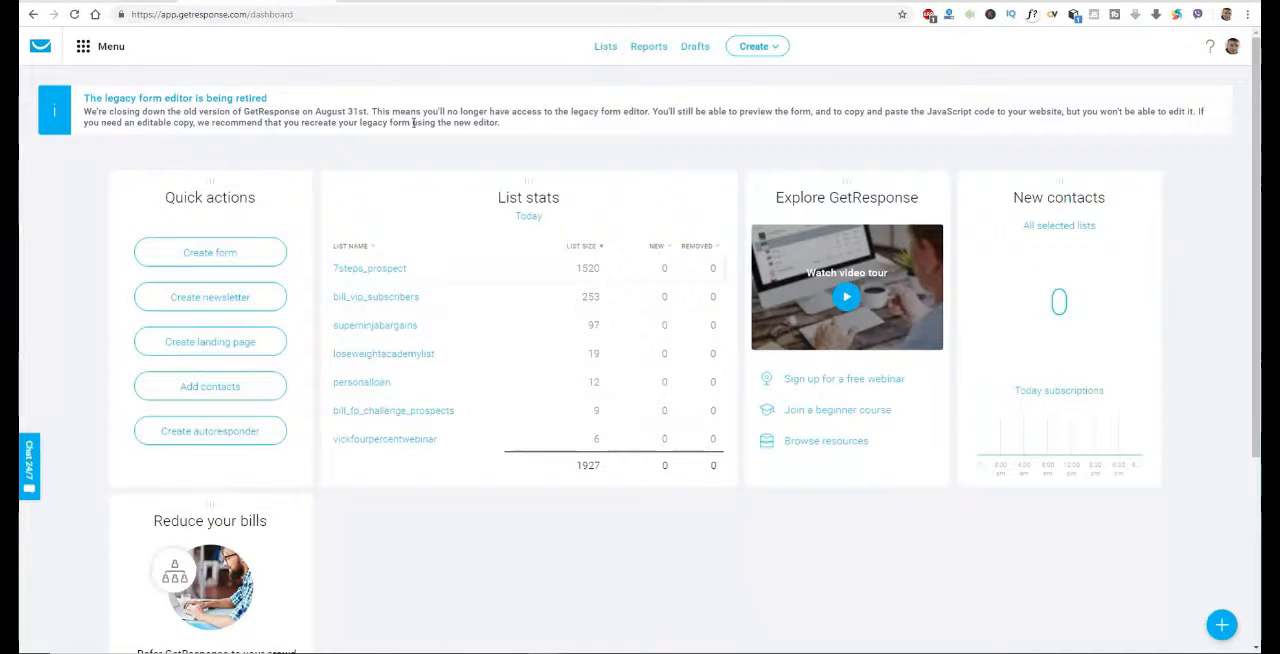
{"action": "left_click", "coordinate": [85, 51]}
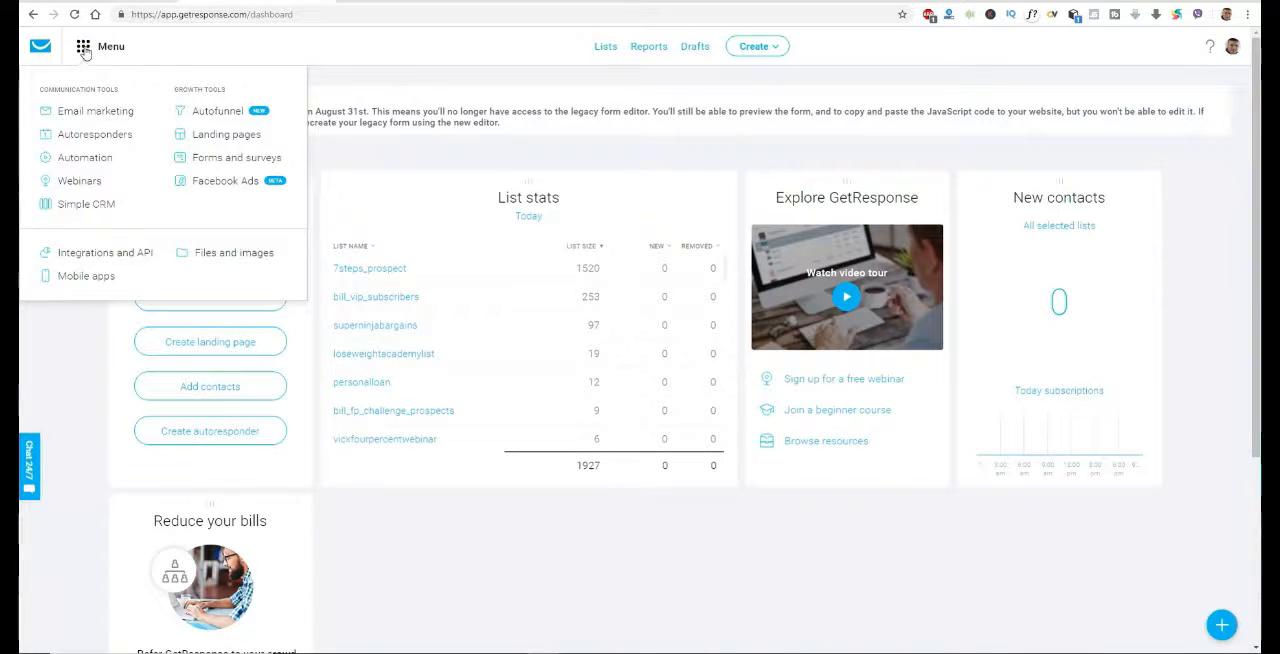
{"action": "left_click", "coordinate": [128, 257]}
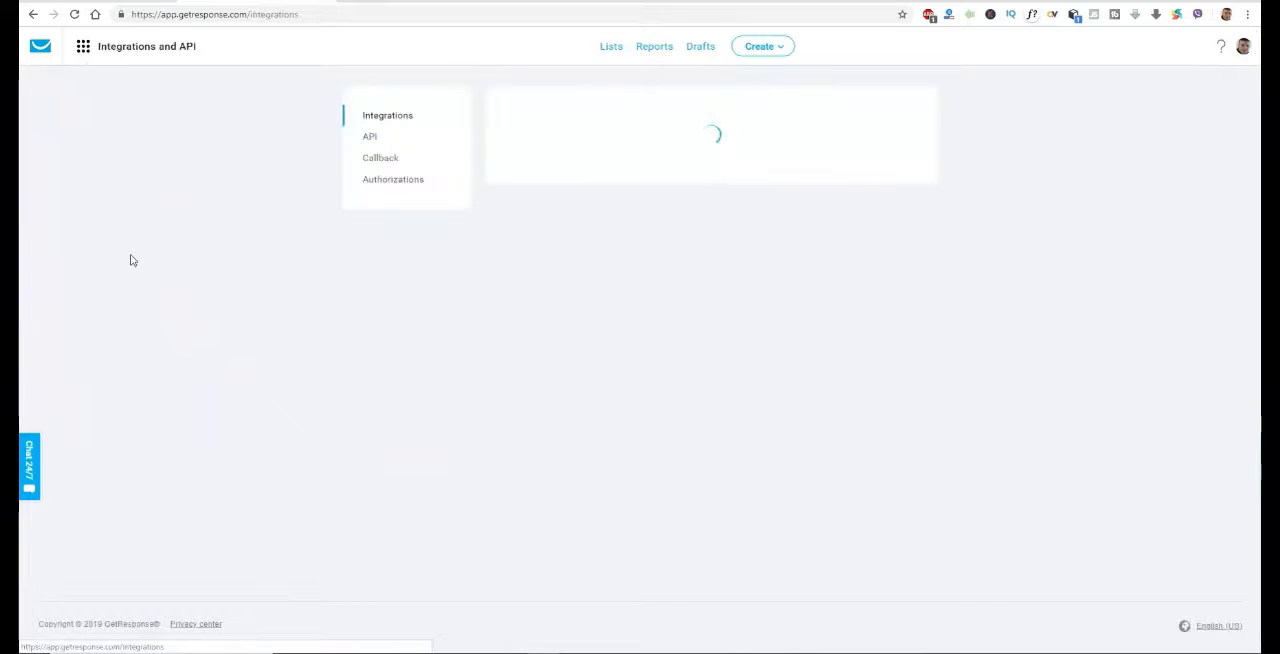
{"action": "left_click", "coordinate": [364, 137]}
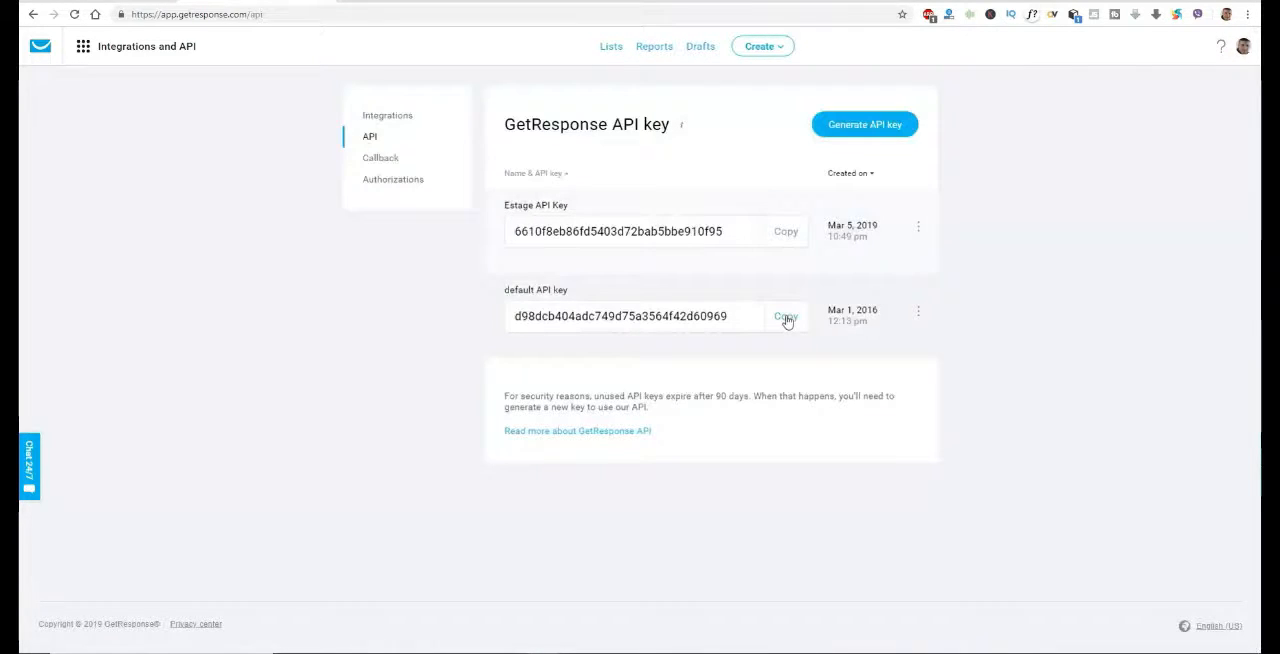
{"action": "left_click", "coordinate": [785, 317]}
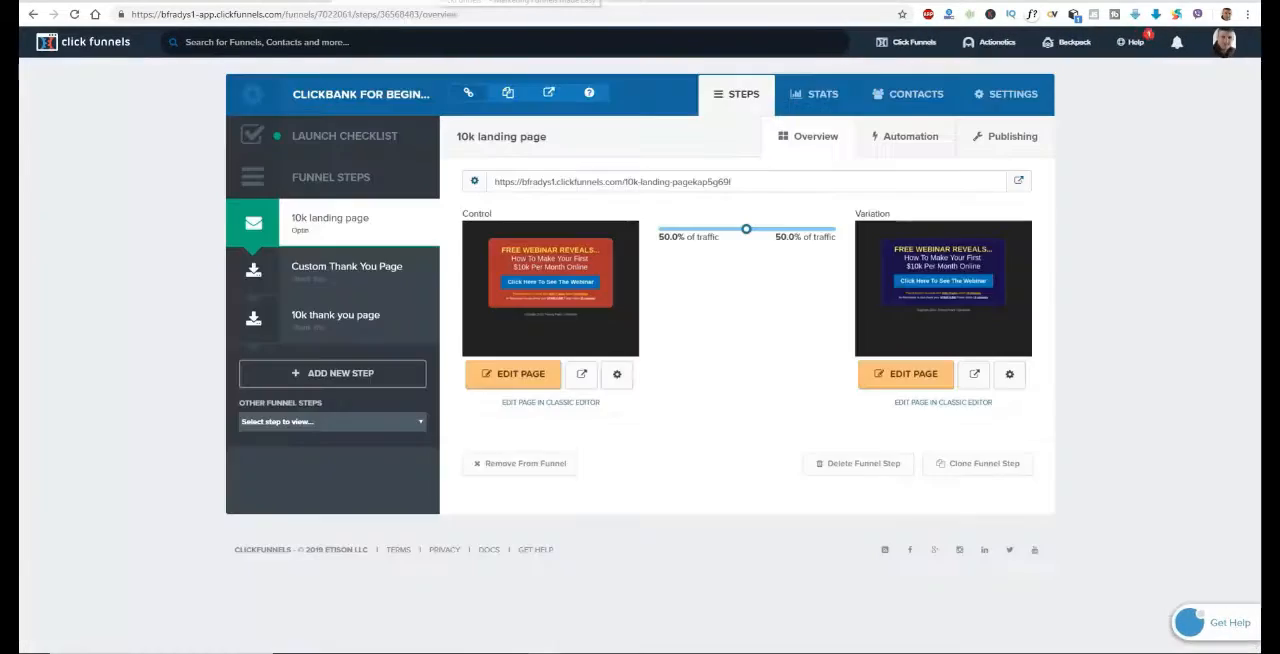
Switch to ClickFunnels and start a new GetResponse integration in the account settings
{"action": "mouse_move", "coordinate": [1220, 52]}
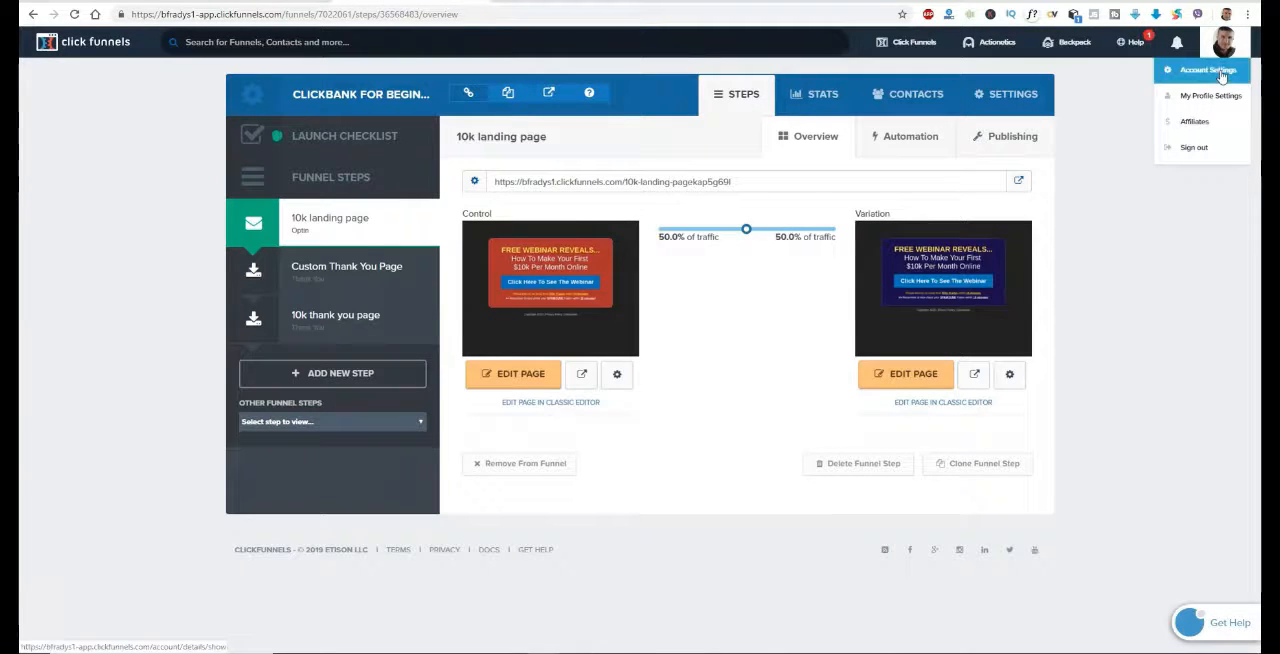
{"action": "left_click", "coordinate": [1221, 72]}
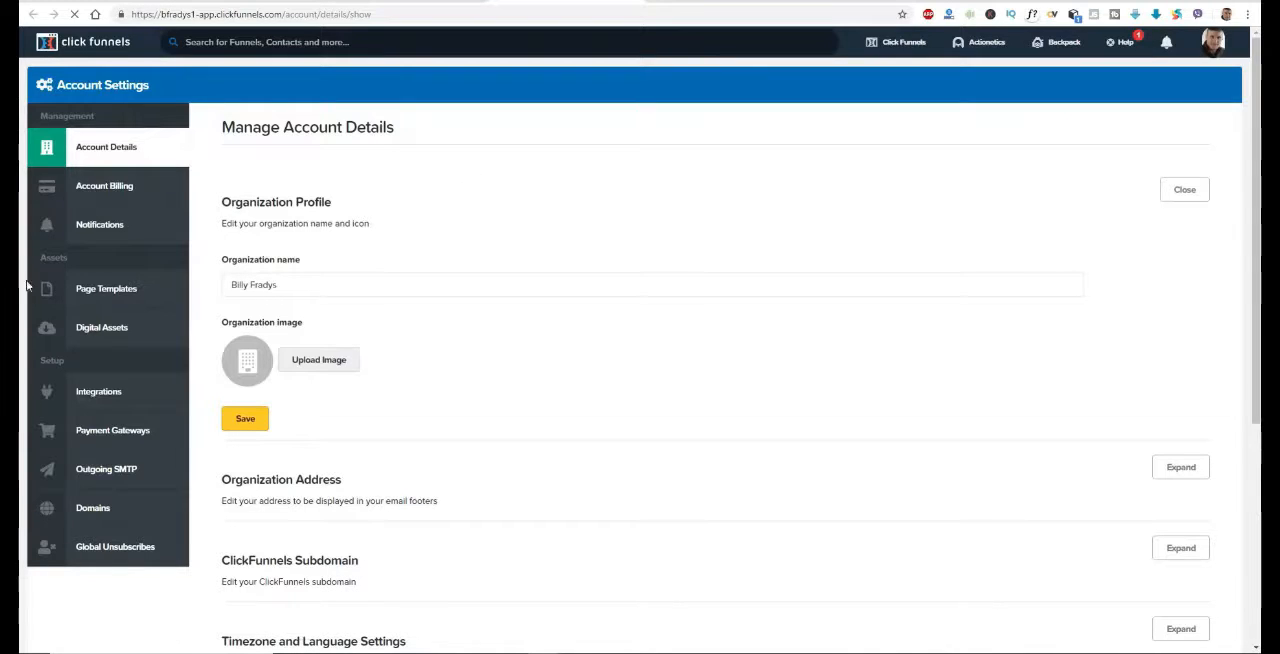
{"action": "left_click", "coordinate": [112, 397]}
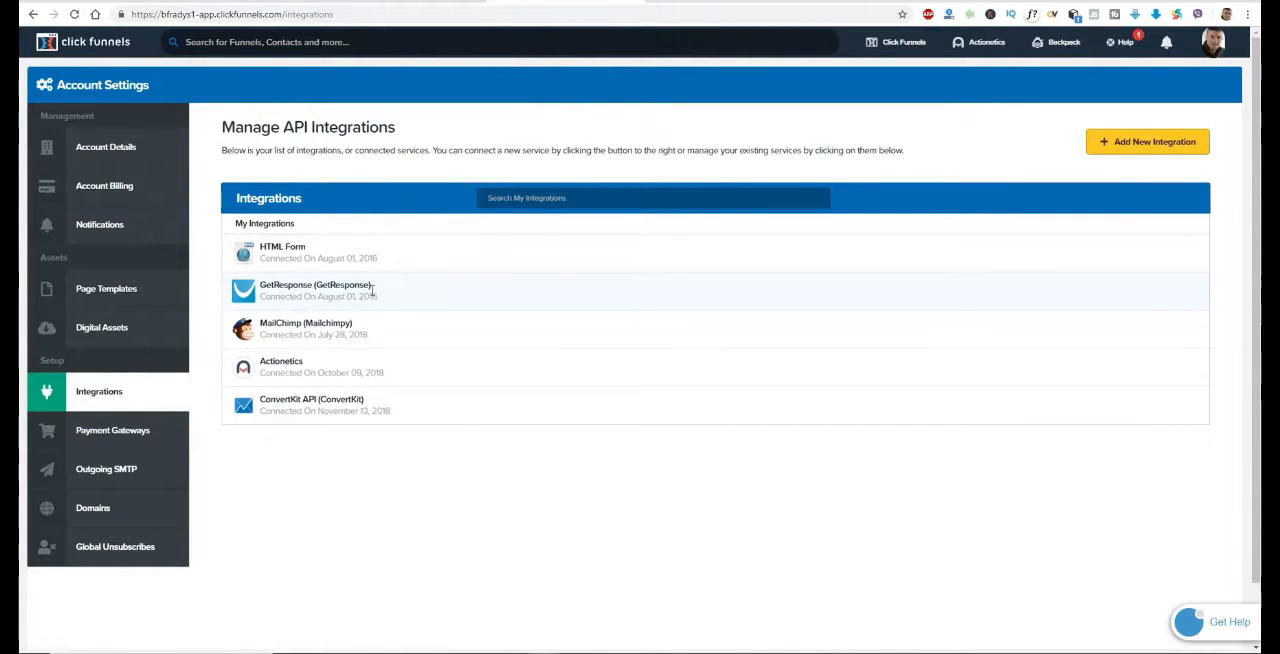
{"action": "left_click", "coordinate": [1170, 146]}
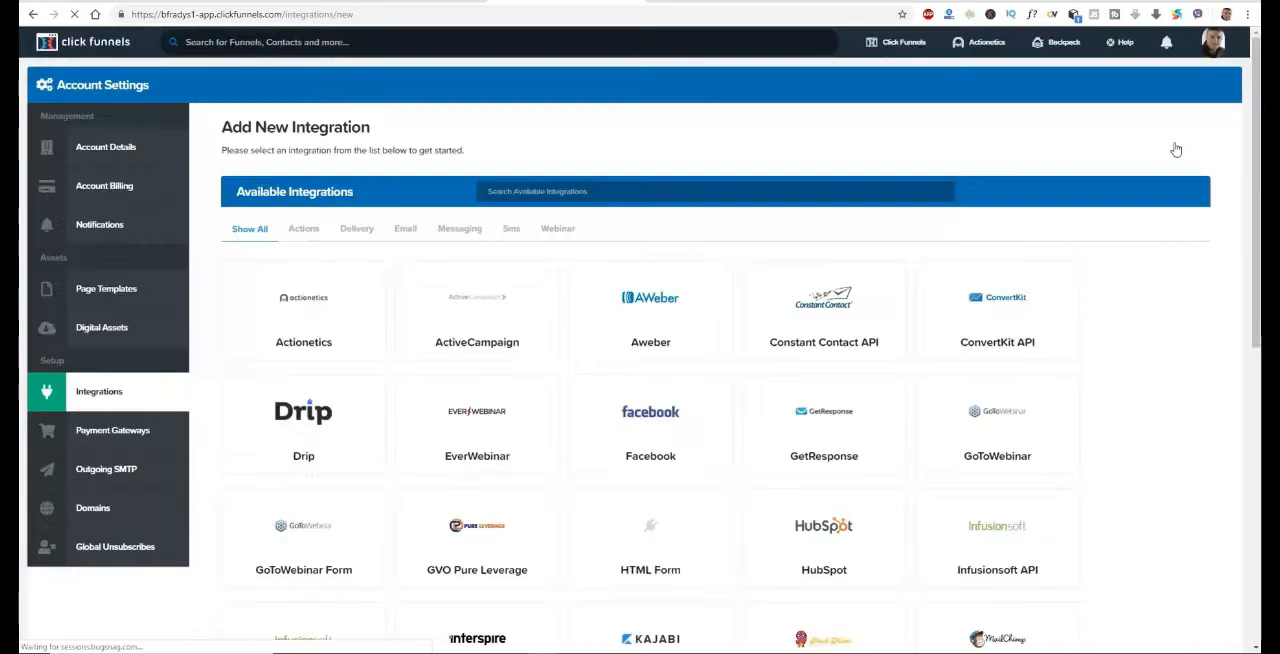
{"action": "left_click", "coordinate": [847, 420]}
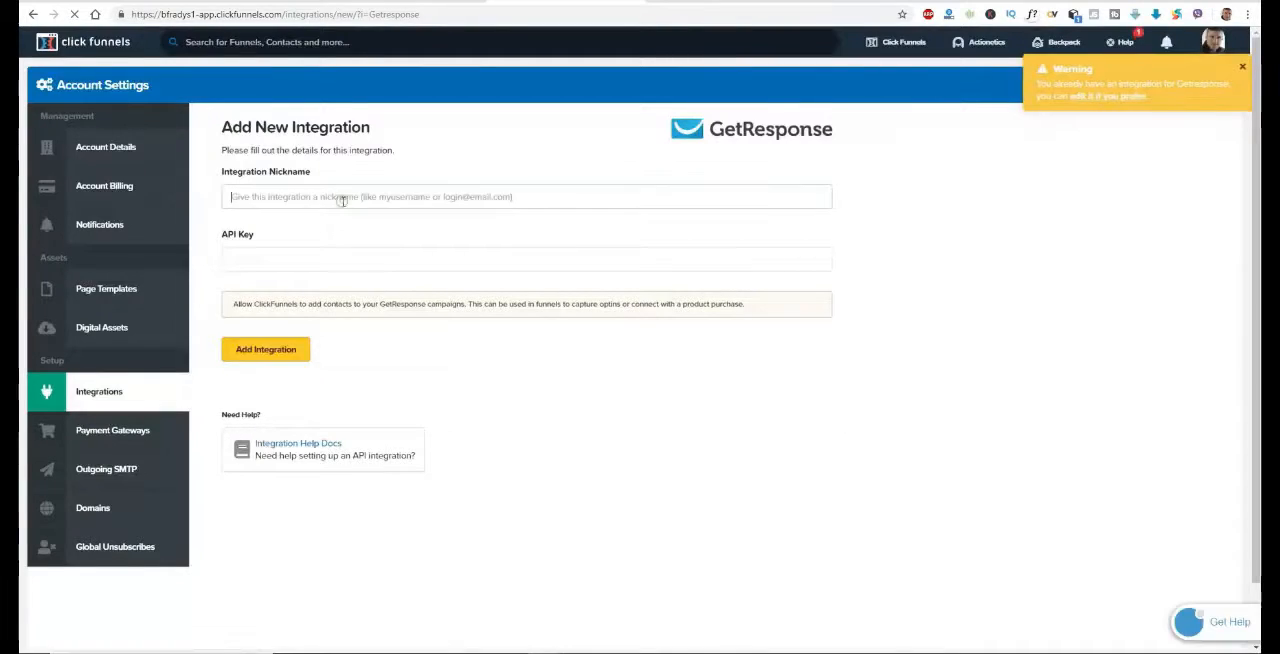
Enter "Getresponse" as the integration nickname and paste the copied API key into the API key field
{"action": "type", "text": "Ge"}
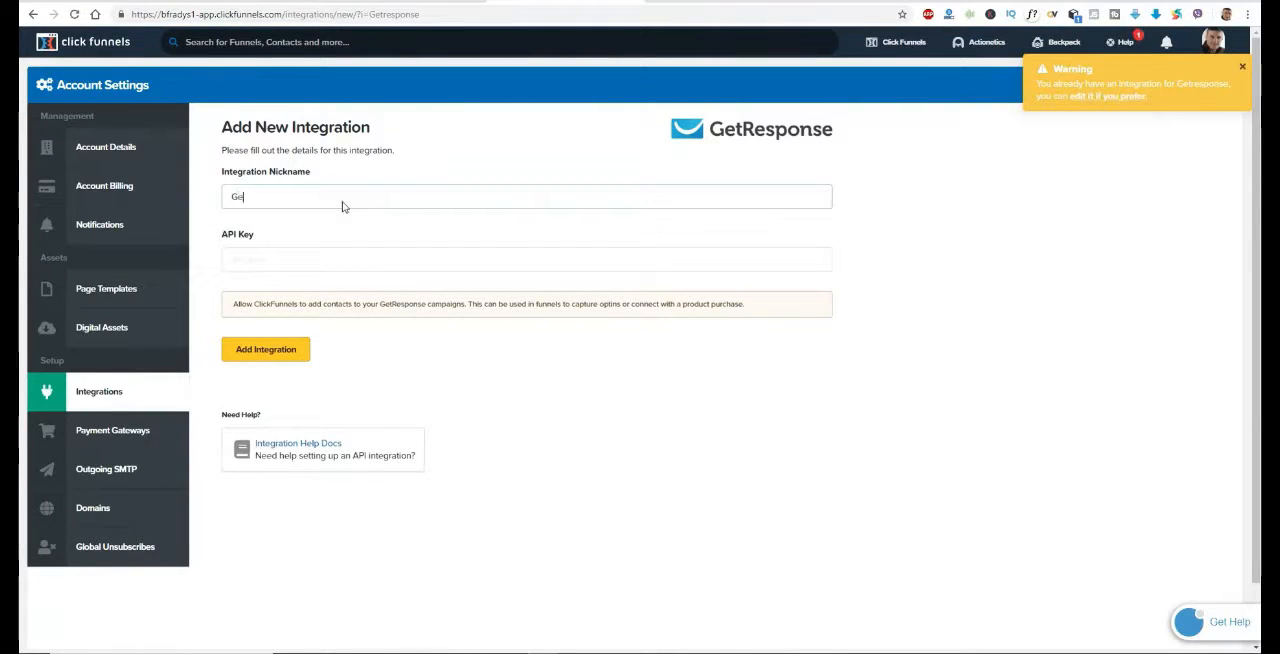
{"action": "type", "text": "tresponse"}
{"action": "left_click", "coordinate": [357, 262]}
{"action": "right_click", "coordinate": [357, 262]}
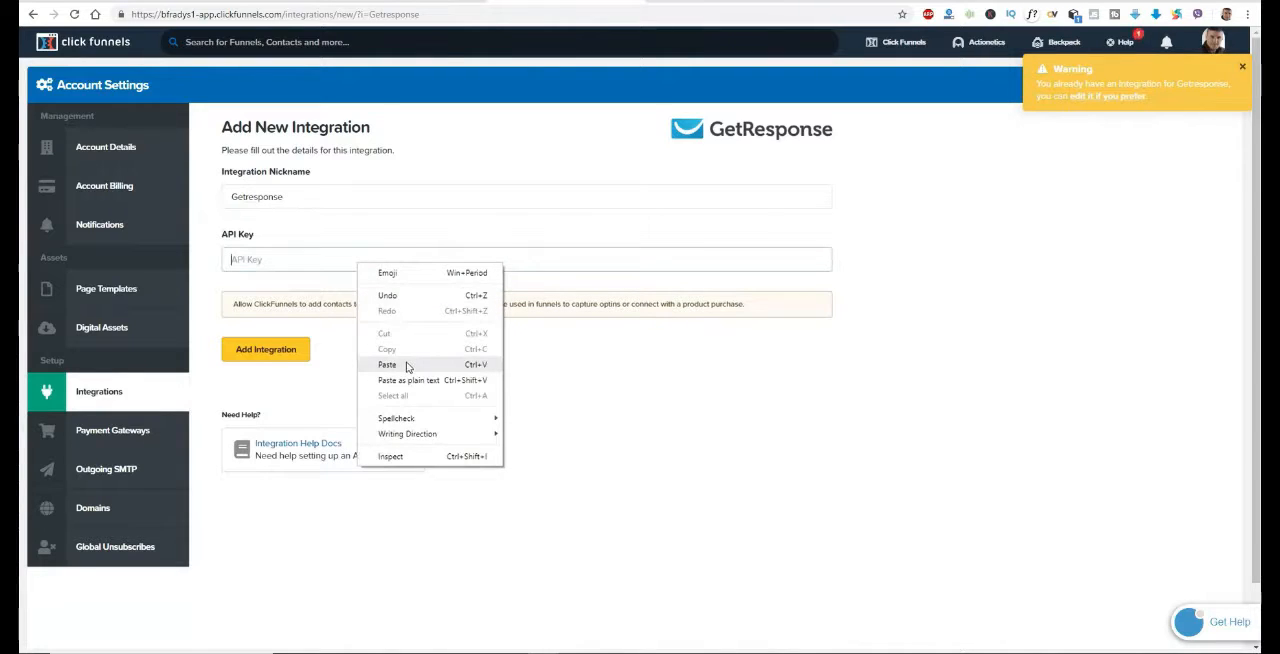
{"action": "left_click", "coordinate": [387, 364]}
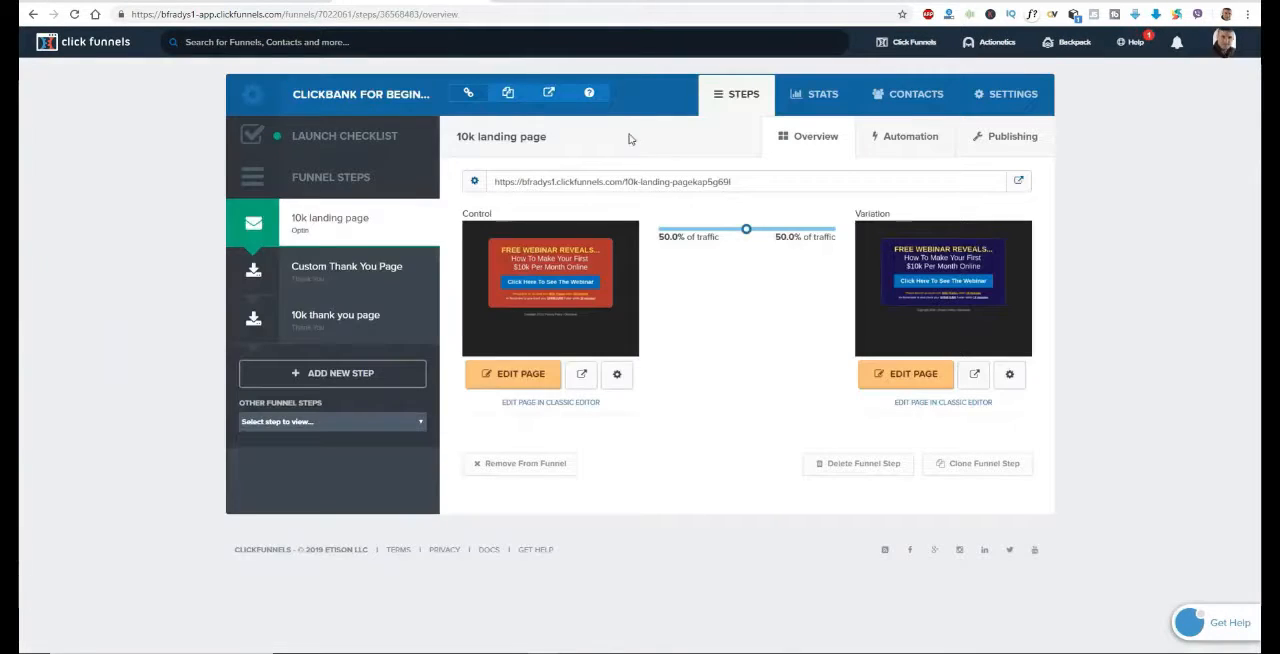
In the landing page's email integration settings, set the integration to "GetResponse (Getresponse)" with the action "Add To Campaign"
{"action": "mouse_move", "coordinate": [597, 251]}
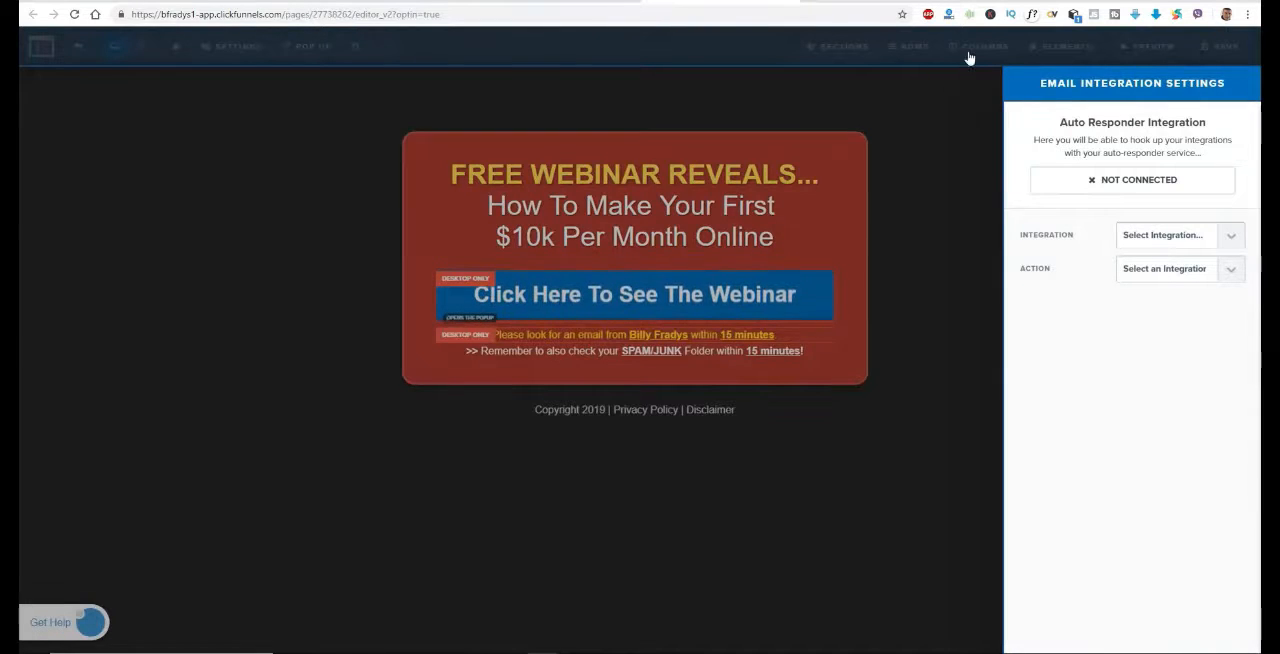
{"action": "left_click", "coordinate": [929, 109]}
{"action": "left_click", "coordinate": [257, 50]}
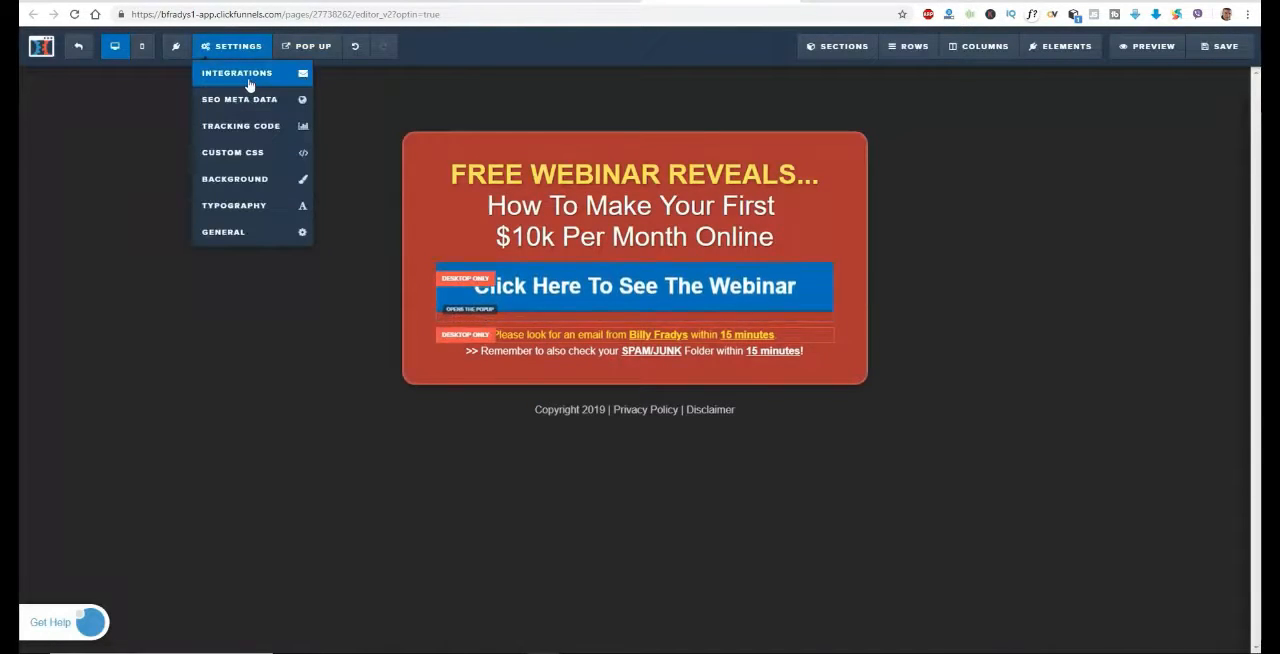
{"action": "left_click", "coordinate": [249, 85]}
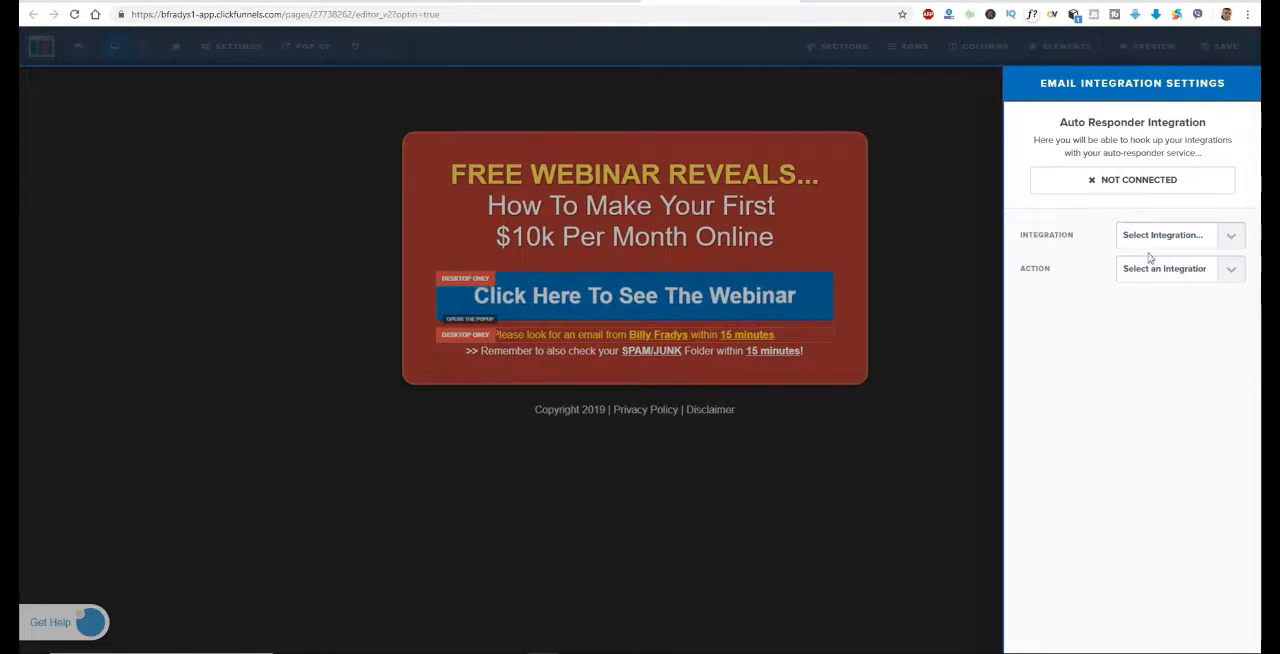
{"action": "left_click", "coordinate": [1233, 240]}
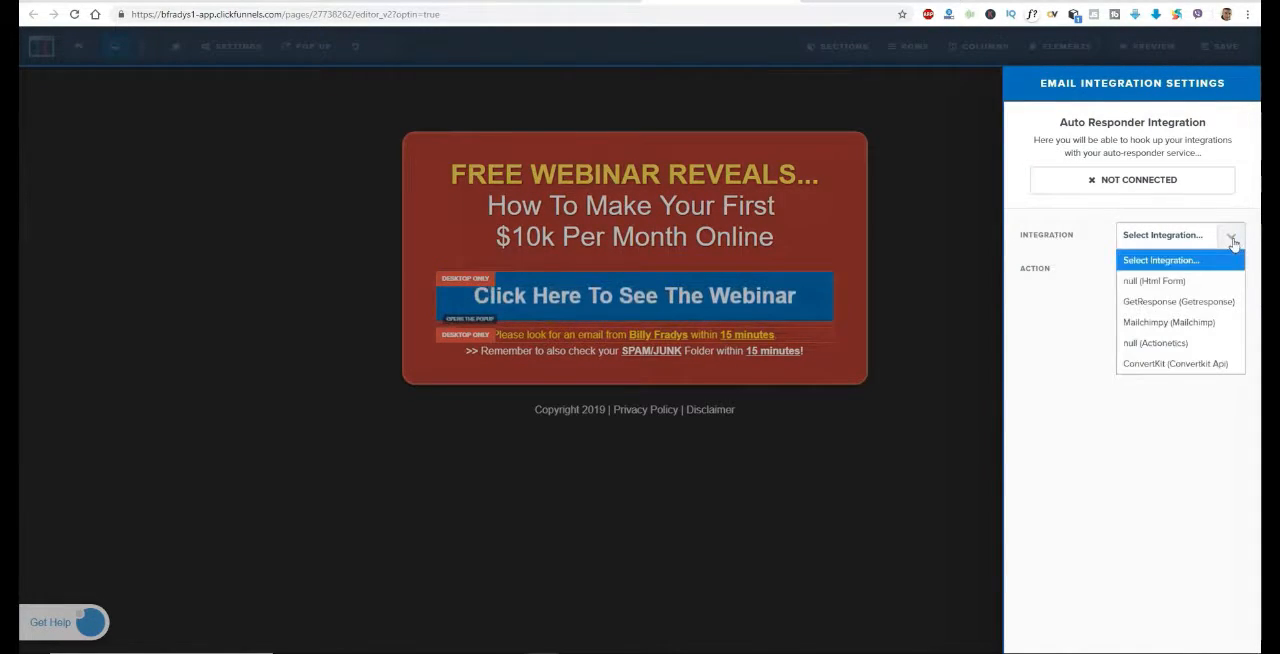
{"action": "left_click", "coordinate": [1180, 301]}
{"action": "left_click", "coordinate": [1233, 277]}
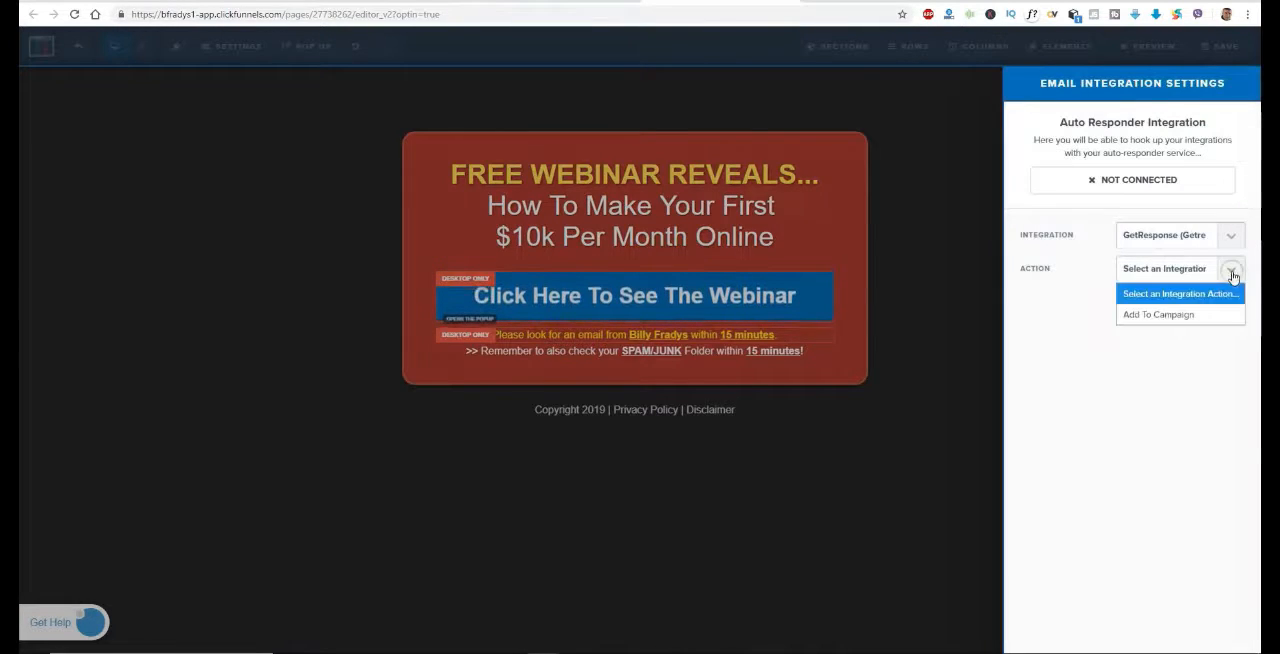
{"action": "left_click", "coordinate": [1150, 314]}
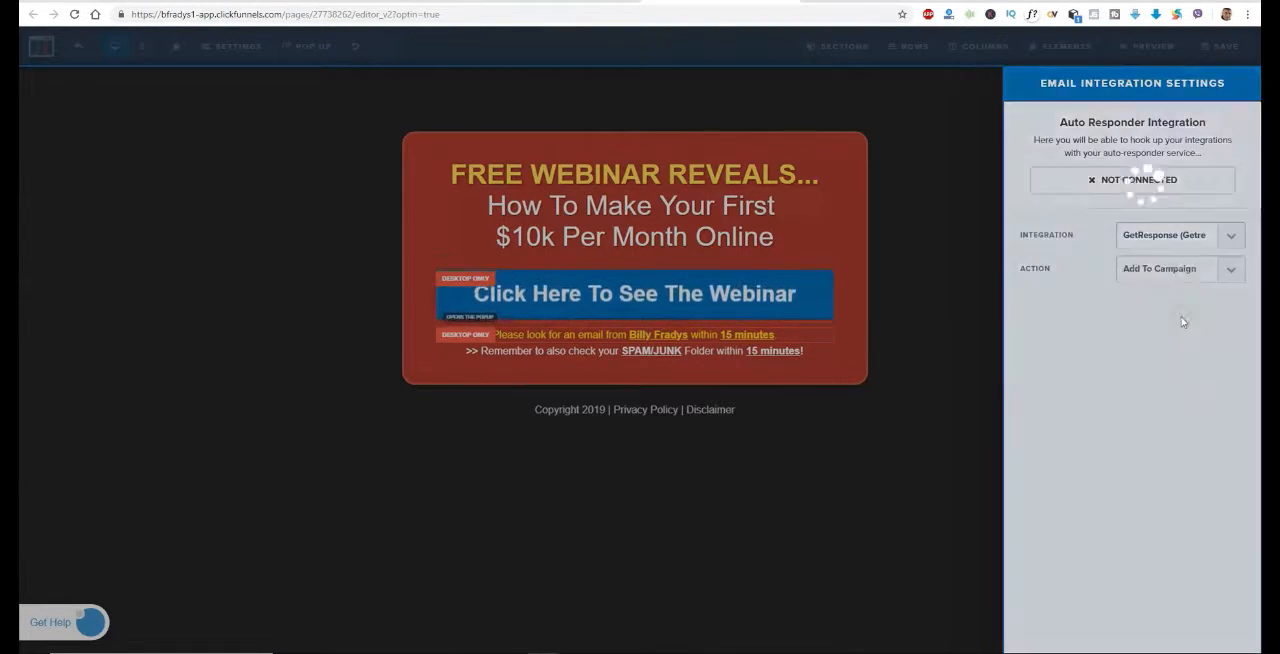
Refresh the lists from the API, choose "abcdeghi" as the list to add, and close the integration settings
{"action": "left_click", "coordinate": [1227, 304]}
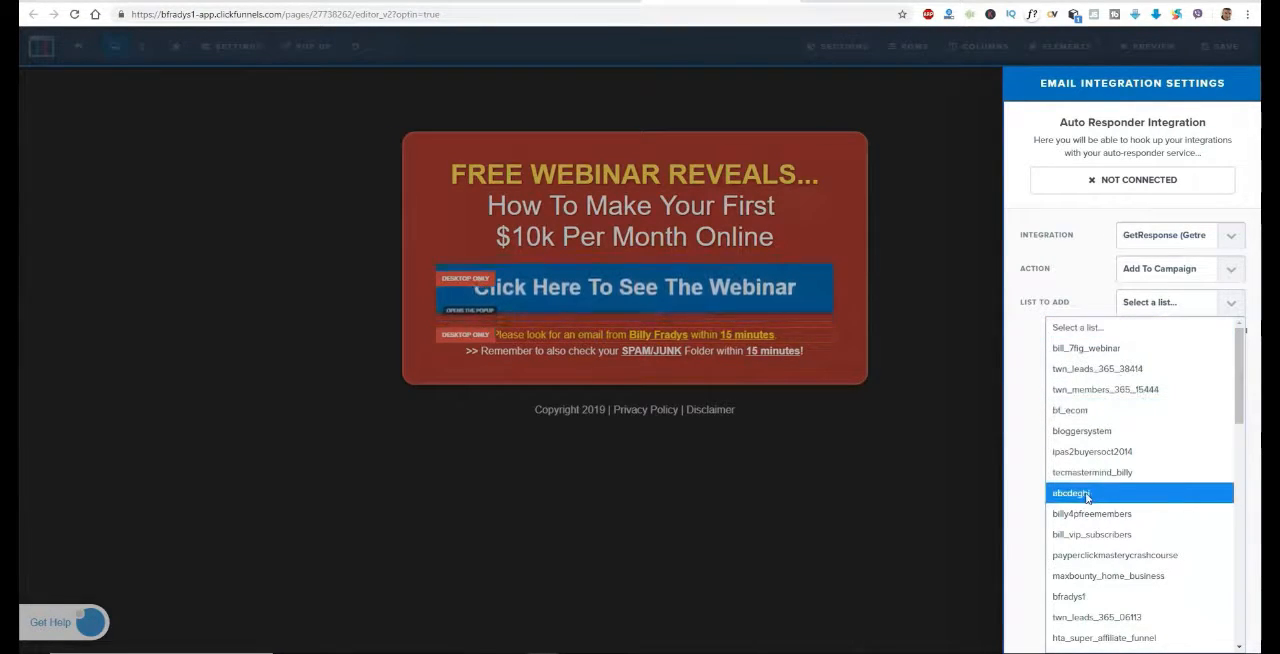
{"action": "left_click", "coordinate": [994, 458]}
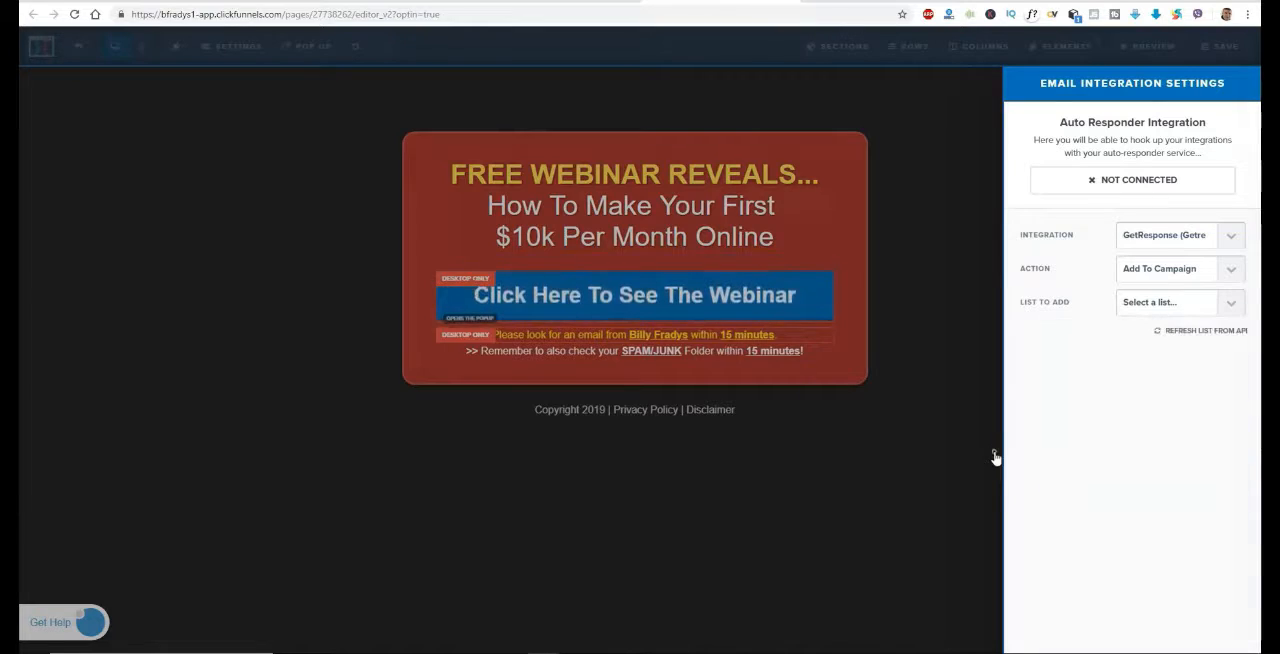
{"action": "left_click", "coordinate": [1227, 333]}
{"action": "left_click", "coordinate": [1231, 304]}
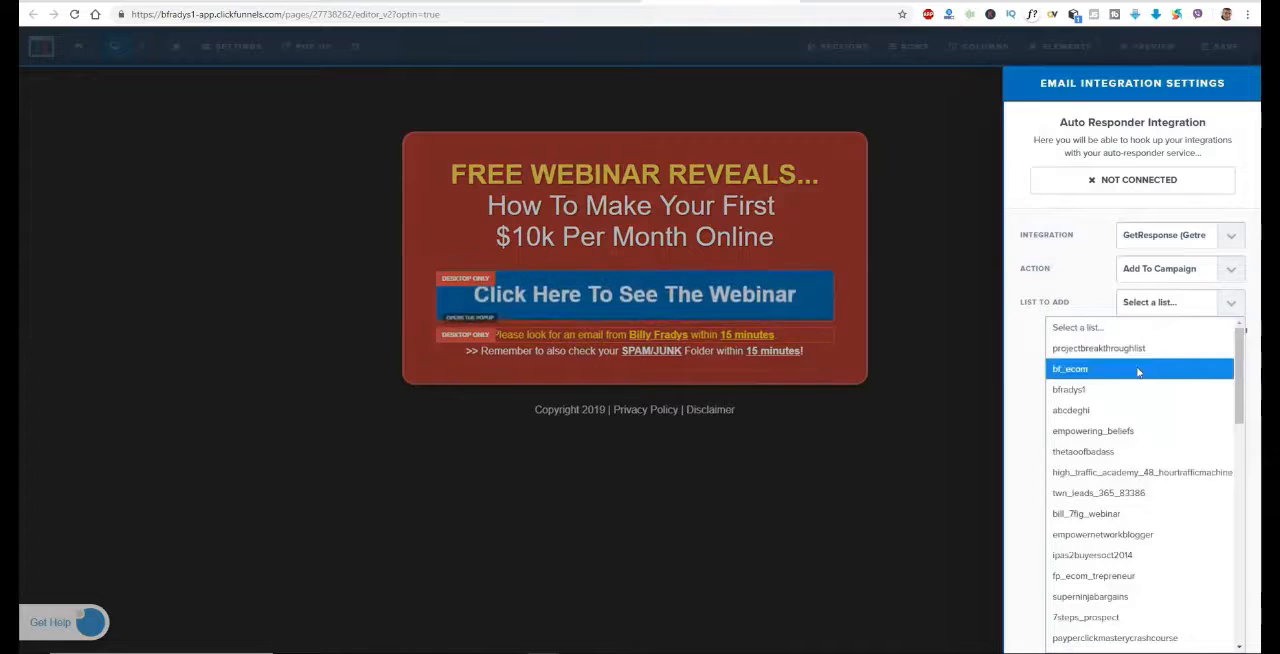
{"action": "left_click", "coordinate": [1098, 413]}
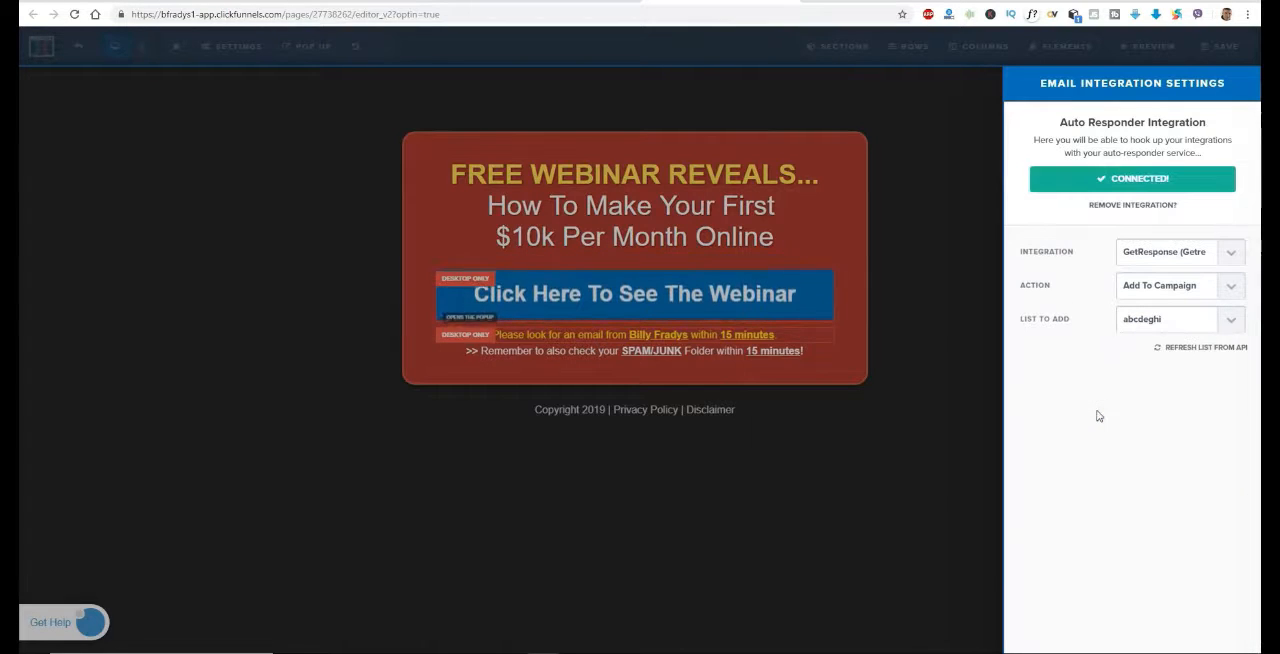
{"action": "left_click", "coordinate": [972, 378]}
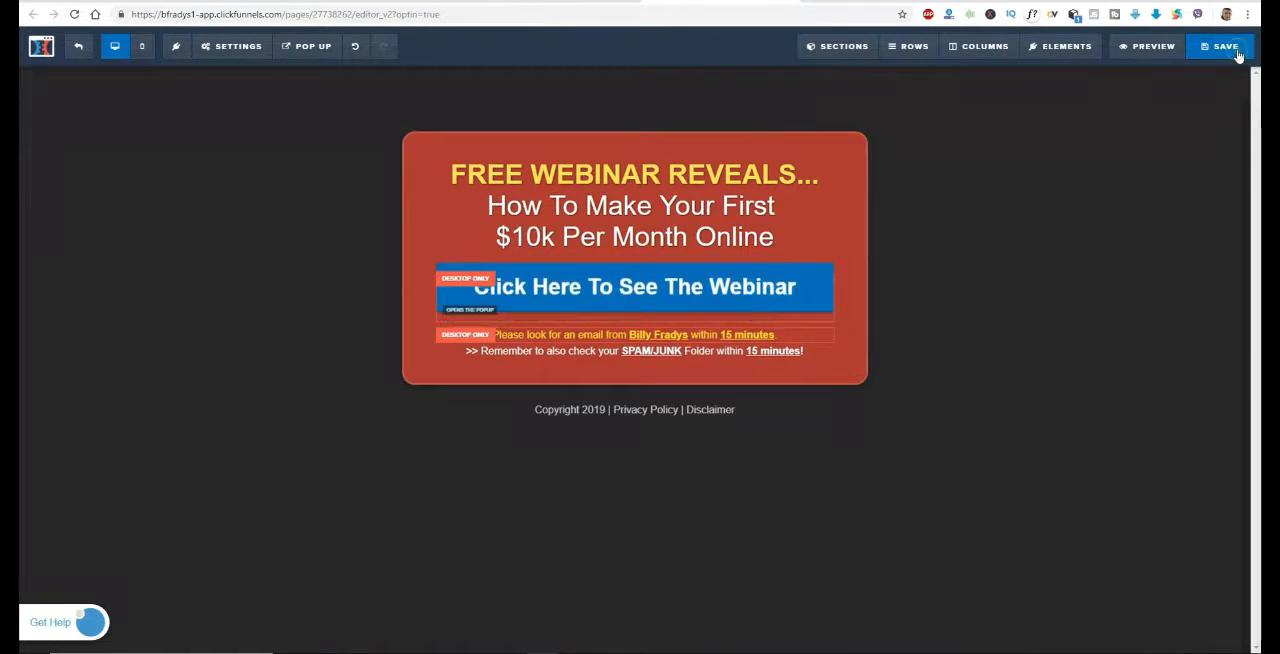
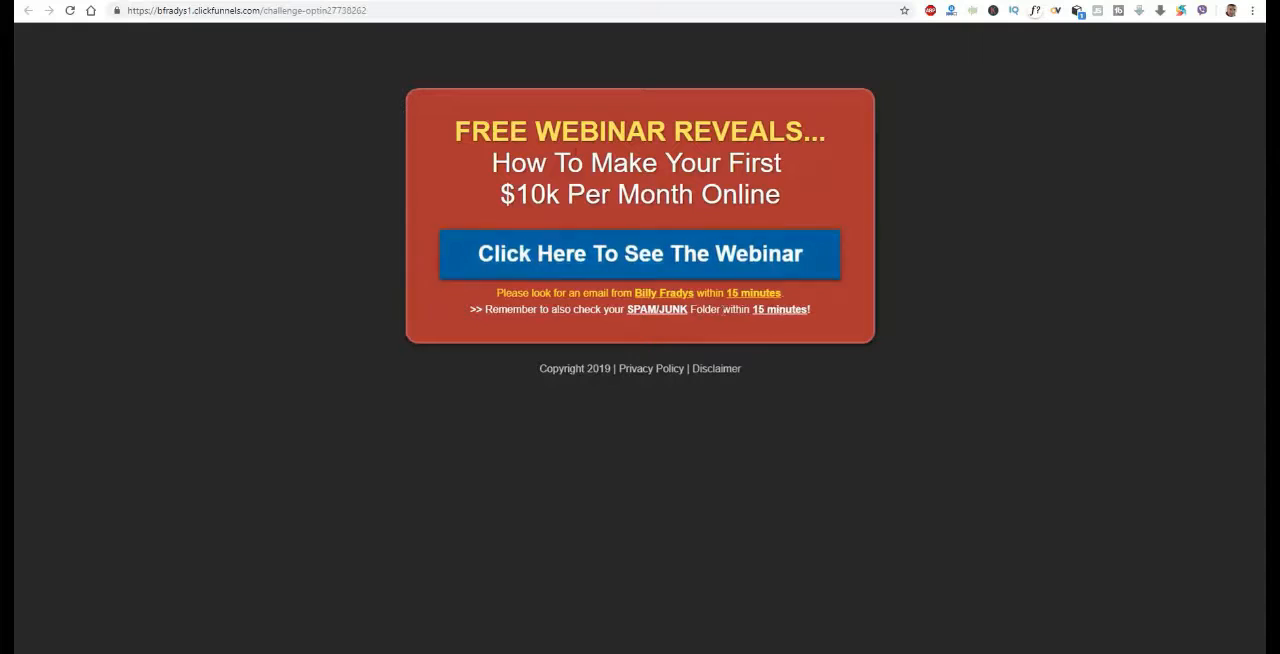
Open the landing page's email opt-in popup to check the form
{"action": "left_click", "coordinate": [793, 264]}
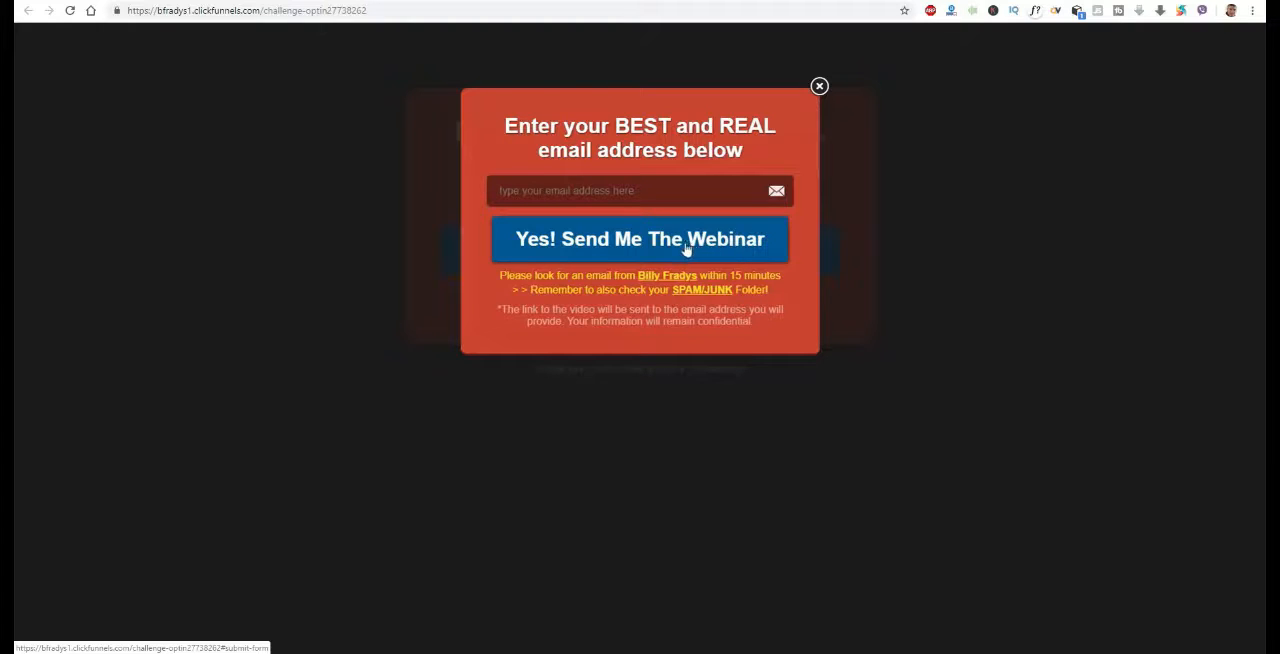
Switch to GetResponse and show the autoresponder calendar for the list "abcdeghi"
{"action": "left_click", "coordinate": [570, 1]}
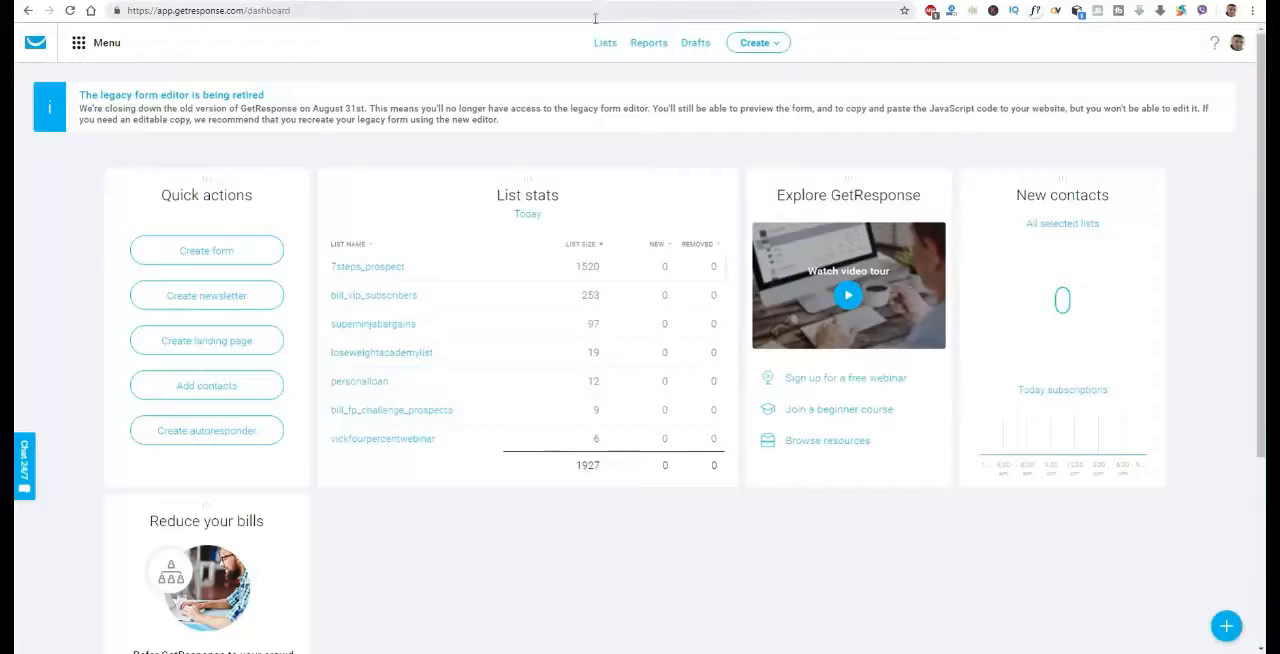
{"action": "left_click", "coordinate": [100, 42]}
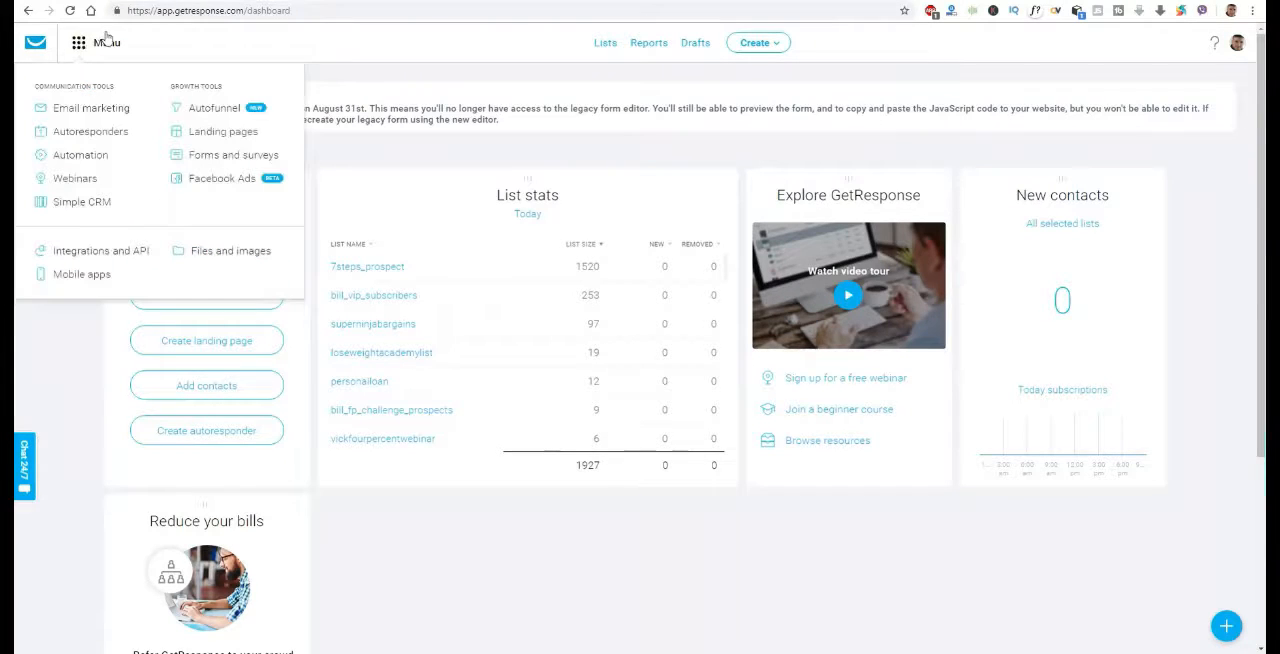
{"action": "left_click", "coordinate": [113, 132]}
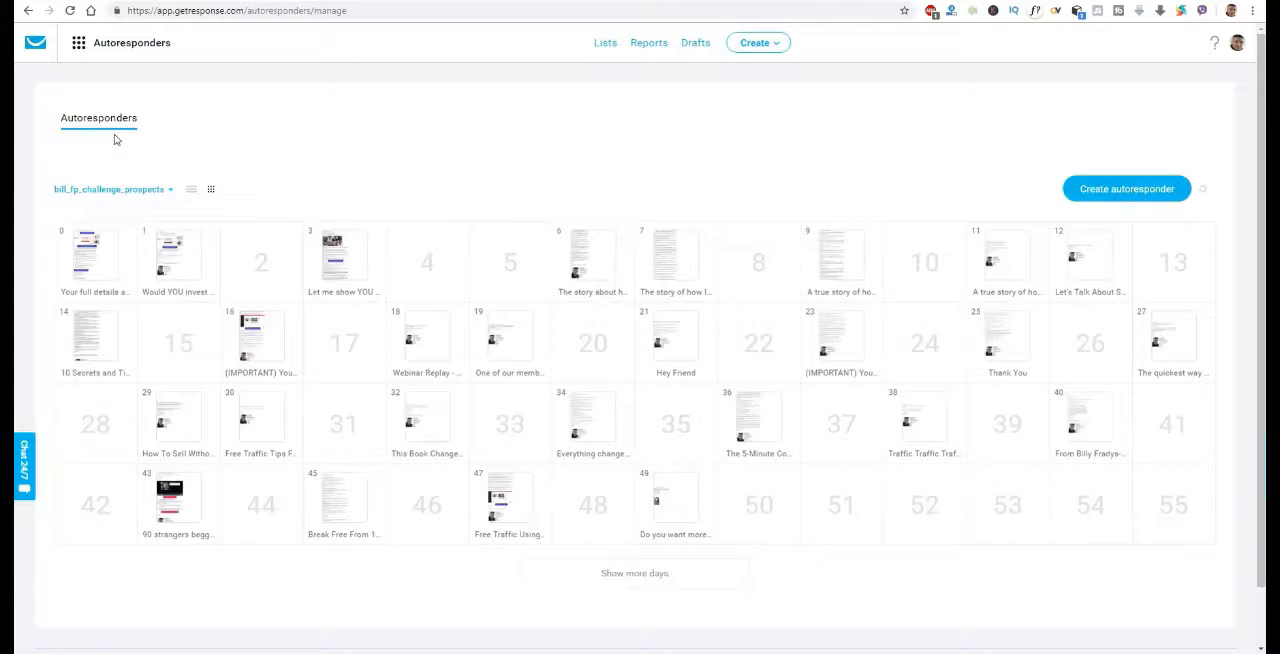
{"action": "left_click", "coordinate": [169, 190]}
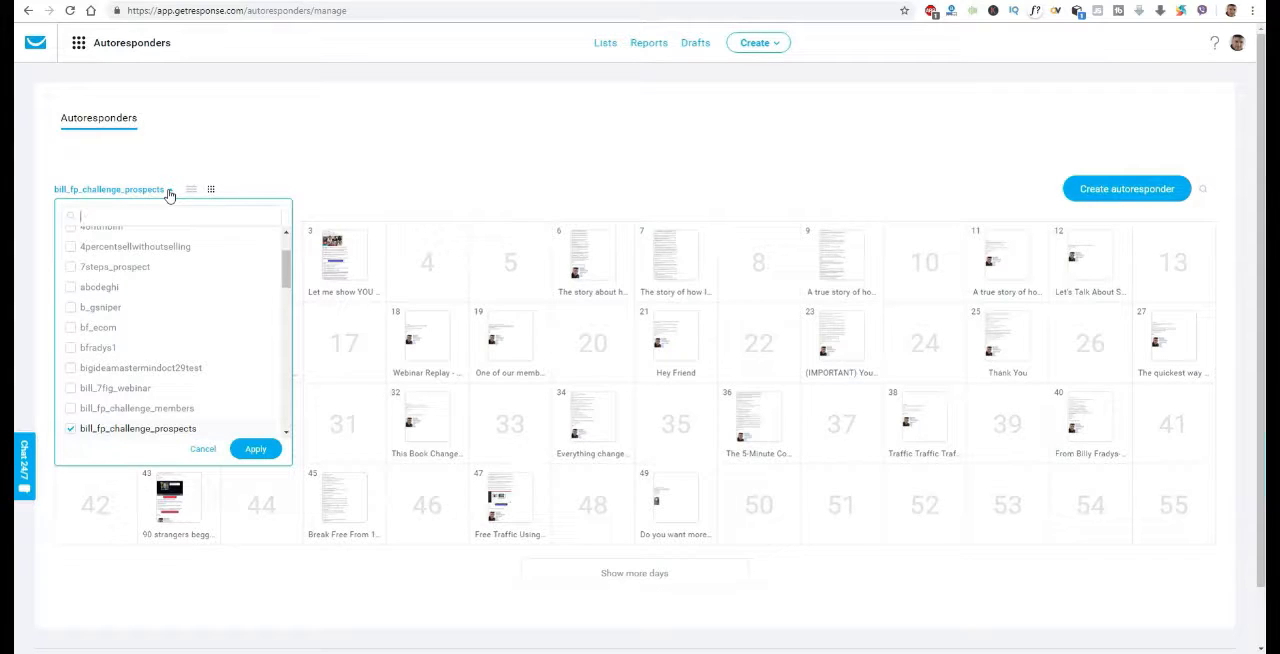
{"action": "left_click", "coordinate": [116, 291]}
{"action": "left_click", "coordinate": [258, 449]}
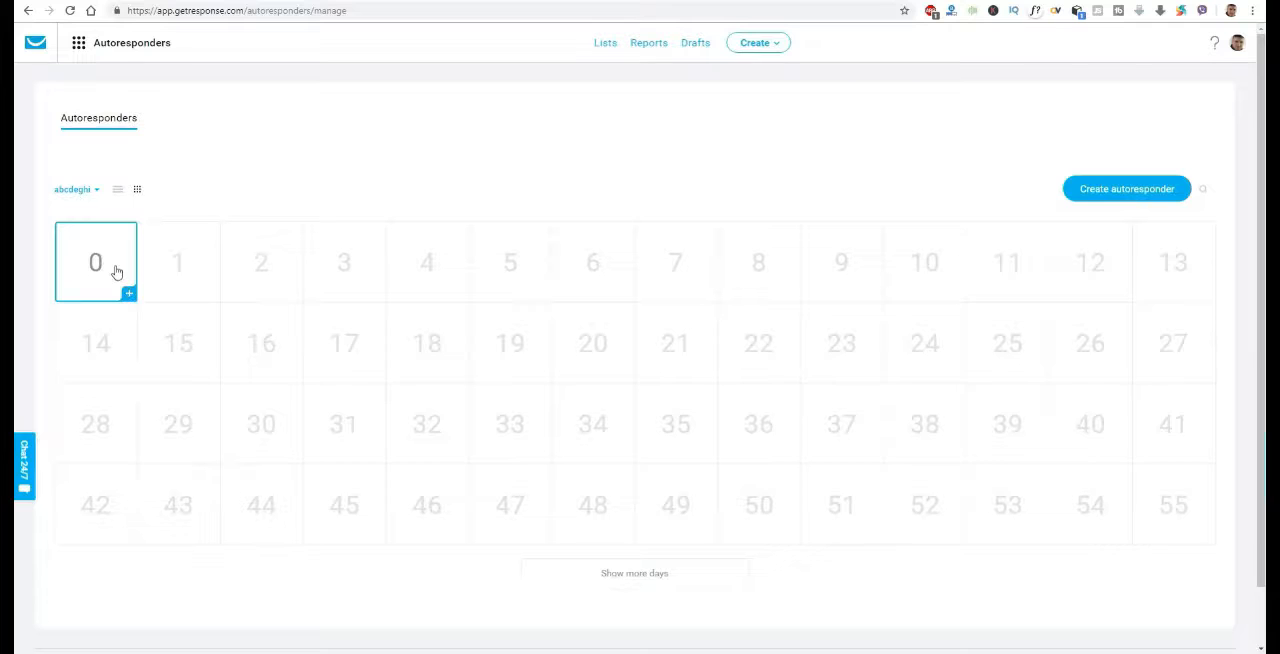
Start a day 0 autoresponder named "Thanks for signing up. Your video link is inside." and assign it to the list "abcdeghi"
{"action": "left_click", "coordinate": [116, 271]}
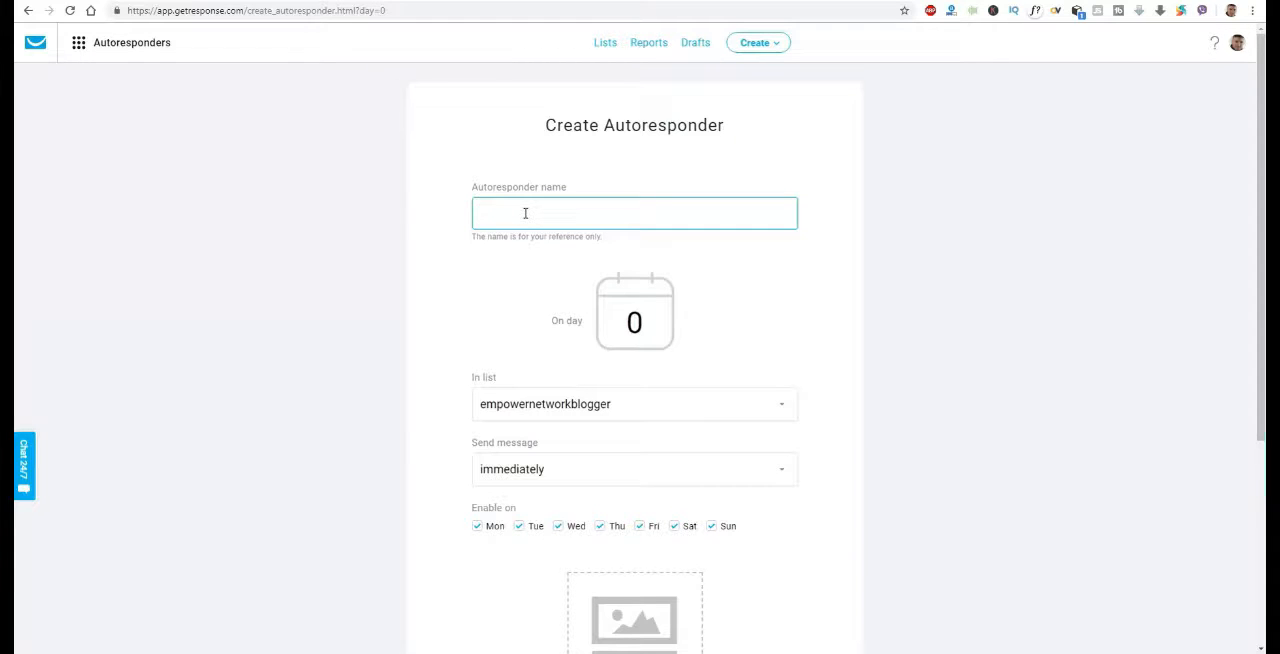
{"action": "right_click", "coordinate": [557, 213]}
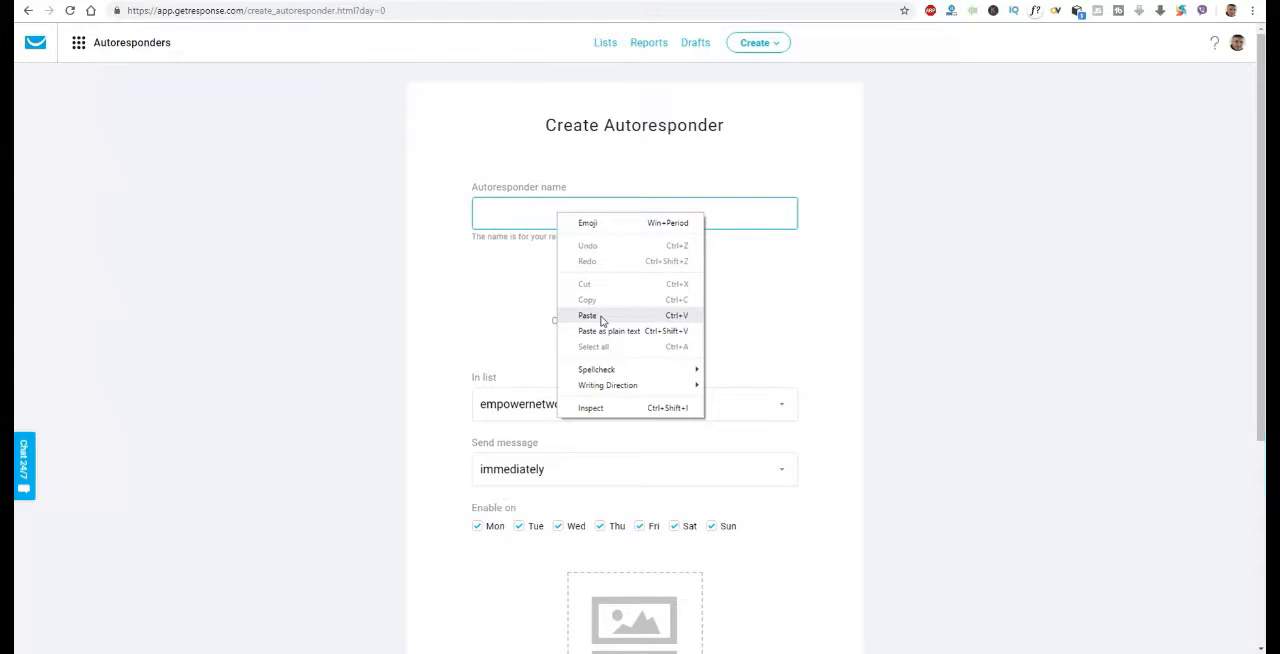
{"action": "left_click", "coordinate": [588, 315]}
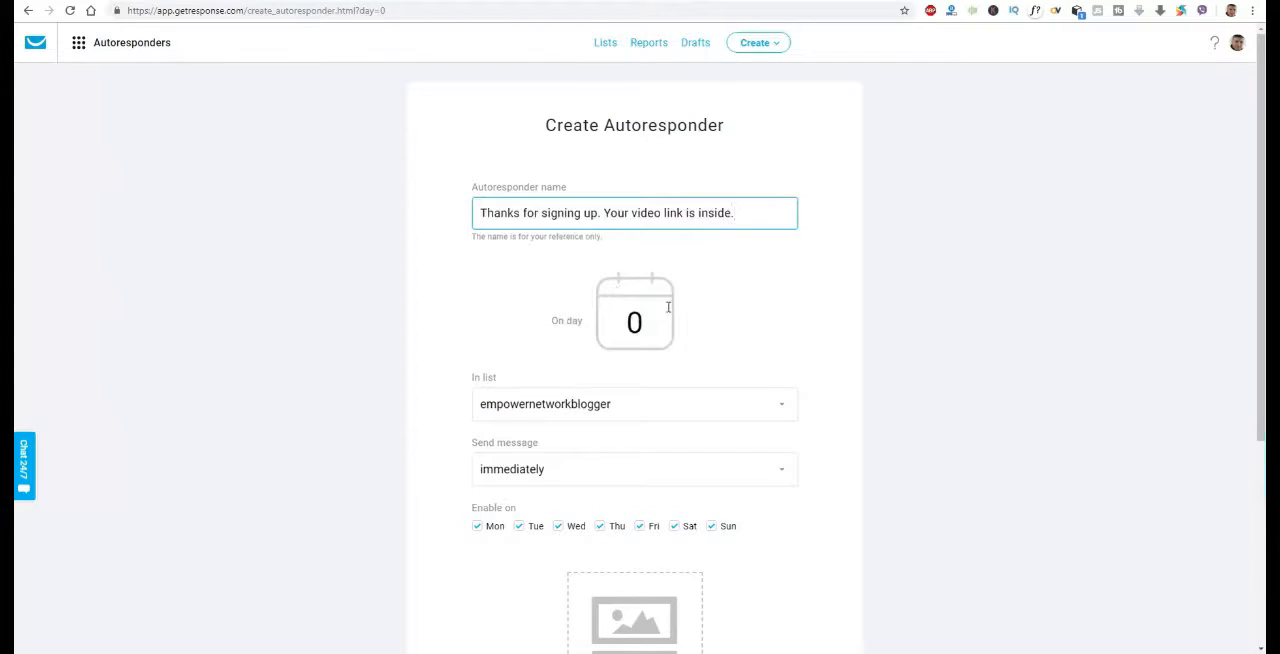
{"action": "scroll", "coordinate": [797, 383], "scroll_direction": "down", "scroll_amount": 1}
{"action": "left_click", "coordinate": [784, 343]}
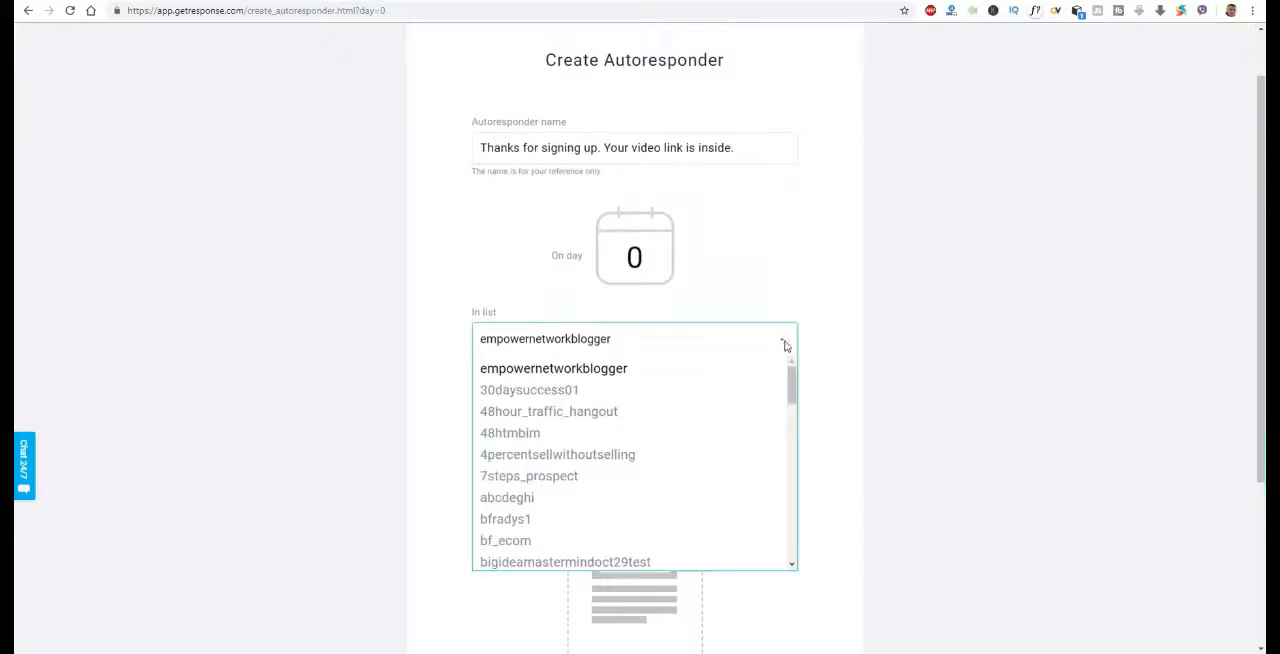
{"action": "left_click", "coordinate": [526, 502]}
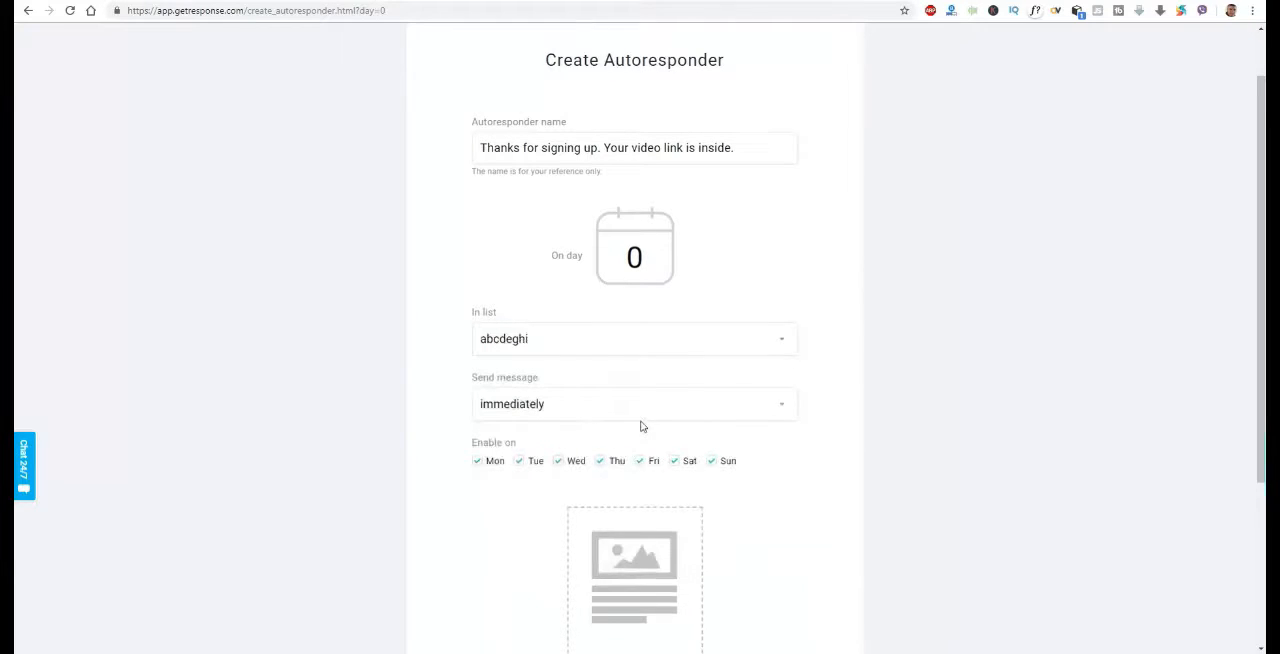
Create a new email for the autoresponder, using "Thanks for signing up. Your video link is inside." as message name and subject, and proceed to the templates
{"action": "scroll", "coordinate": [640, 424], "scroll_direction": "down", "scroll_amount": 1}
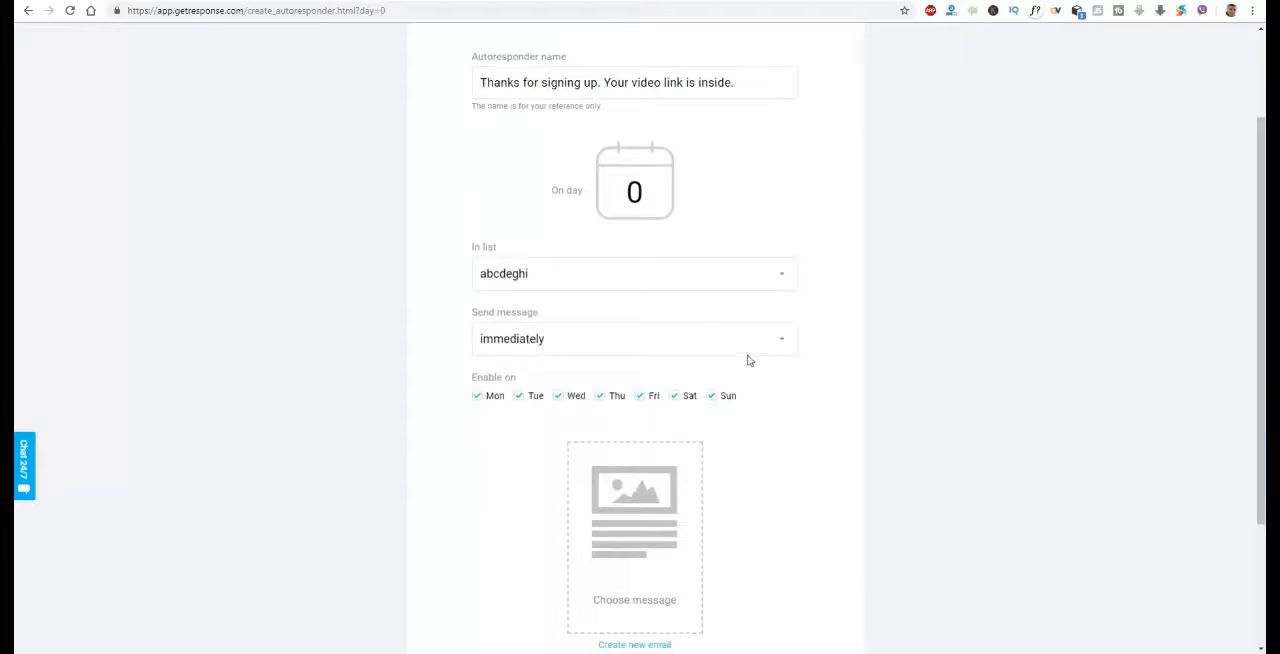
{"action": "scroll", "coordinate": [749, 380], "scroll_direction": "down", "scroll_amount": 2}
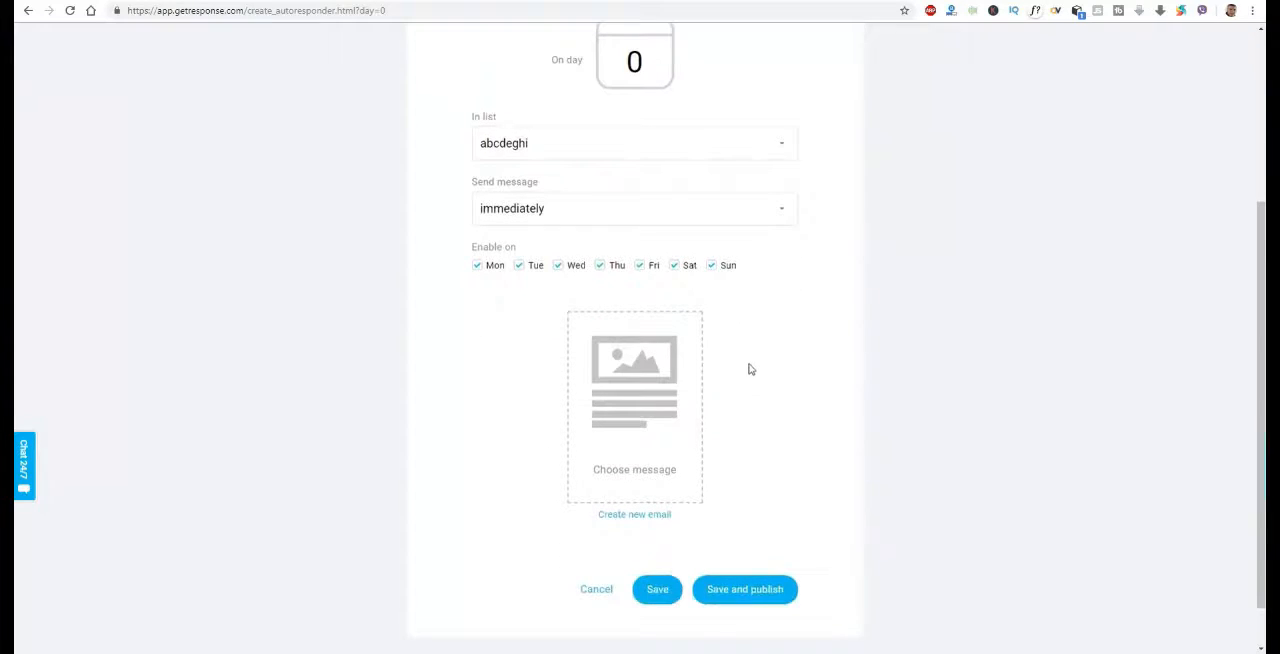
{"action": "scroll", "coordinate": [750, 366], "scroll_direction": "up", "scroll_amount": 1}
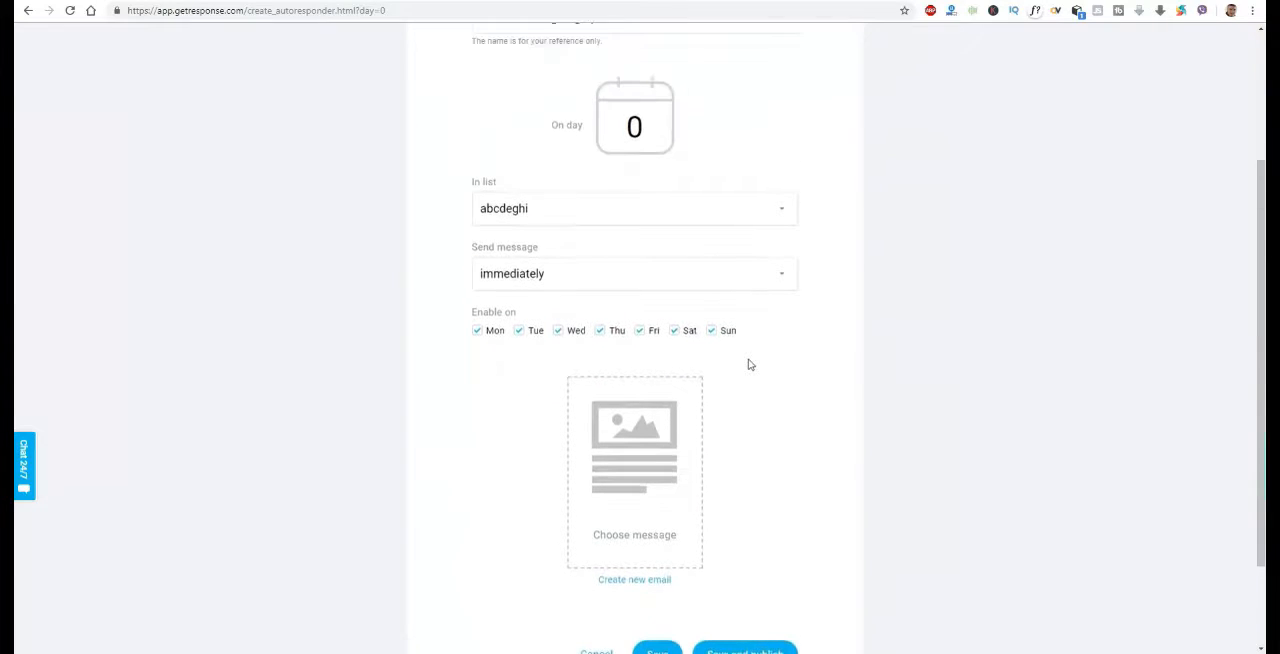
{"action": "left_click", "coordinate": [658, 588]}
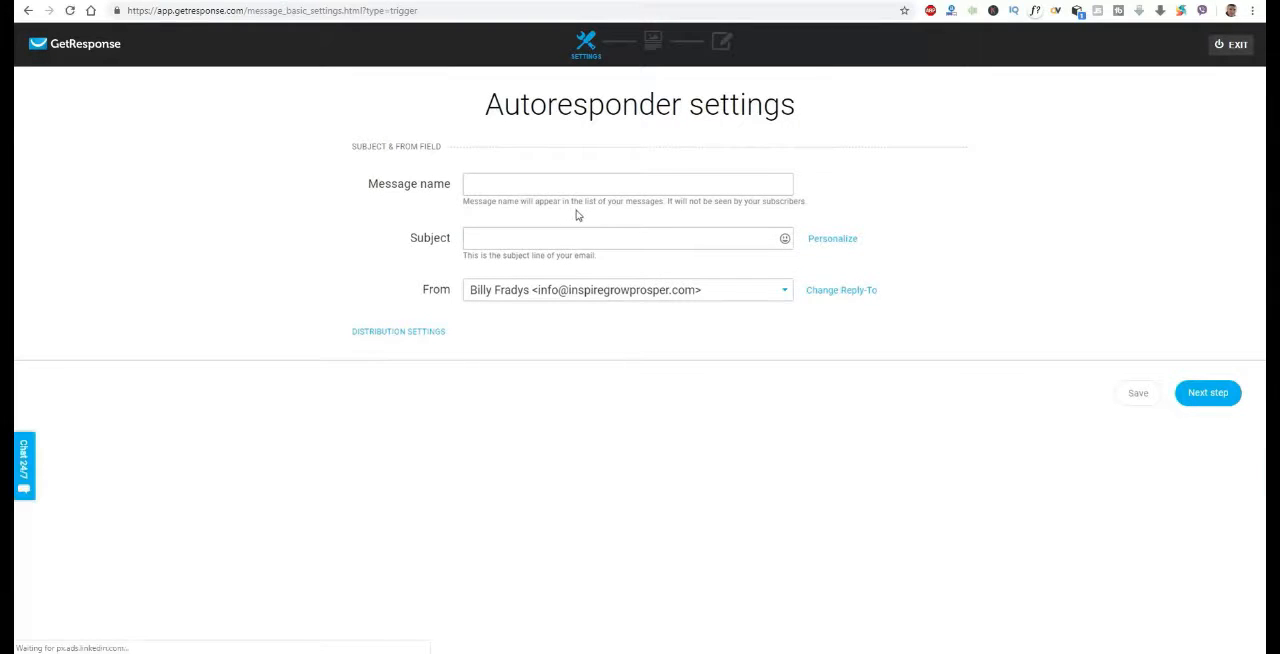
{"action": "left_click", "coordinate": [751, 185]}
{"action": "right_click", "coordinate": [751, 186]}
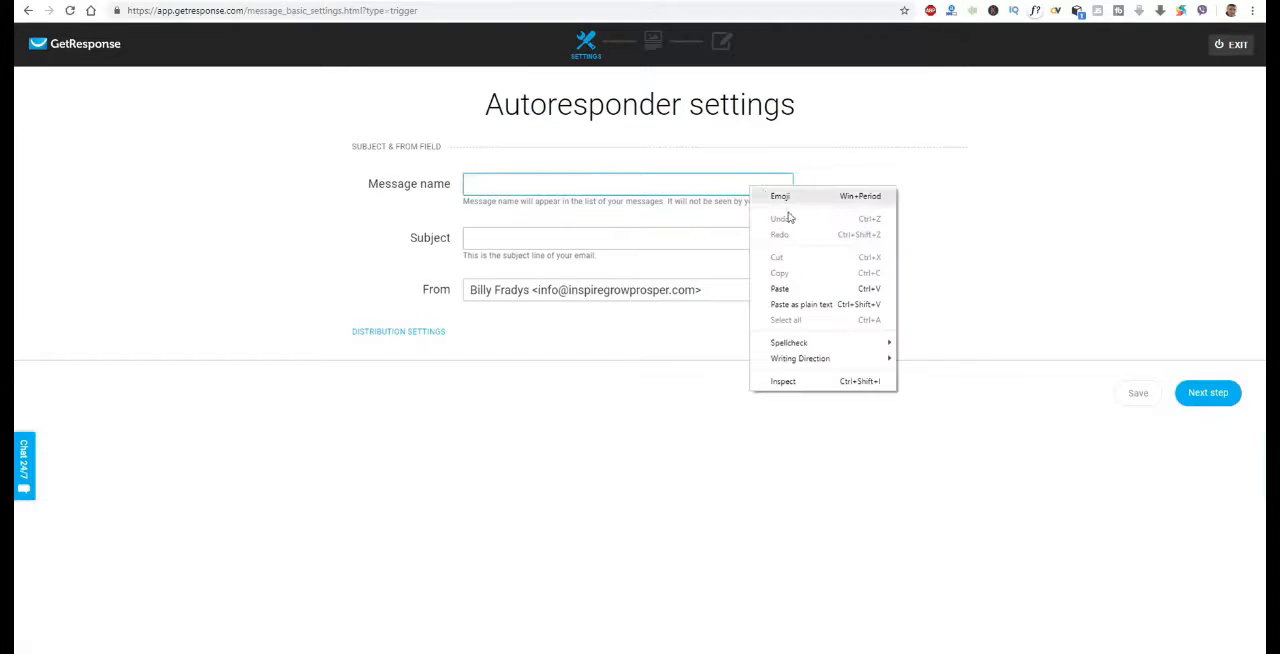
{"action": "left_click", "coordinate": [781, 289]}
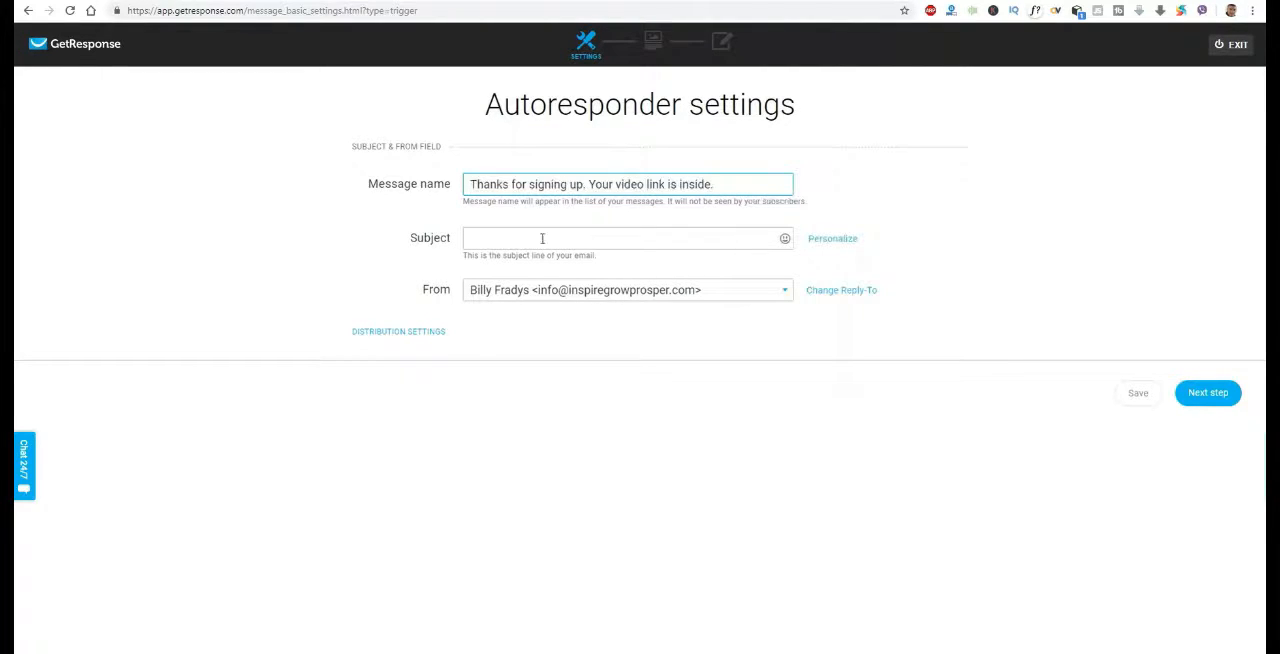
{"action": "left_click", "coordinate": [502, 241]}
{"action": "right_click", "coordinate": [502, 241]}
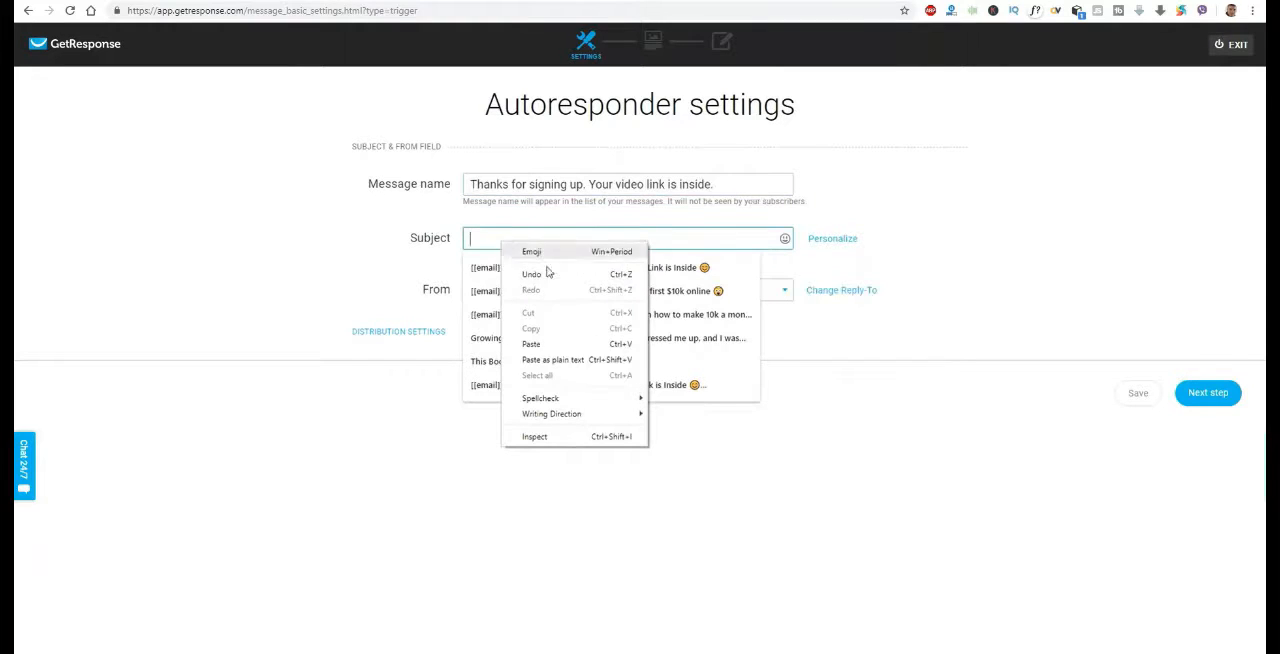
{"action": "left_click", "coordinate": [551, 343]}
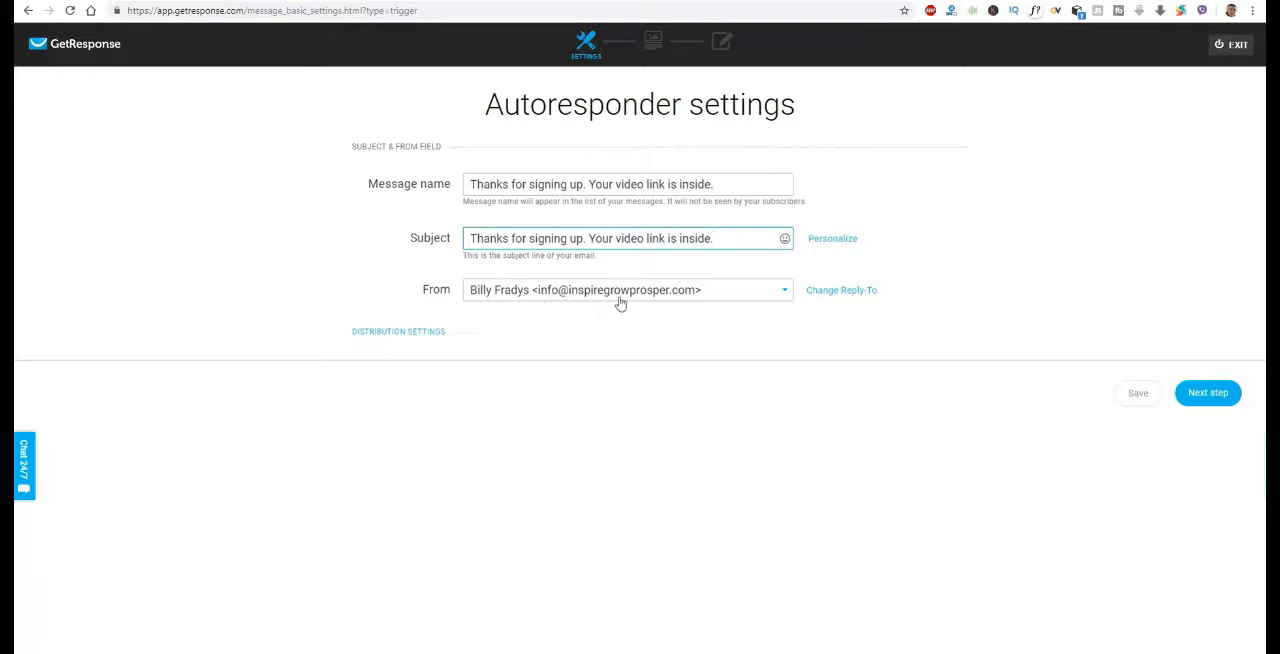
{"action": "left_click", "coordinate": [1208, 393]}
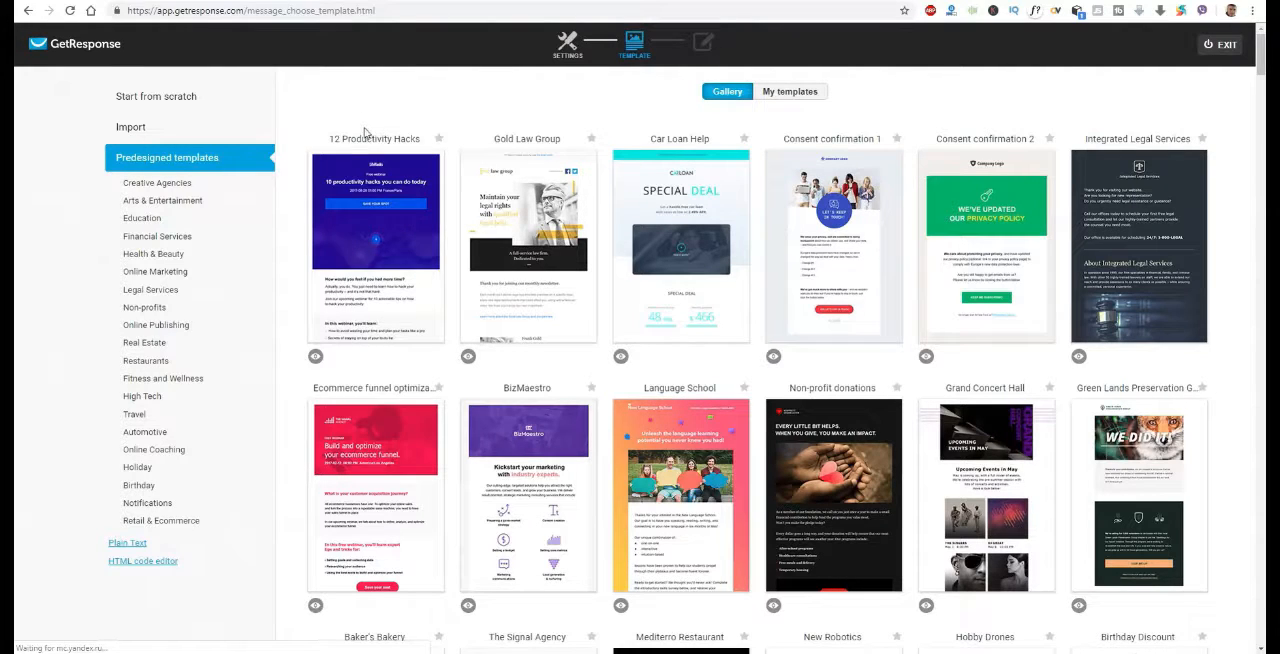
Start the email from scratch with the blank template and align the message to the left
{"action": "left_click", "coordinate": [183, 103]}
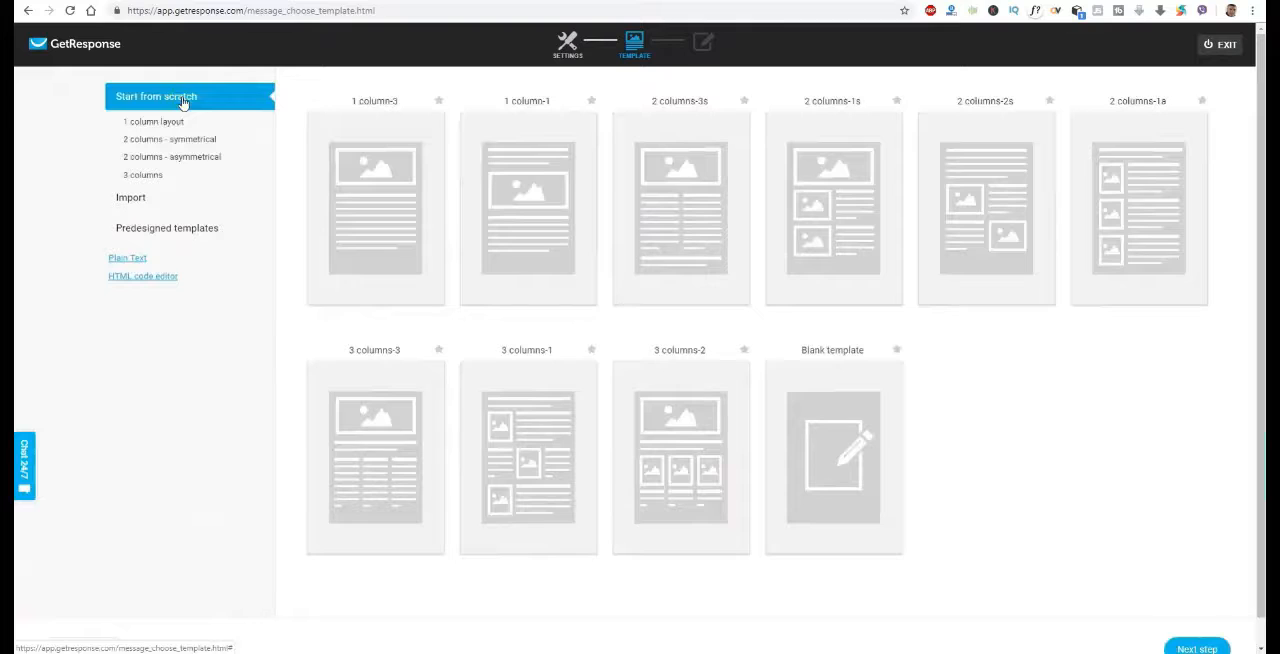
{"action": "left_click", "coordinate": [842, 460]}
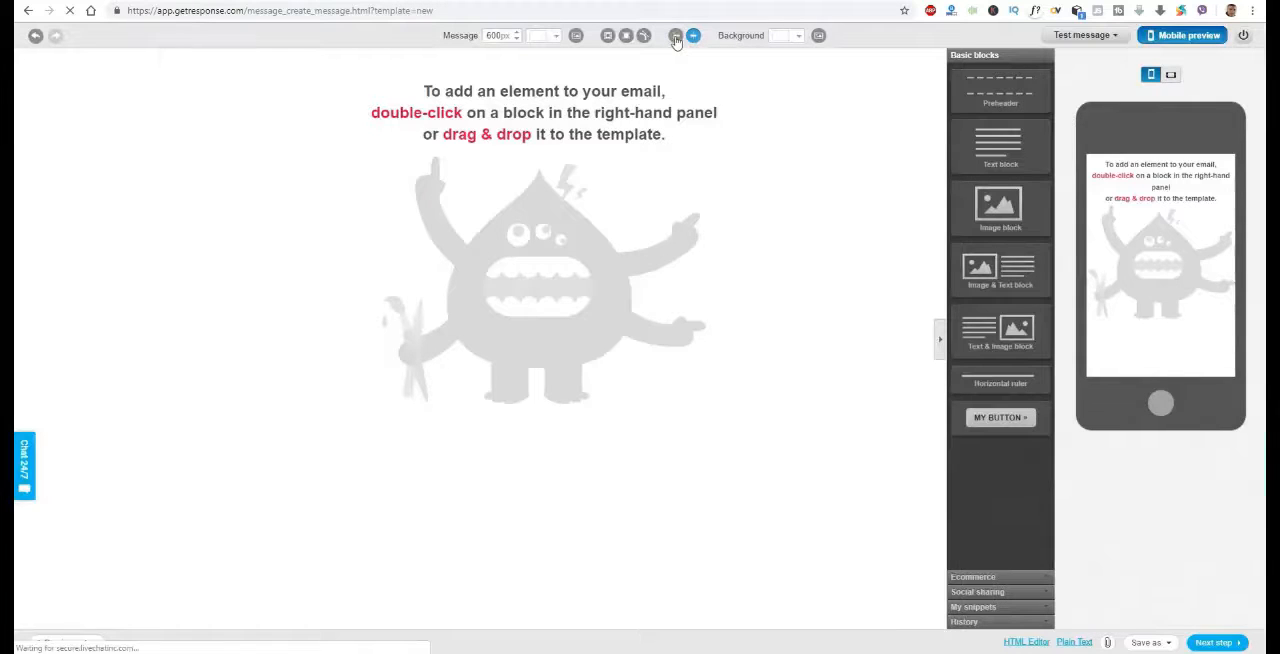
{"action": "left_click", "coordinate": [675, 37]}
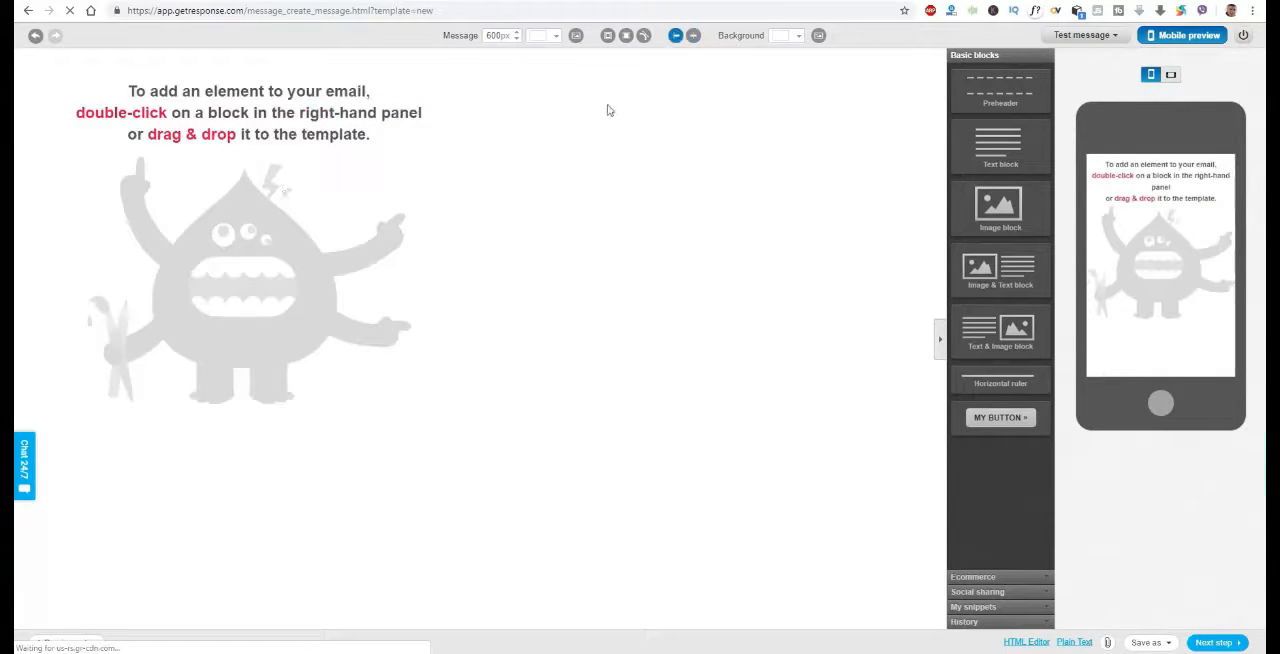
{"action": "left_click", "coordinate": [693, 37]}
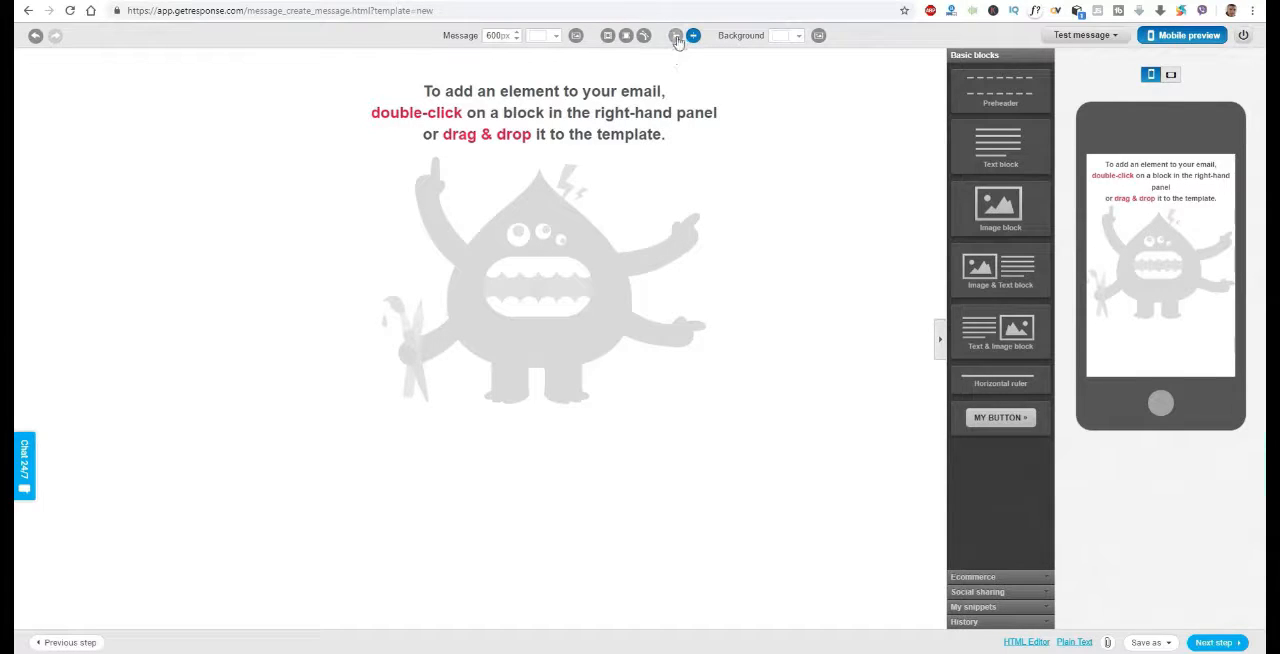
{"action": "left_click", "coordinate": [676, 38]}
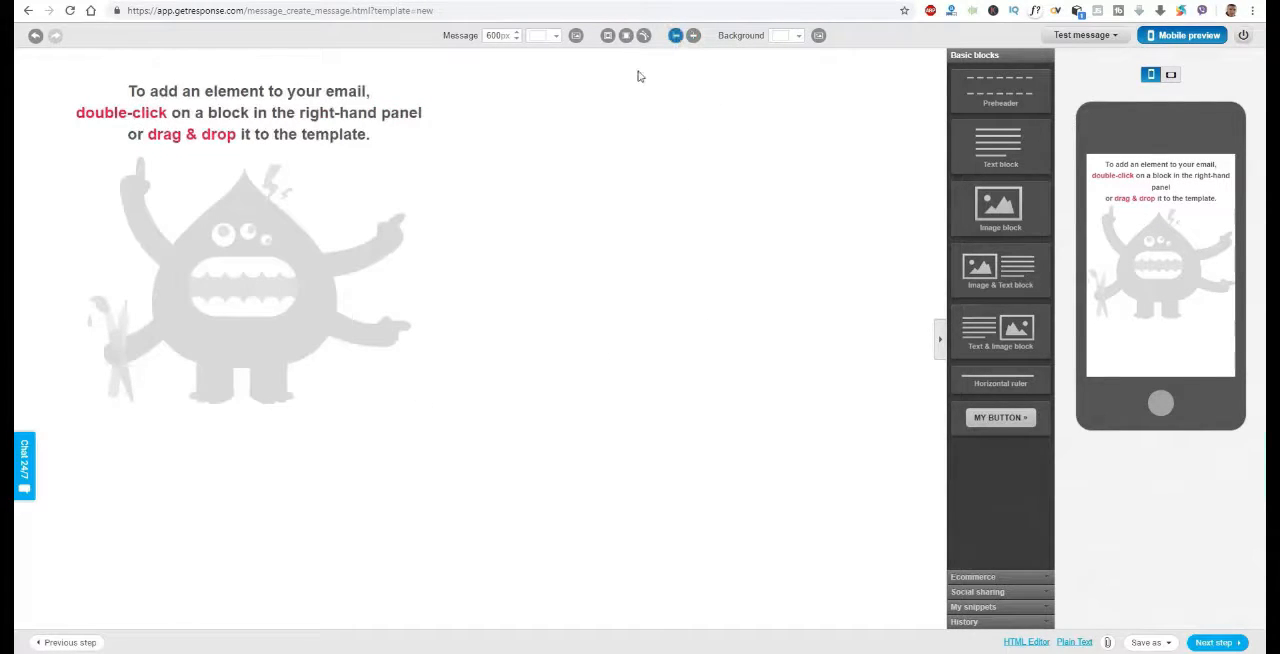
{"action": "double_click", "coordinate": [1008, 147]}
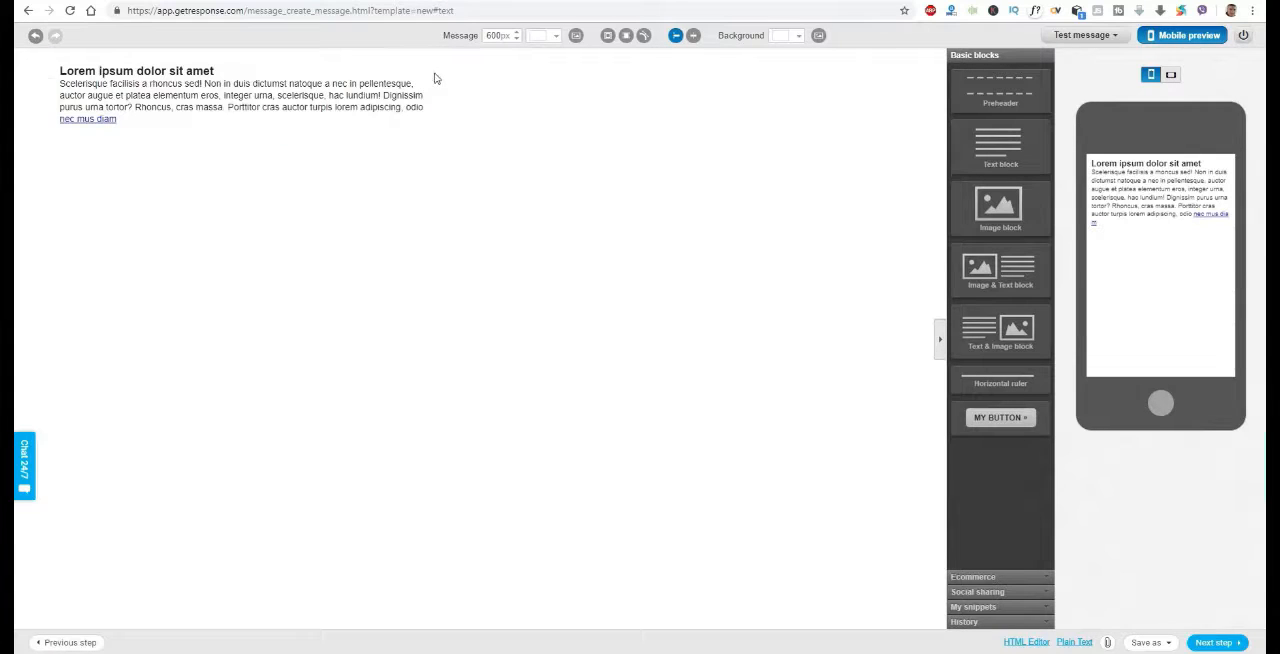
{"action": "mouse_move", "coordinate": [430, 79]}
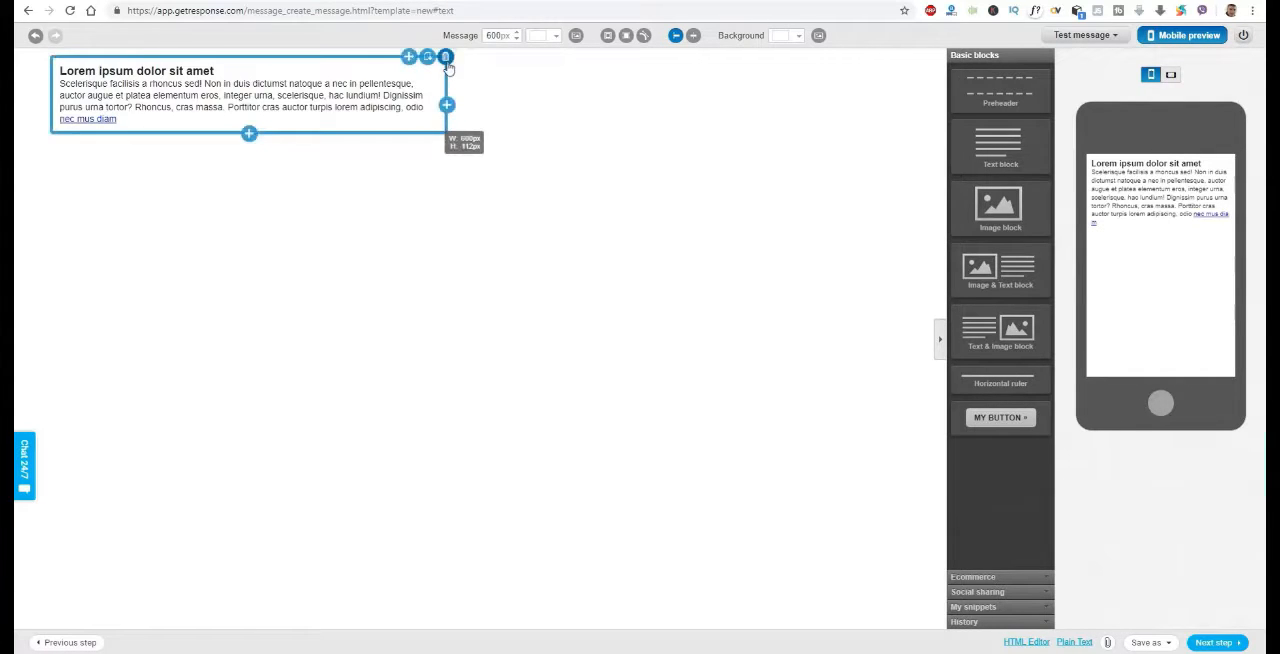
{"action": "left_click", "coordinate": [446, 57]}
{"action": "left_click_drag", "start_coordinate": [998, 147], "coordinate": [230, 100]}
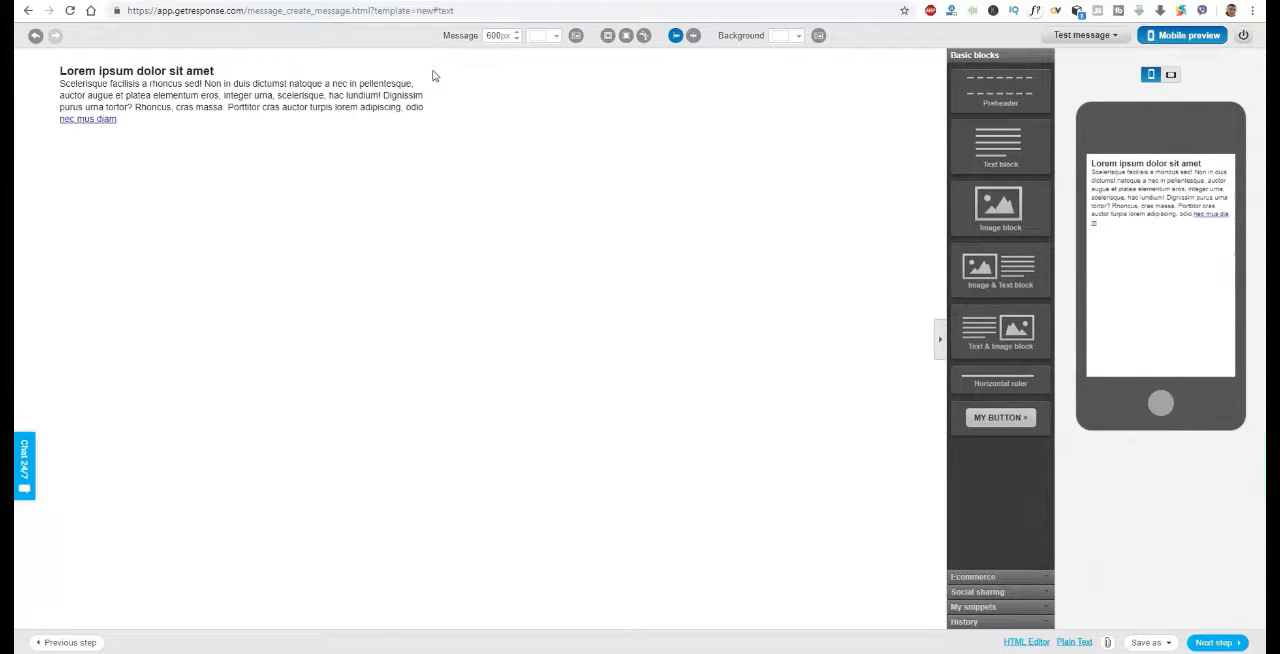
{"action": "left_click", "coordinate": [449, 60]}
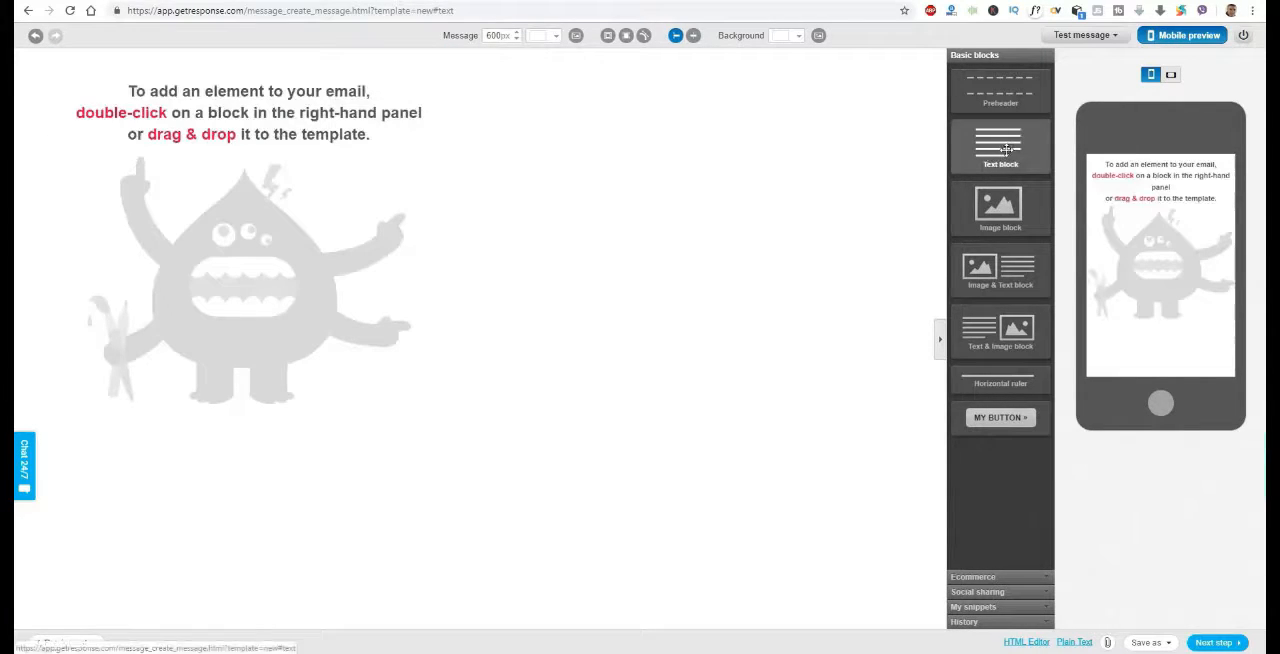
Add a text block to the email and select all of its placeholder text
{"action": "double_click", "coordinate": [1005, 150]}
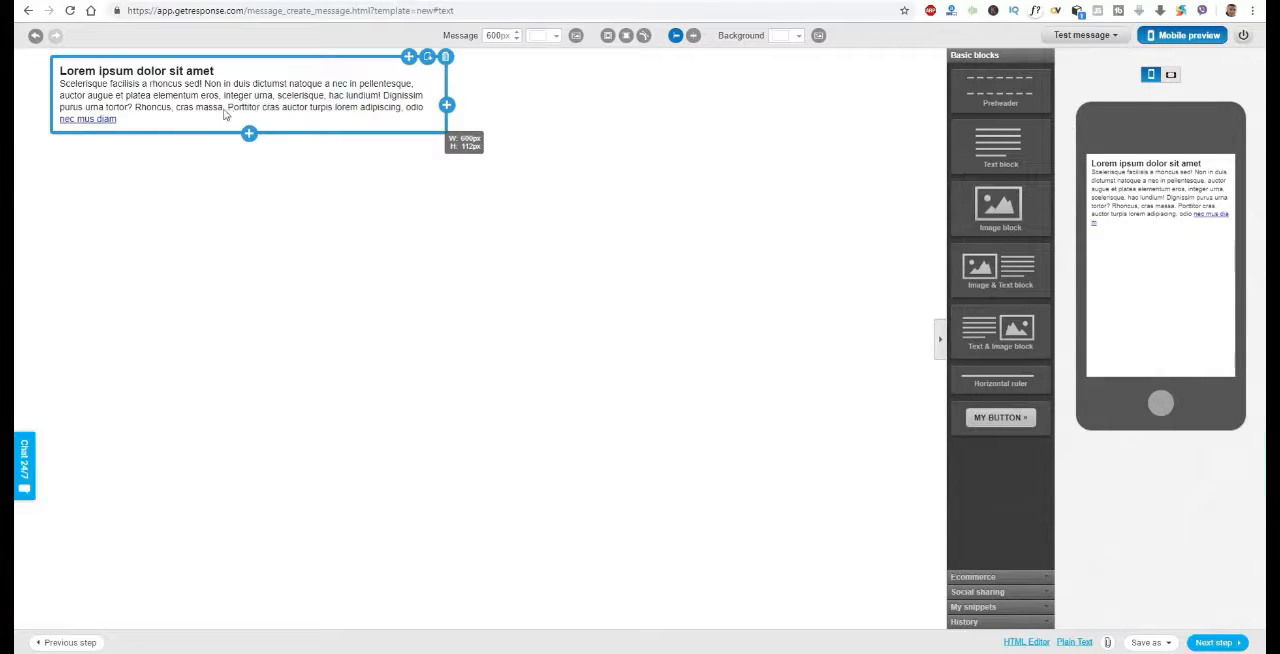
{"action": "left_click", "coordinate": [194, 124]}
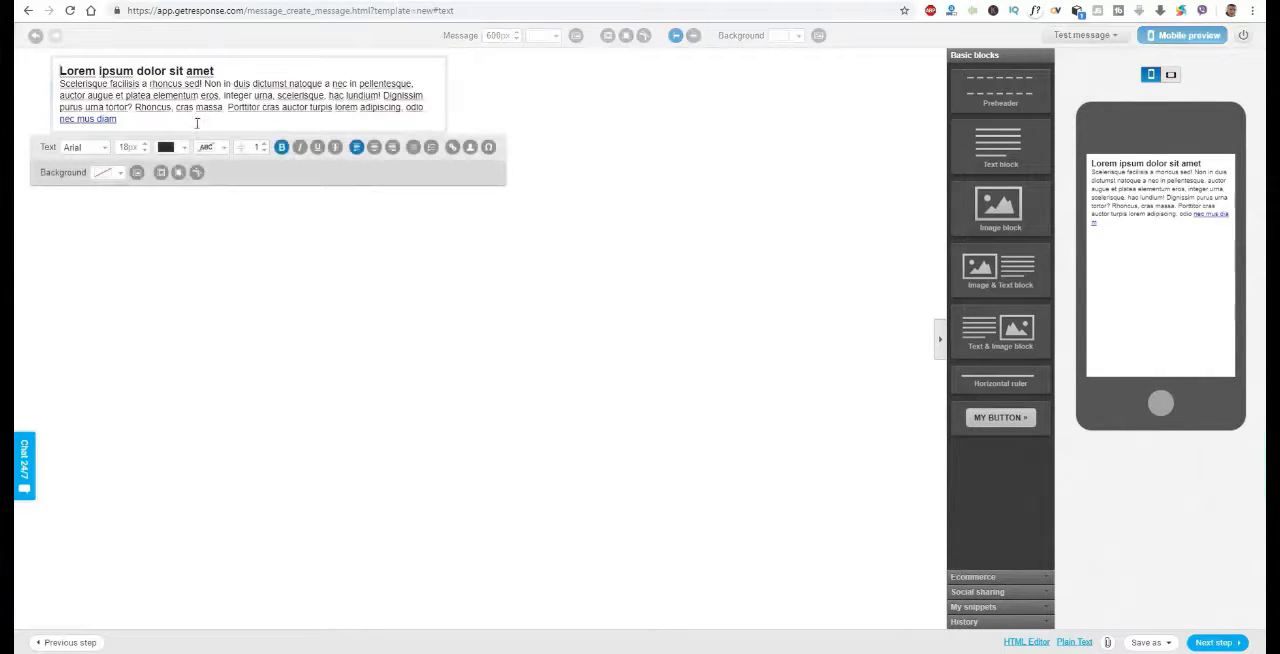
{"action": "left_click_drag", "start_coordinate": [152, 121], "coordinate": [20, 65]}
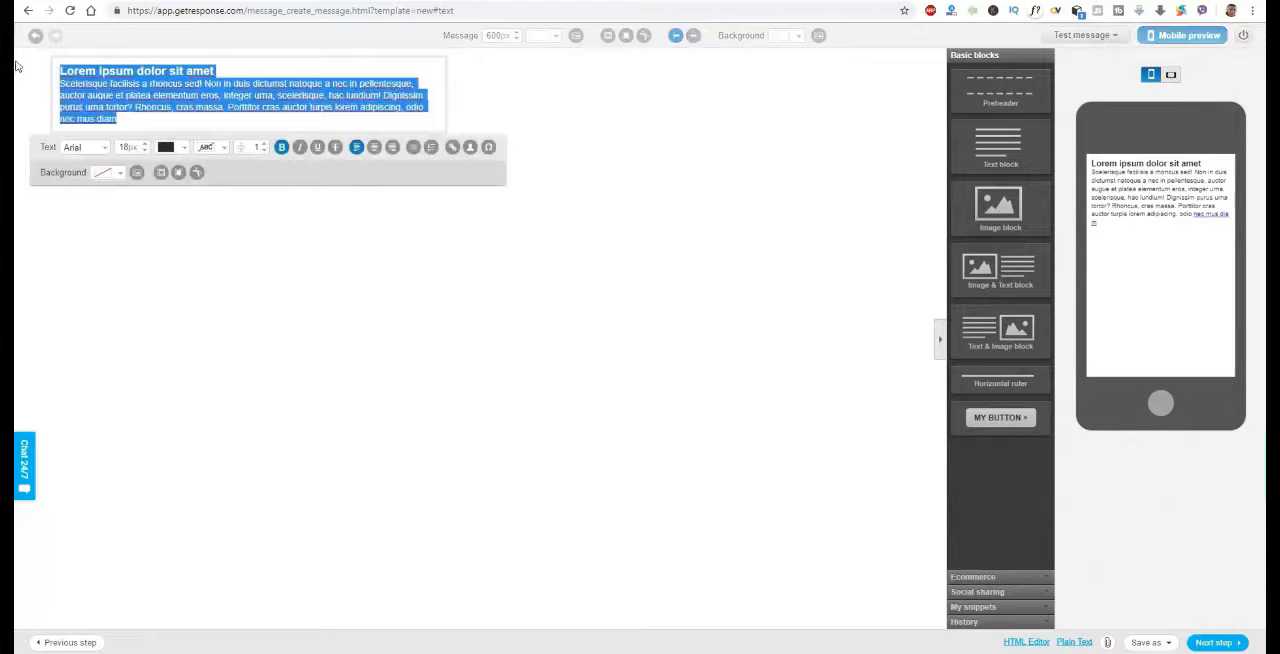
Replace the text block's placeholder with the message body copied from the Notepad notes, from the greeting through the signature
{"action": "left_click", "coordinate": [738, 653]}
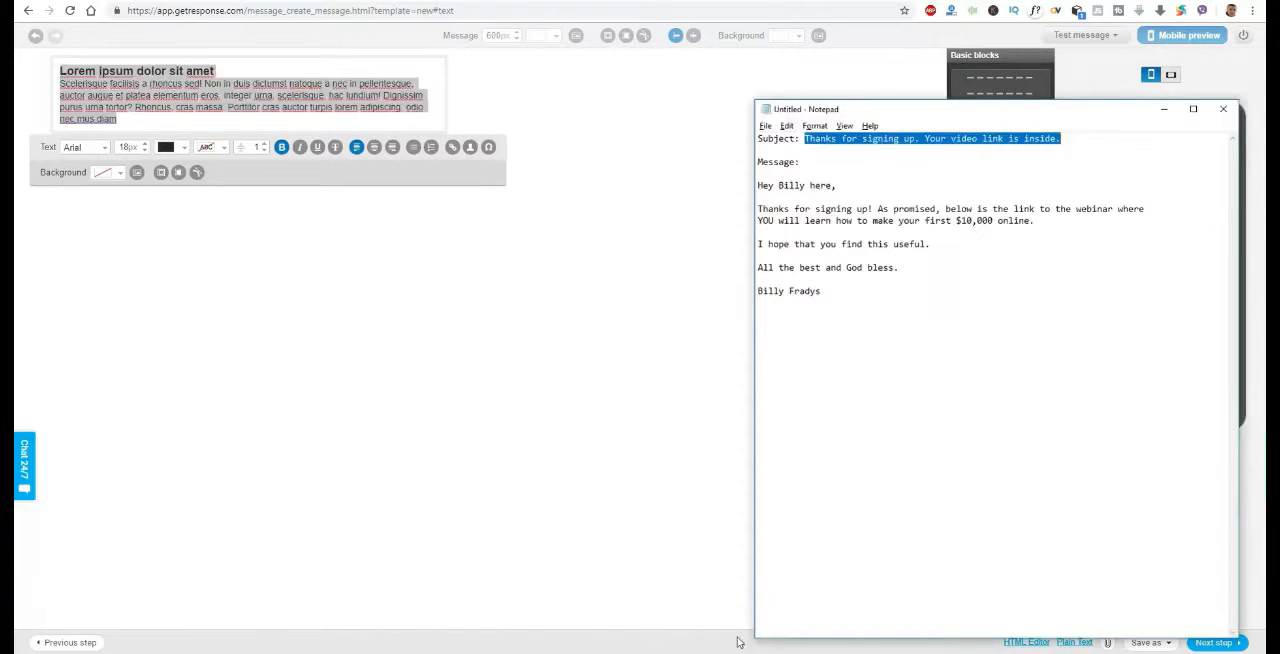
{"action": "left_click", "coordinate": [946, 318]}
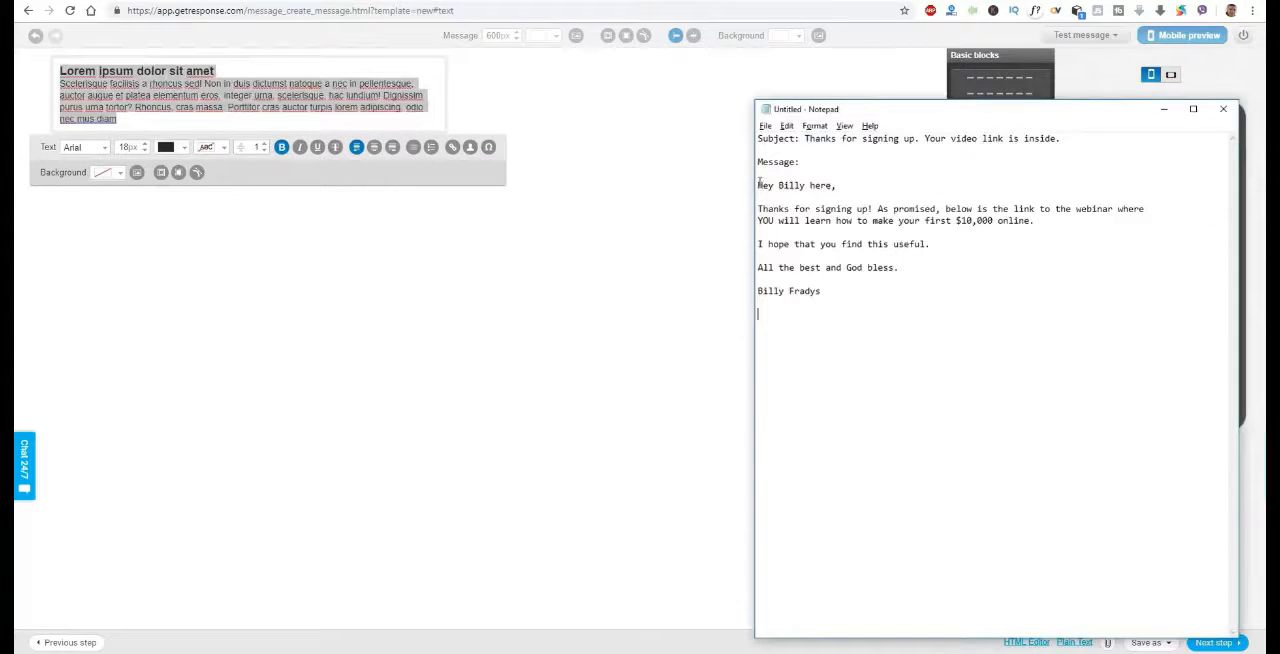
{"action": "left_click_drag", "start_coordinate": [758, 185], "coordinate": [897, 298]}
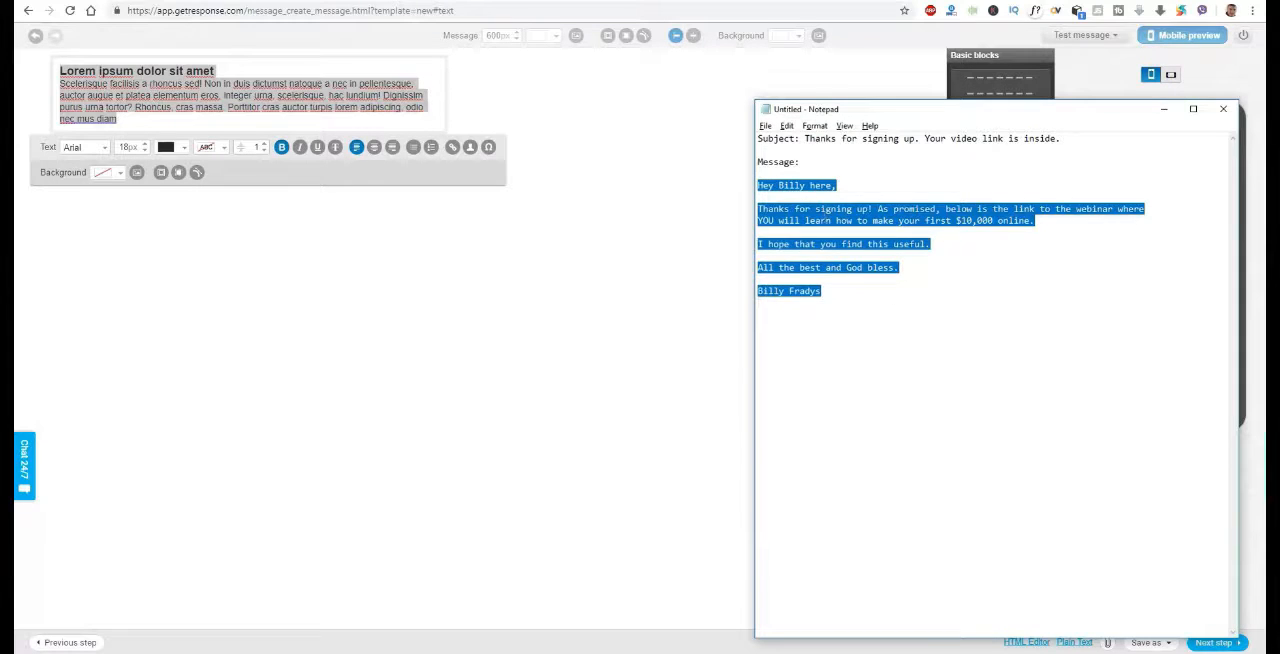
{"action": "right_click", "coordinate": [826, 214]}
{"action": "left_click", "coordinate": [731, 252]}
{"action": "key", "text": "alt+Tab"}
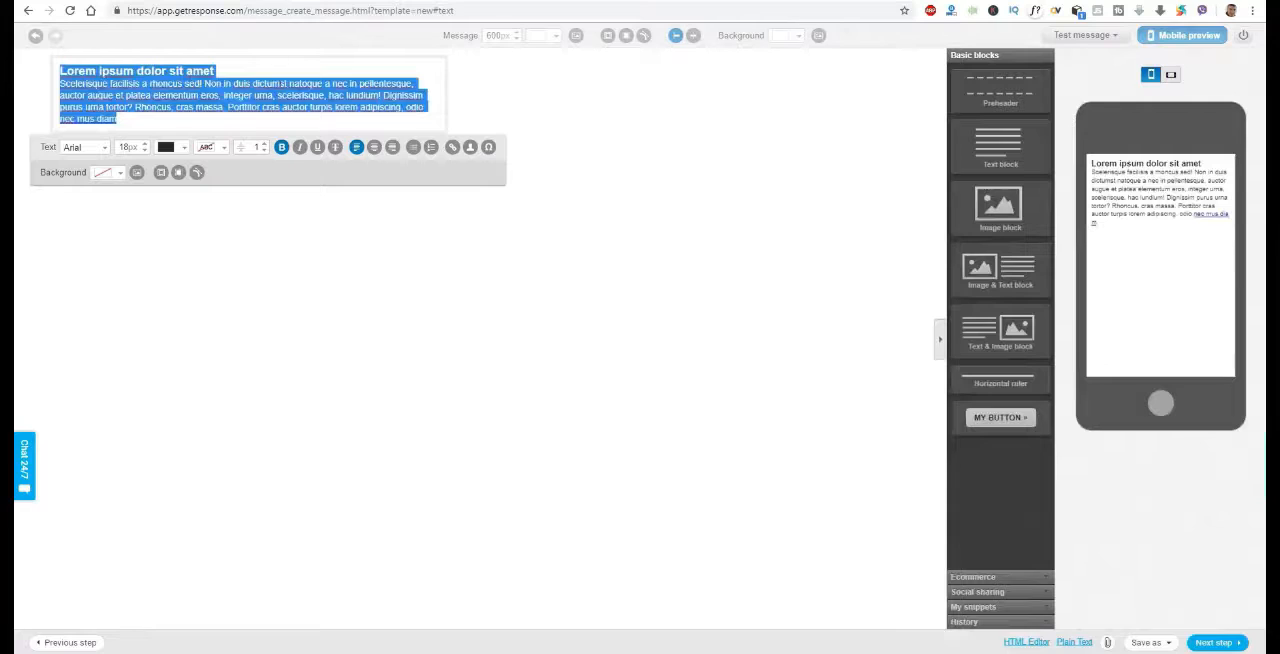
{"action": "key", "text": "ctrl+v"}
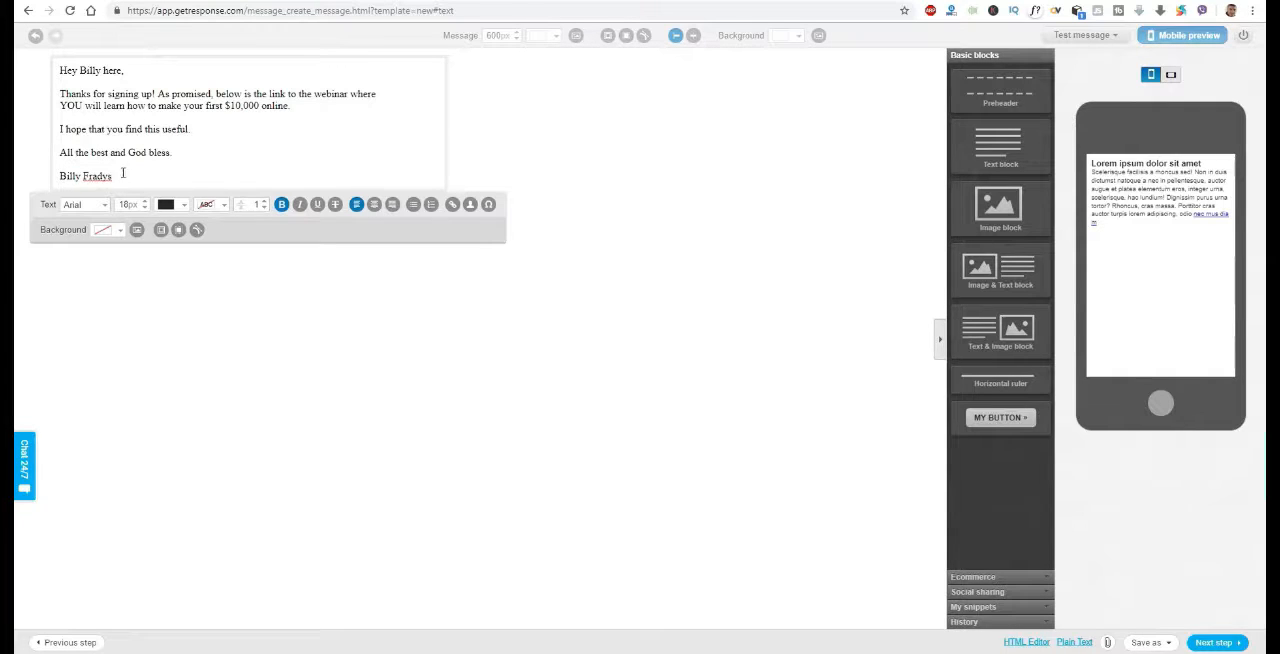
Cut the closing lines from "I hope that you find this useful." through the signature out of the text block
{"action": "left_click_drag", "start_coordinate": [123, 173], "coordinate": [37, 132]}
{"action": "right_click", "coordinate": [100, 129]}
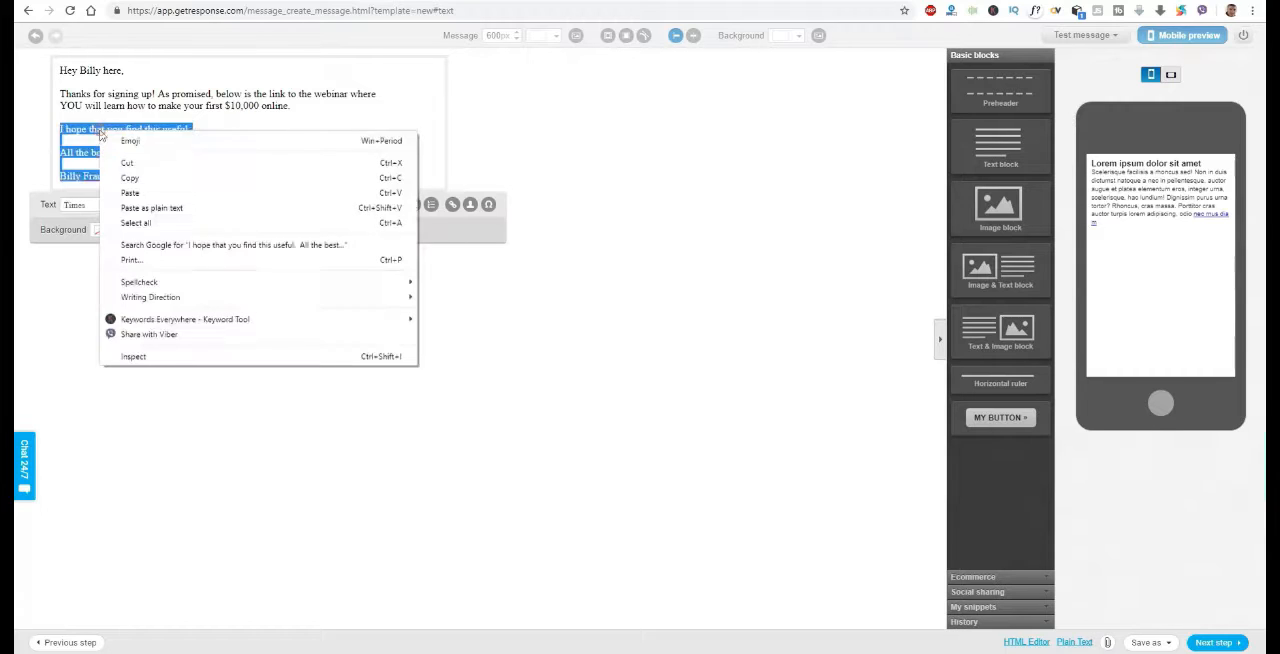
{"action": "left_click", "coordinate": [134, 163]}
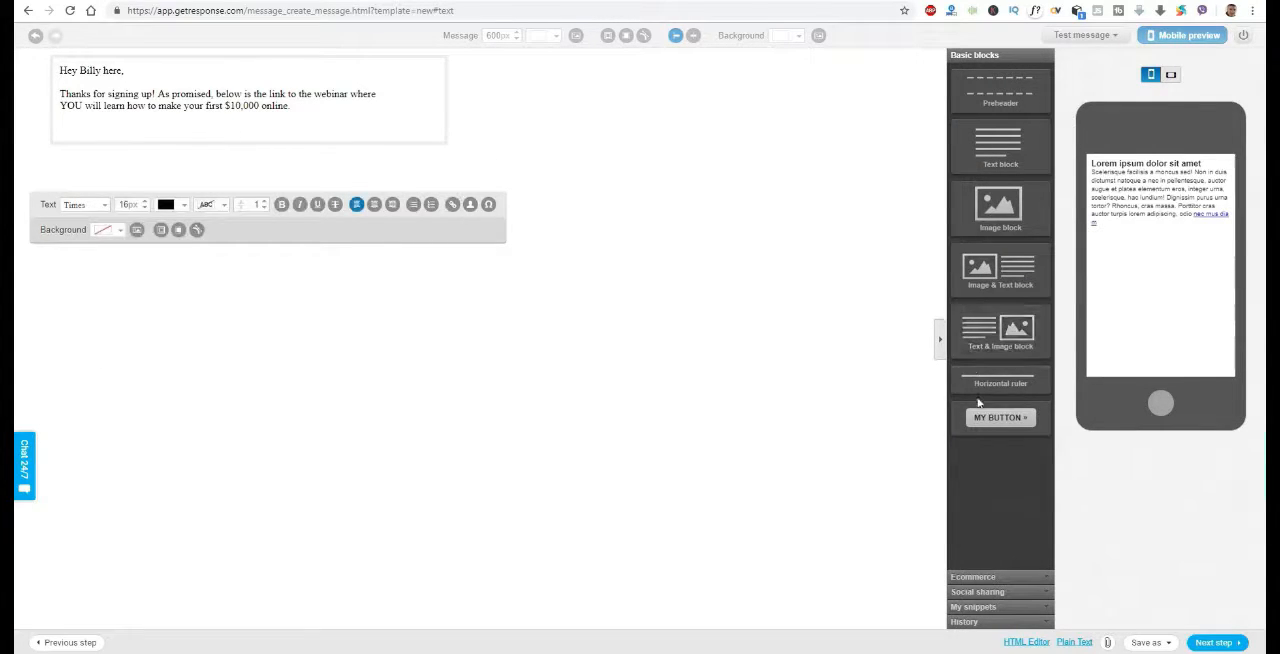
Add a button block below the message text and set its background color to blue 0000FF
{"action": "left_click", "coordinate": [1001, 417]}
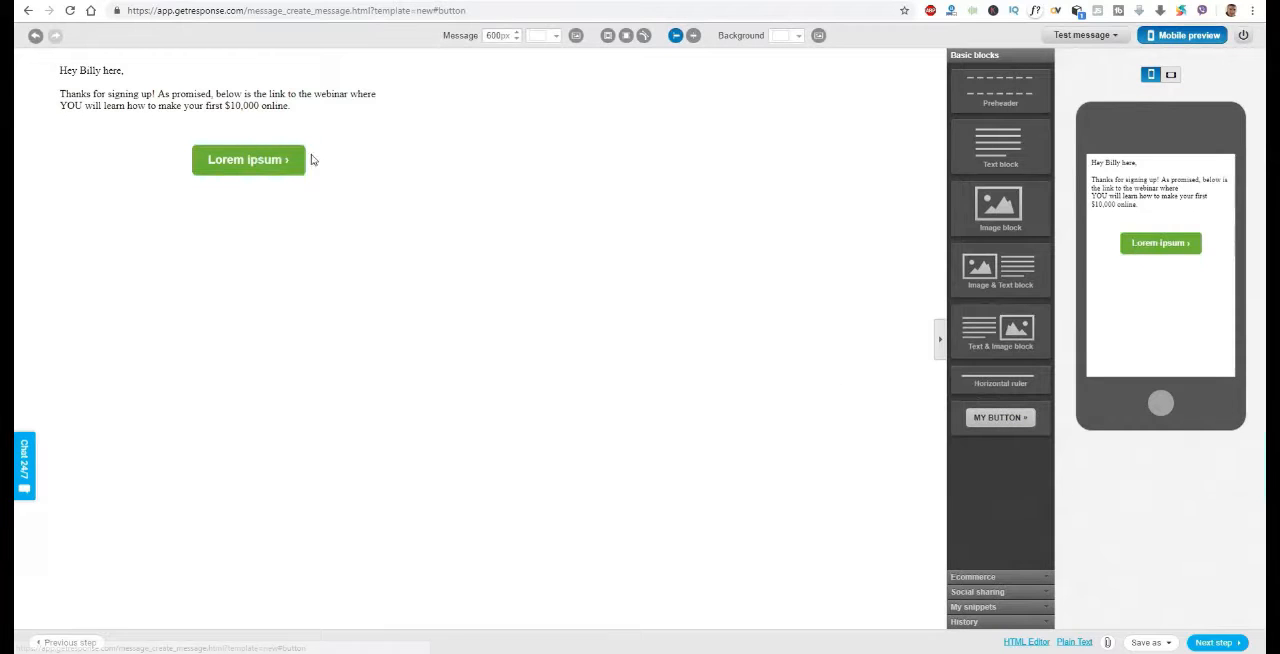
{"action": "left_click", "coordinate": [260, 166]}
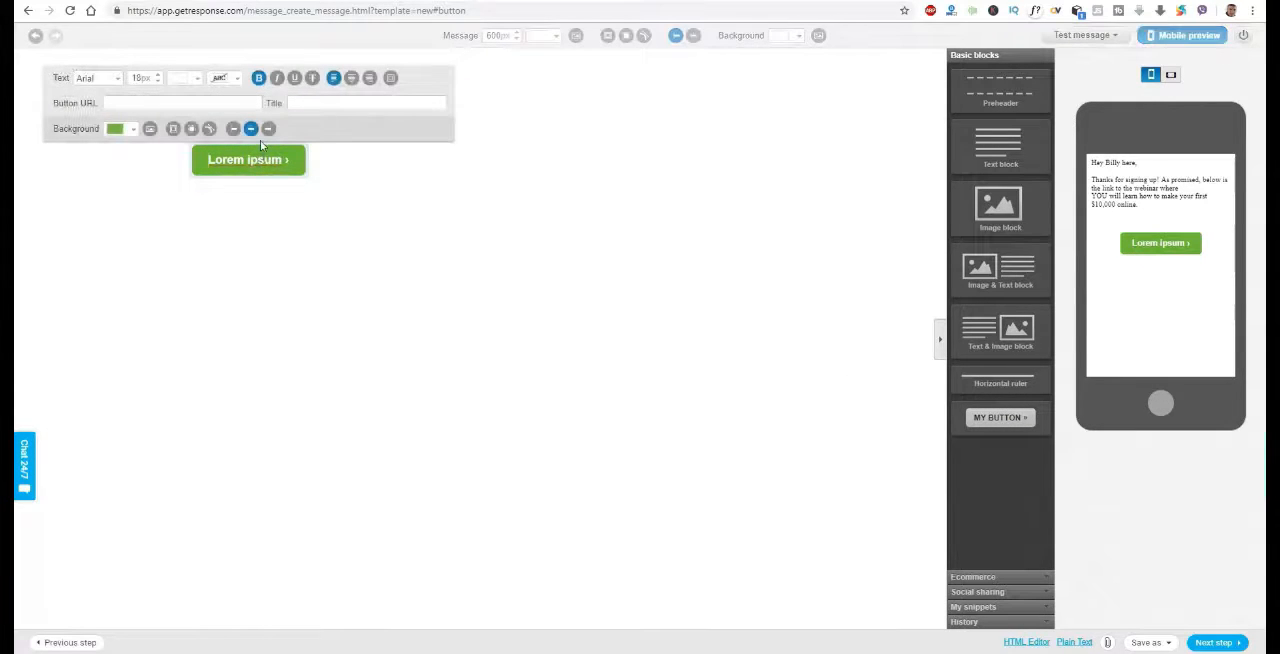
{"action": "left_click", "coordinate": [133, 130]}
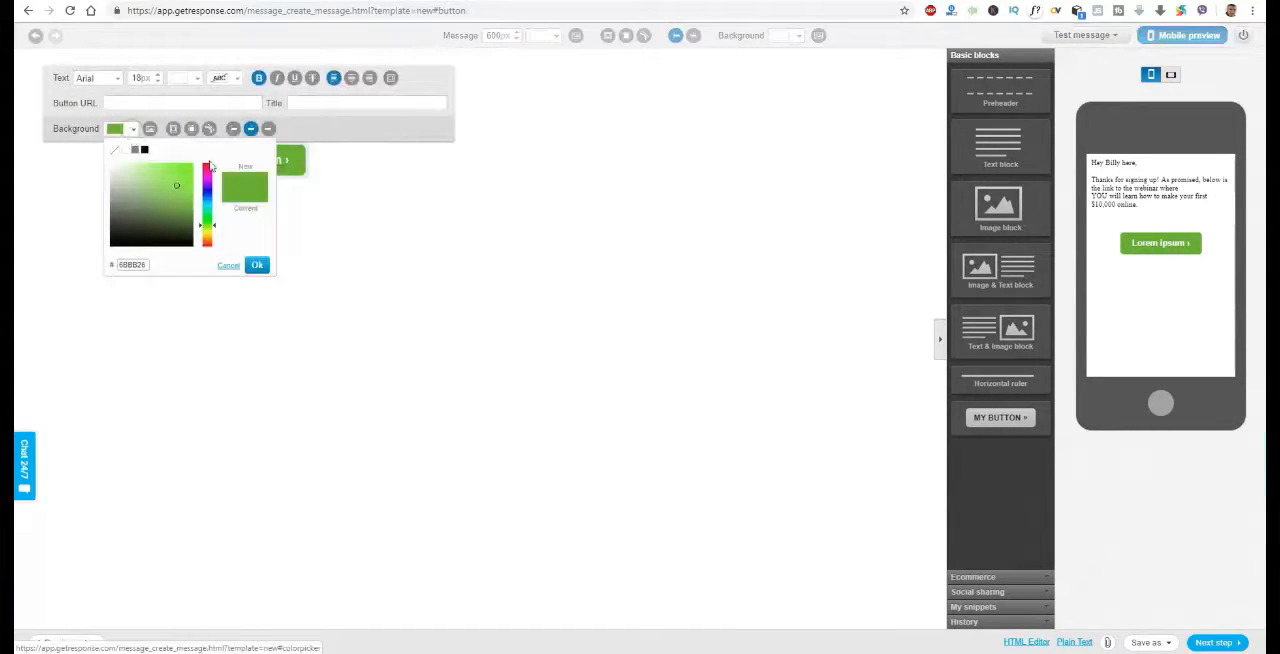
{"action": "mouse_move", "coordinate": [213, 227]}
{"action": "left_mouse_down"}
{"action": "mouse_move", "coordinate": [213, 190]}
{"action": "mouse_move", "coordinate": [184, 186]}
{"action": "mouse_move", "coordinate": [199, 166]}
{"action": "left_mouse_up"}
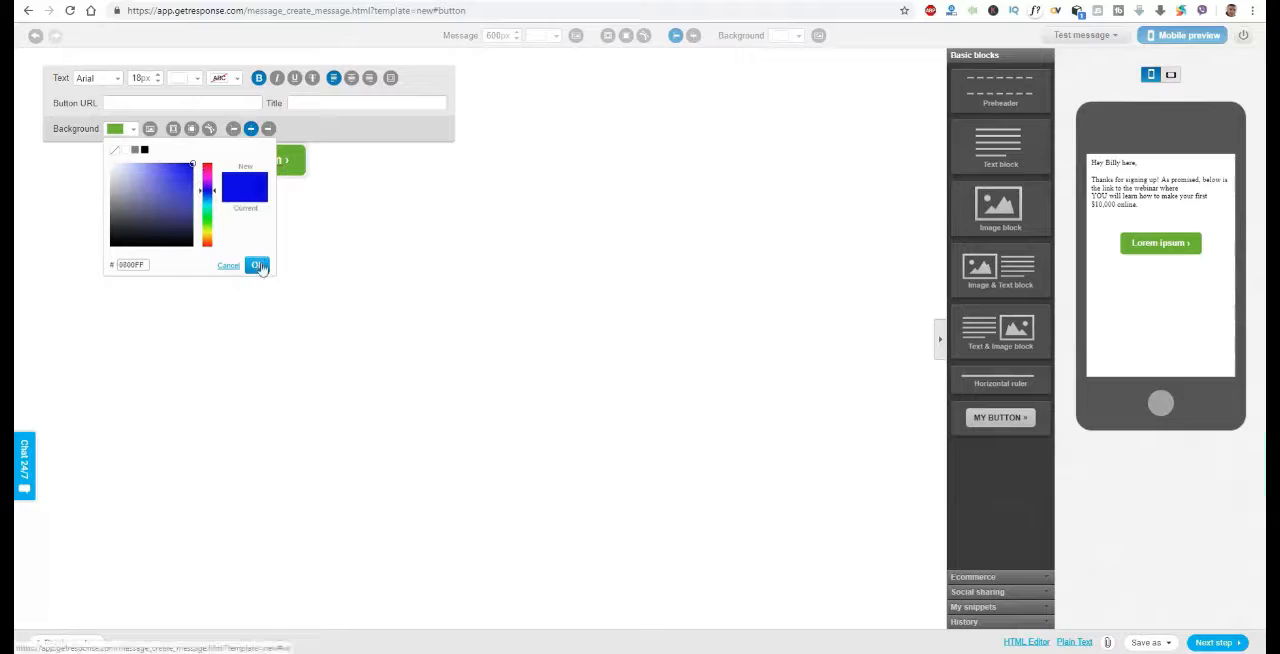
{"action": "left_click", "coordinate": [257, 265]}
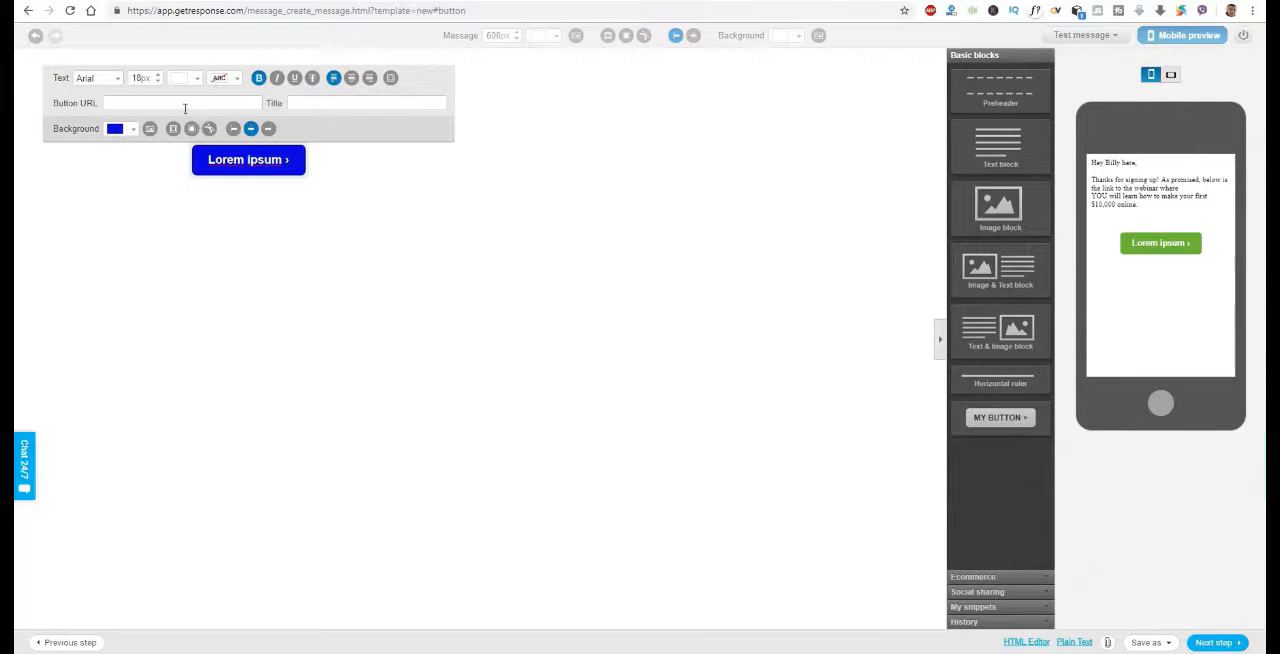
Set the button's title to "Click Here To Watch The Video"
{"action": "left_click", "coordinate": [325, 104]}
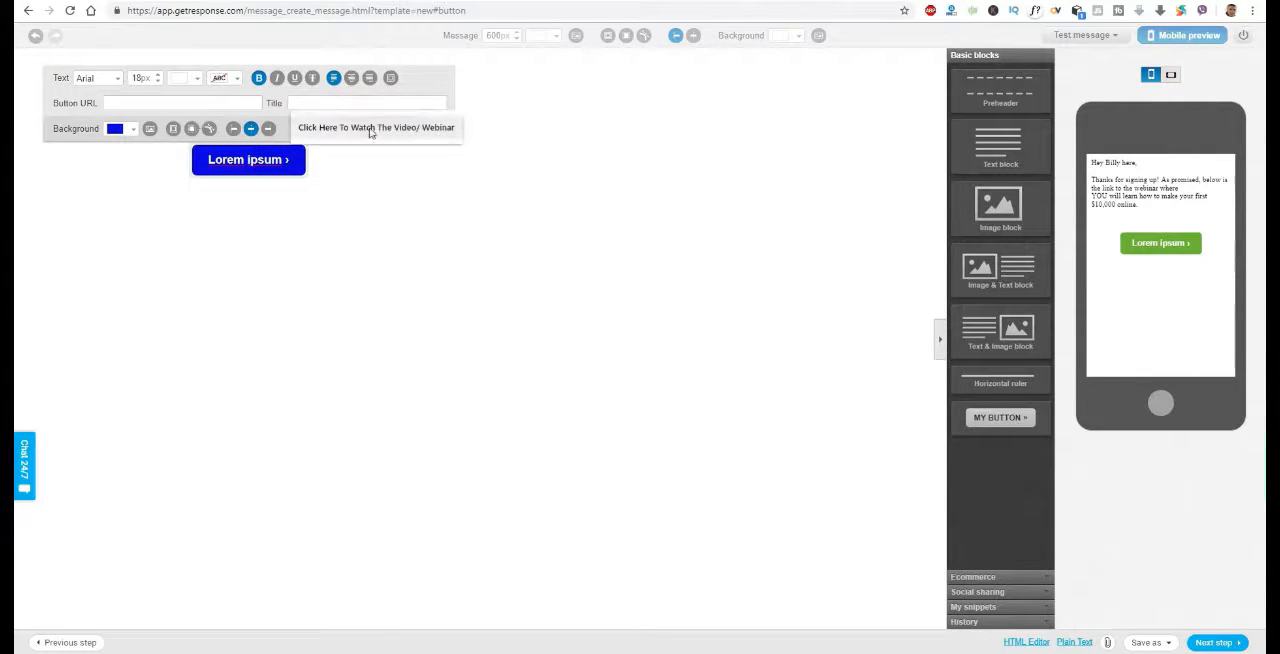
{"action": "left_click", "coordinate": [371, 133]}
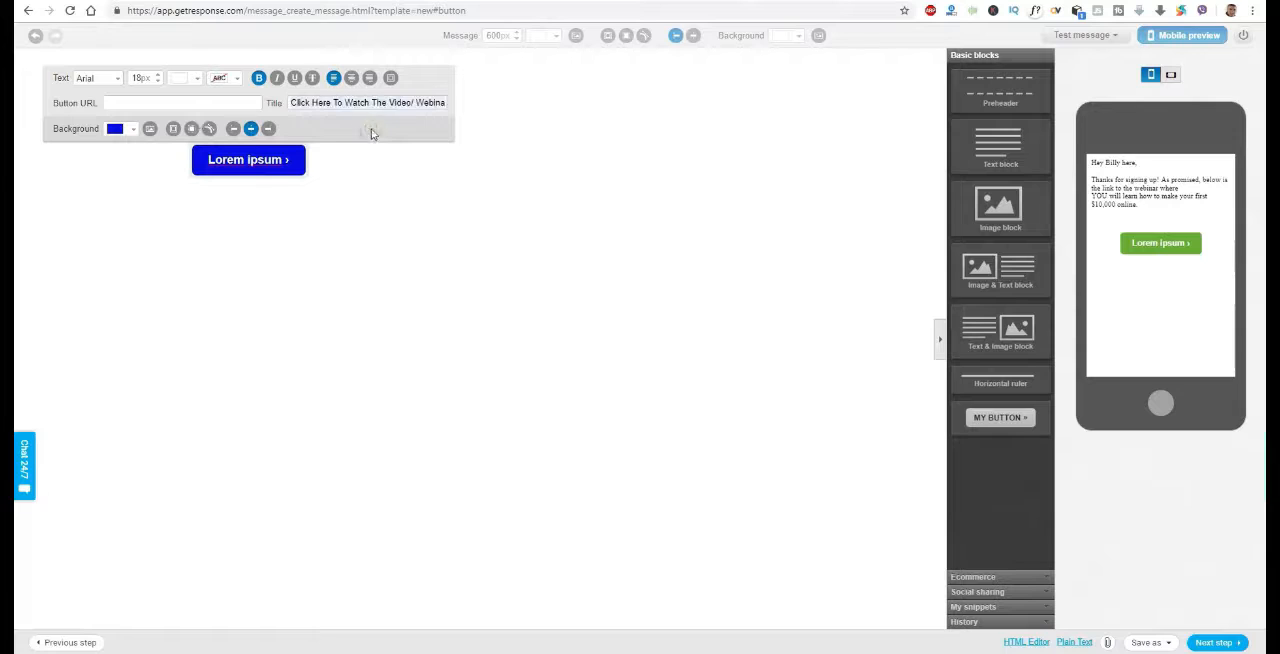
{"action": "double_click", "coordinate": [420, 103]}
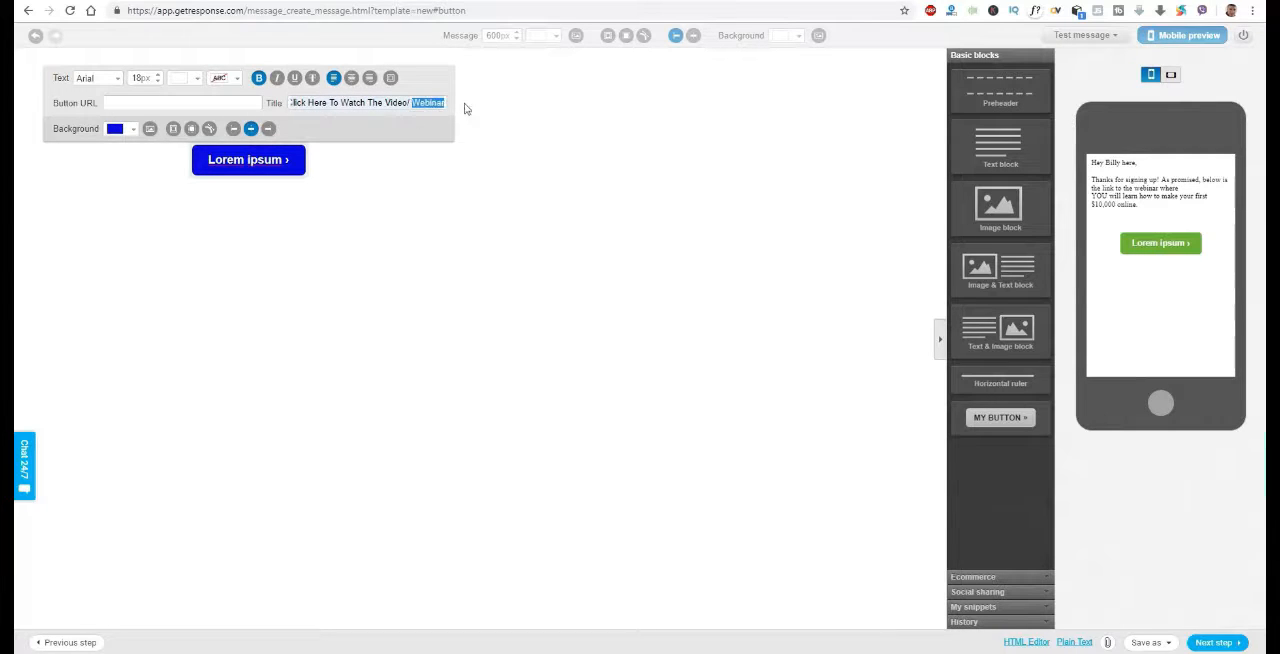
{"action": "key", "text": "BackSpace"}
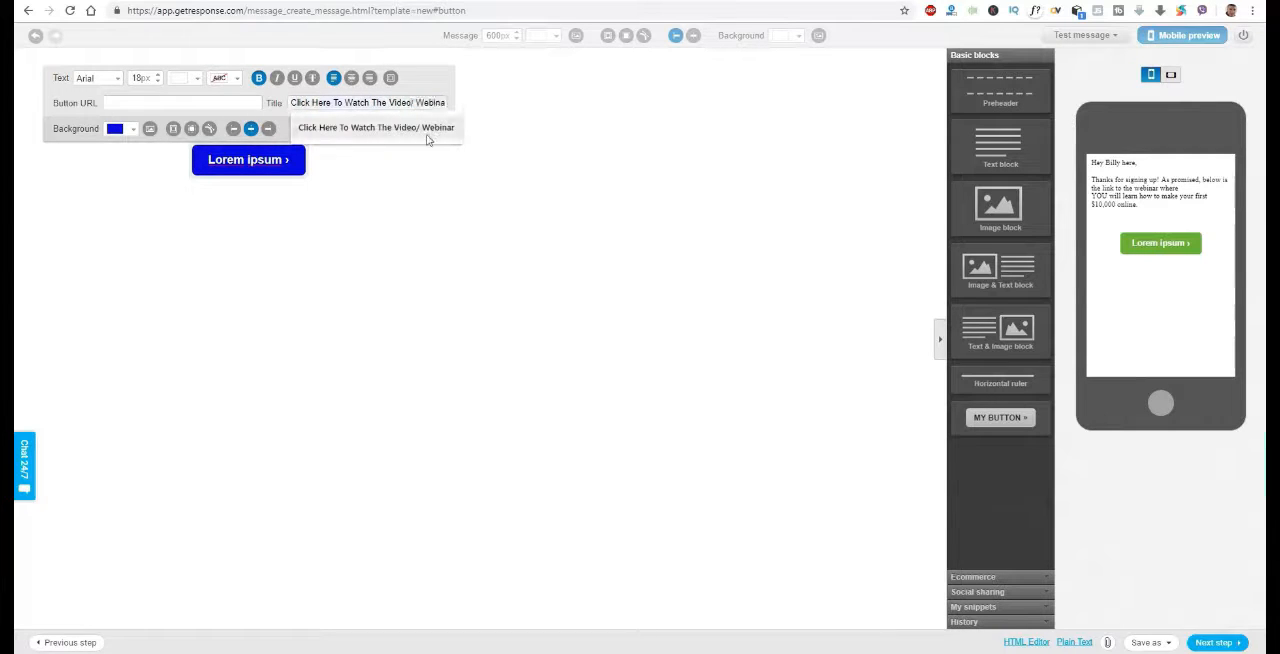
{"action": "left_click", "coordinate": [514, 150]}
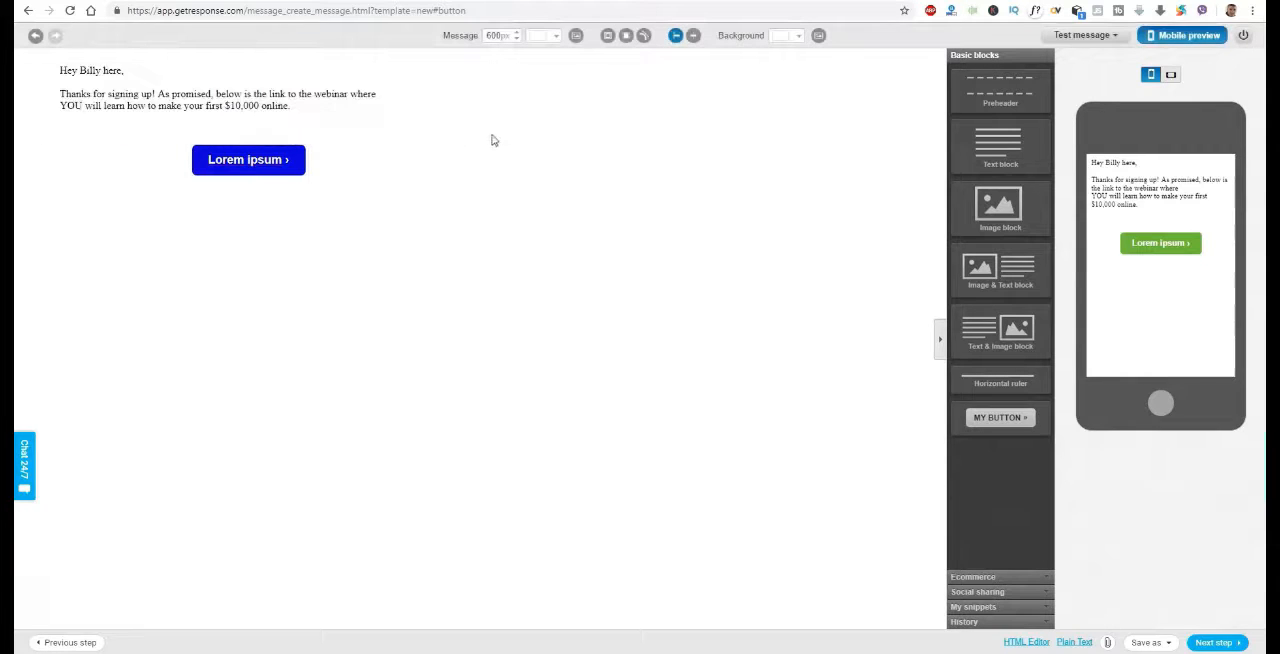
Replace the button's "Lorem ipsum" label with "Click Here To Watch The Video" copied from its title
{"action": "left_click", "coordinate": [251, 165]}
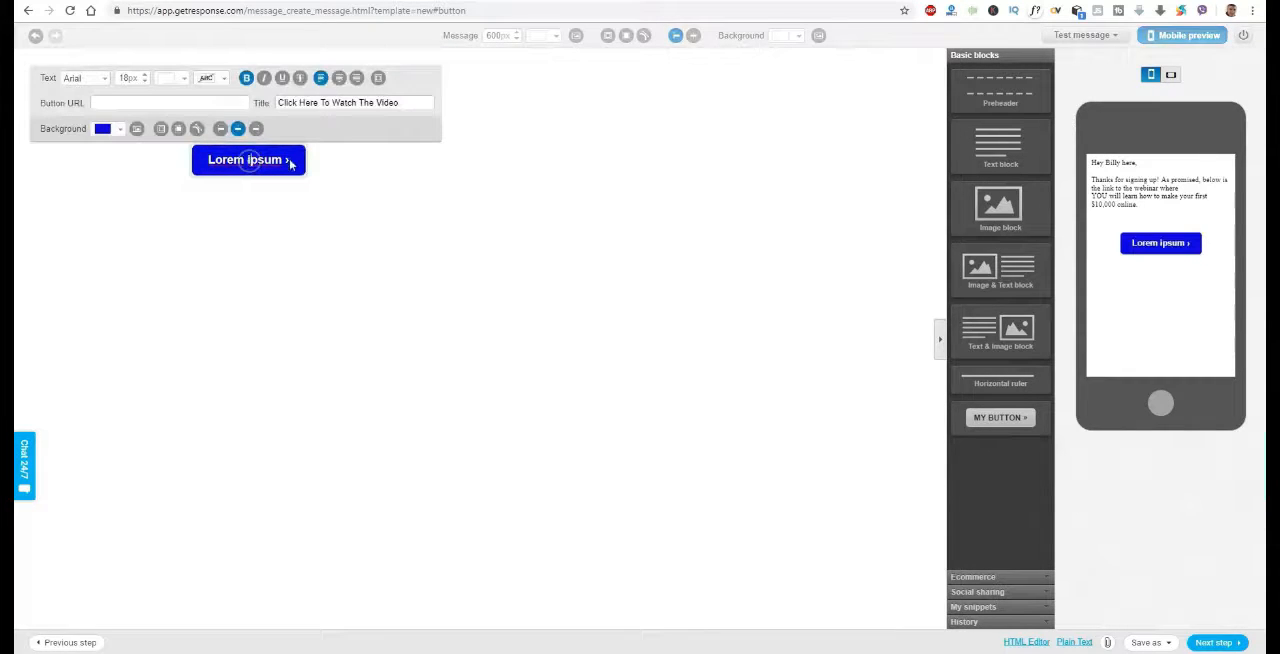
{"action": "left_click_drag", "start_coordinate": [287, 160], "coordinate": [197, 161]}
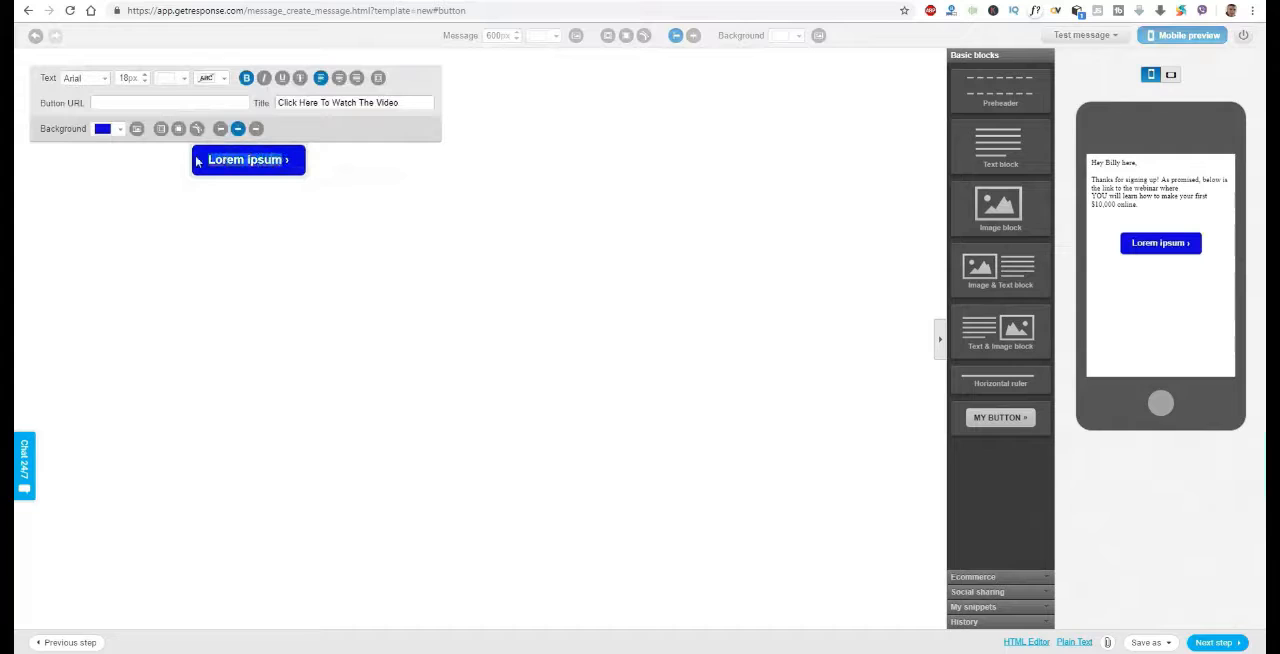
{"action": "left_click_drag", "start_coordinate": [407, 106], "coordinate": [277, 103]}
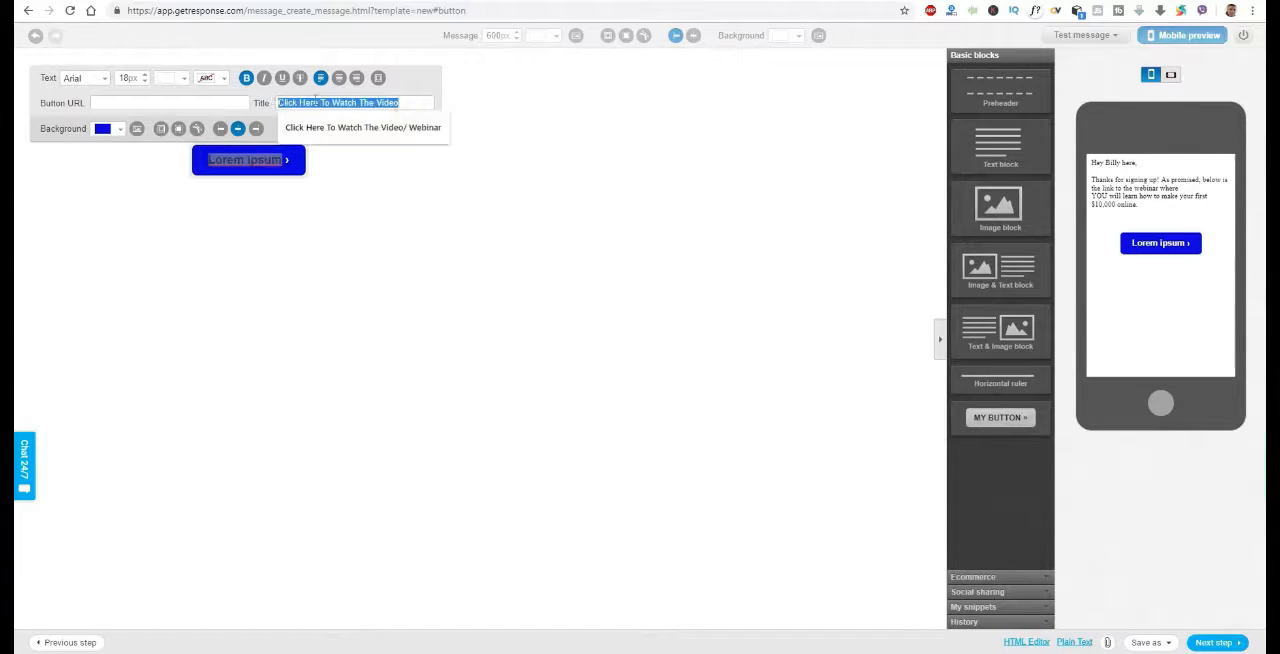
{"action": "right_click", "coordinate": [316, 102]}
{"action": "left_click", "coordinate": [365, 147]}
{"action": "right_click", "coordinate": [226, 160]}
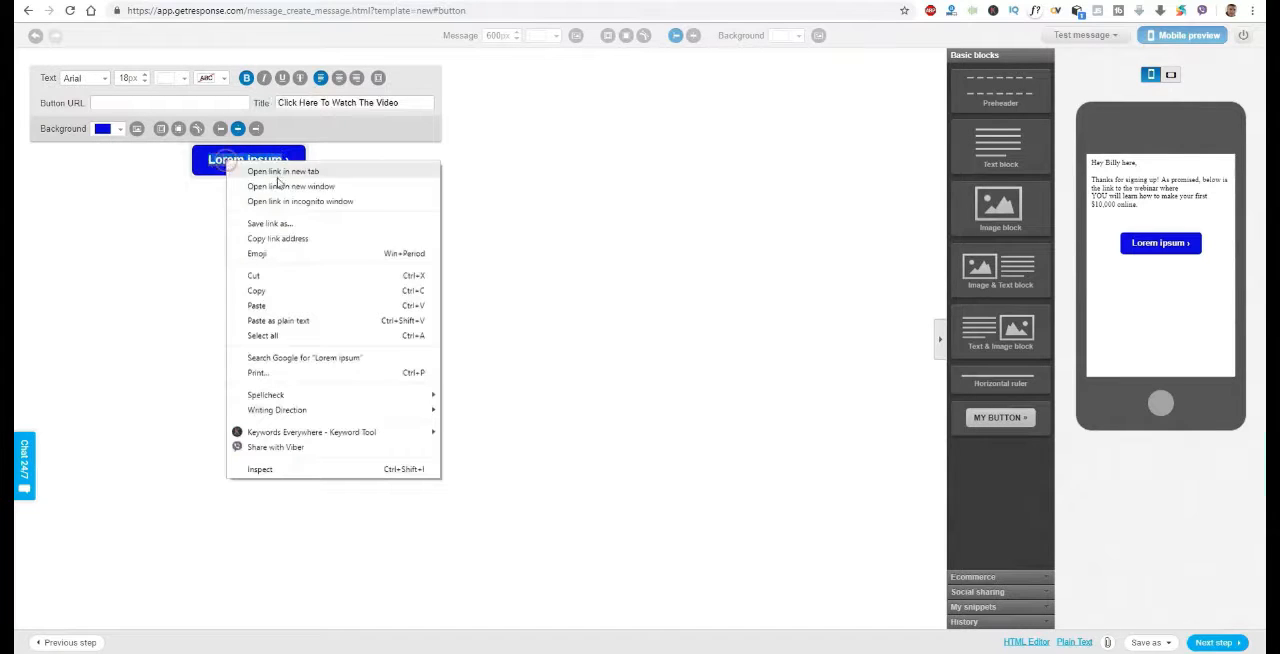
{"action": "left_click", "coordinate": [256, 305]}
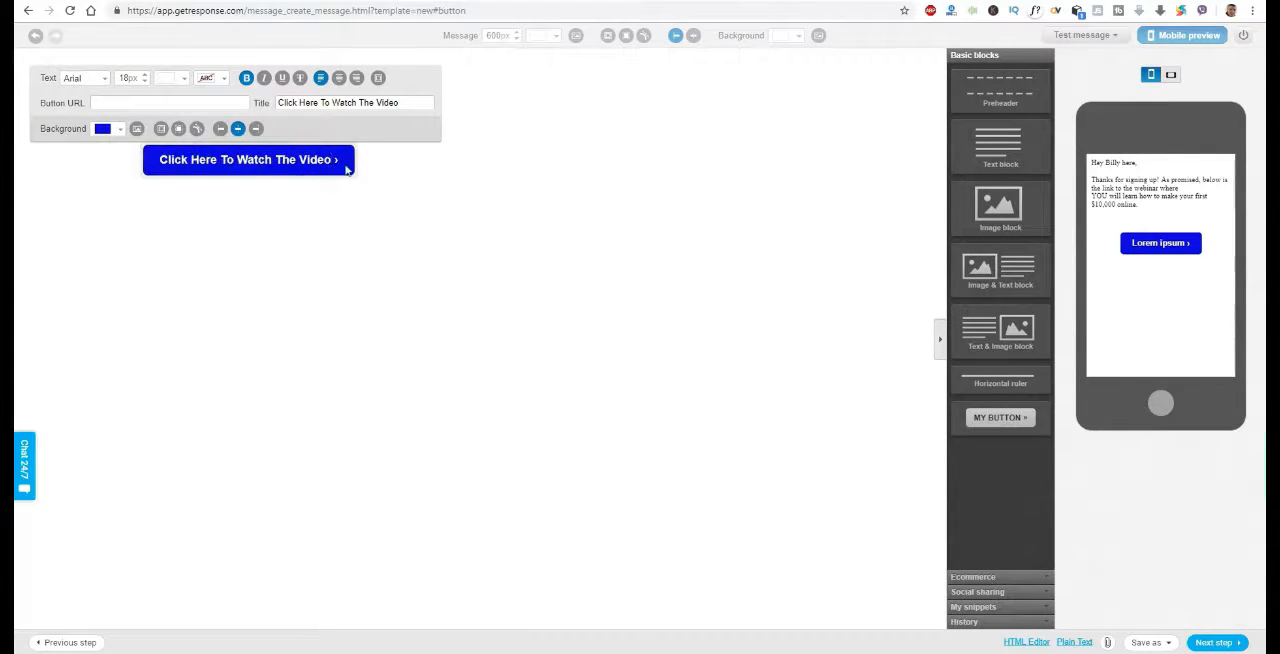
{"action": "left_click", "coordinate": [194, 57]}
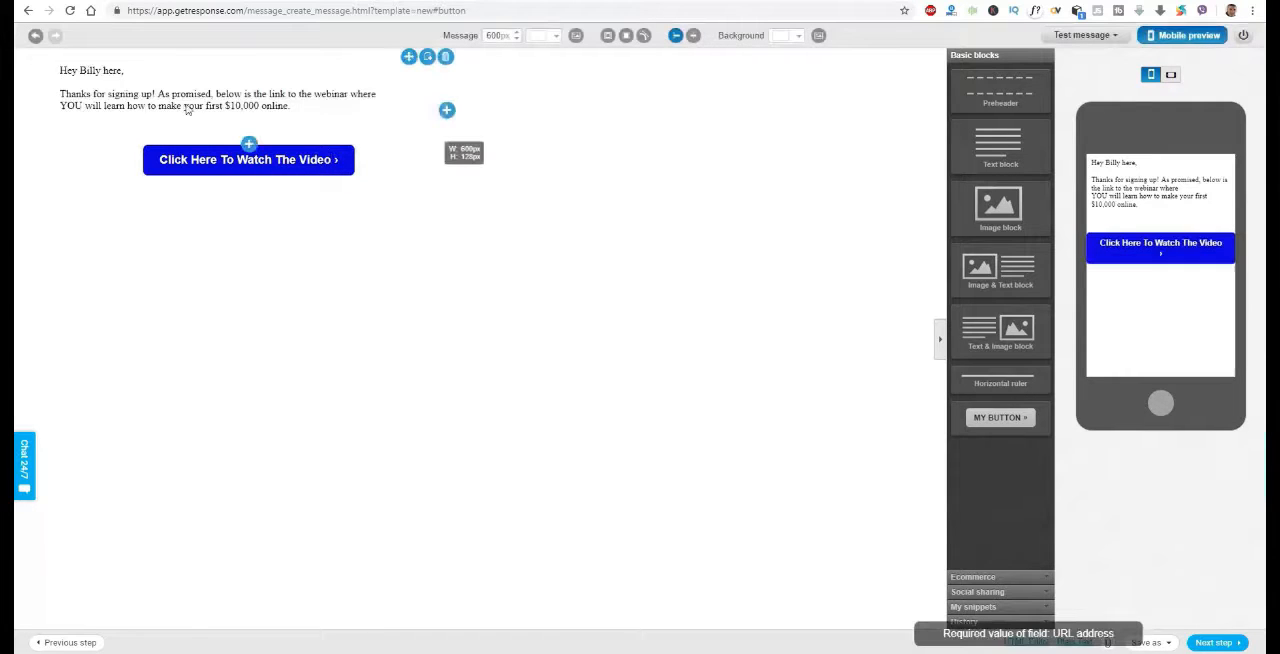
Save the email message as a draft
{"action": "left_click", "coordinate": [303, 166]}
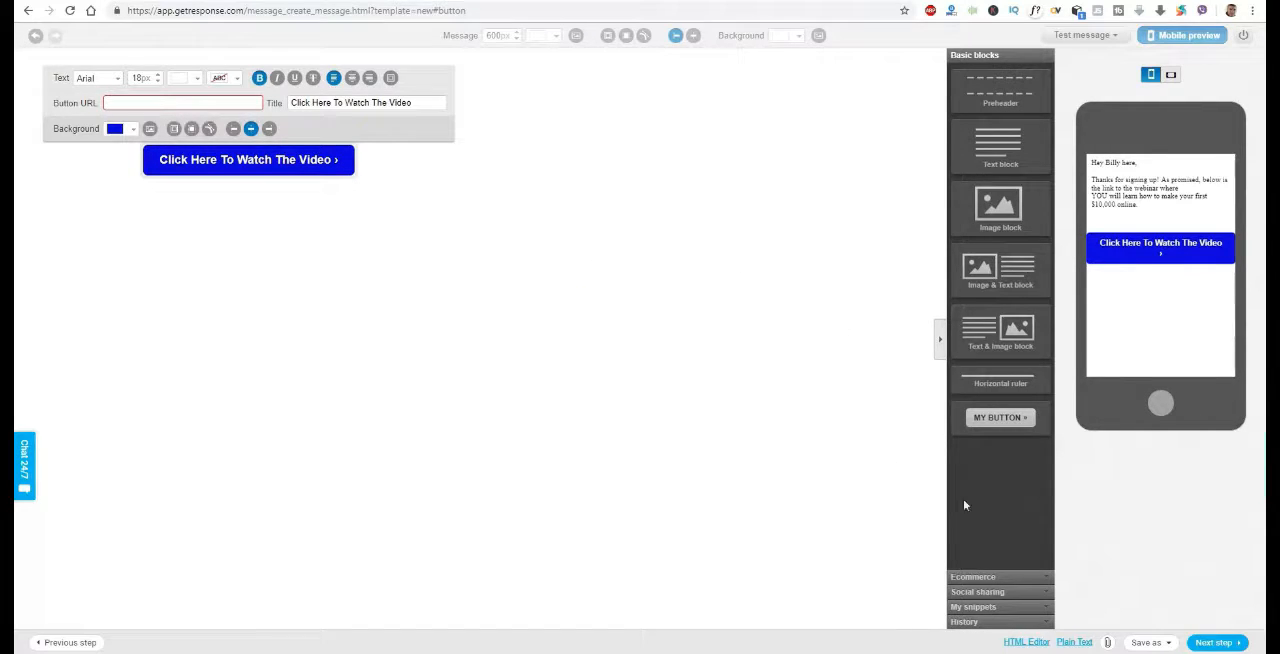
{"action": "mouse_move", "coordinate": [1167, 646]}
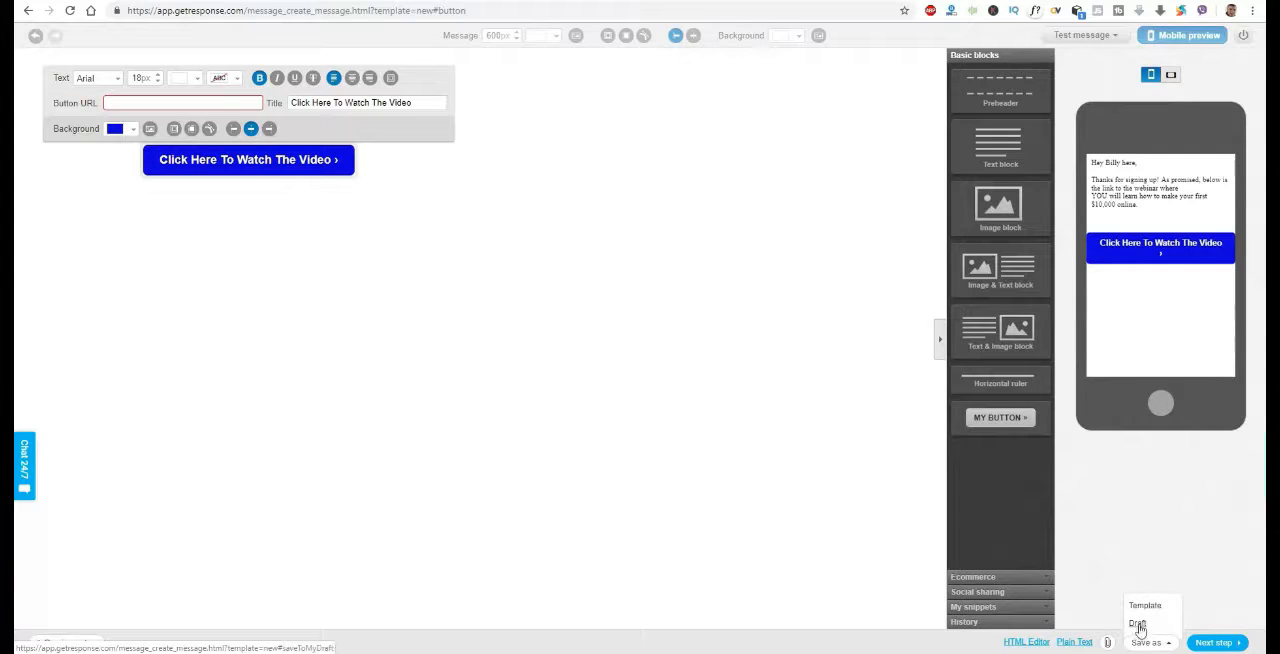
{"action": "left_click", "coordinate": [1138, 625]}
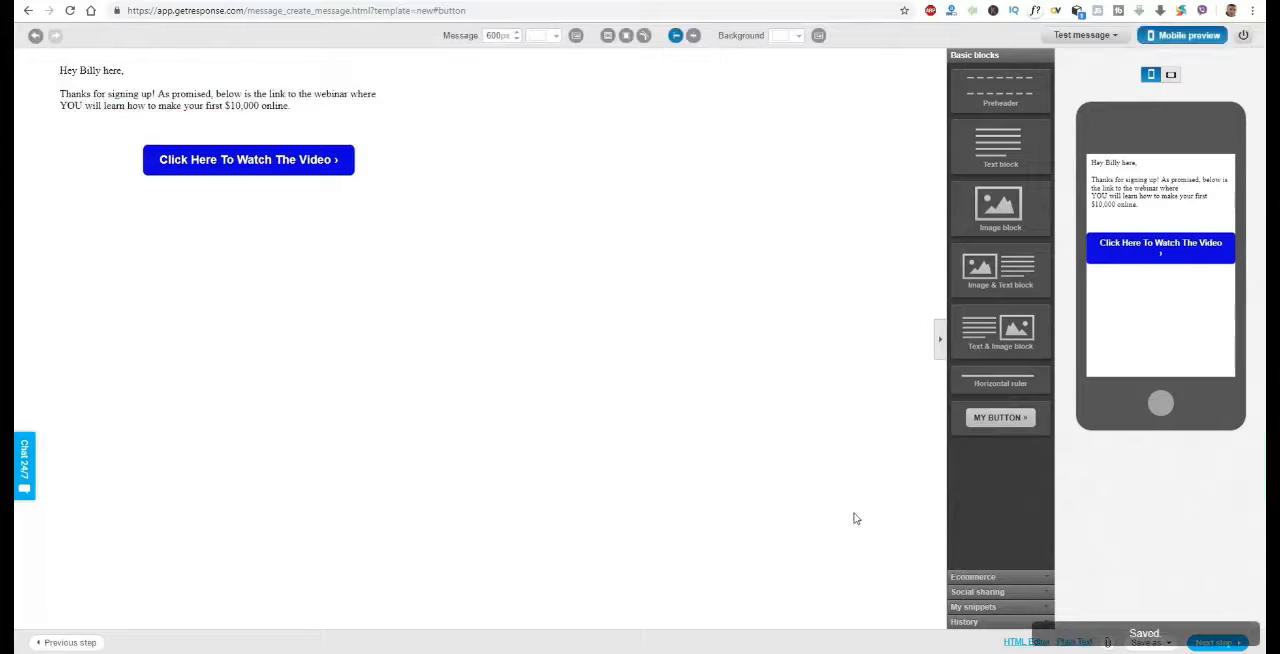
{"action": "mouse_move", "coordinate": [331, 166]}
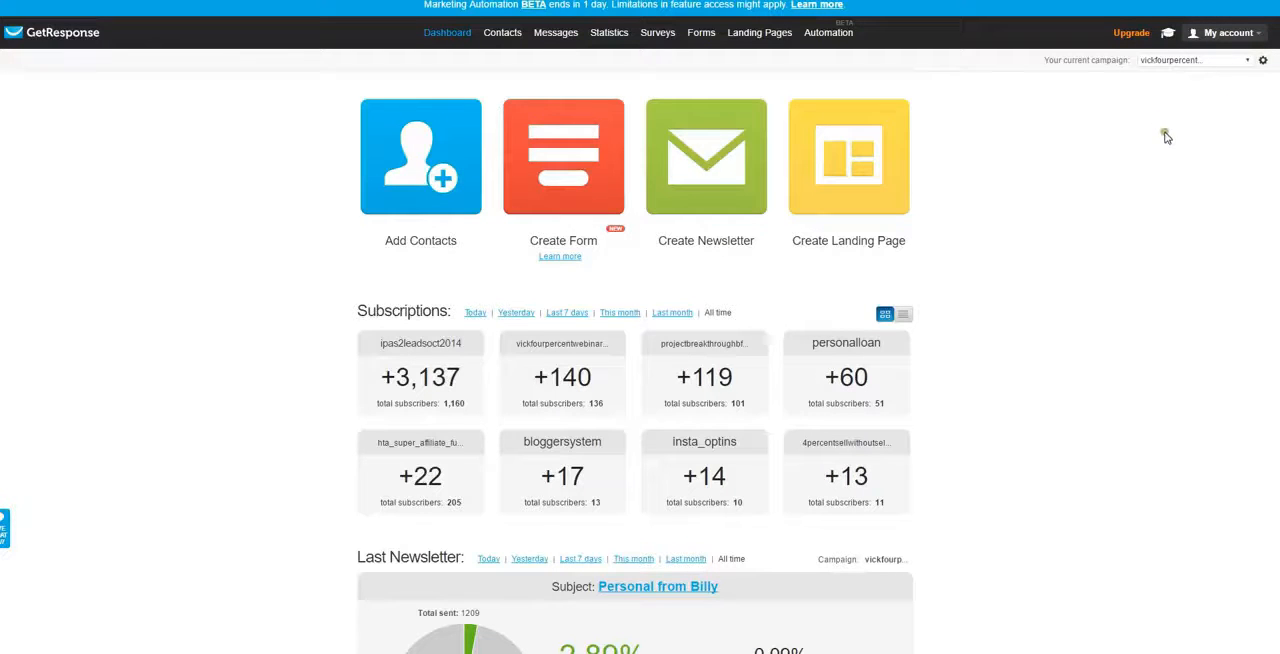
Create a new campaign named "billy_ins" from the dashboard's current campaign list
{"action": "left_click", "coordinate": [1248, 64]}
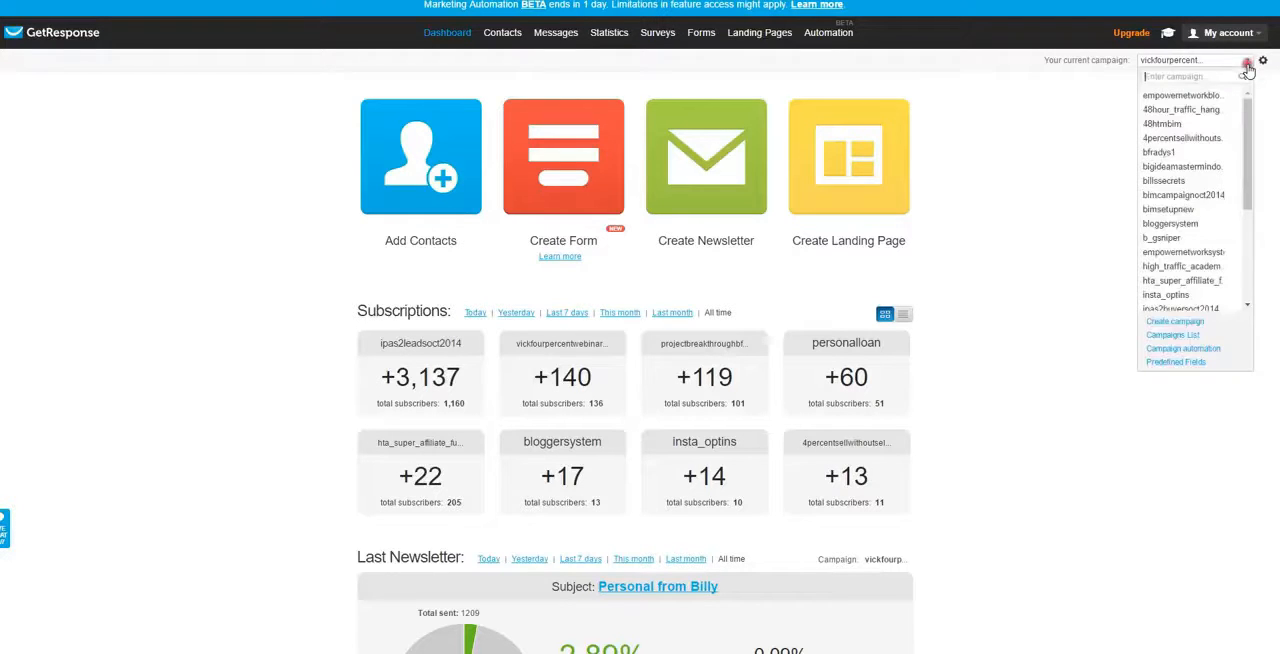
{"action": "left_click", "coordinate": [1189, 323]}
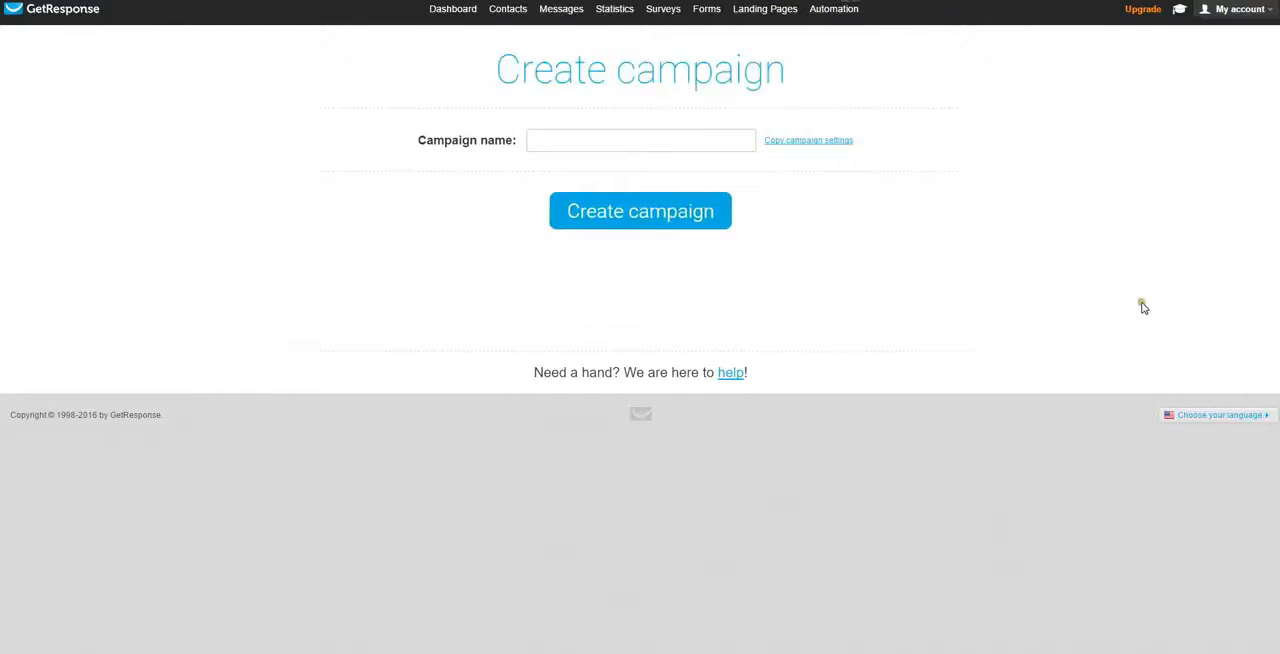
{"action": "left_click", "coordinate": [598, 142]}
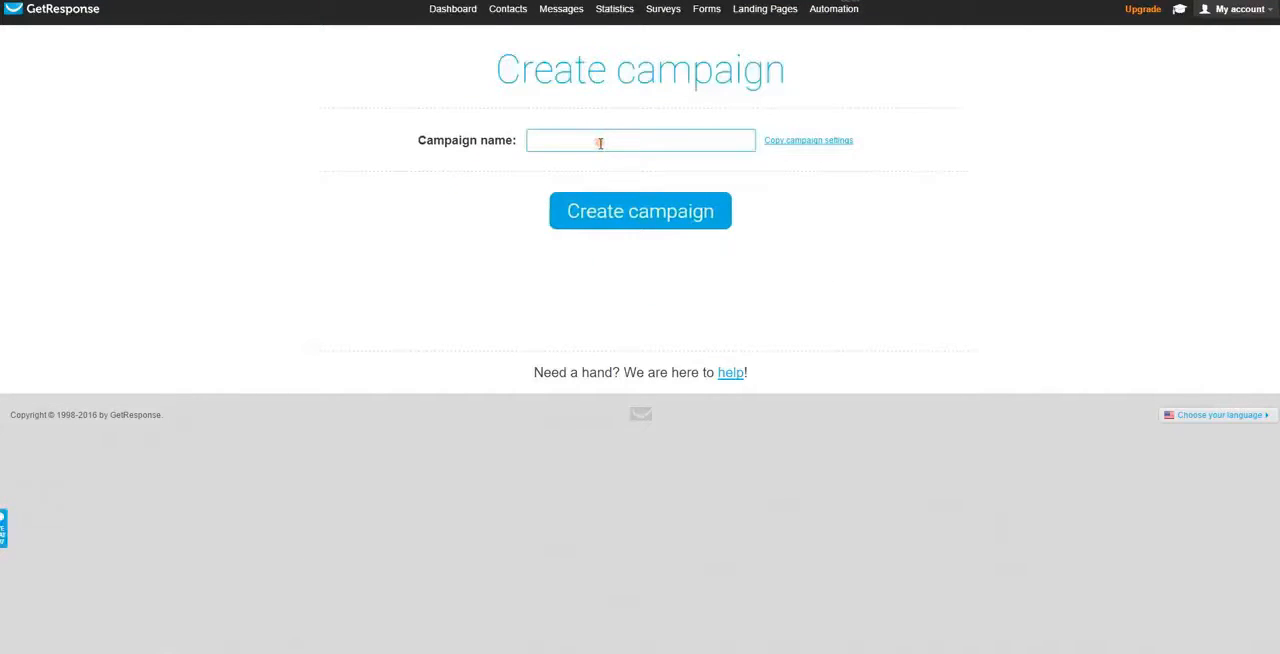
{"action": "type", "text": "bi"}
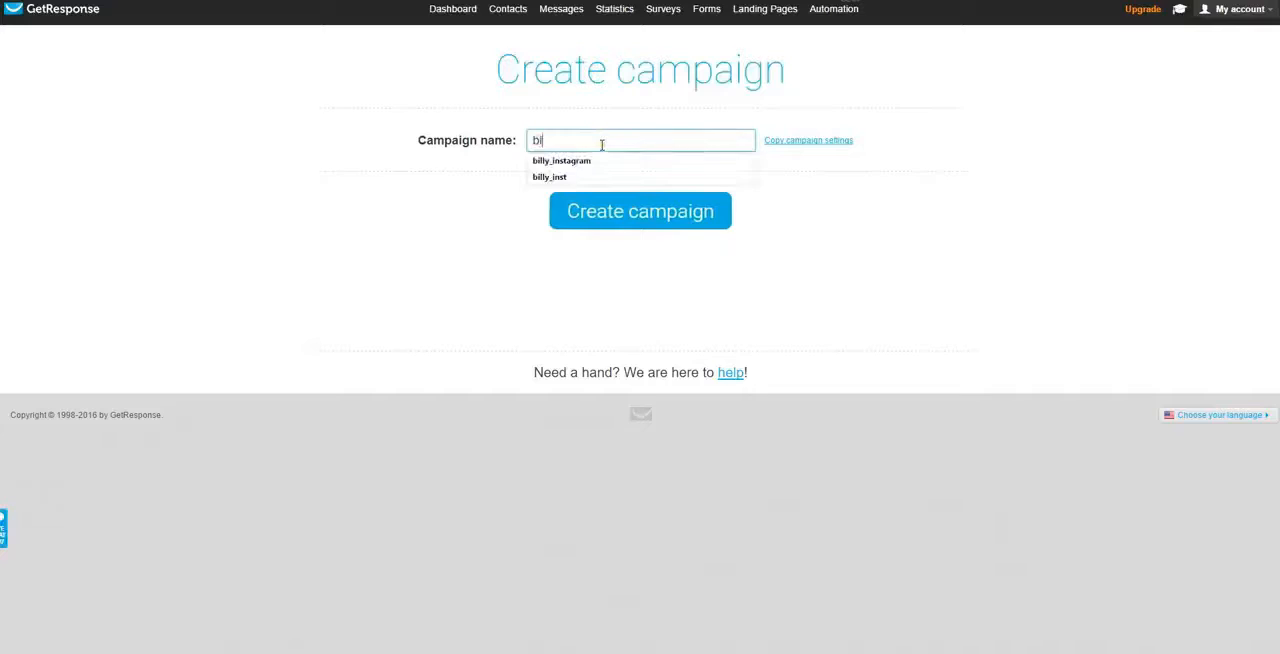
{"action": "type", "text": "lly_ins"}
{"action": "left_click", "coordinate": [667, 222]}
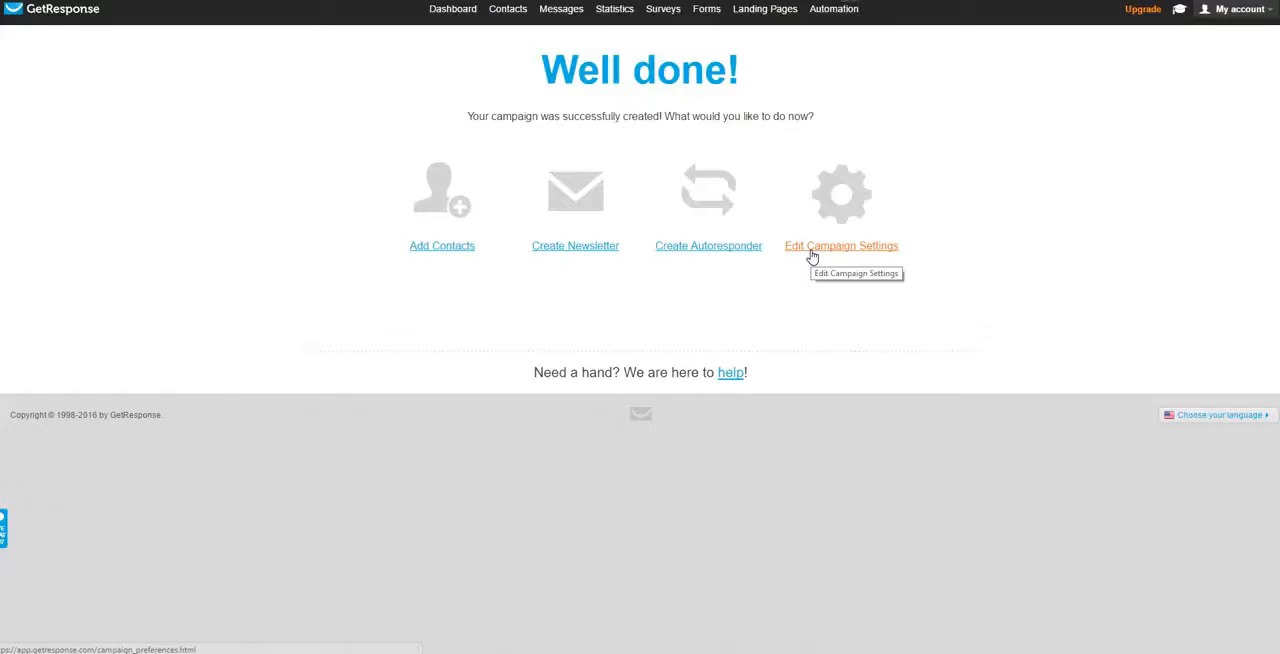
Turn off subscriber notifications in the new campaign's general settings and open its permission settings
{"action": "left_click", "coordinate": [812, 256]}
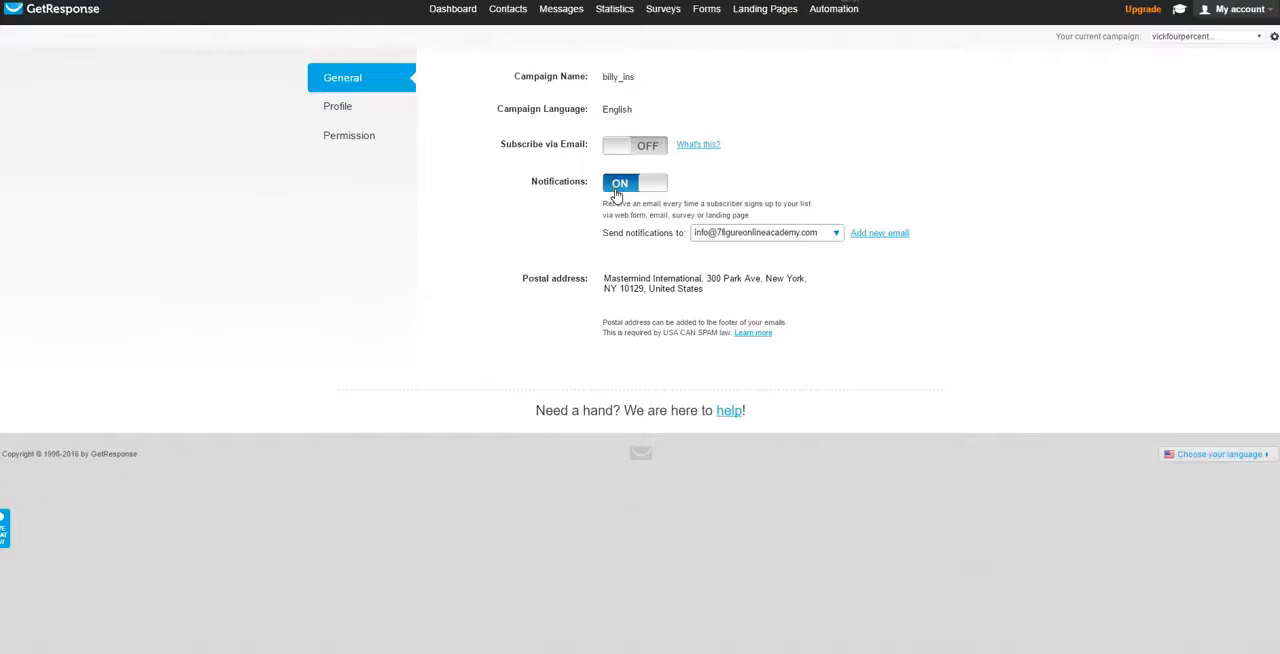
{"action": "left_click", "coordinate": [615, 190]}
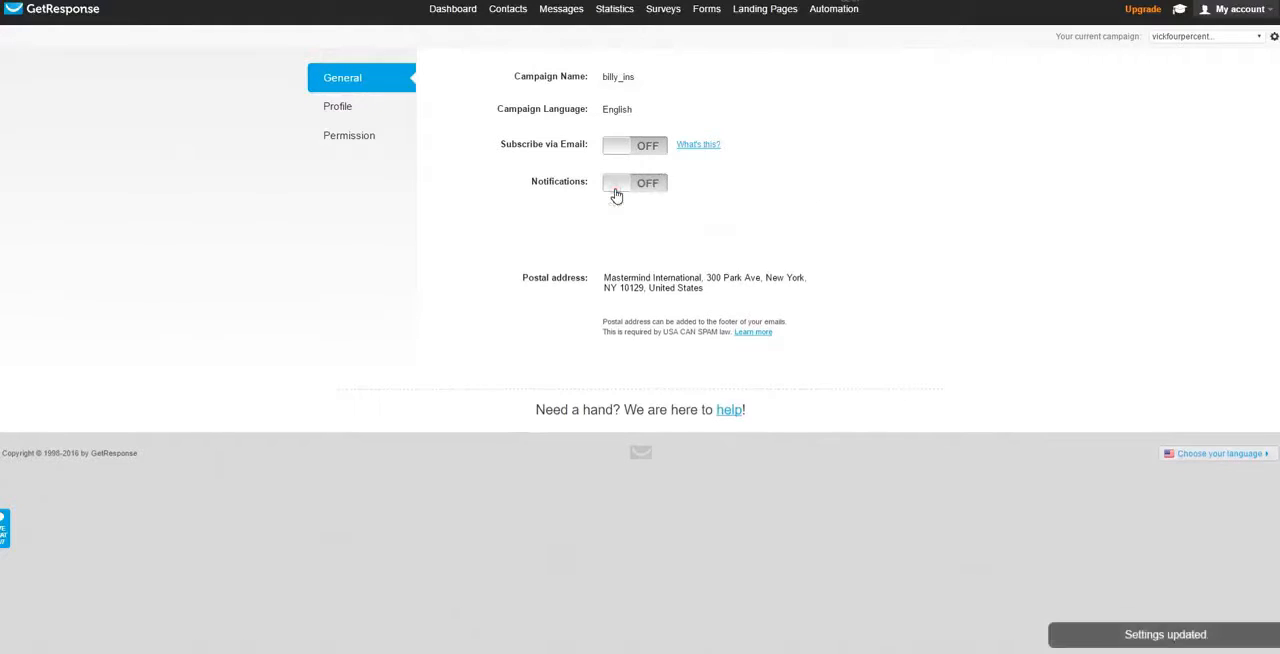
{"action": "left_click", "coordinate": [349, 139]}
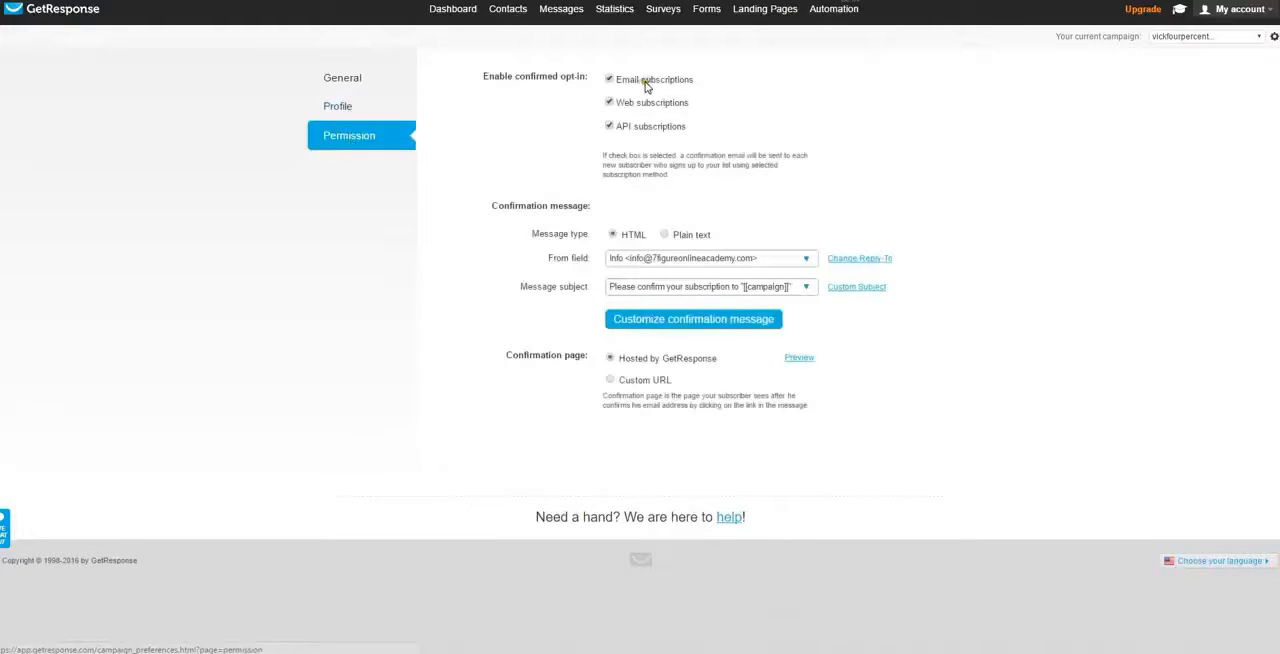
Disable confirmed opt-in for email, web and API subscriptions in the campaign's permission settings
{"action": "left_click", "coordinate": [610, 80]}
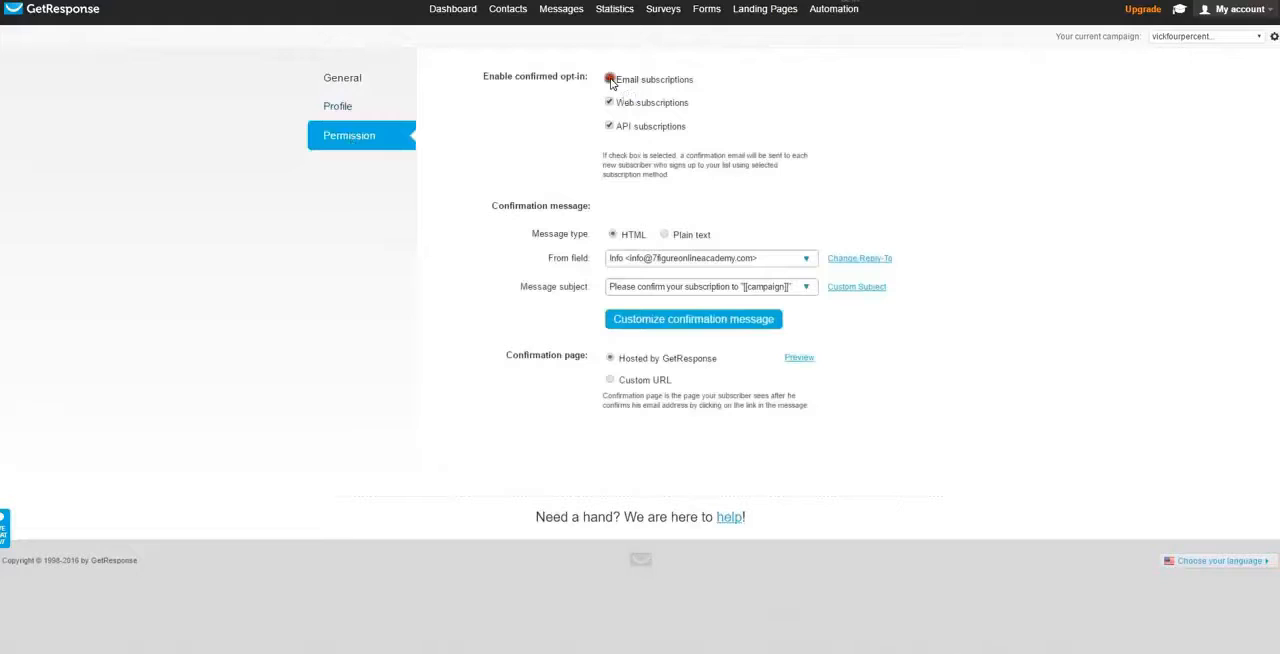
{"action": "left_click", "coordinate": [609, 103]}
{"action": "left_click", "coordinate": [610, 127]}
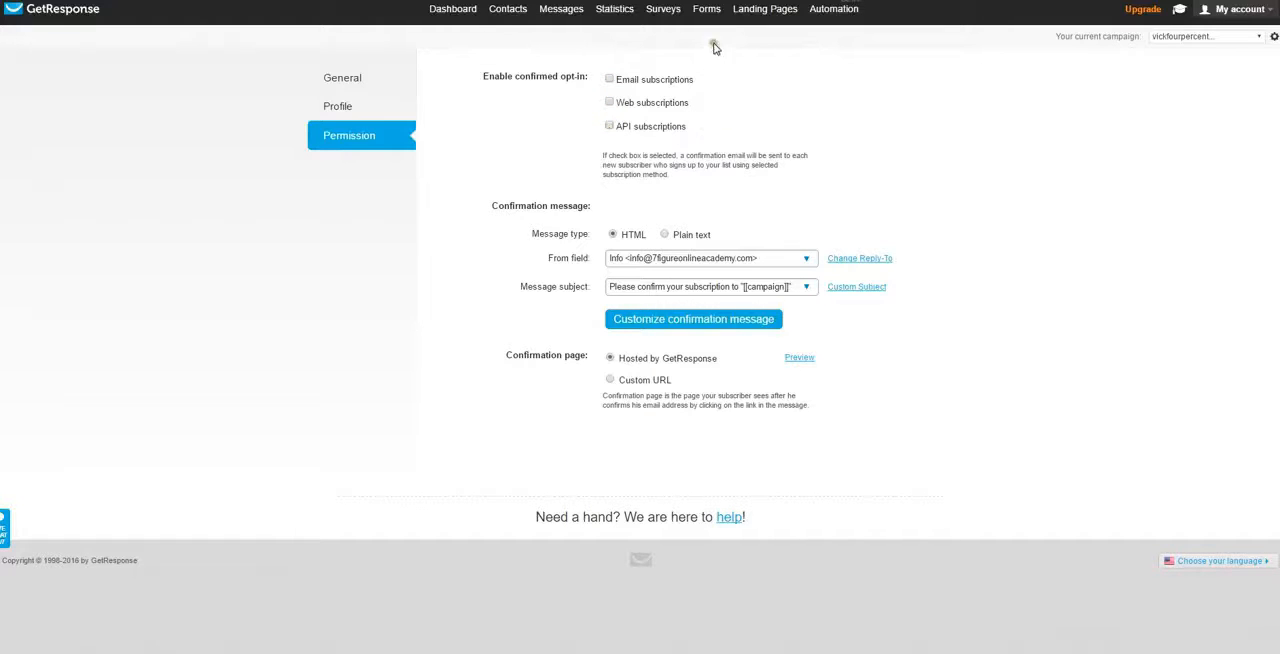
Open the page for creating a new sign-up form
{"action": "mouse_move", "coordinate": [709, 15]}
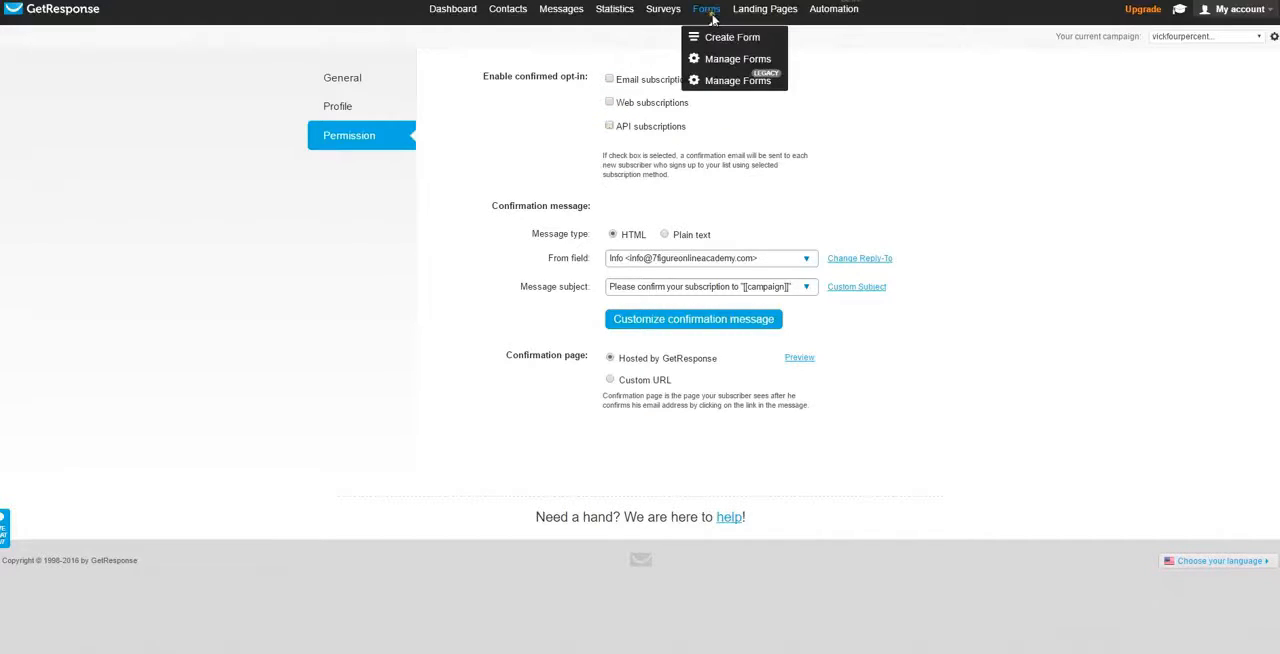
{"action": "left_click", "coordinate": [727, 40]}
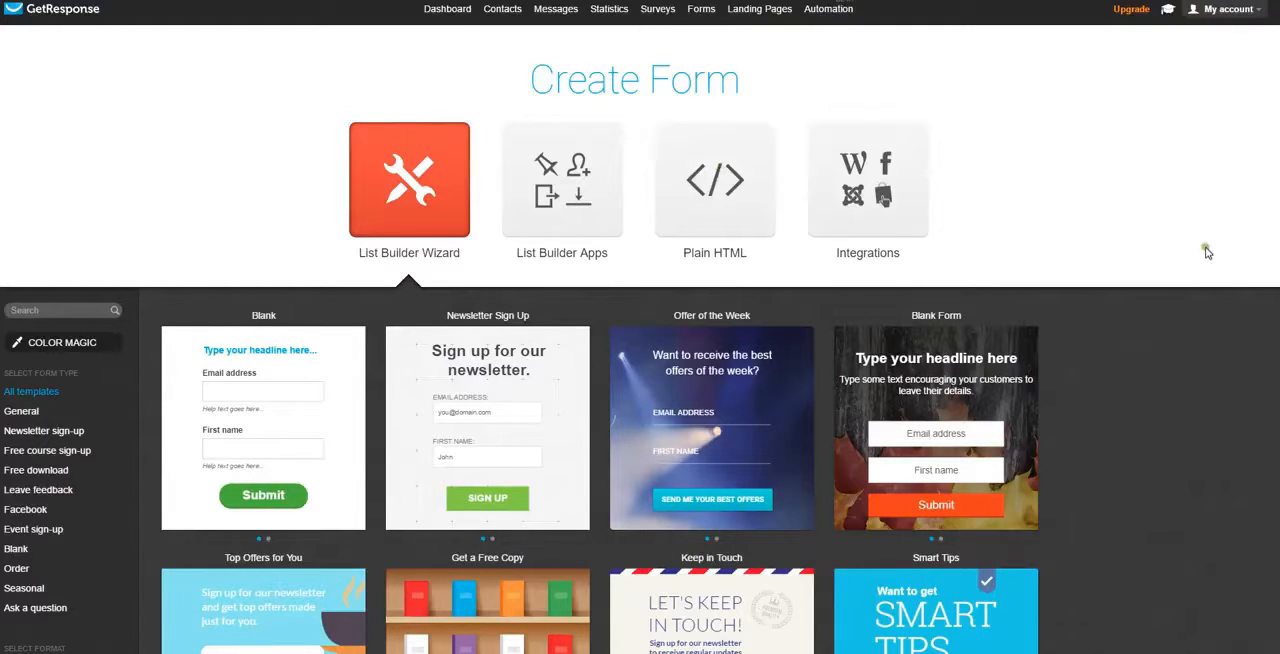
{"action": "scroll", "coordinate": [1206, 265], "scroll_direction": "down", "scroll_amount": 1}
{"action": "scroll", "coordinate": [1199, 276], "scroll_direction": "up", "scroll_amount": 1}
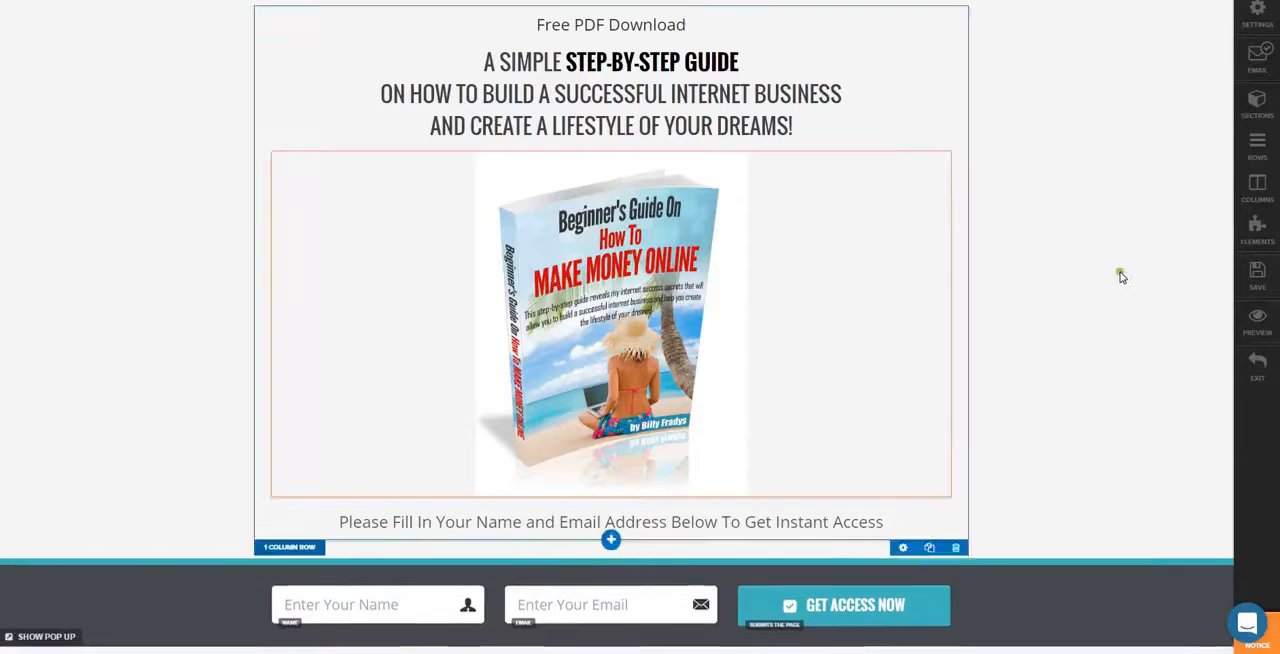
Switch to ClickFunnels and copy the URL of the funnel's Thank You step
{"action": "left_click", "coordinate": [1266, 285]}
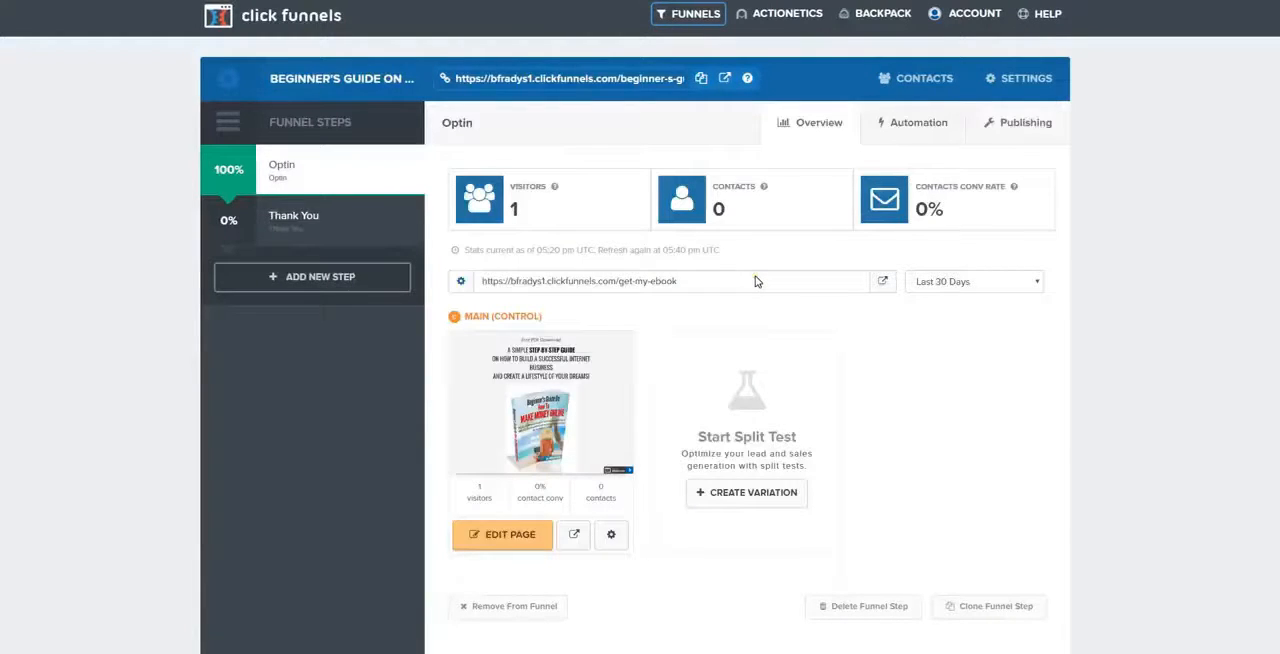
{"action": "left_click", "coordinate": [294, 218]}
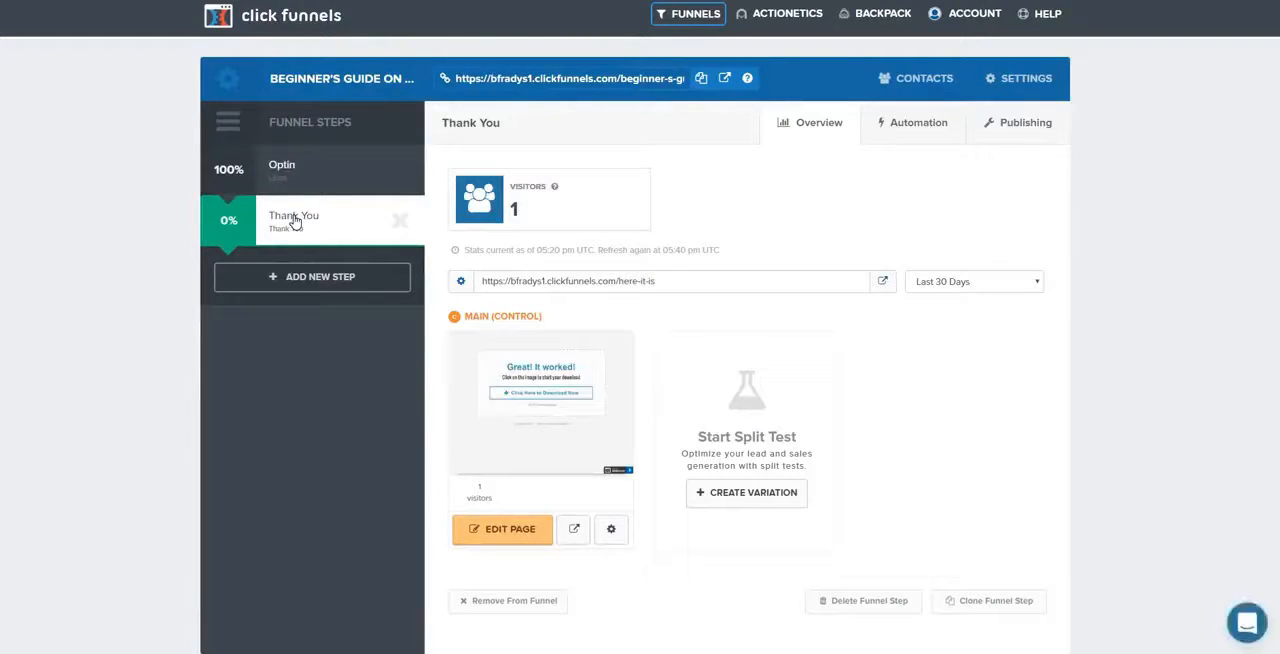
{"action": "left_click_drag", "start_coordinate": [668, 282], "coordinate": [482, 283]}
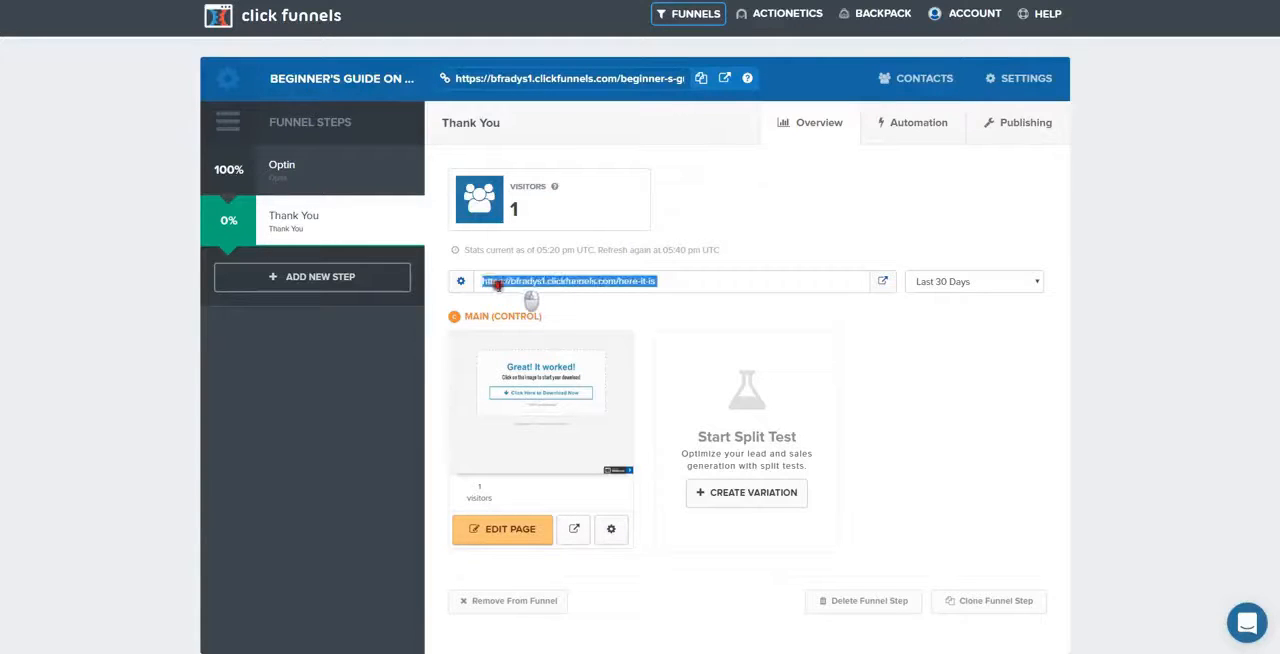
{"action": "right_click", "coordinate": [526, 281]}
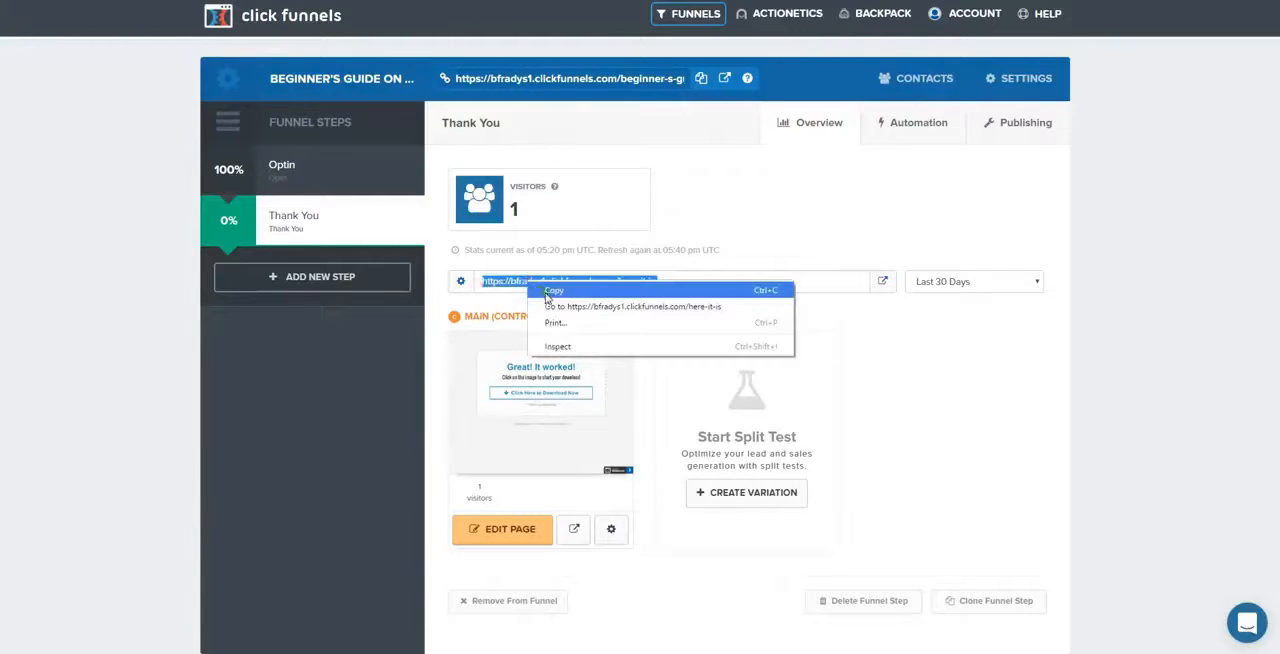
{"action": "left_click", "coordinate": [547, 292]}
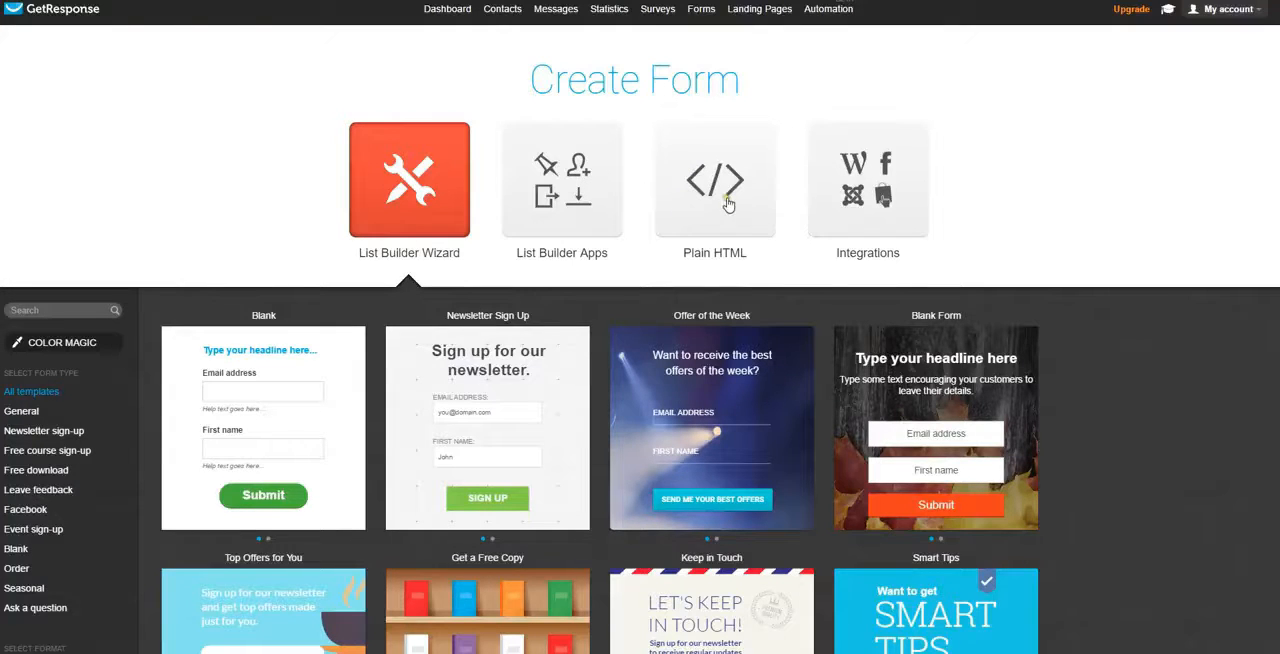
In GetResponse, choose a Plain HTML form for the billy_ins campaign and add subscribers to the cycle on day 0
{"action": "scroll", "coordinate": [1222, 222], "scroll_direction": "down", "scroll_amount": 5}
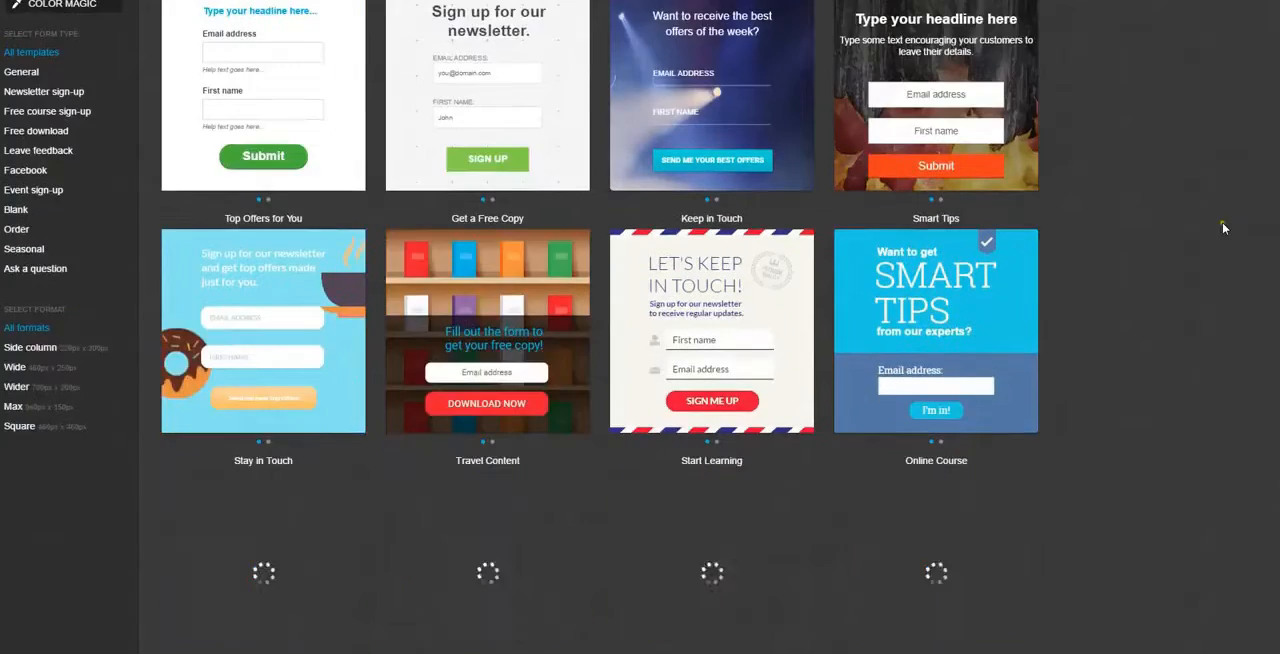
{"action": "scroll", "coordinate": [1222, 222], "scroll_direction": "up", "scroll_amount": 5}
{"action": "left_click", "coordinate": [713, 191]}
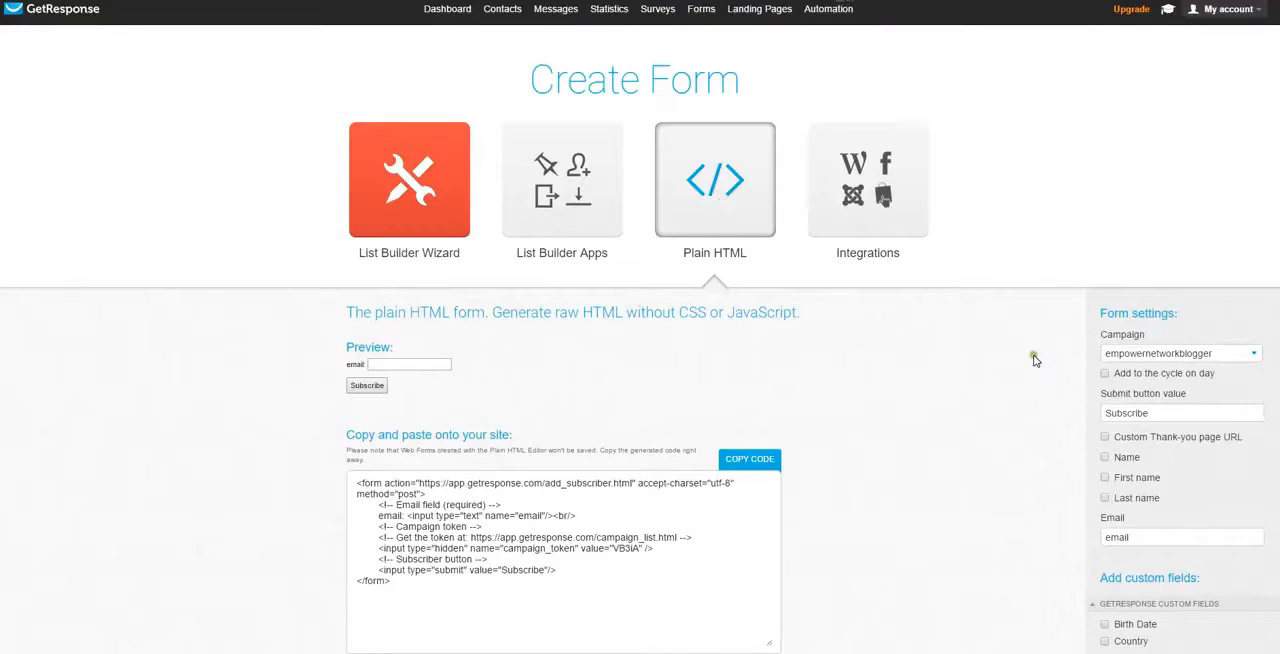
{"action": "scroll", "coordinate": [1020, 345], "scroll_direction": "down", "scroll_amount": 1}
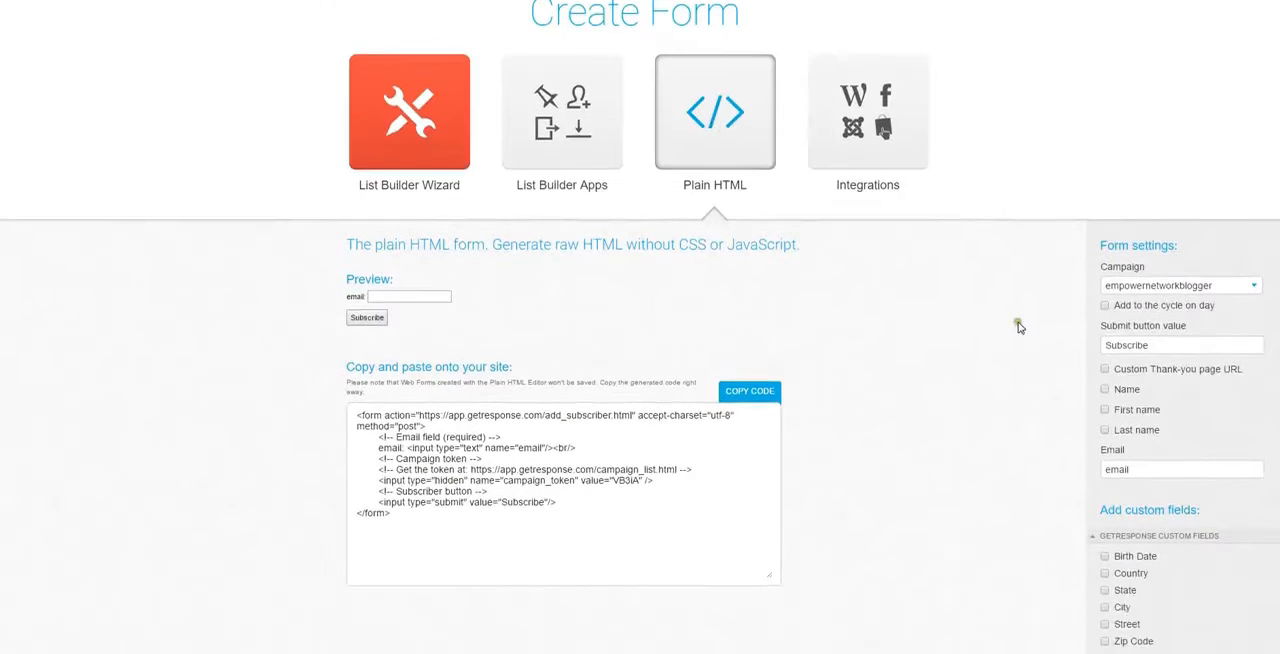
{"action": "left_click", "coordinate": [1254, 287]}
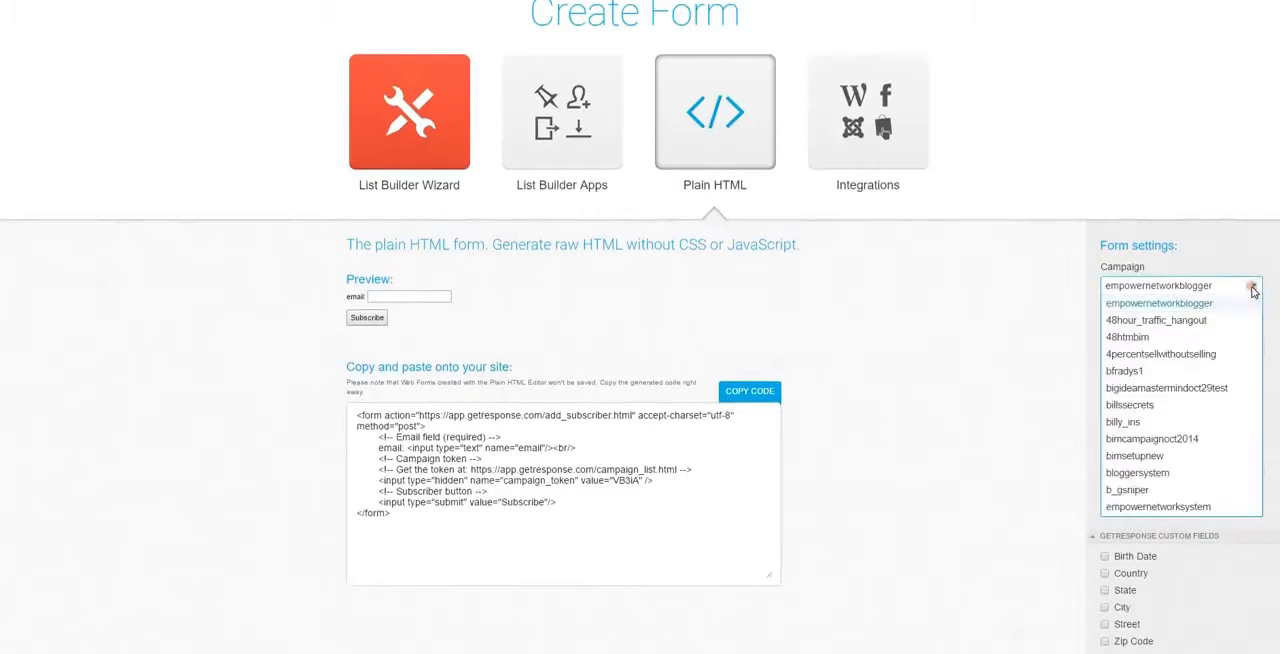
{"action": "left_click", "coordinate": [1146, 424]}
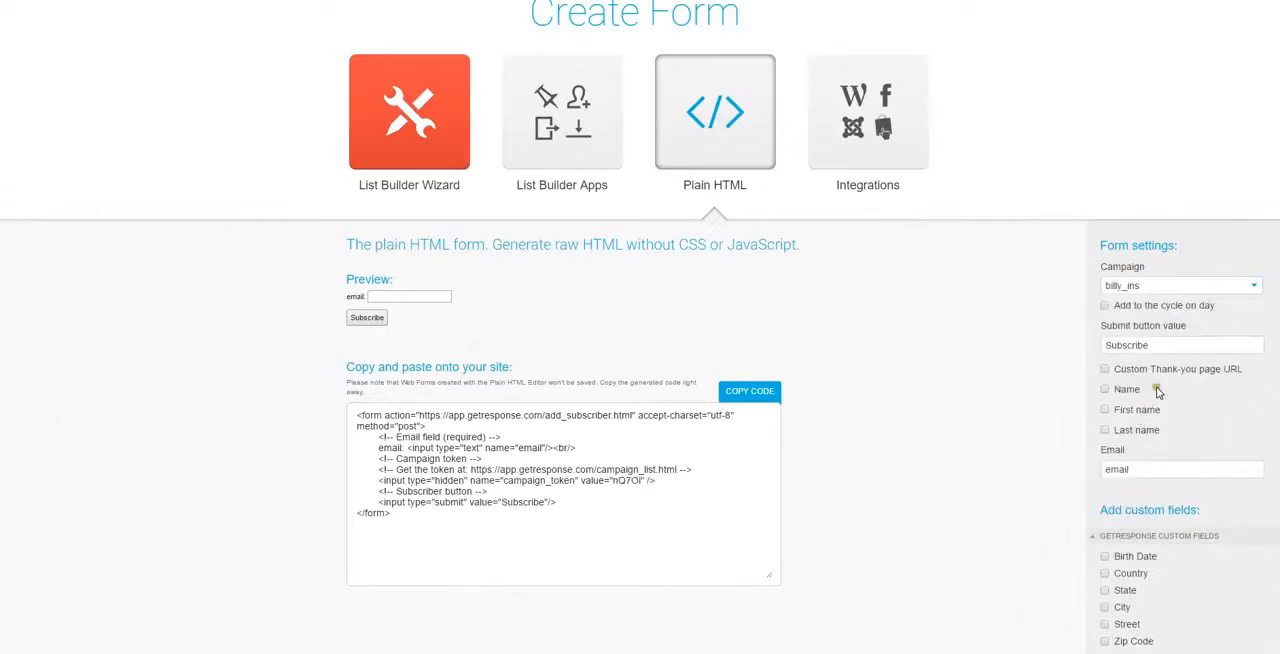
{"action": "left_click", "coordinate": [1105, 307]}
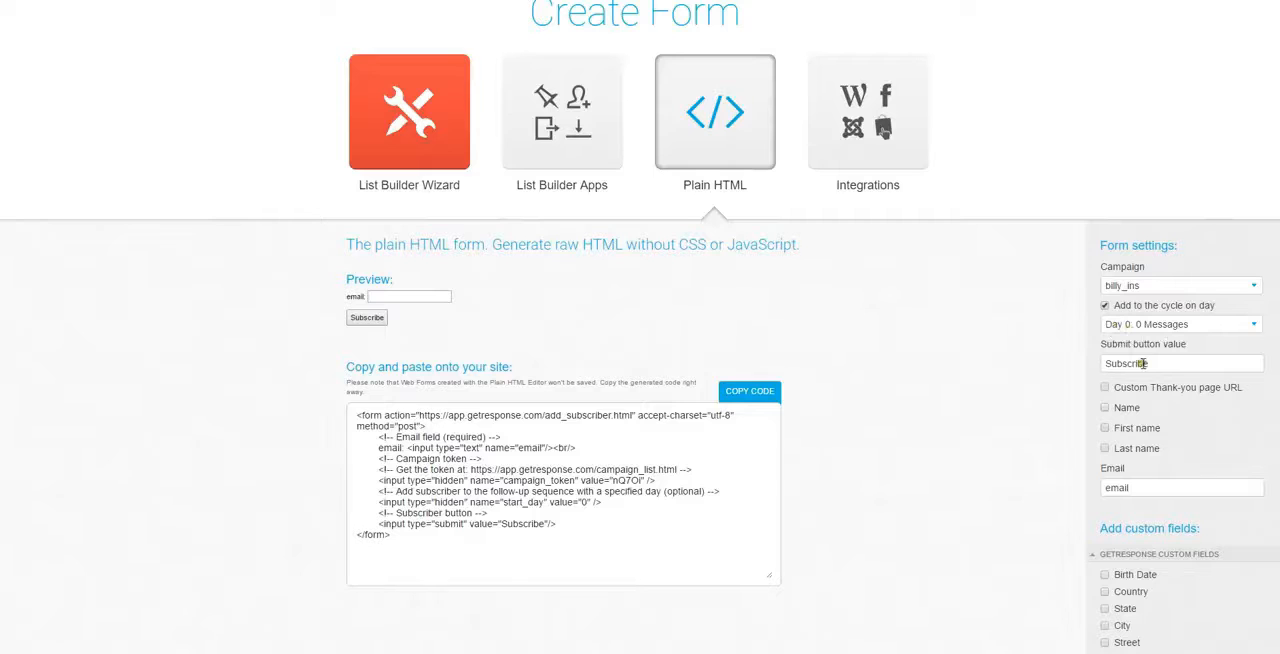
Enable a custom thank-you page URL using the copied Thank You address without its trailing space, and include the Name field
{"action": "scroll", "coordinate": [1120, 340], "scroll_direction": "down", "scroll_amount": 1}
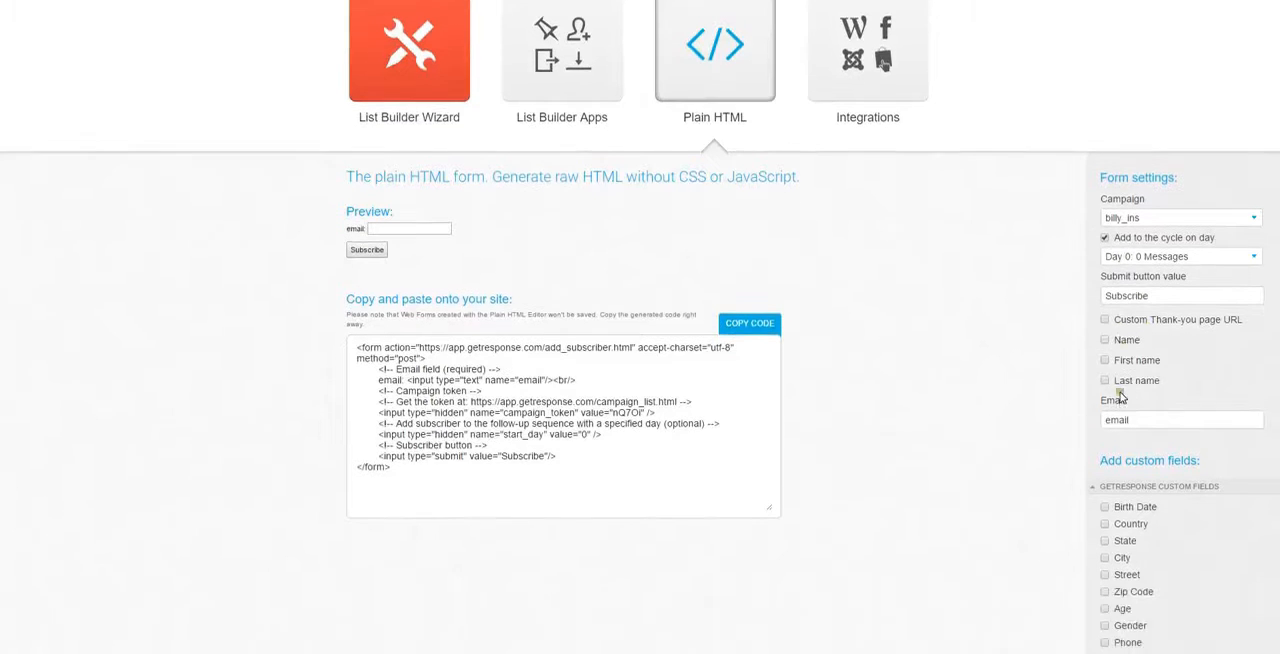
{"action": "left_click", "coordinate": [1106, 322]}
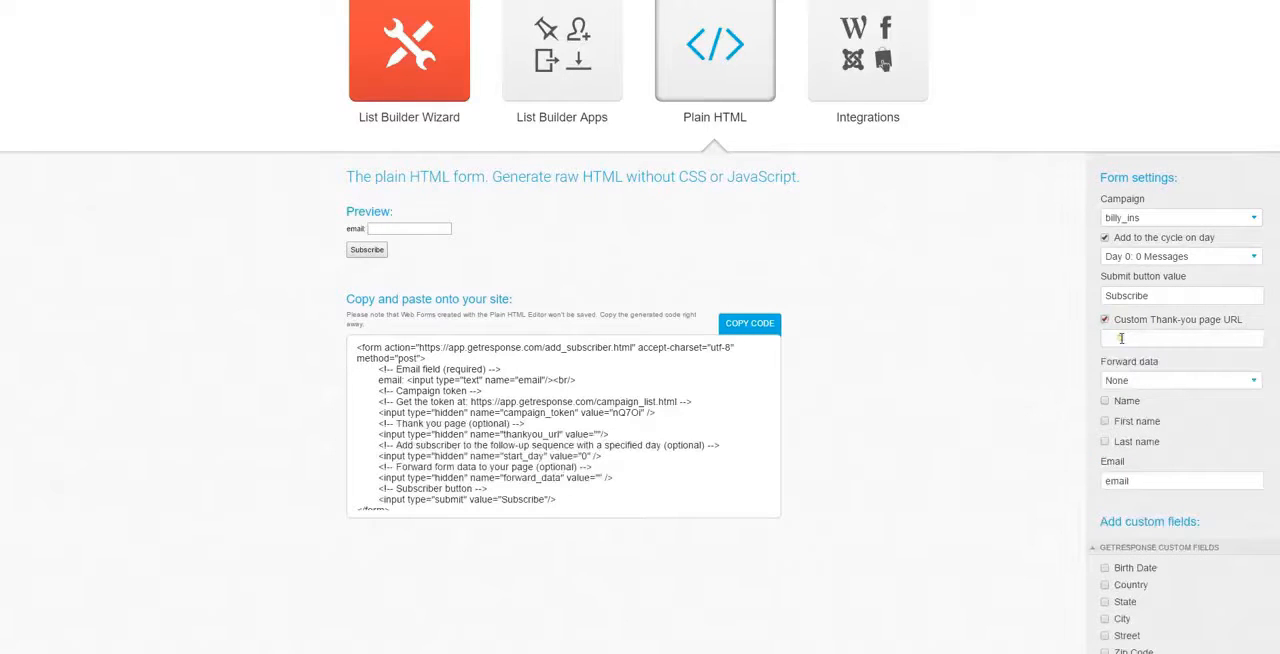
{"action": "left_click", "coordinate": [1121, 338]}
{"action": "right_click", "coordinate": [1121, 339]}
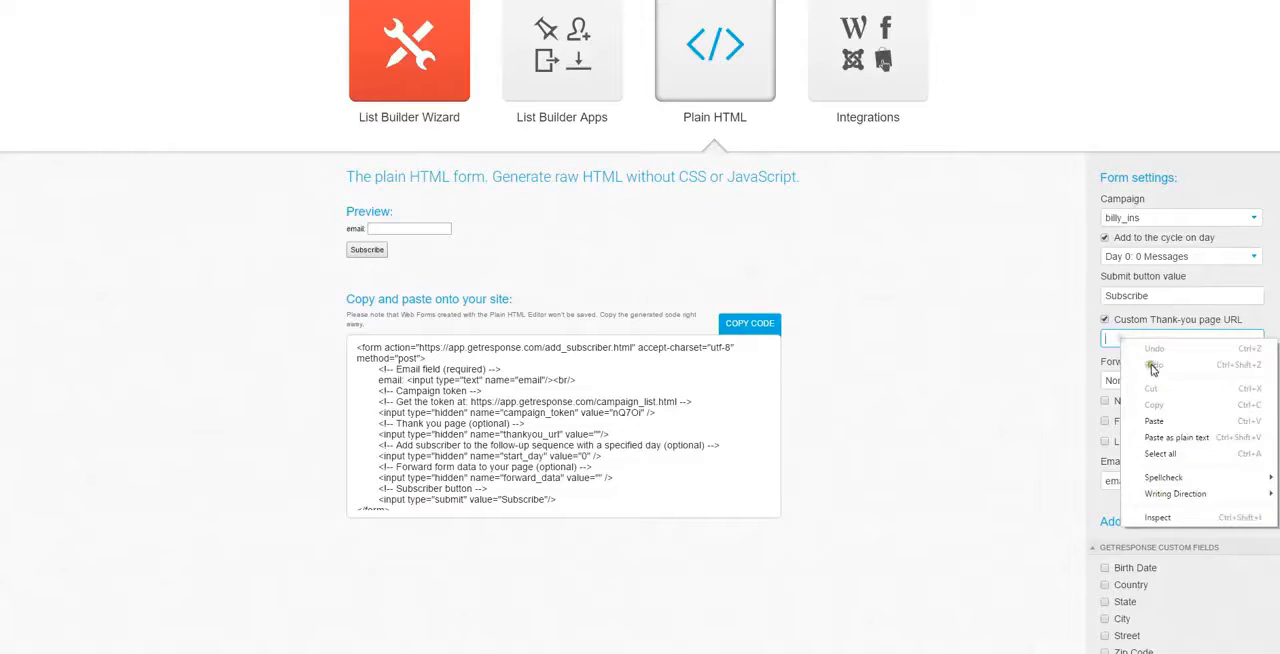
{"action": "left_click", "coordinate": [1166, 423]}
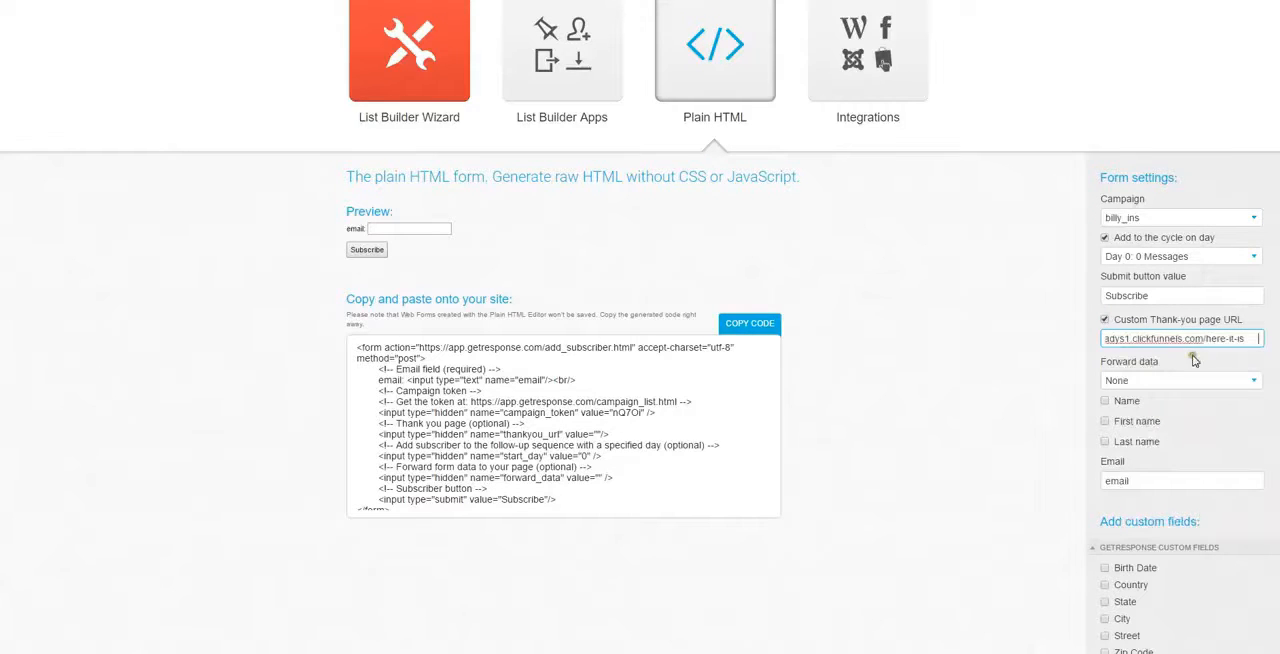
{"action": "key", "text": "BackSpace"}
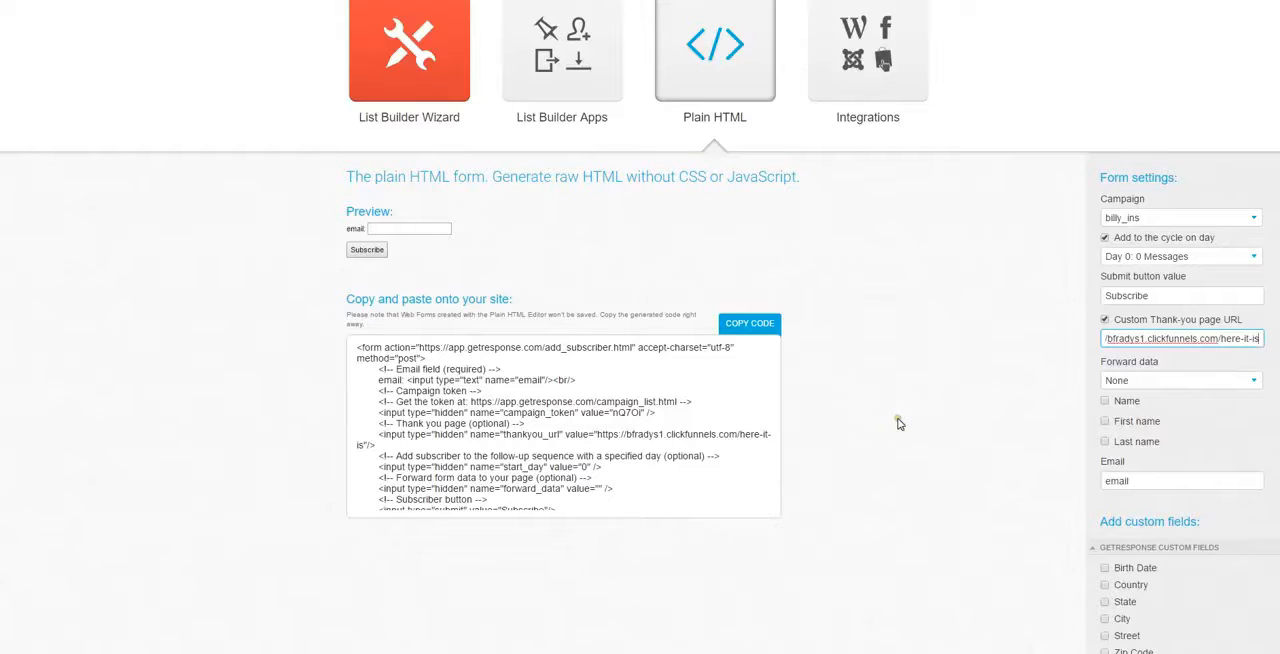
{"action": "left_click", "coordinate": [1105, 400]}
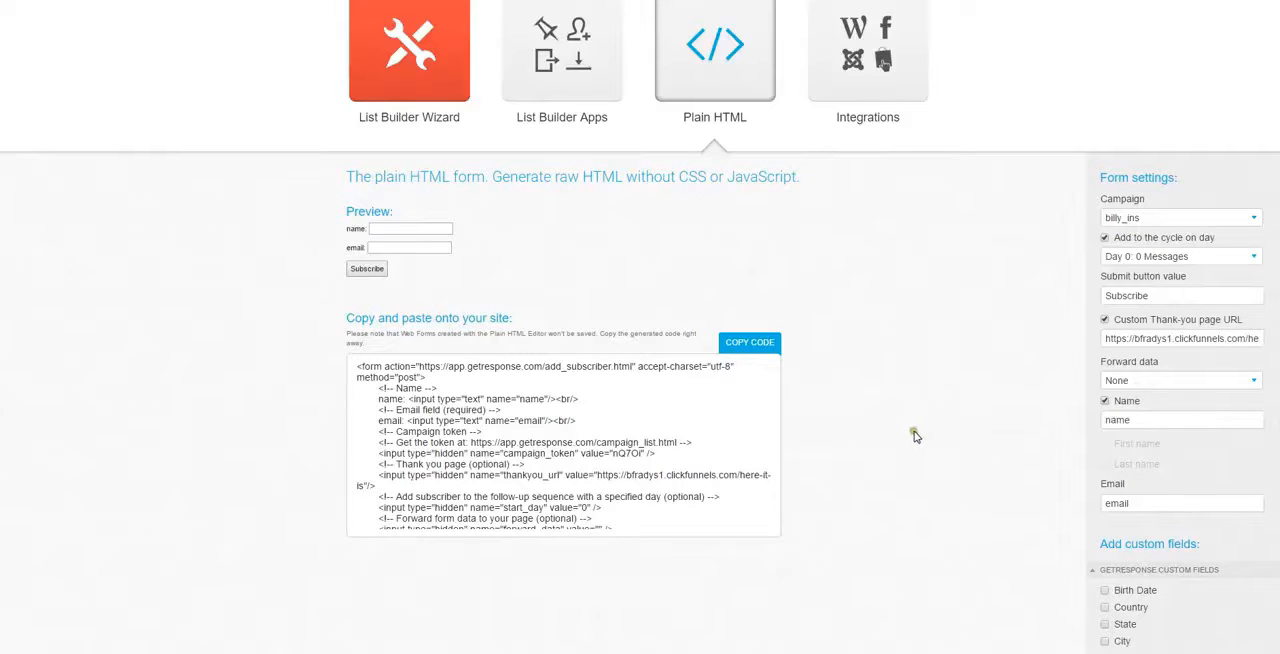
Copy the generated form code and open the funnel's Optin page in the ClickFunnels editor
{"action": "left_click", "coordinate": [762, 348]}
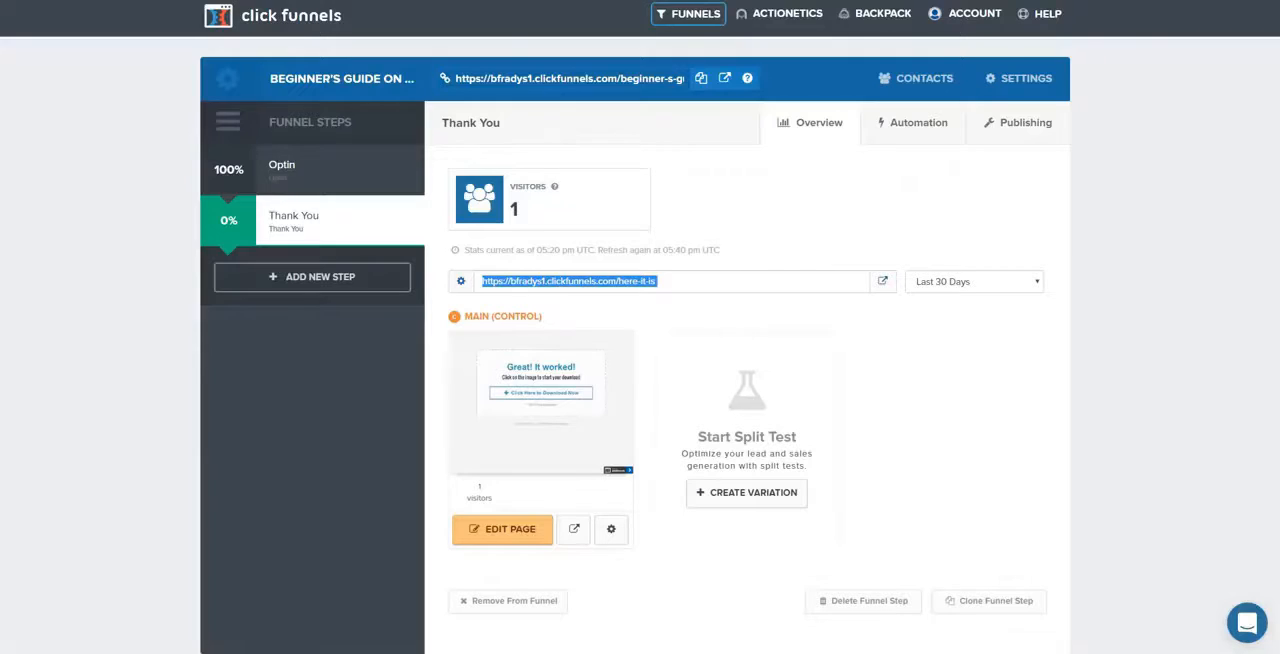
{"action": "left_click", "coordinate": [283, 168]}
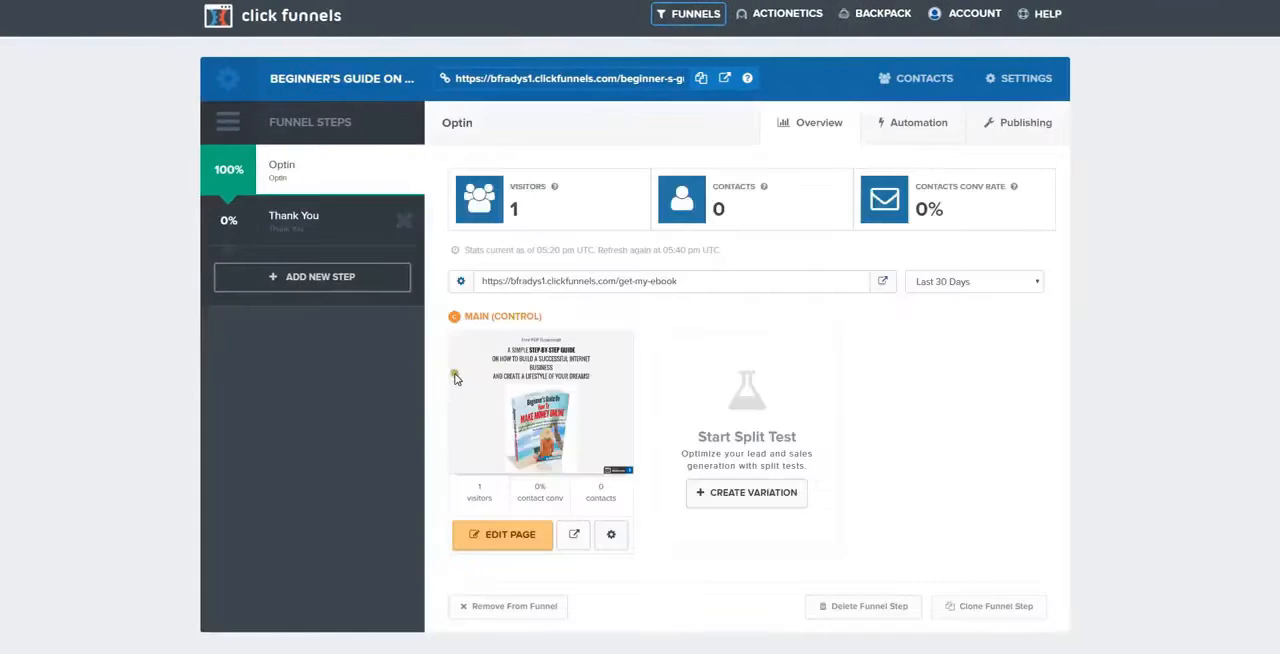
{"action": "scroll", "coordinate": [524, 552], "scroll_direction": "down", "scroll_amount": 1}
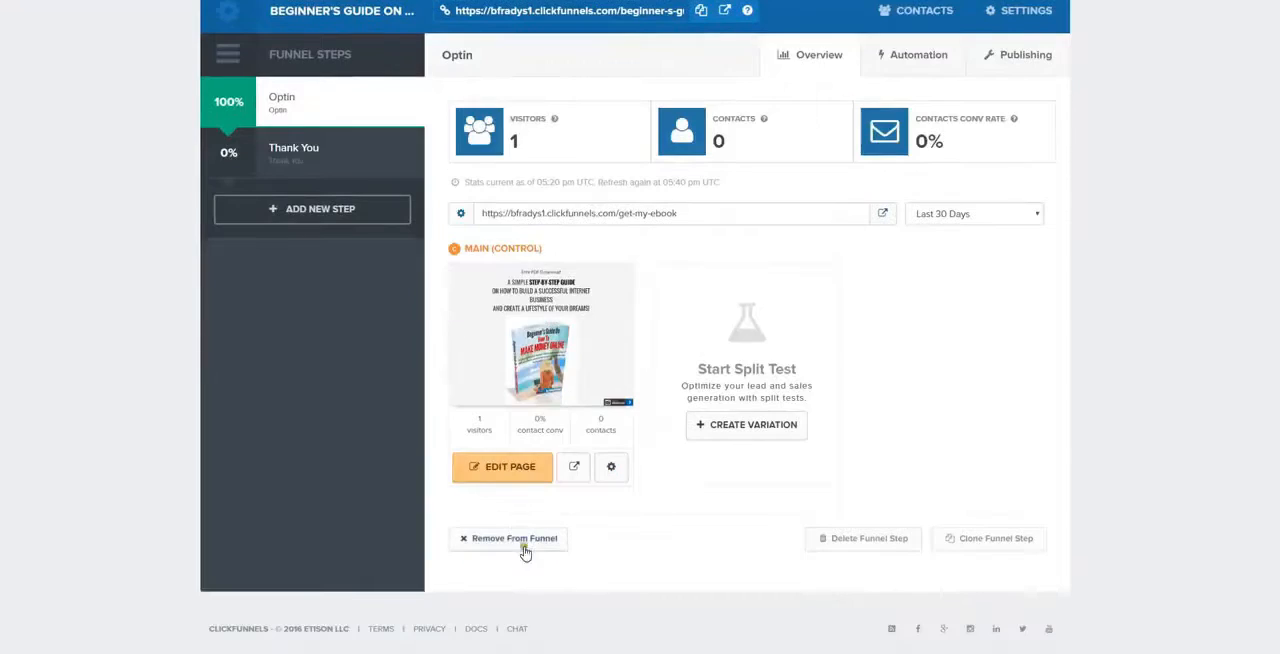
{"action": "left_click", "coordinate": [512, 477]}
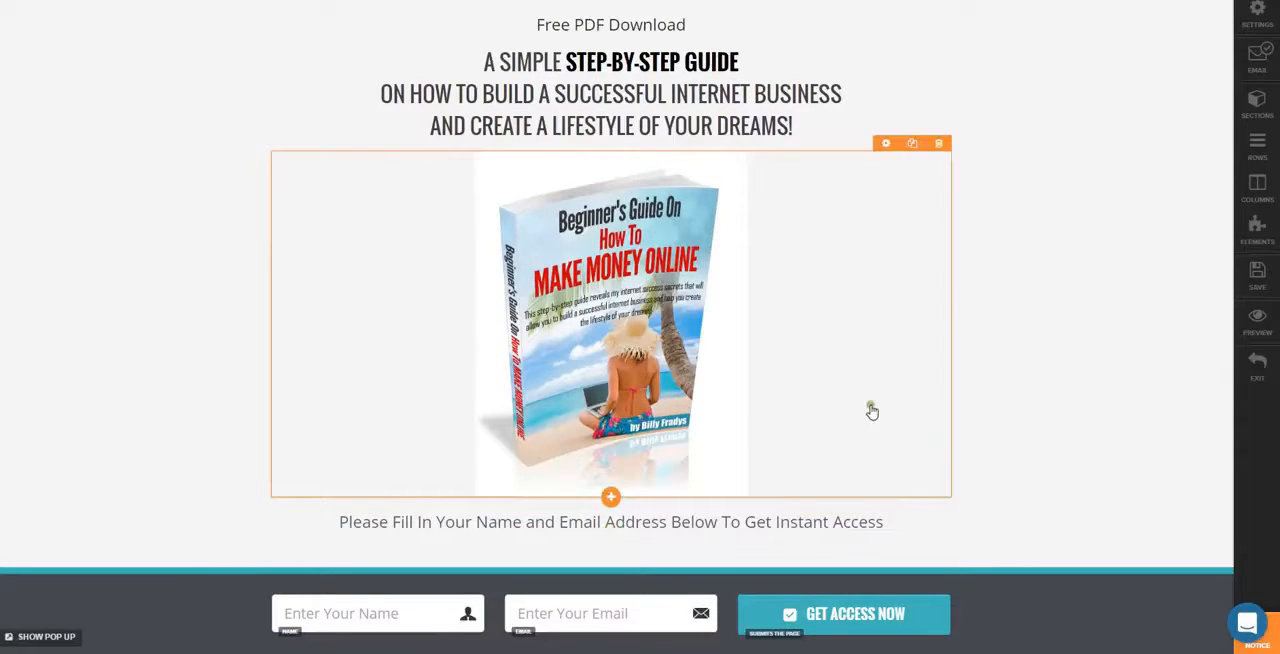
Remove the page's existing email integration and set up null (Html Form) with the Integrate Existing Form action
{"action": "left_click", "coordinate": [1258, 58]}
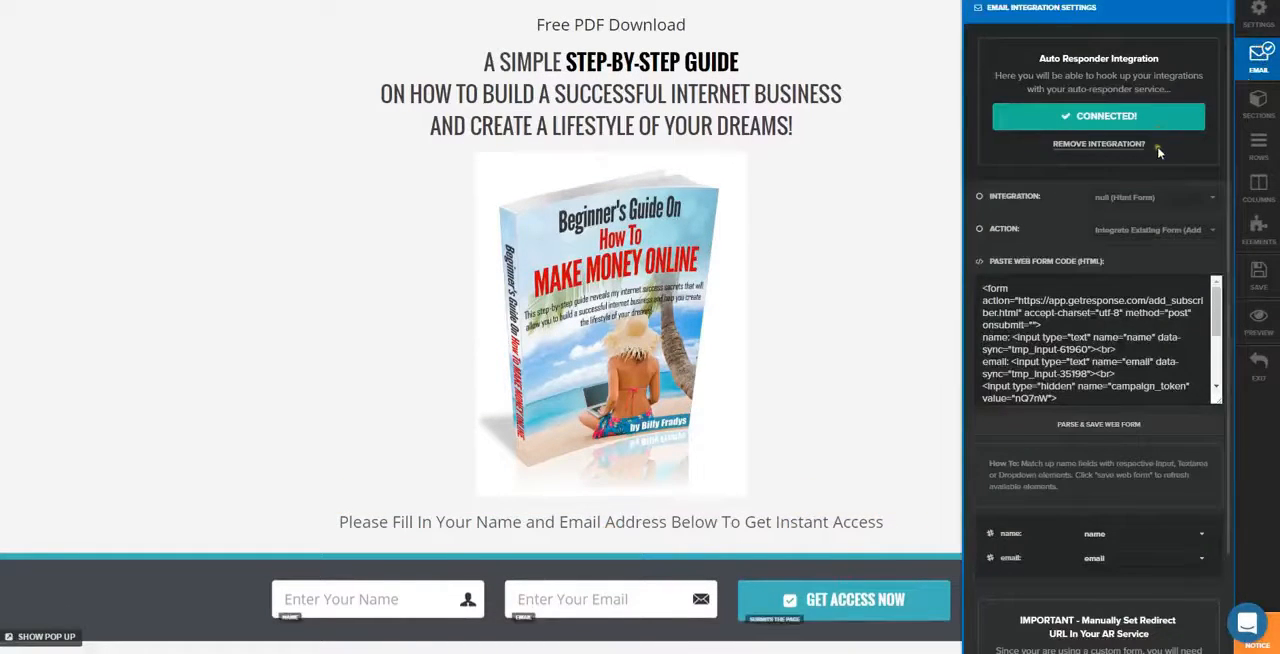
{"action": "left_click", "coordinate": [1110, 146]}
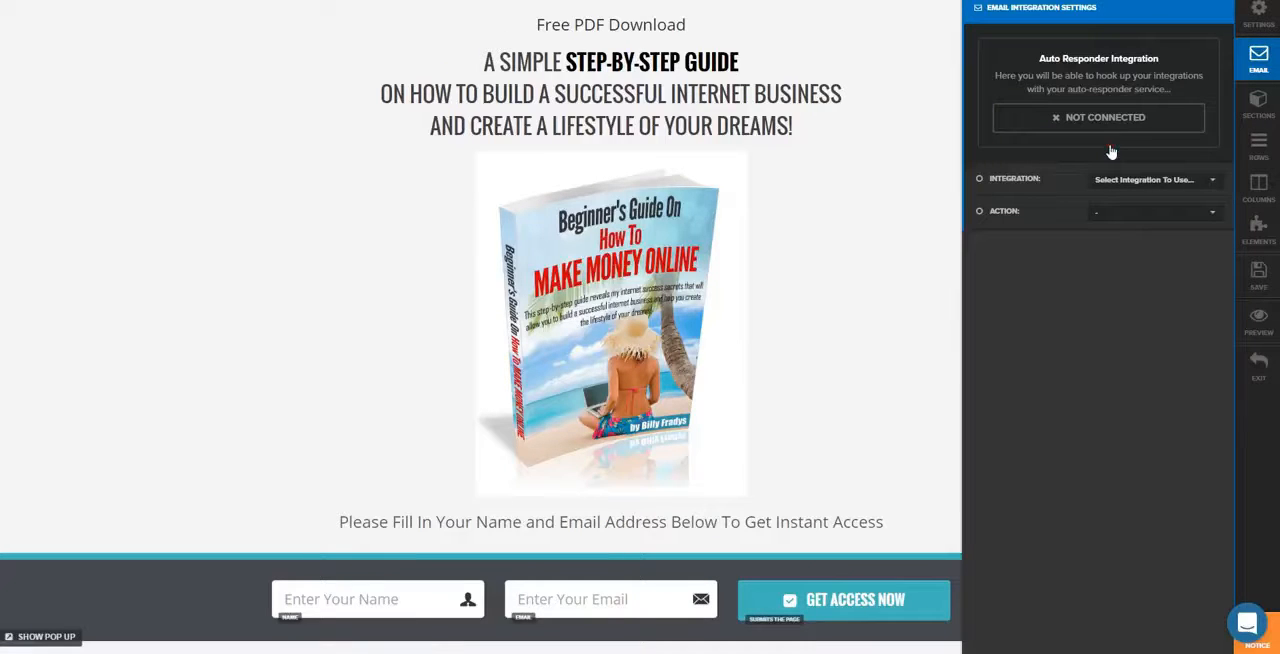
{"action": "left_click", "coordinate": [1205, 180]}
{"action": "left_click", "coordinate": [1150, 222]}
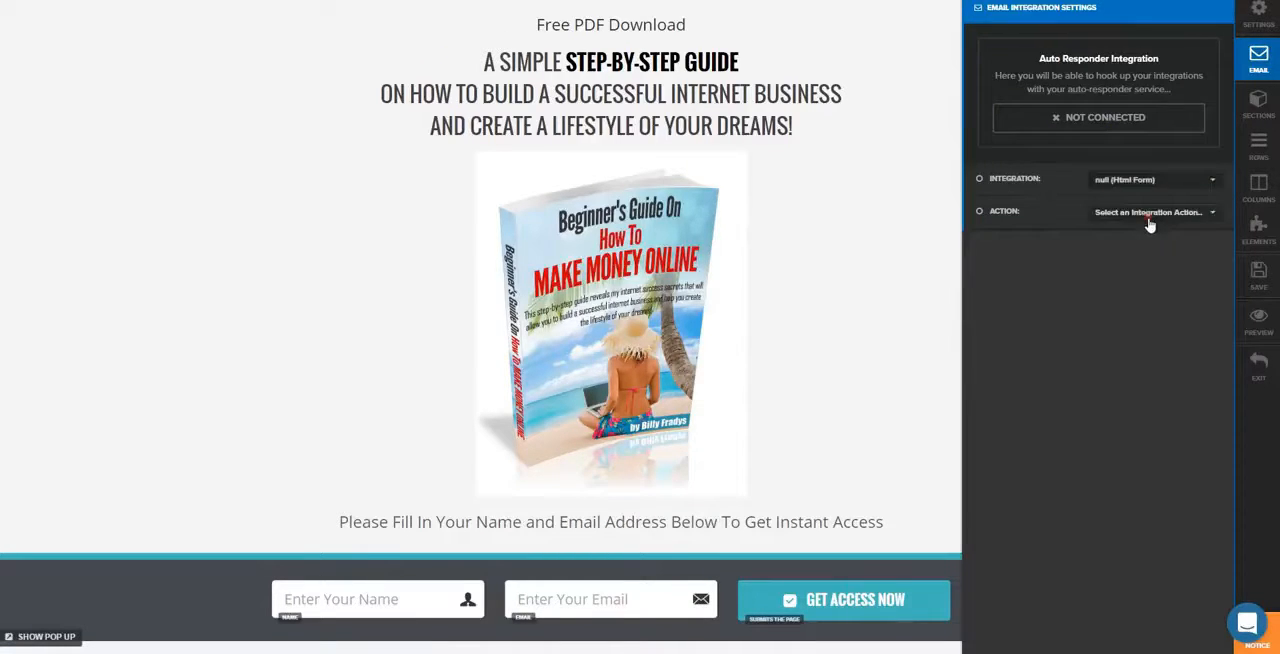
{"action": "left_click", "coordinate": [1204, 214]}
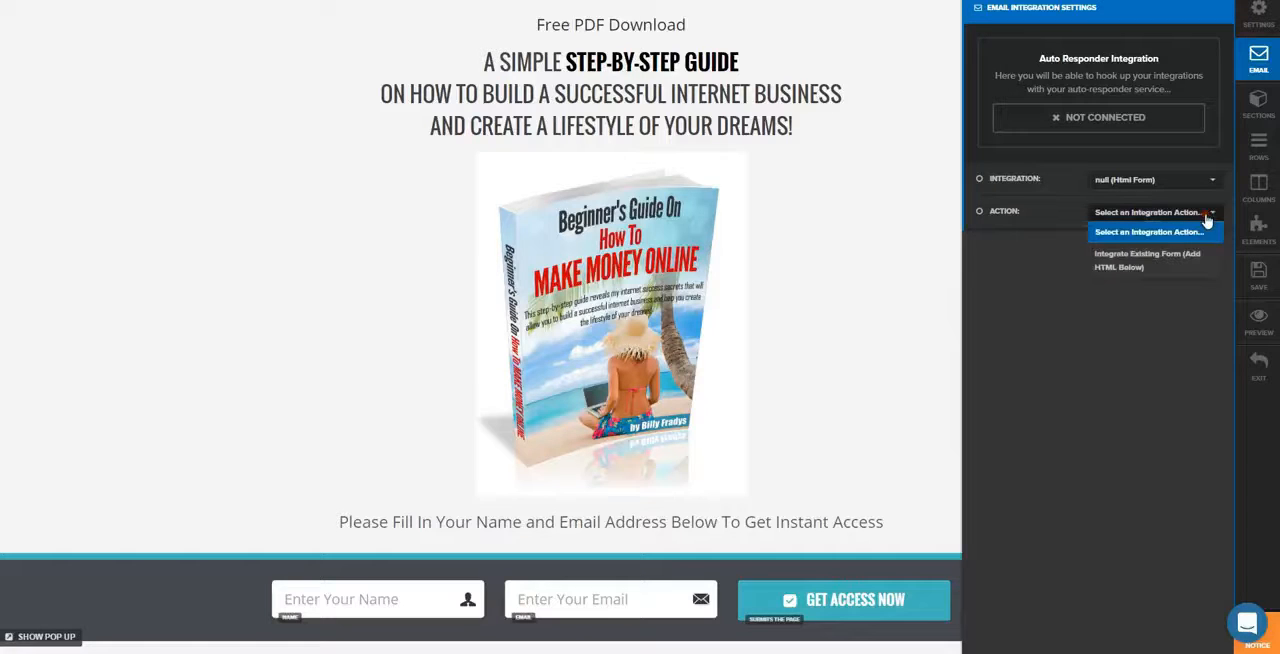
{"action": "left_click", "coordinate": [1160, 260]}
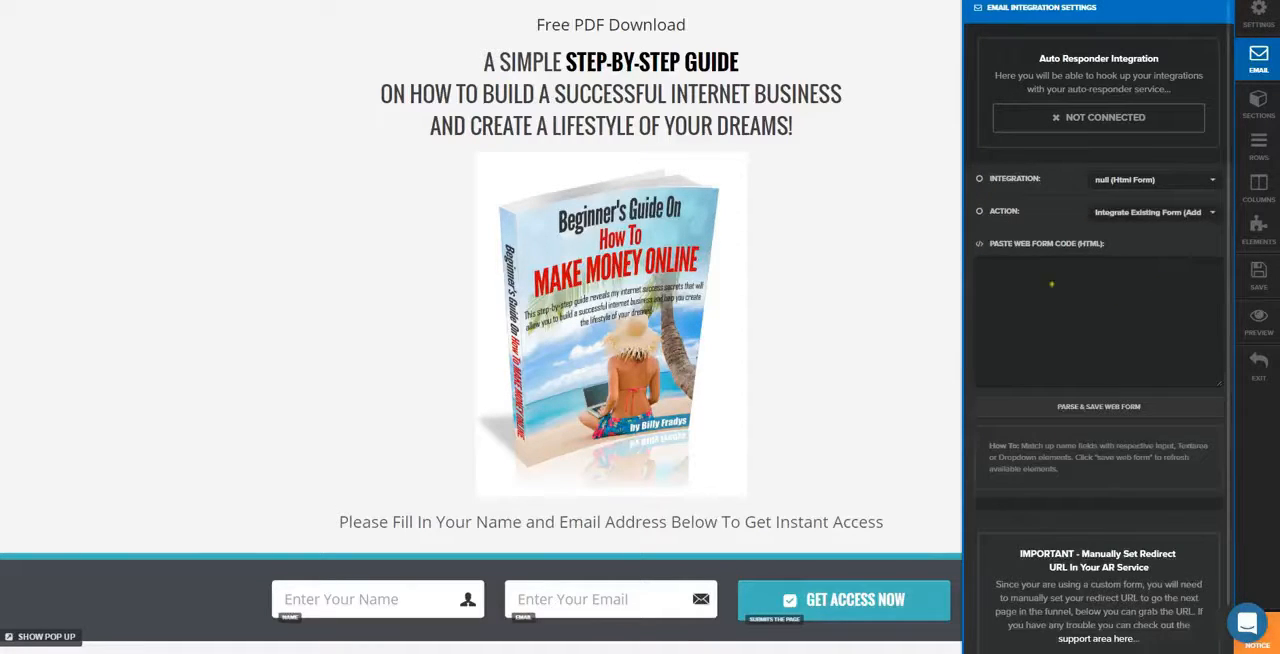
Paste the copied GetResponse form code as the web form HTML, then parse and save the web form
{"action": "right_click", "coordinate": [1008, 274]}
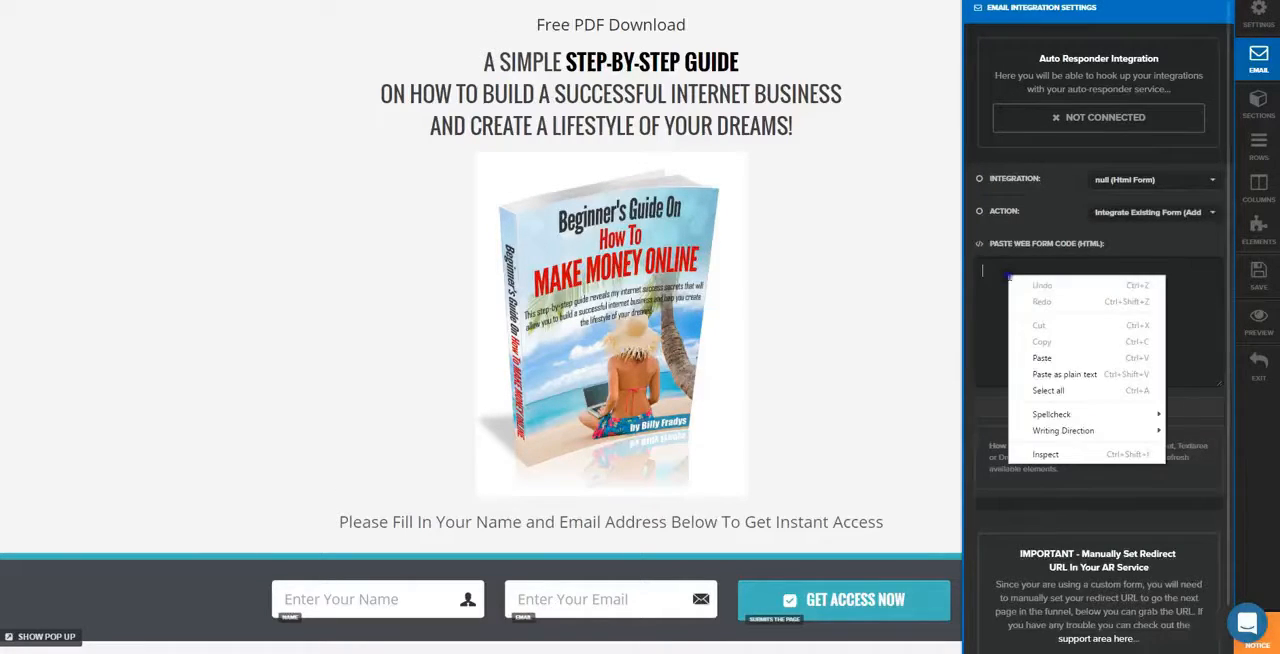
{"action": "left_click", "coordinate": [1050, 352]}
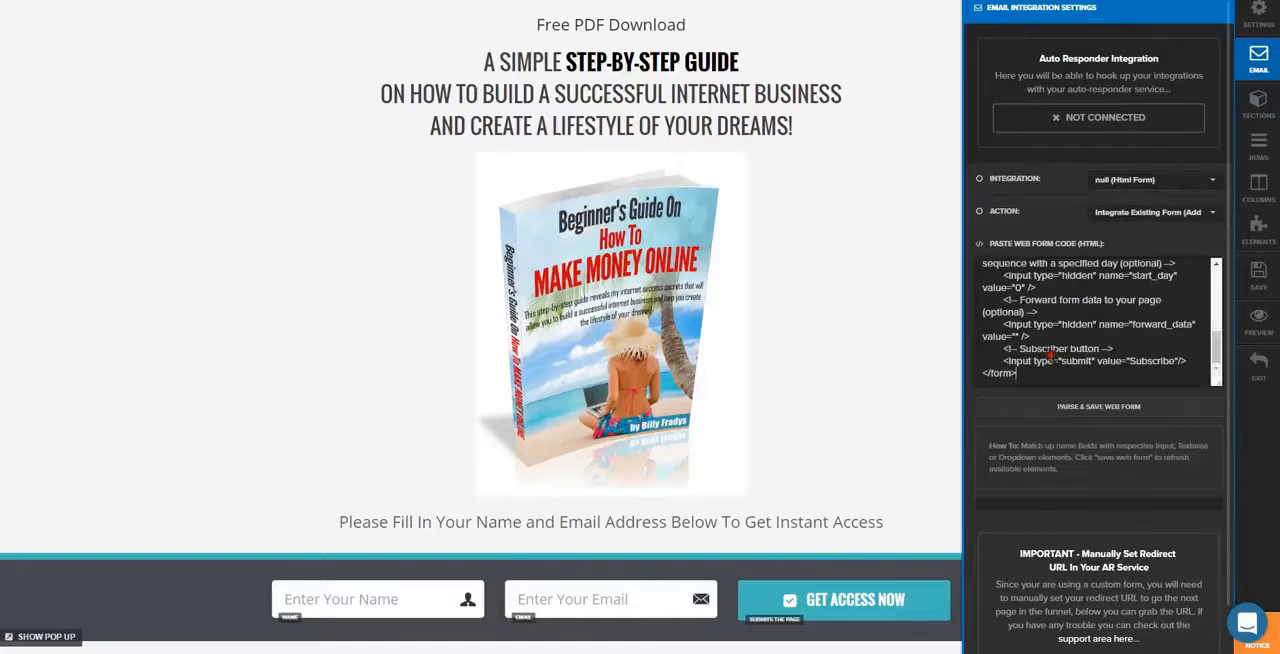
{"action": "left_click", "coordinate": [1093, 410]}
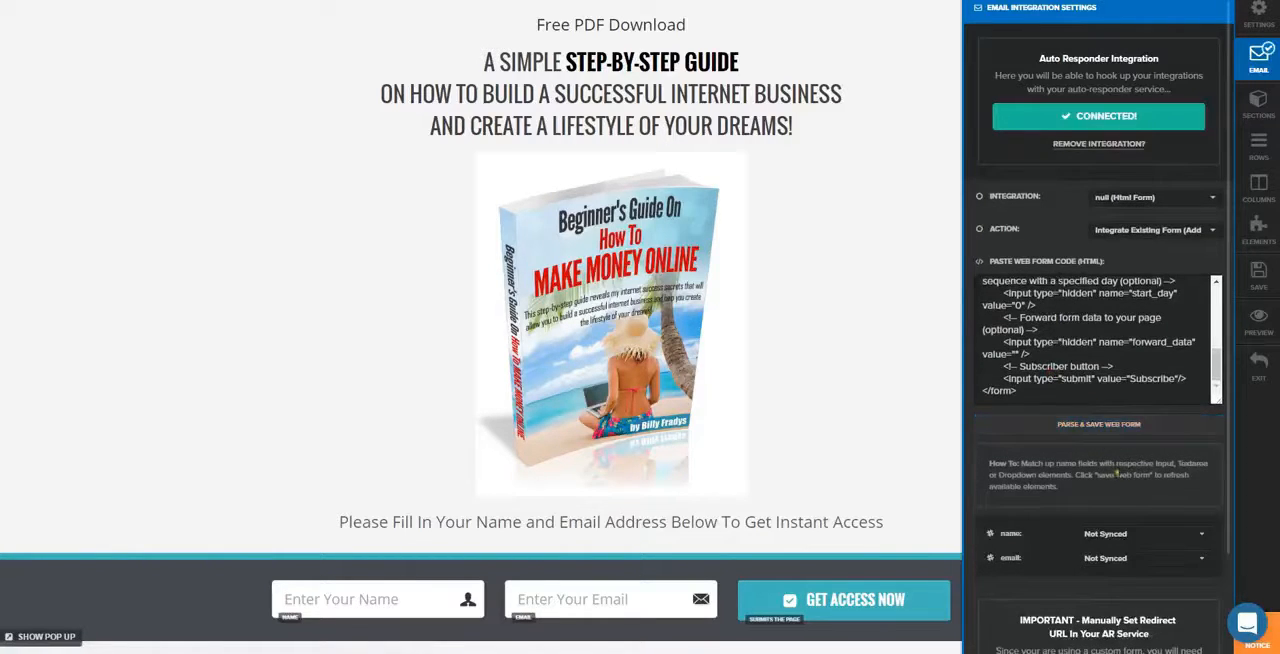
{"action": "scroll", "coordinate": [1117, 474], "scroll_direction": "down", "scroll_amount": 1}
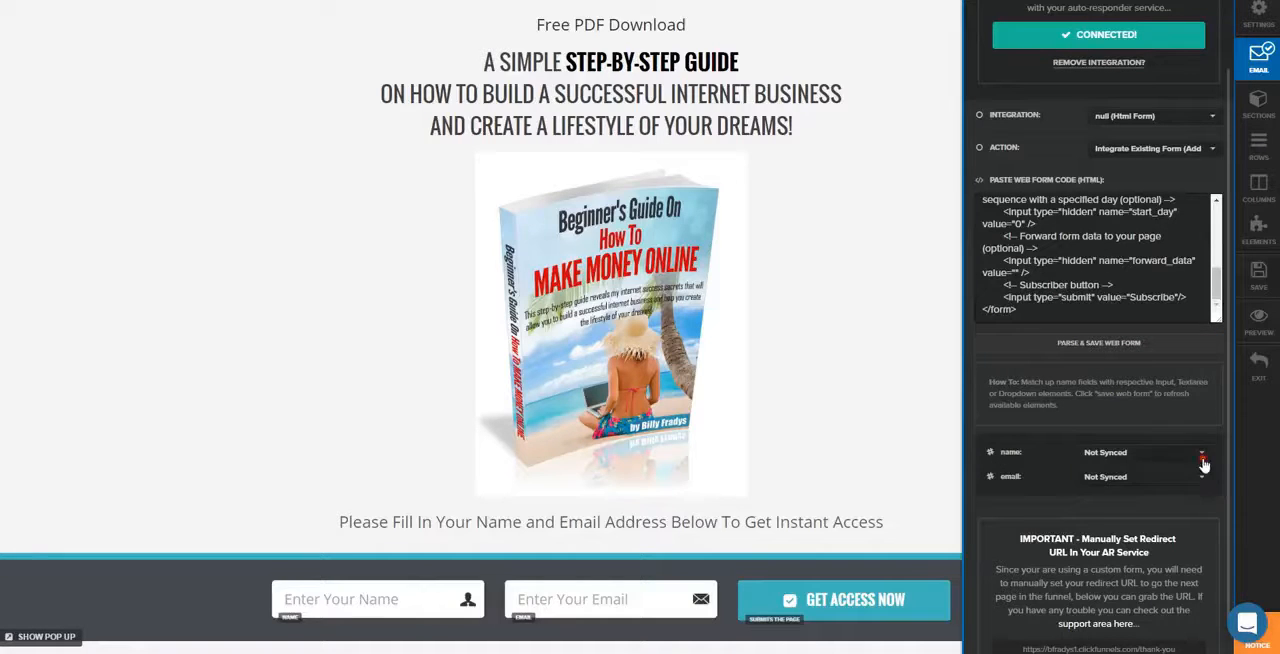
Sync the web form's name and email fields to the page's name and email inputs and save the page
{"action": "left_click", "coordinate": [1204, 464]}
{"action": "left_click", "coordinate": [1100, 485]}
{"action": "left_click", "coordinate": [1198, 482]}
{"action": "left_click", "coordinate": [1116, 540]}
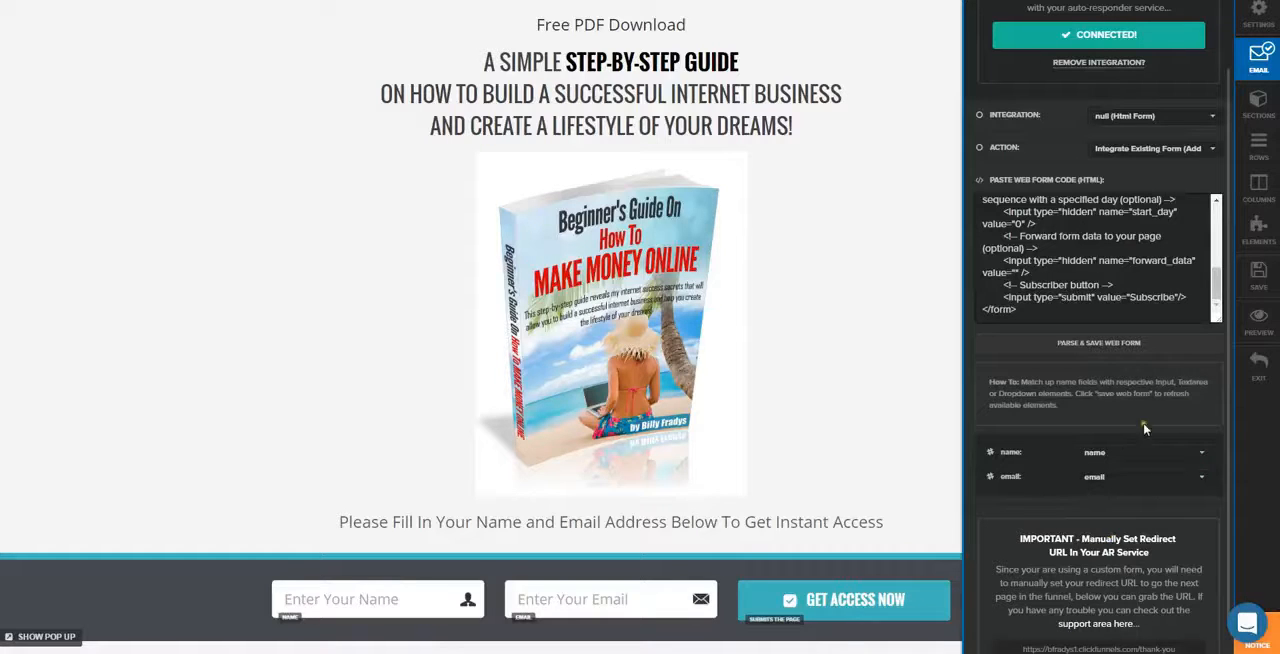
{"action": "left_click", "coordinate": [1259, 336]}
{"action": "left_click", "coordinate": [1258, 278]}
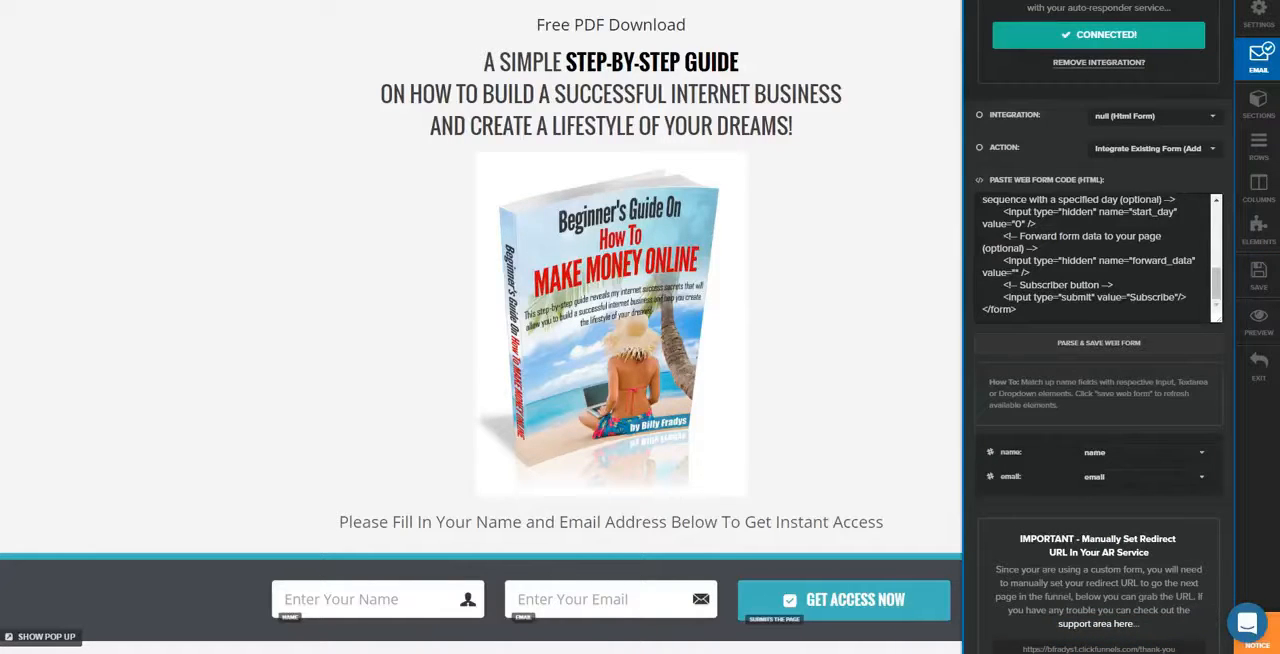
{"action": "scroll", "coordinate": [1053, 238], "scroll_direction": "up", "scroll_amount": 2}
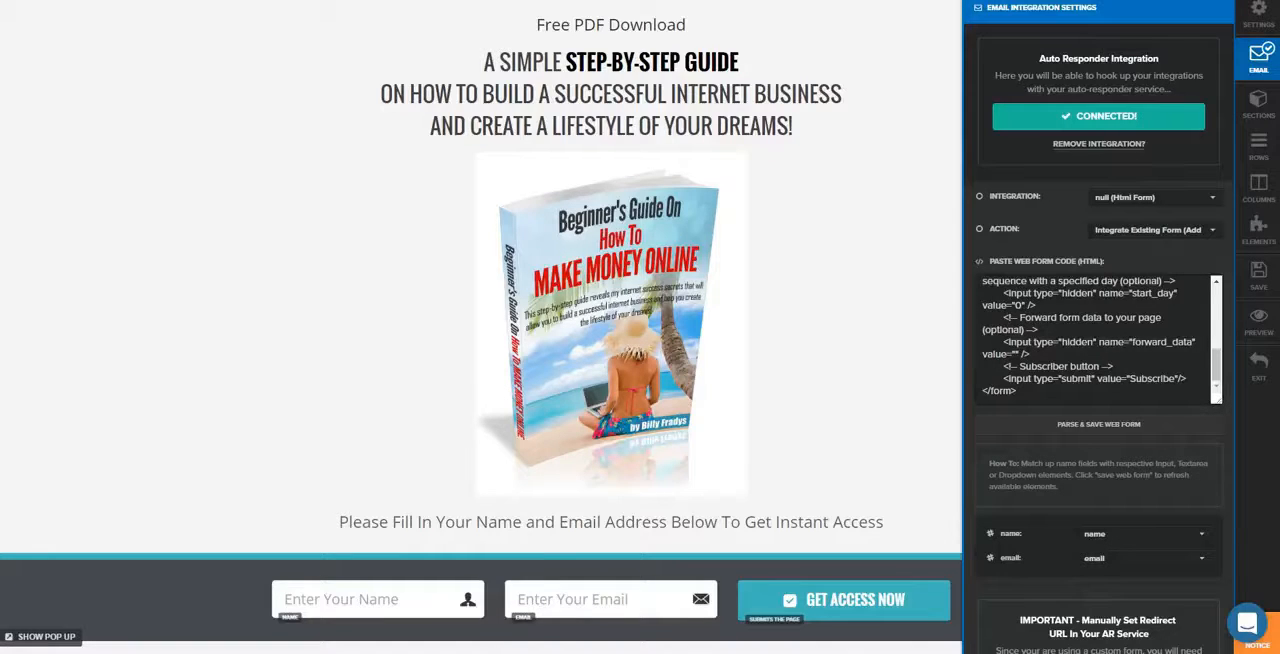
{"action": "left_click", "coordinate": [823, 140]}
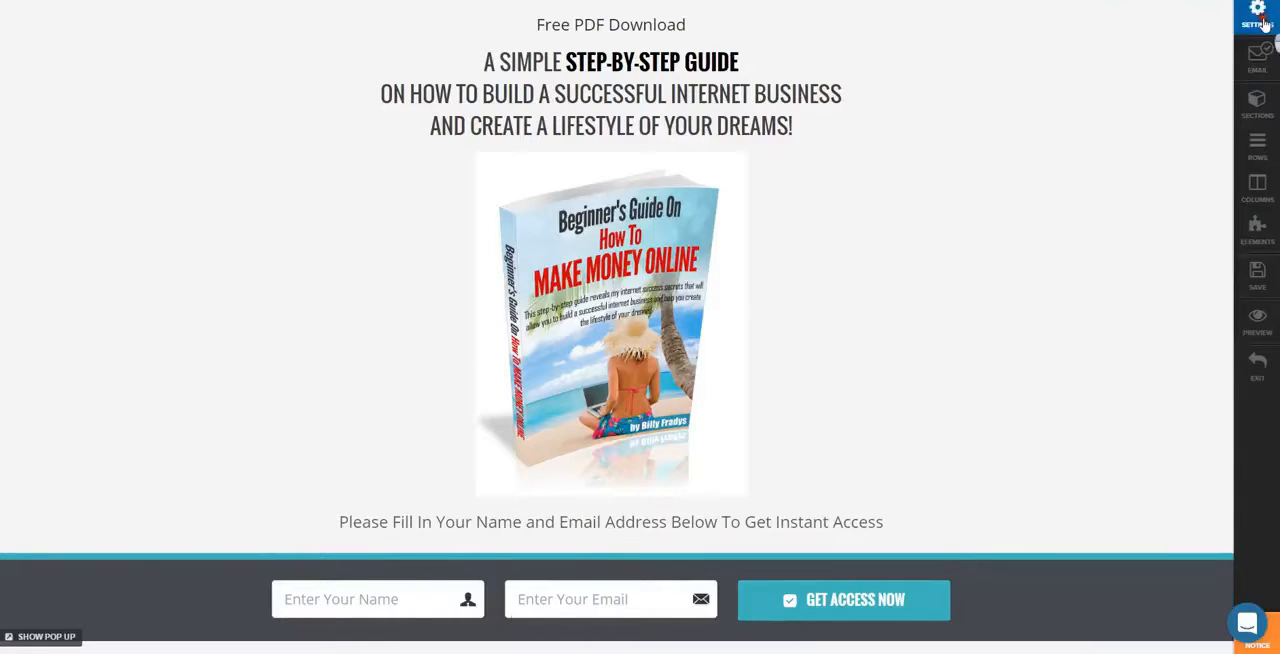
Review the page title in the page's meta tags and social settings and save the page
{"action": "left_click", "coordinate": [1258, 14]}
{"action": "left_click", "coordinate": [1063, 8]}
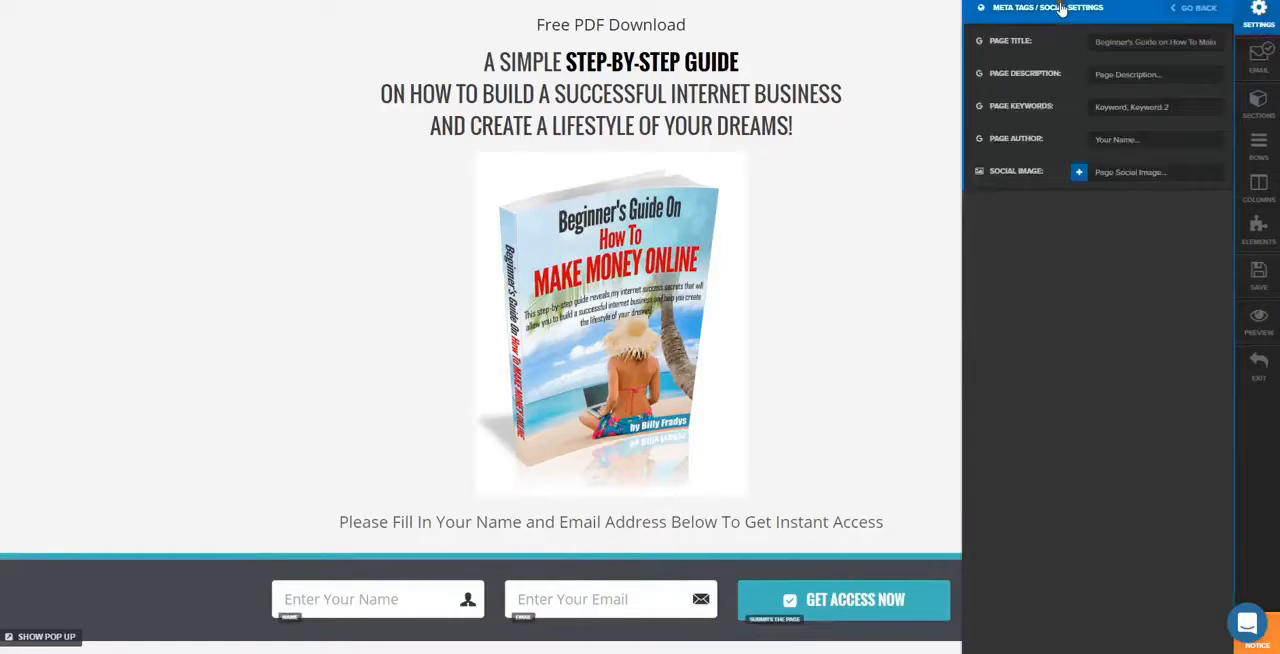
{"action": "left_click_drag", "start_coordinate": [1097, 41], "coordinate": [1234, 58]}
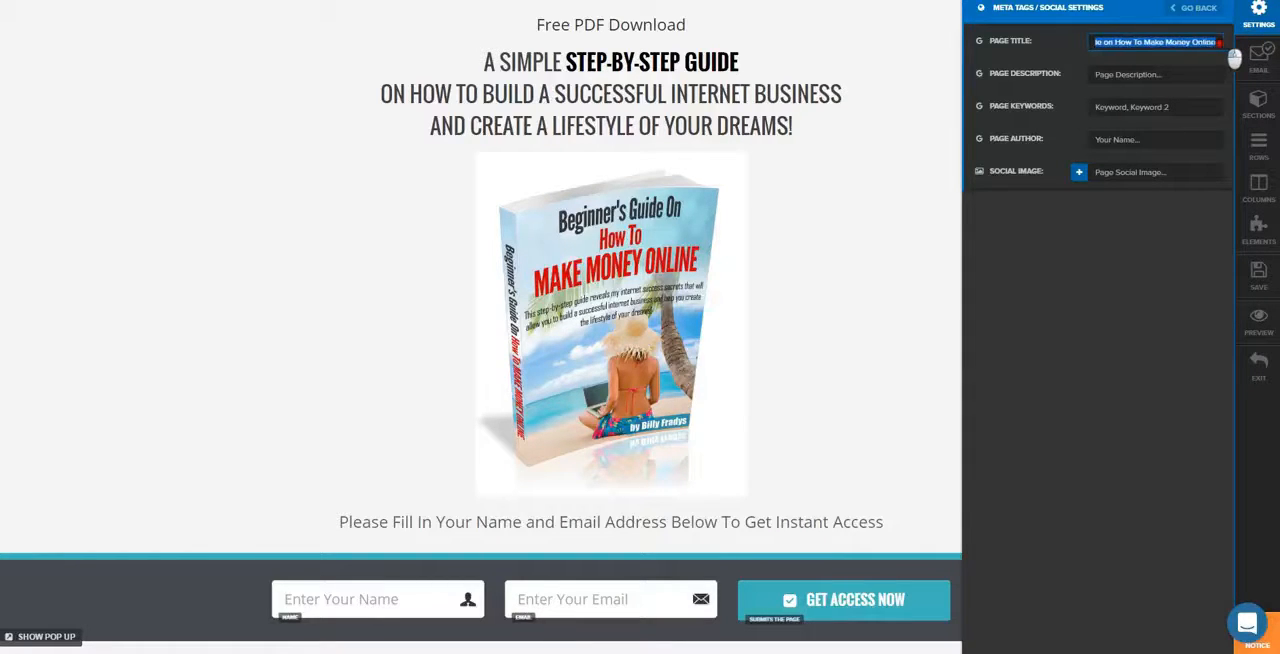
{"action": "left_click", "coordinate": [1156, 42]}
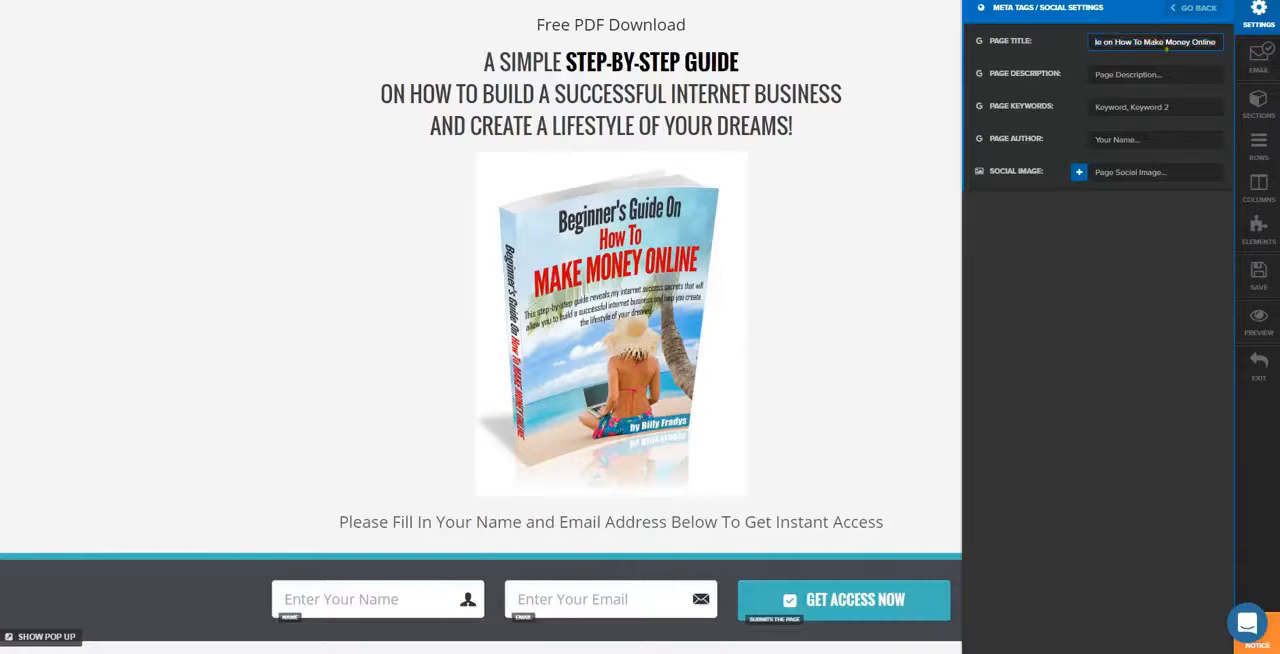
{"action": "left_click", "coordinate": [1126, 76]}
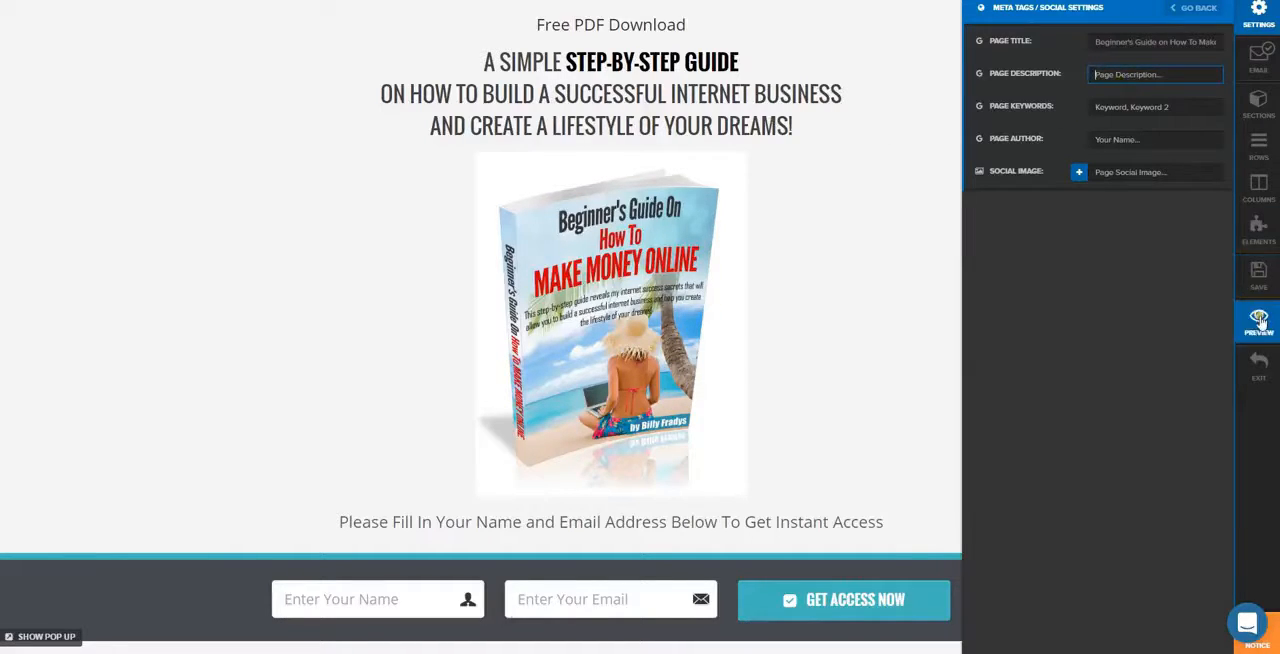
{"action": "left_click", "coordinate": [1252, 273]}
Copy the page's "A SIMPLE STEP-BY-STEP GUIDE" headline text and paste it as the page description in the meta tag settings
{"action": "left_click", "coordinate": [485, 60]}
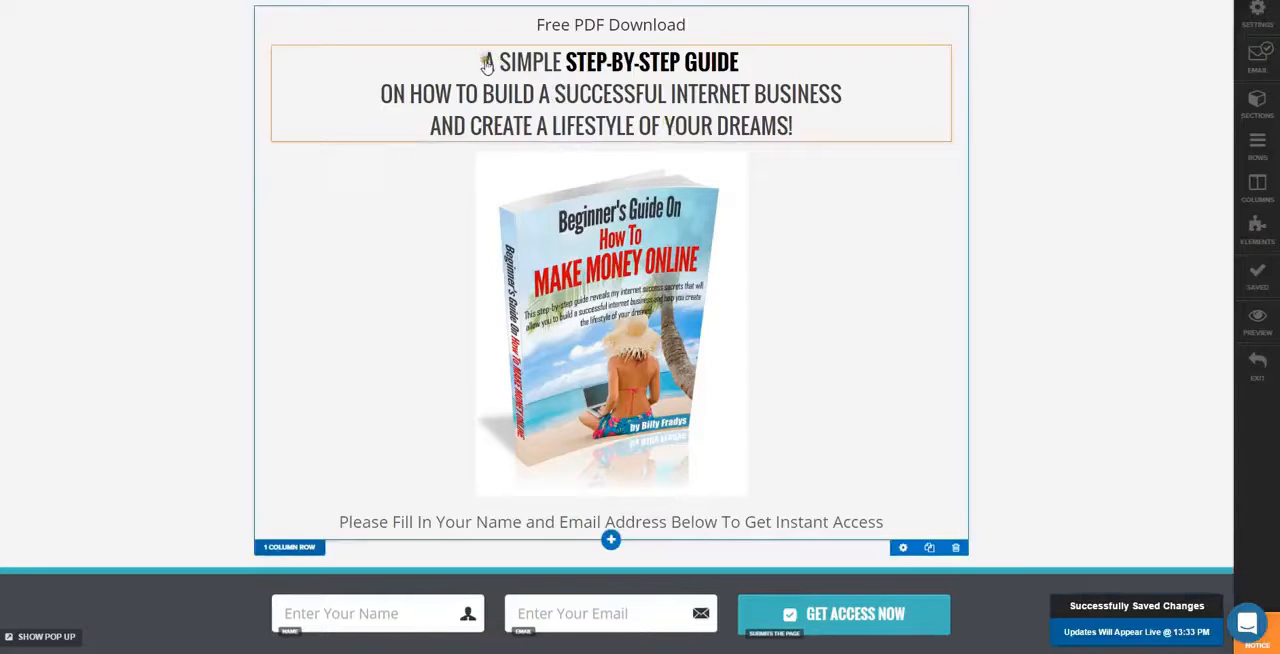
{"action": "left_click_drag", "start_coordinate": [483, 60], "coordinate": [823, 143]}
{"action": "right_click", "coordinate": [741, 117]}
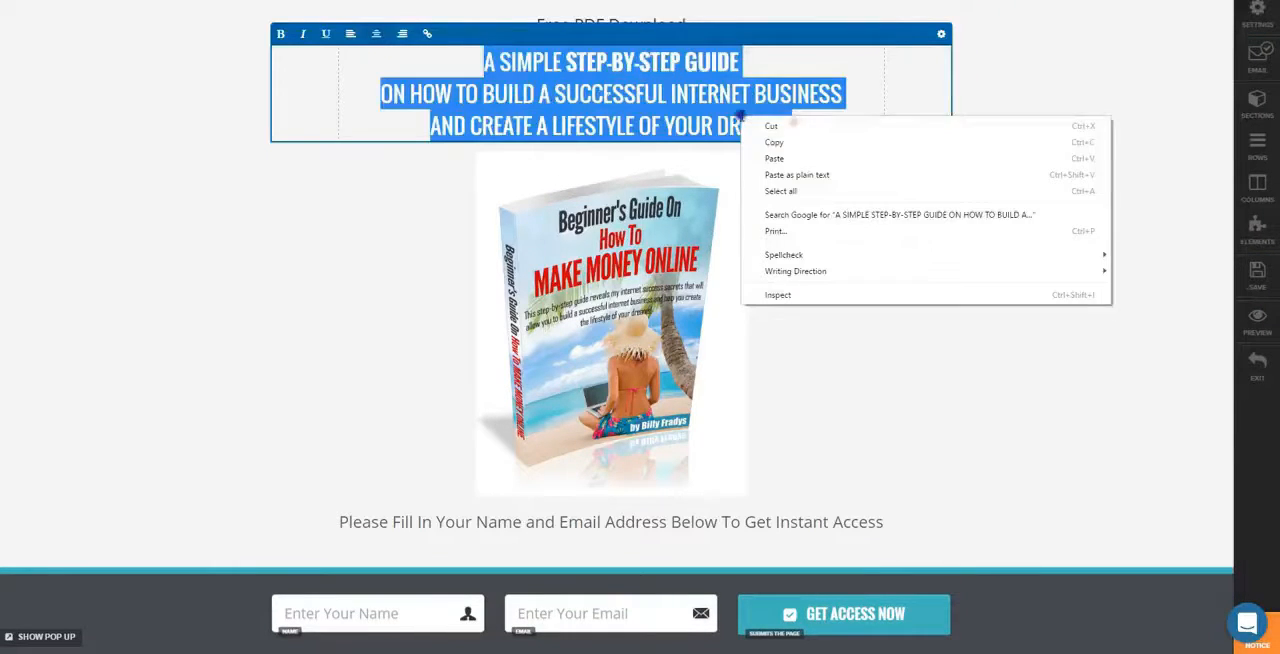
{"action": "left_click", "coordinate": [776, 142]}
{"action": "left_click", "coordinate": [1257, 20]}
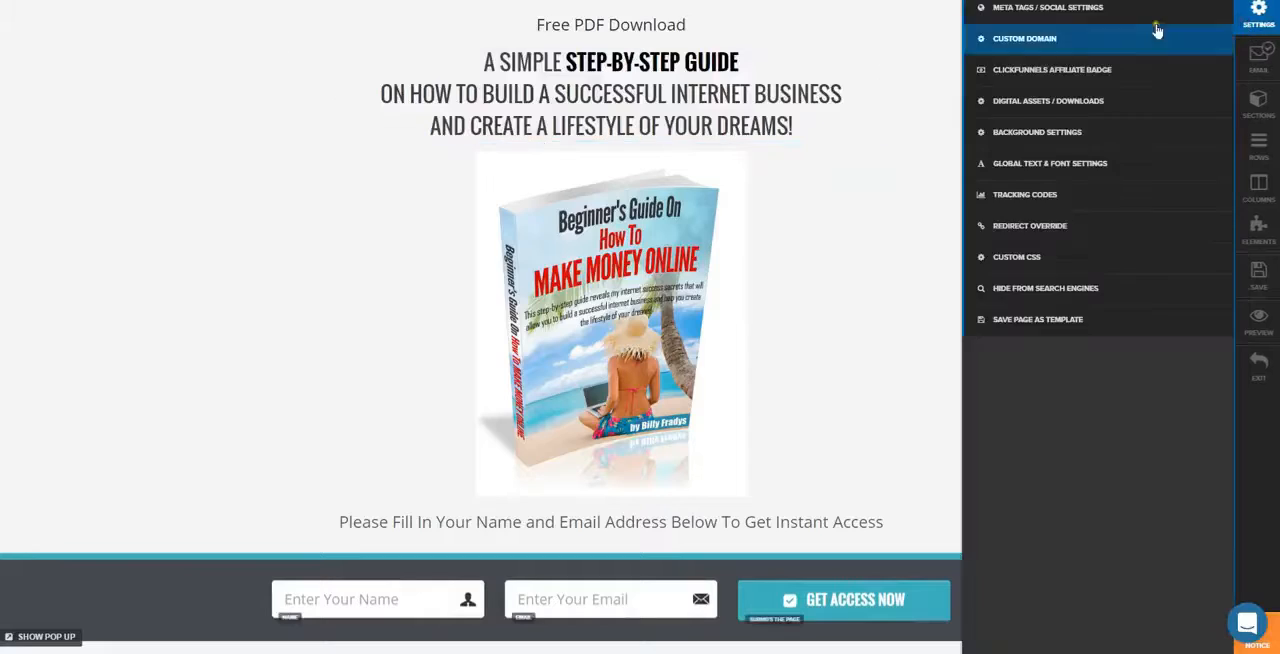
{"action": "left_click", "coordinate": [1106, 10]}
{"action": "left_click", "coordinate": [1110, 75]}
{"action": "right_click", "coordinate": [1107, 76]}
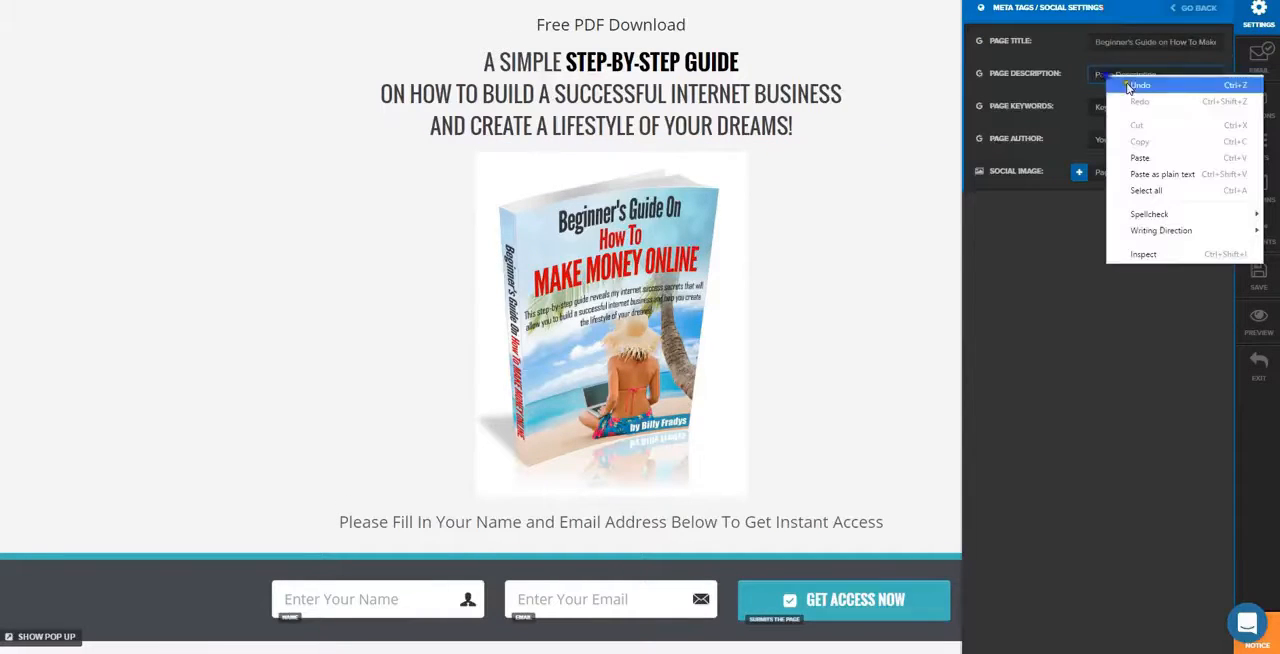
{"action": "left_click", "coordinate": [1142, 157]}
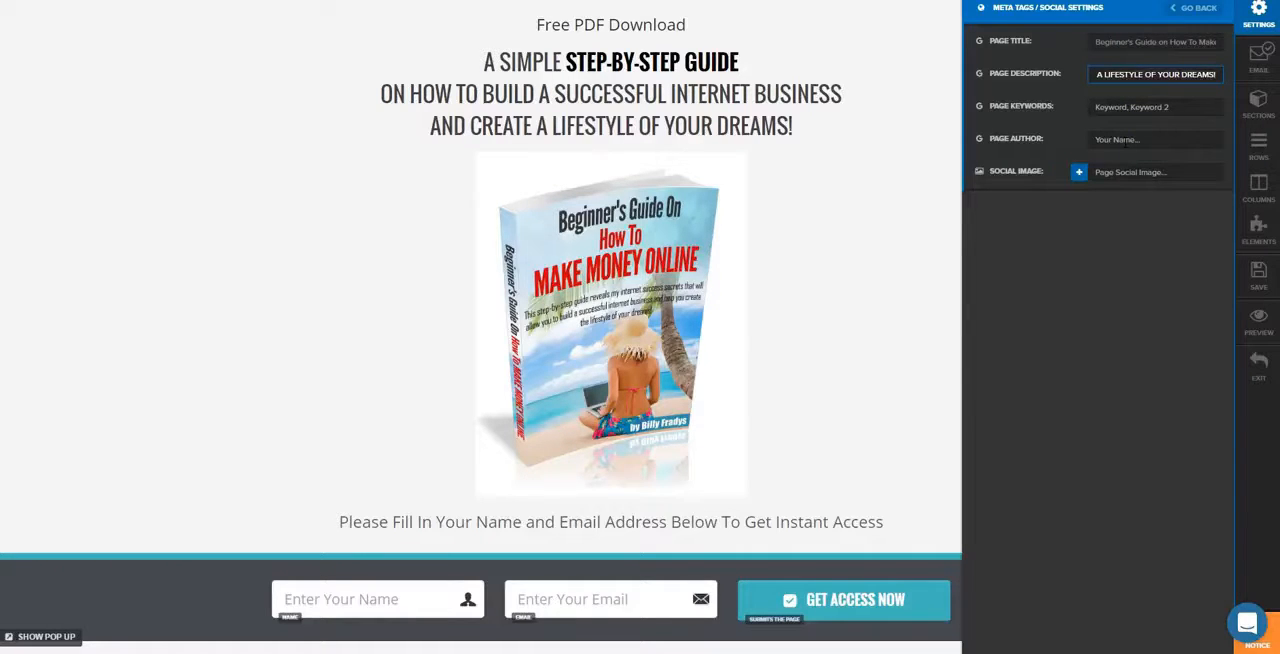
Set the page keywords to "Beginner's Guide On How To Make Money Online"
{"action": "left_click", "coordinate": [1124, 107]}
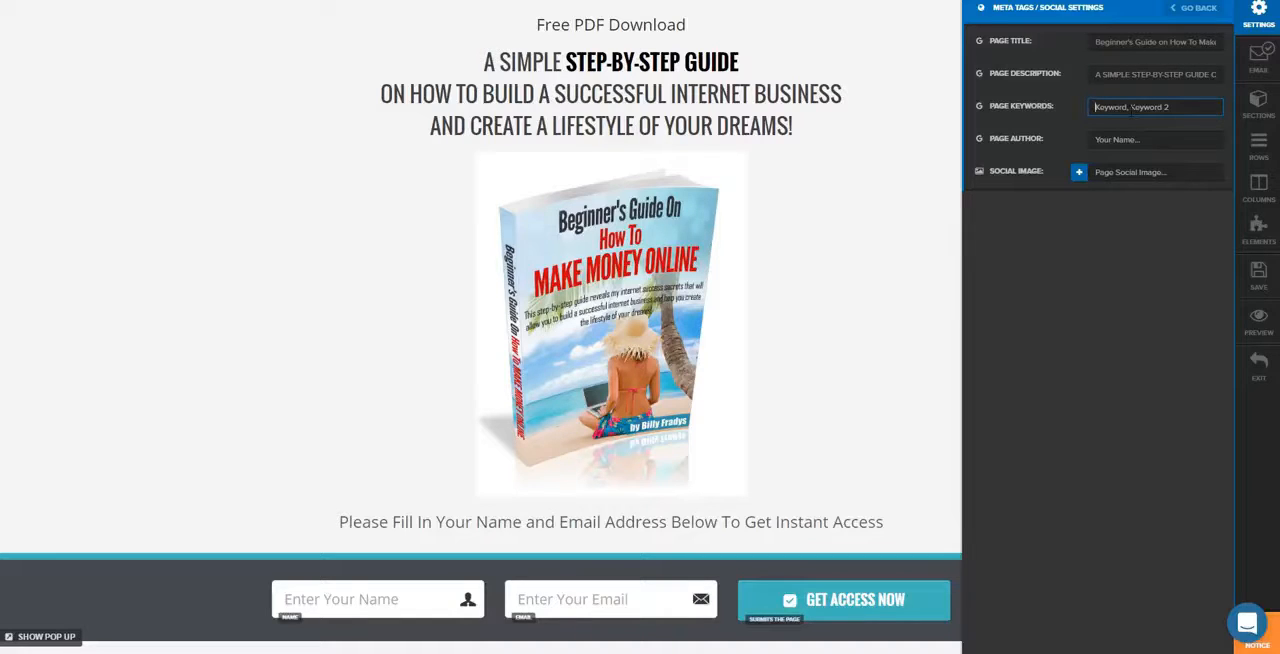
{"action": "type", "text": "Beginner's Guide"}
{"action": "type", "text": " On How"}
{"action": "type", "text": " T"}
{"action": "type", "text": "o Make Money O"}
{"action": "type", "text": "nline"}
Enter the author's full name as the page author in the meta tag settings
{"action": "left_click", "coordinate": [1108, 142]}
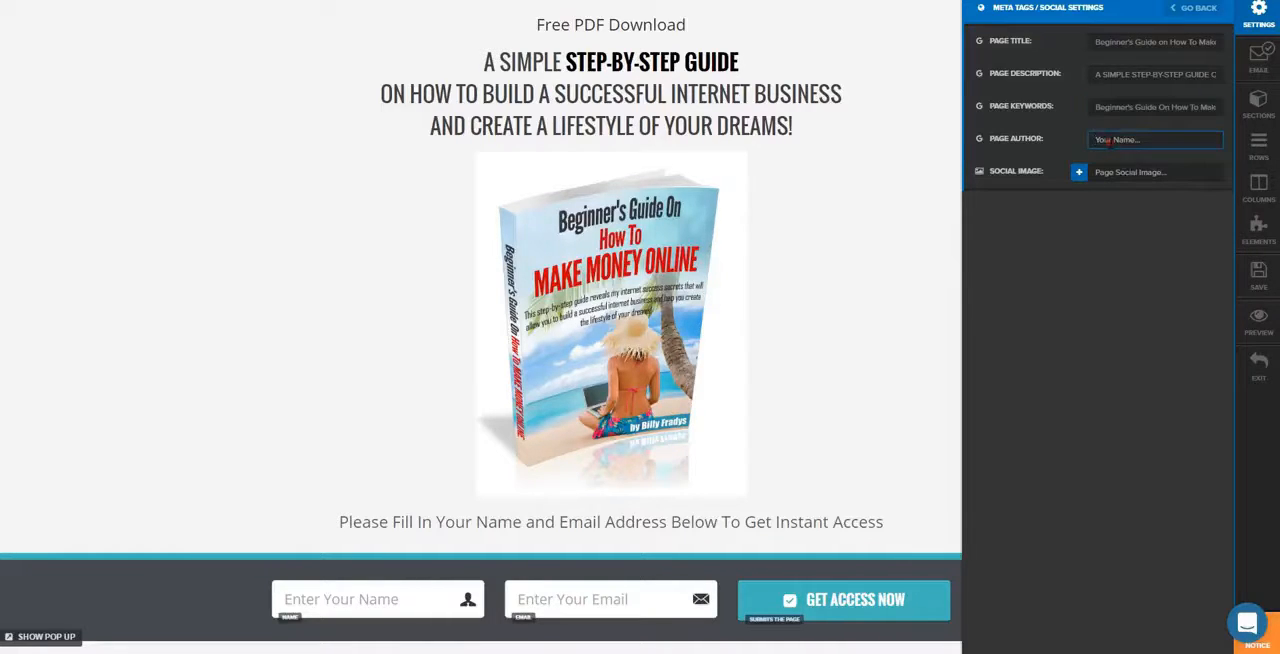
{"action": "type", "text": "bil"}
{"action": "key", "text": "BackSpace"}
{"action": "key", "text": "BackSpace"}
{"action": "key", "text": "BackSpace"}
{"action": "type", "text": "B"}
Set the uploaded ebook cover picture as the page's social image and save the page
{"action": "left_click", "coordinate": [1080, 174]}
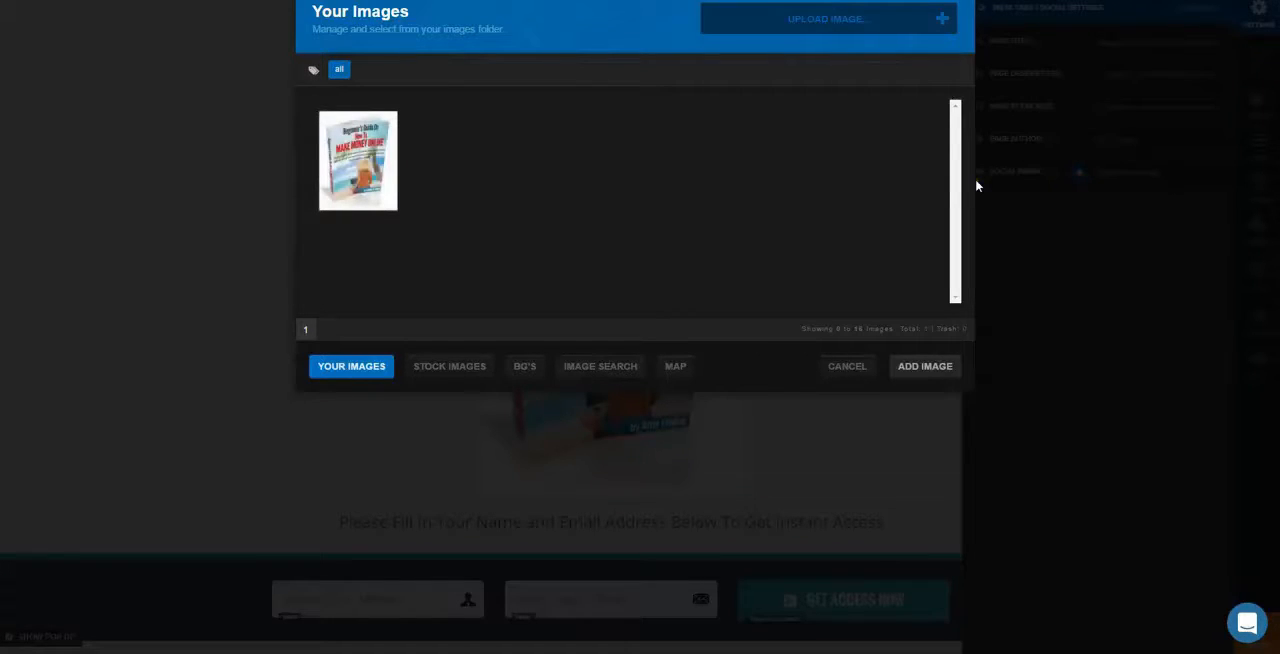
{"action": "left_click", "coordinate": [356, 188]}
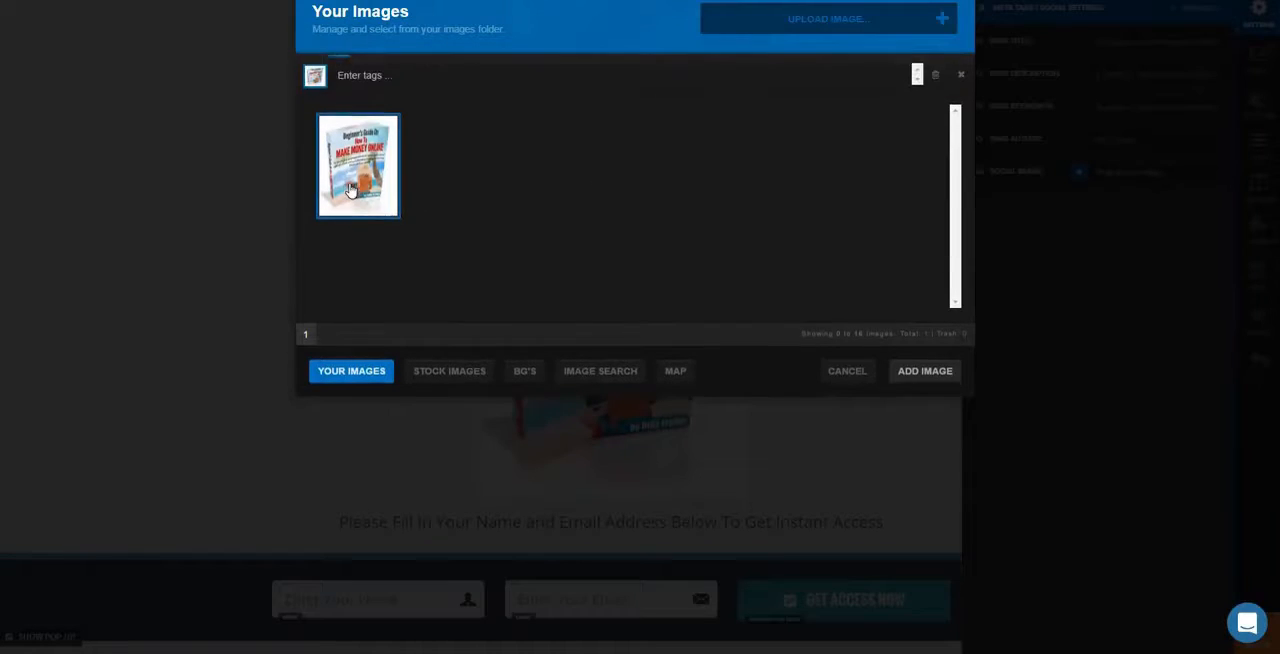
{"action": "left_click", "coordinate": [922, 378]}
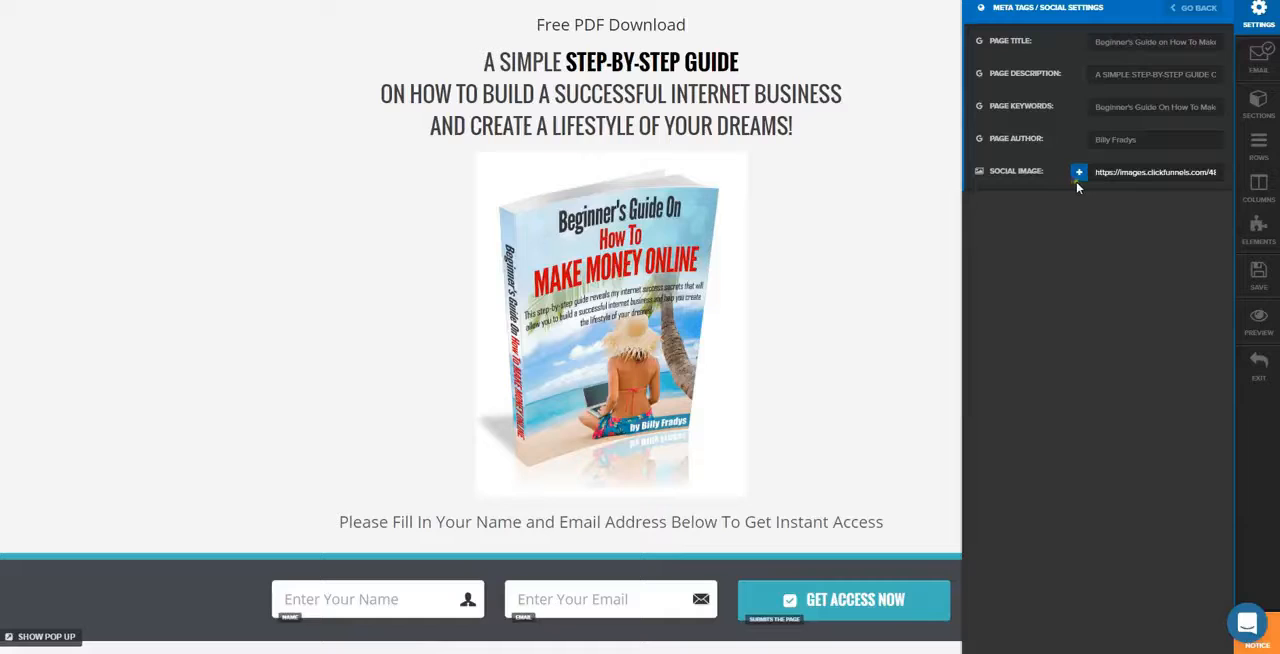
{"action": "left_click", "coordinate": [1269, 285]}
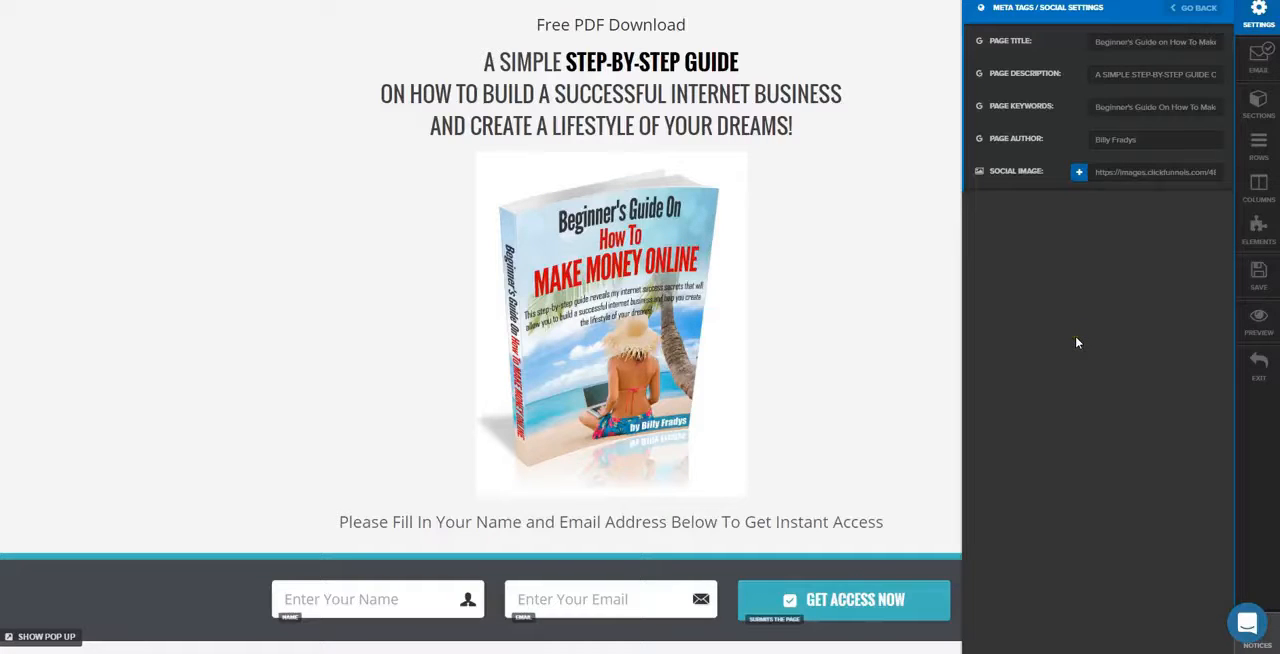
Exit the Optin page editor and open the funnel's Thank You page for editing
{"action": "left_click", "coordinate": [1249, 383]}
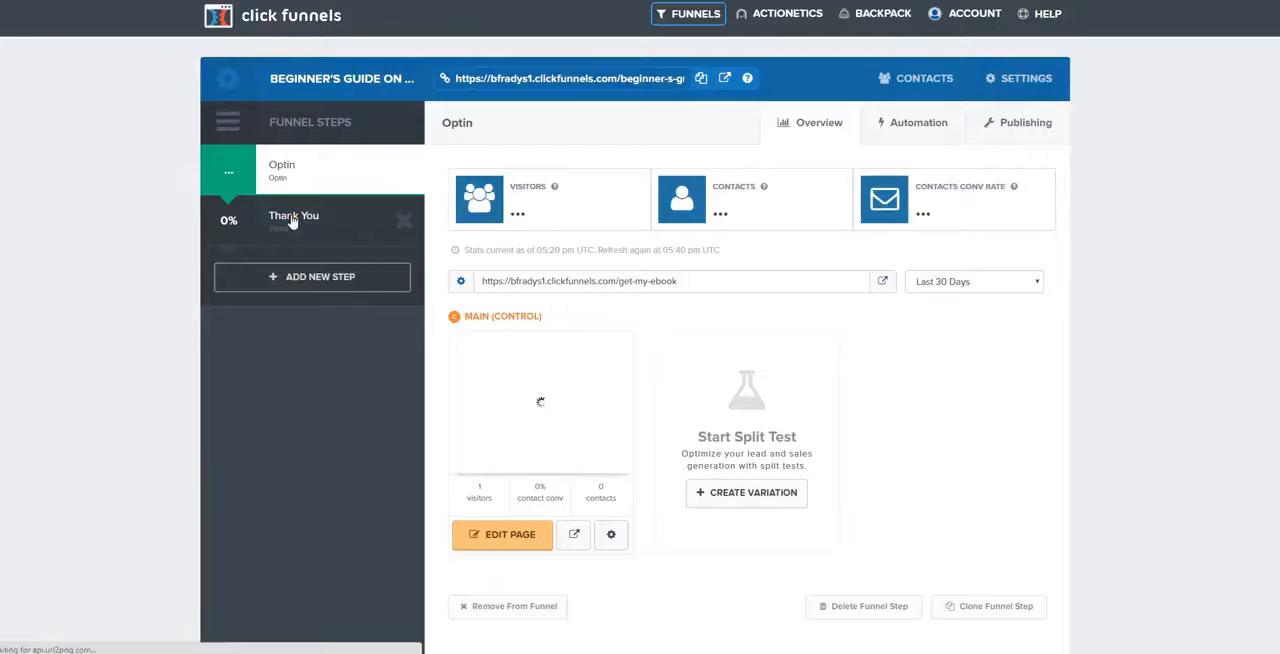
{"action": "left_click", "coordinate": [293, 221]}
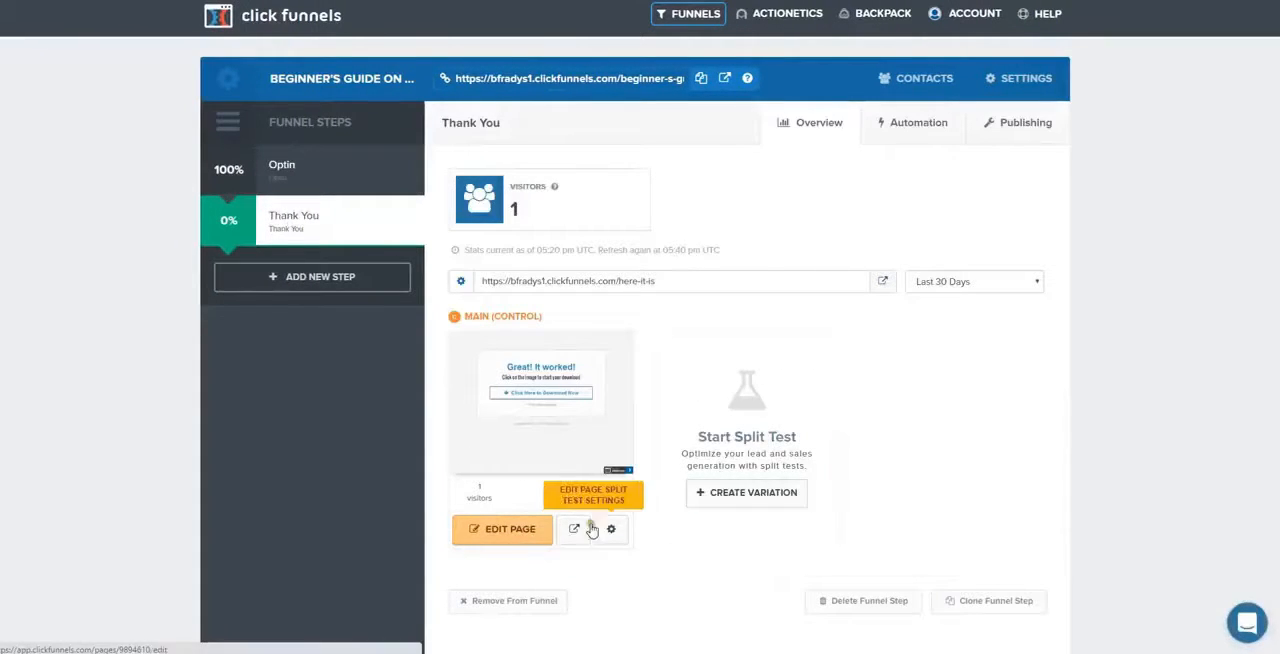
{"action": "left_click", "coordinate": [514, 542]}
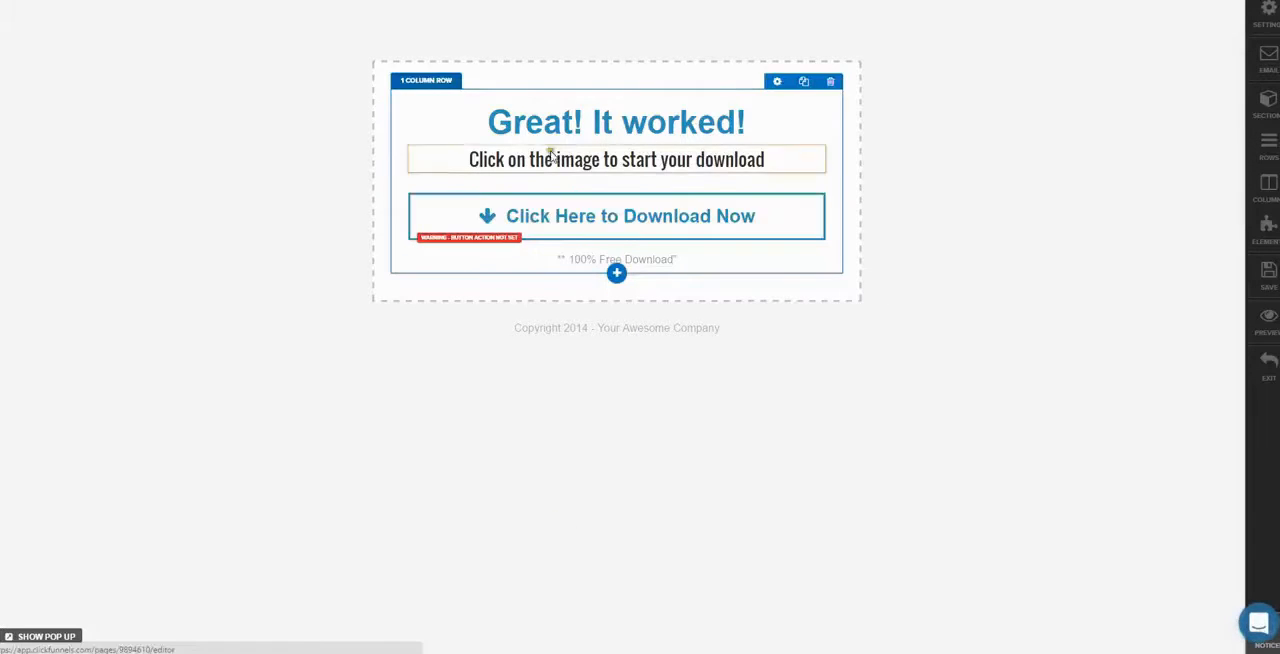
Replace the sub text beneath the "Great! It worked!" headline with "Here is your Download!"
{"action": "left_click", "coordinate": [484, 125]}
{"action": "left_click_drag", "start_coordinate": [484, 125], "coordinate": [741, 122]}
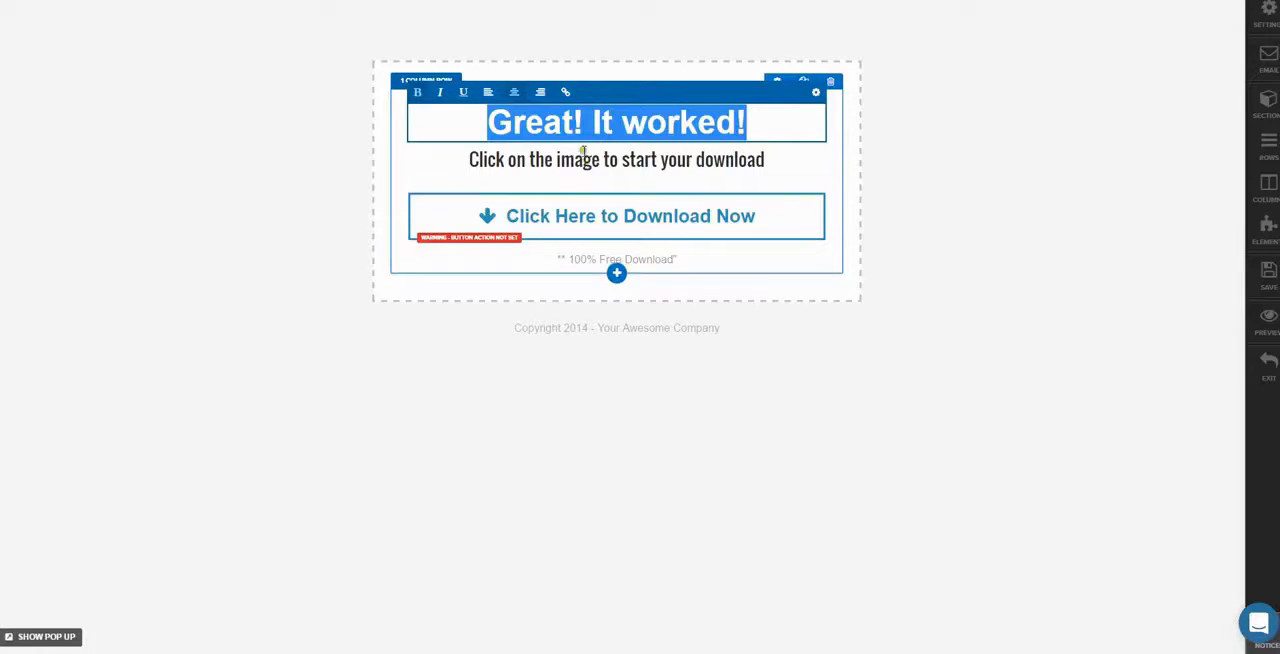
{"action": "left_click", "coordinate": [466, 158]}
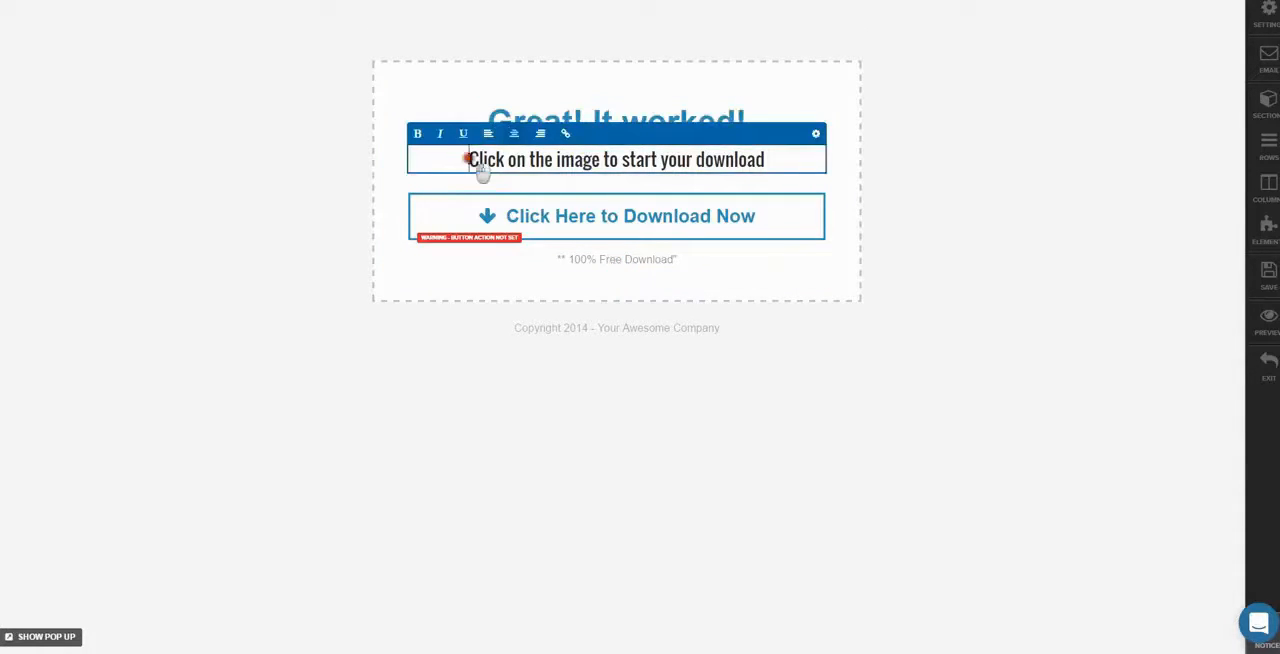
{"action": "left_click_drag", "start_coordinate": [468, 160], "coordinate": [806, 157]}
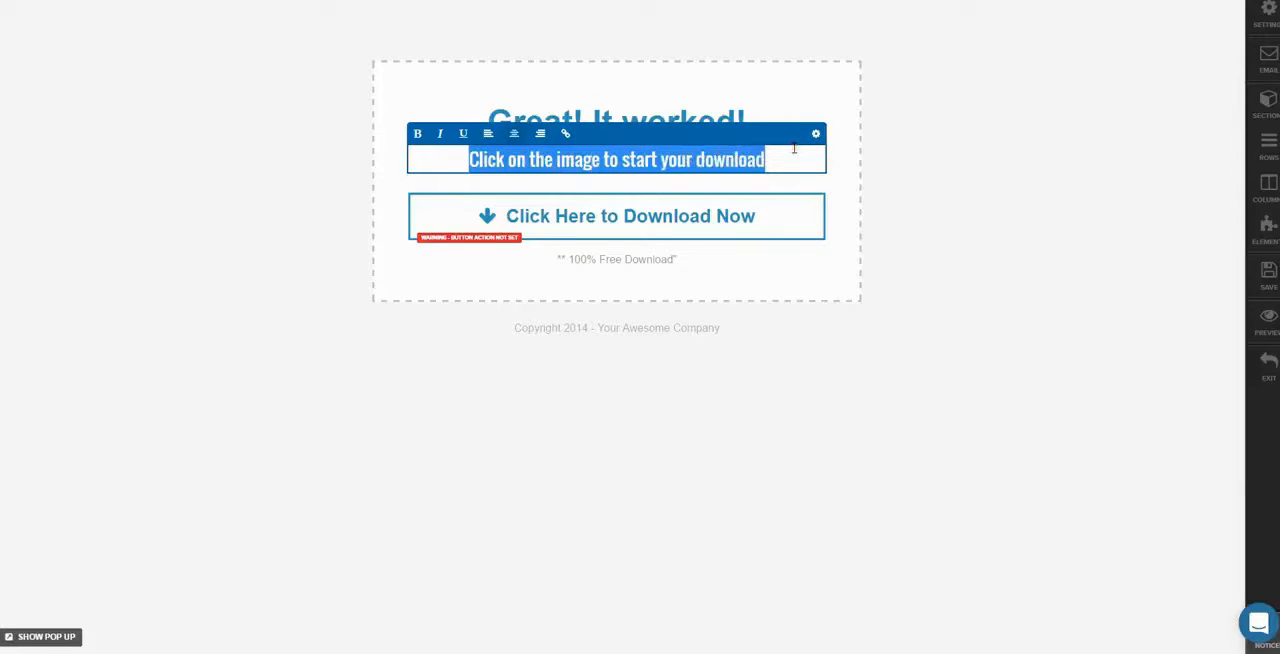
{"action": "type", "text": "Here is "}
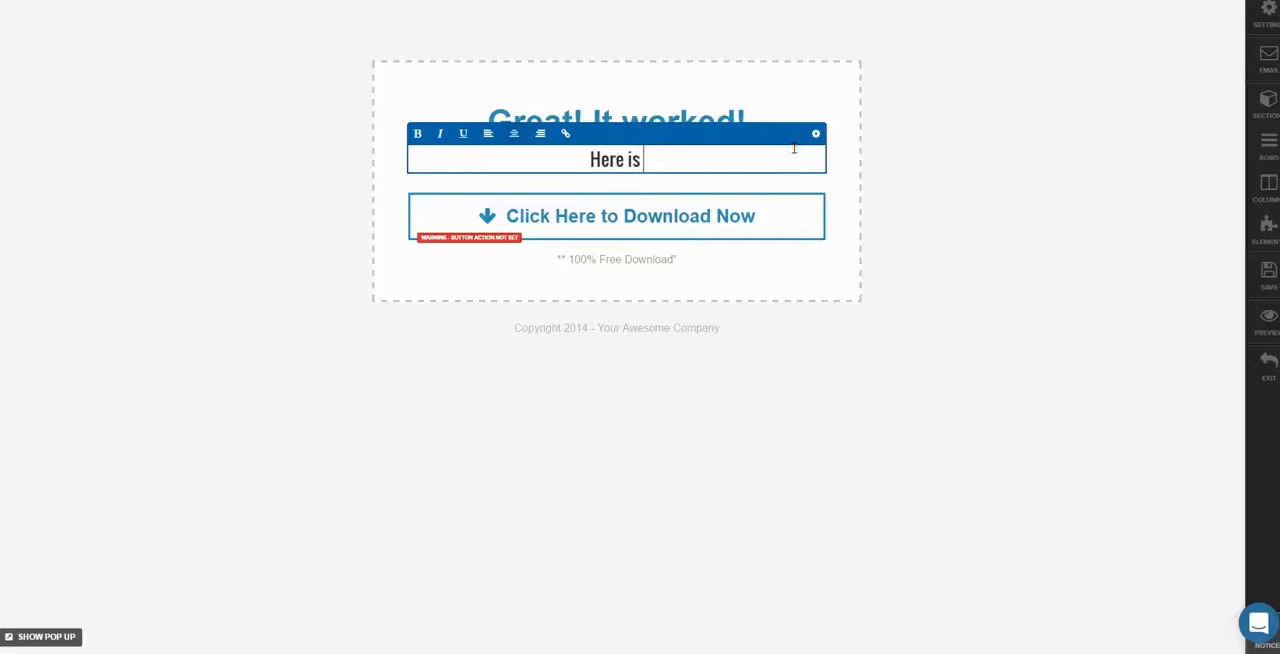
{"action": "type", "text": "our"}
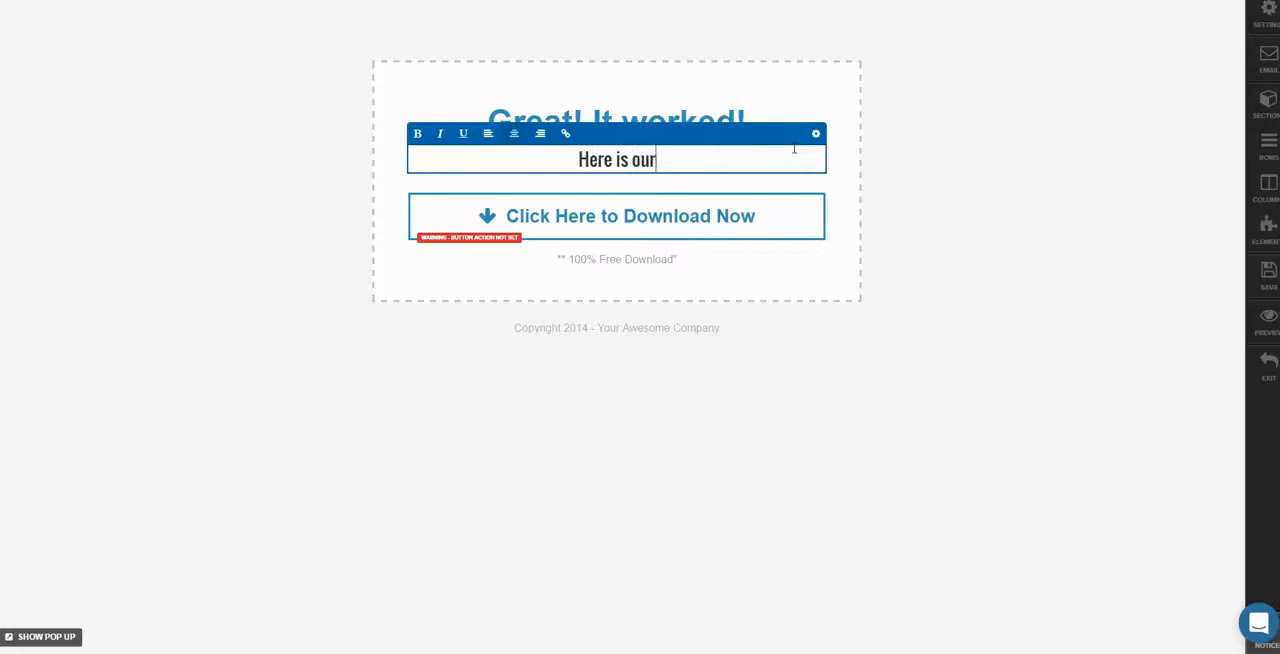
{"action": "key", "text": "BackSpace"}
{"action": "key", "text": "BackSpace"}
{"action": "key", "text": "BackSpace"}
{"action": "type", "text": "your Download"}
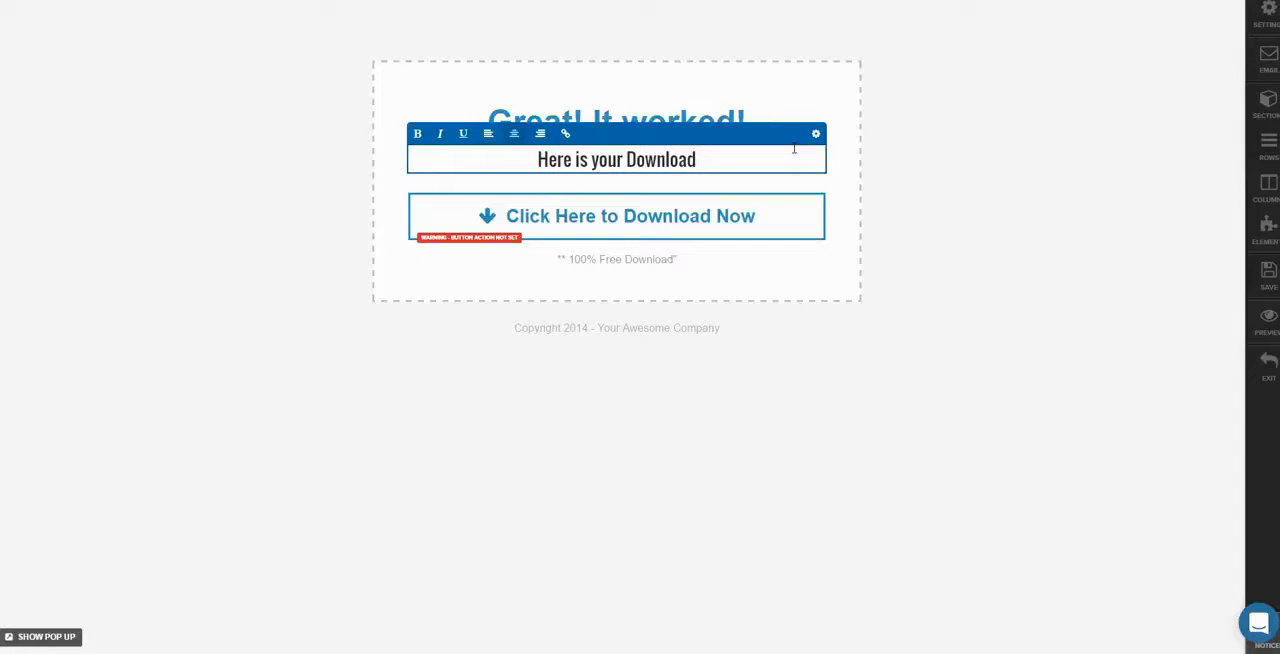
{"action": "type", "text": "!"}
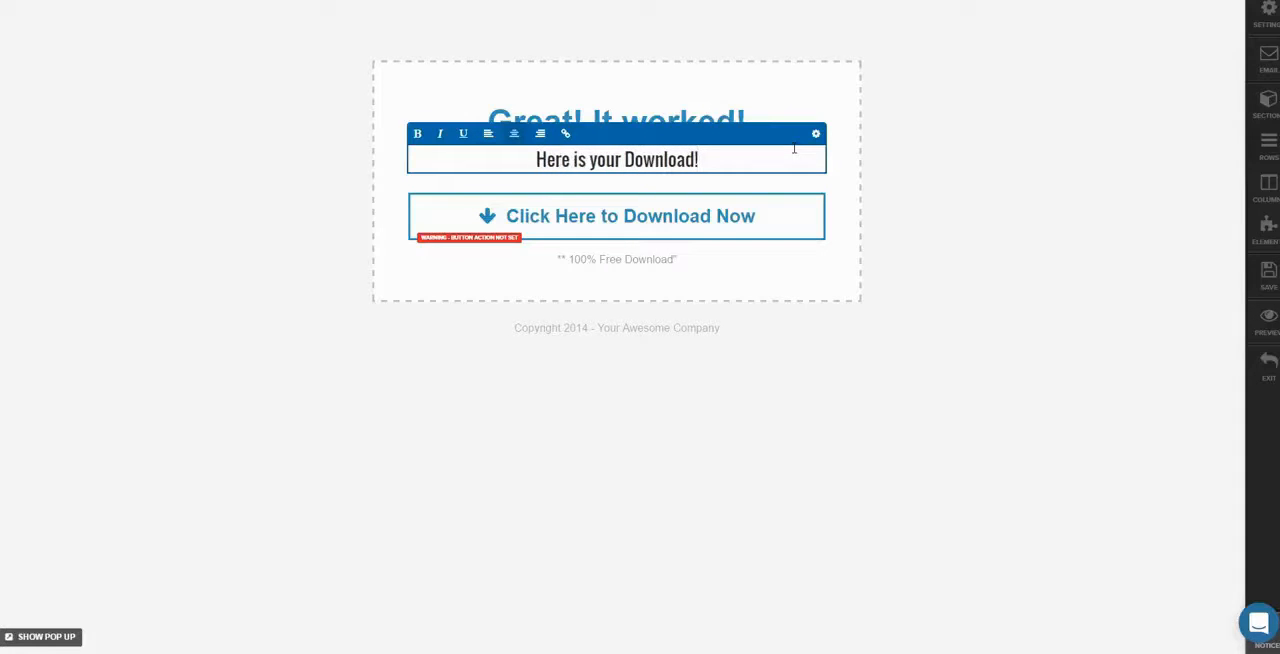
{"action": "left_click", "coordinate": [683, 262]}
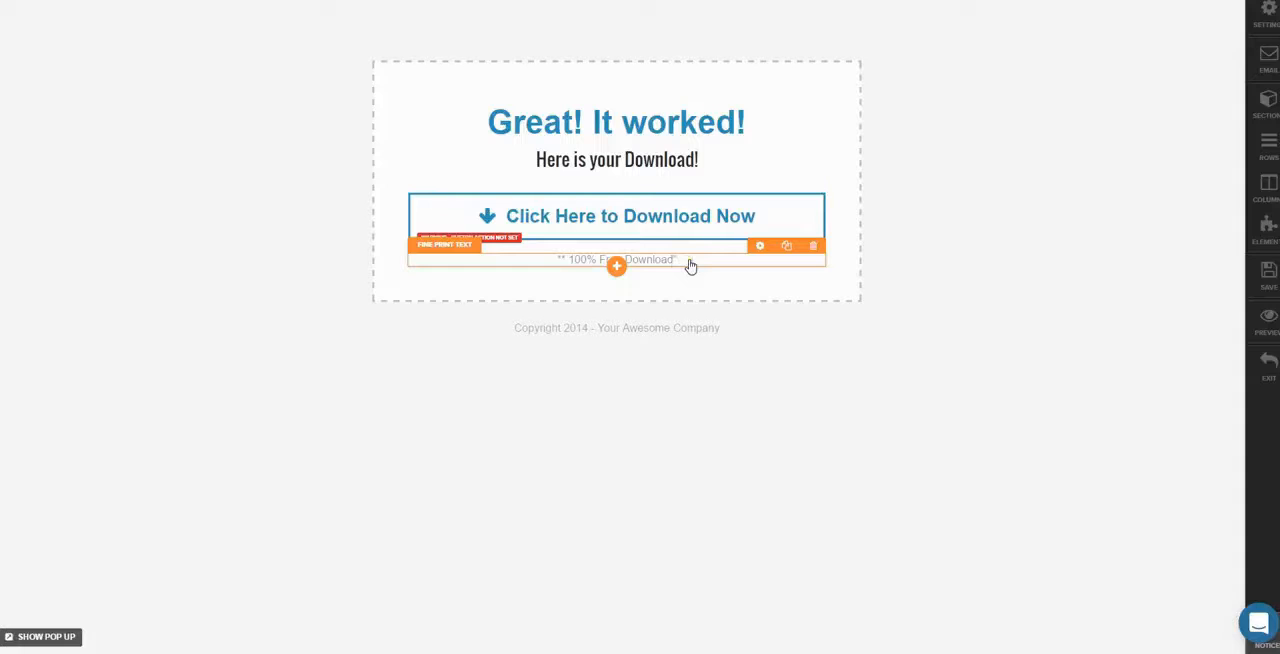
Add a Single Image element beneath the "Here is your Download!" text and open its image settings
{"action": "left_click", "coordinate": [689, 164]}
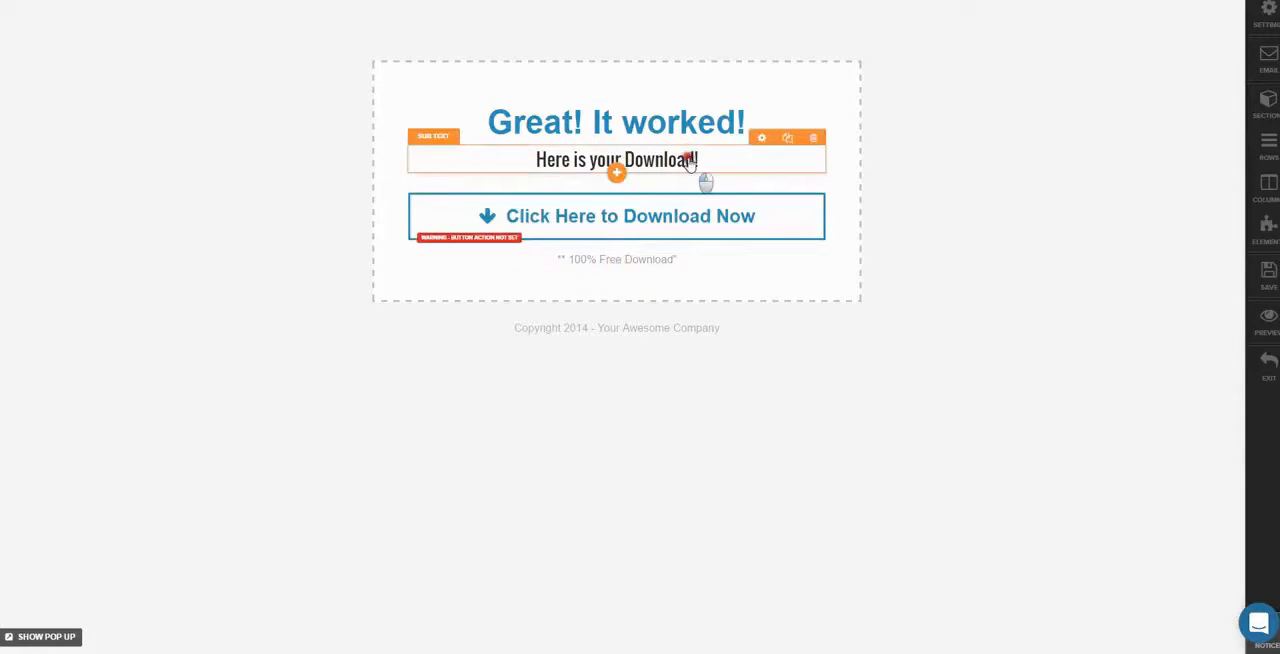
{"action": "mouse_move", "coordinate": [689, 162]}
{"action": "left_mouse_down"}
{"action": "mouse_move", "coordinate": [755, 162]}
{"action": "mouse_move", "coordinate": [696, 159]}
{"action": "left_mouse_up"}
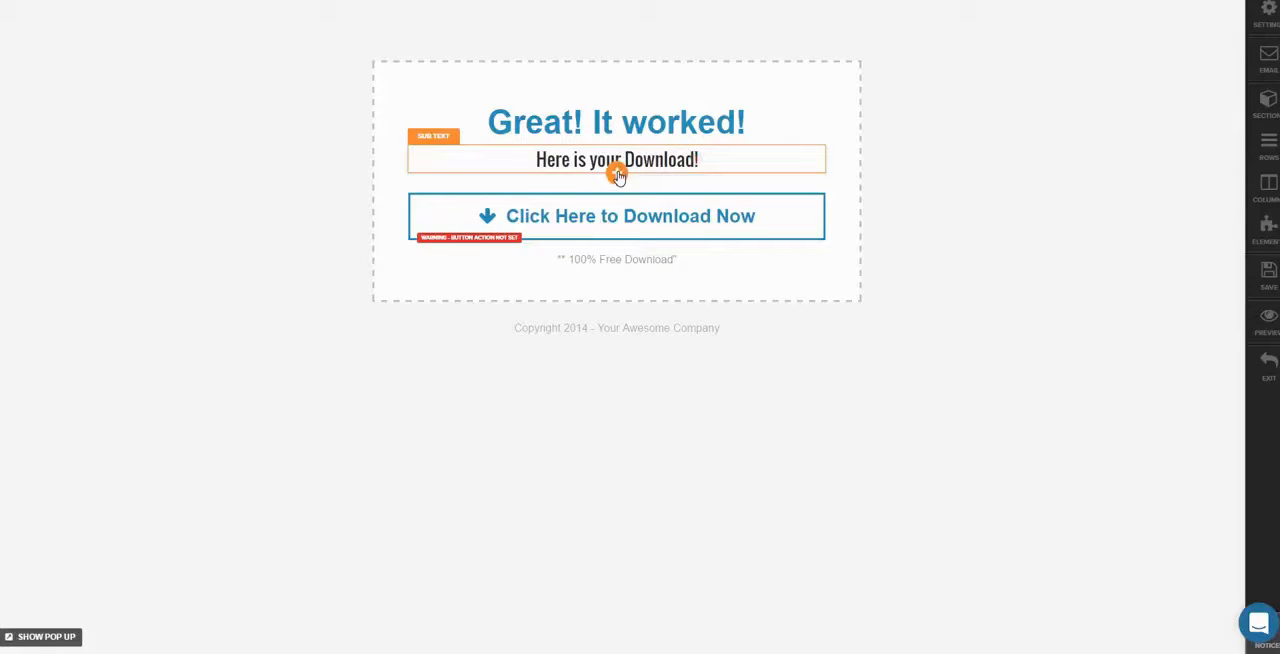
{"action": "left_click", "coordinate": [617, 176]}
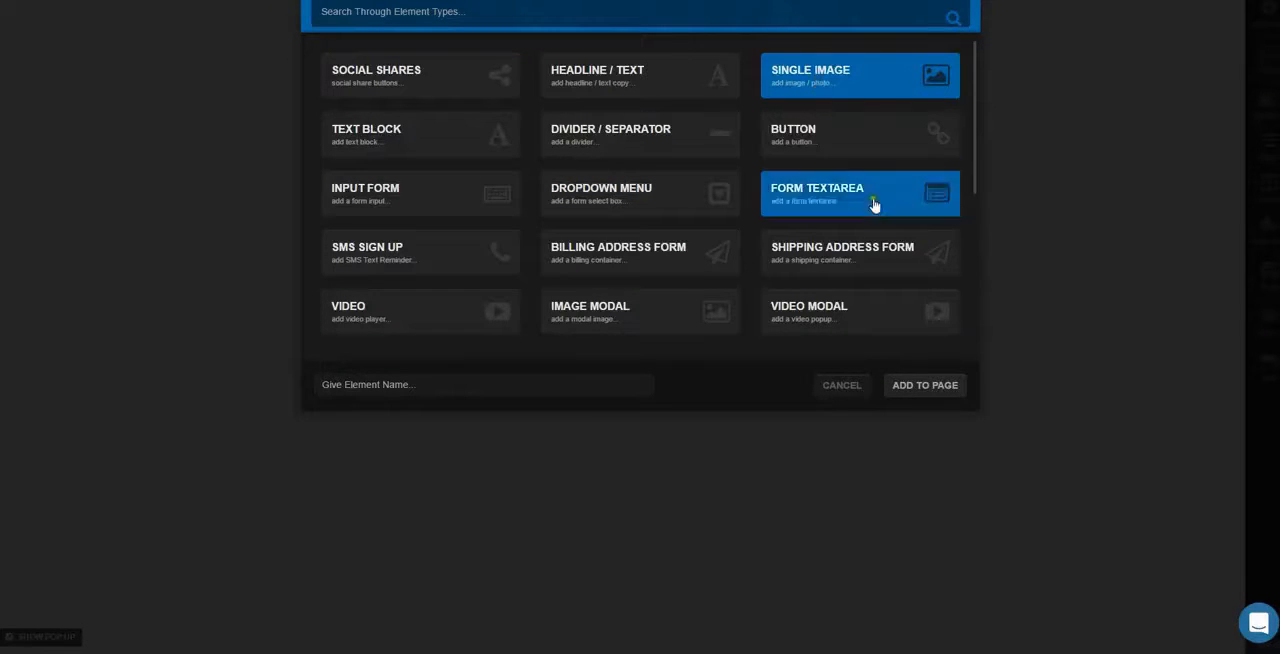
{"action": "left_click", "coordinate": [922, 387]}
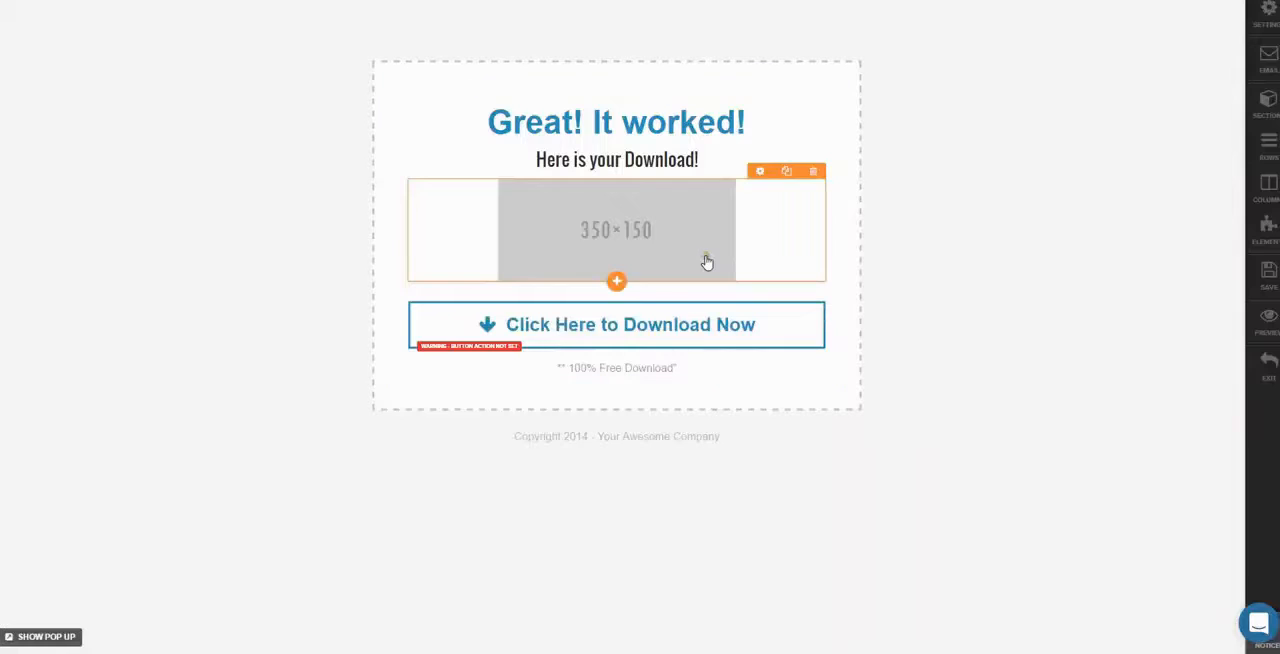
{"action": "left_click", "coordinate": [706, 262]}
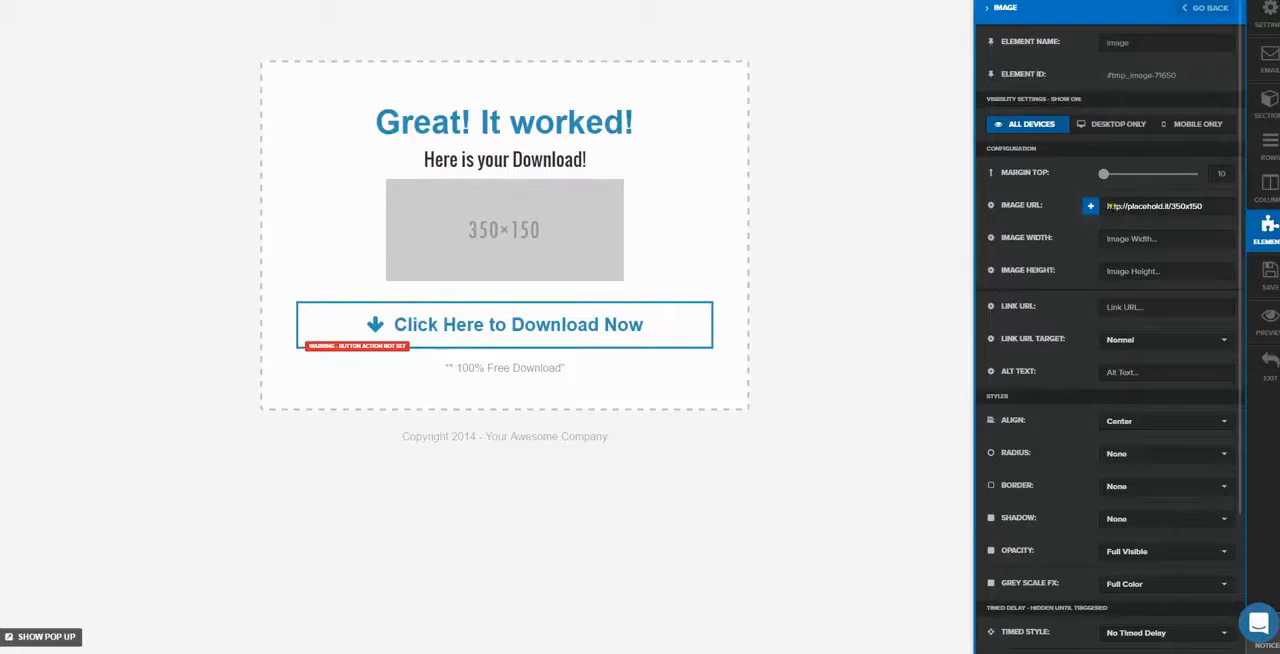
Set the Single Image element's picture to the uploaded ebook cover from the image library
{"action": "left_click", "coordinate": [1091, 207]}
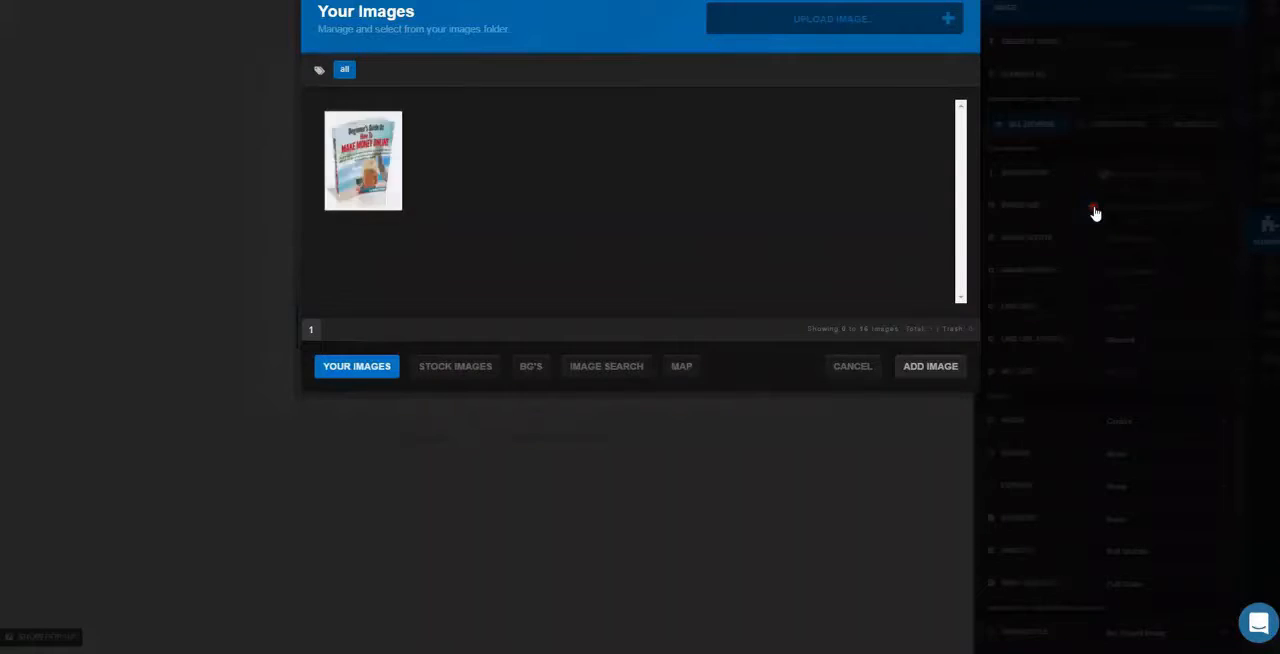
{"action": "left_click", "coordinate": [370, 177]}
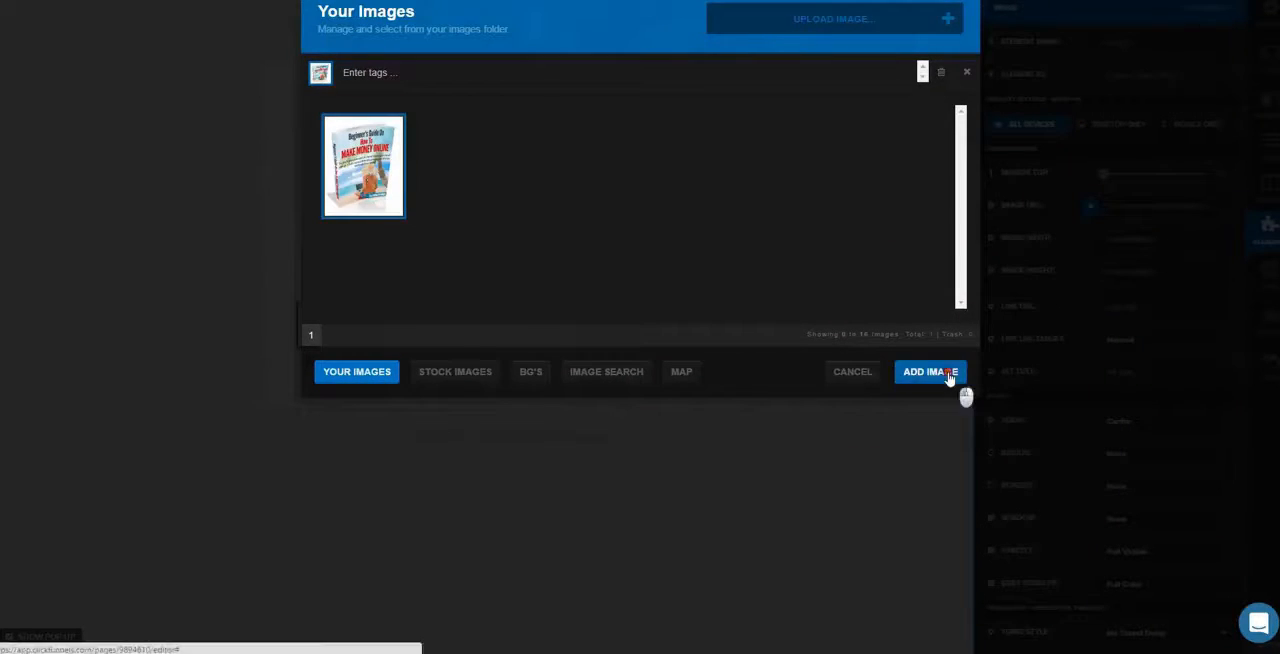
{"action": "left_click", "coordinate": [946, 374]}
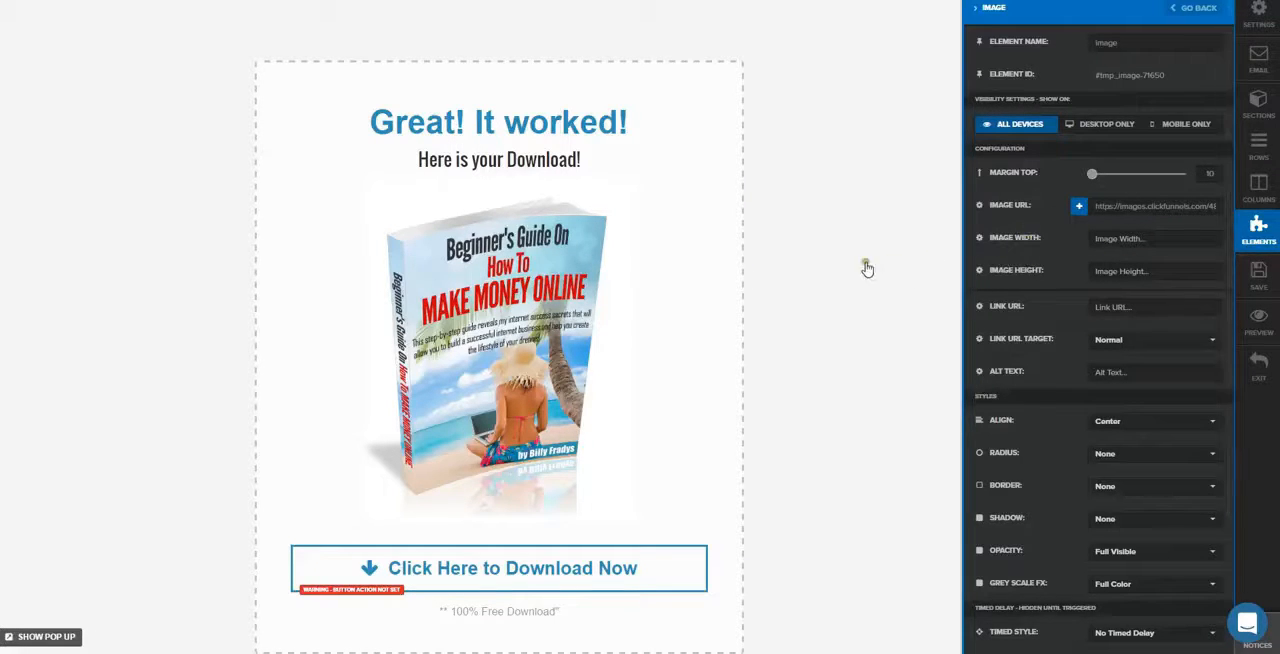
Replace the sub text beneath the headline with "Click on the image to start your download!"
{"action": "left_click", "coordinate": [527, 168]}
{"action": "left_click_drag", "start_coordinate": [523, 163], "coordinate": [820, 174]}
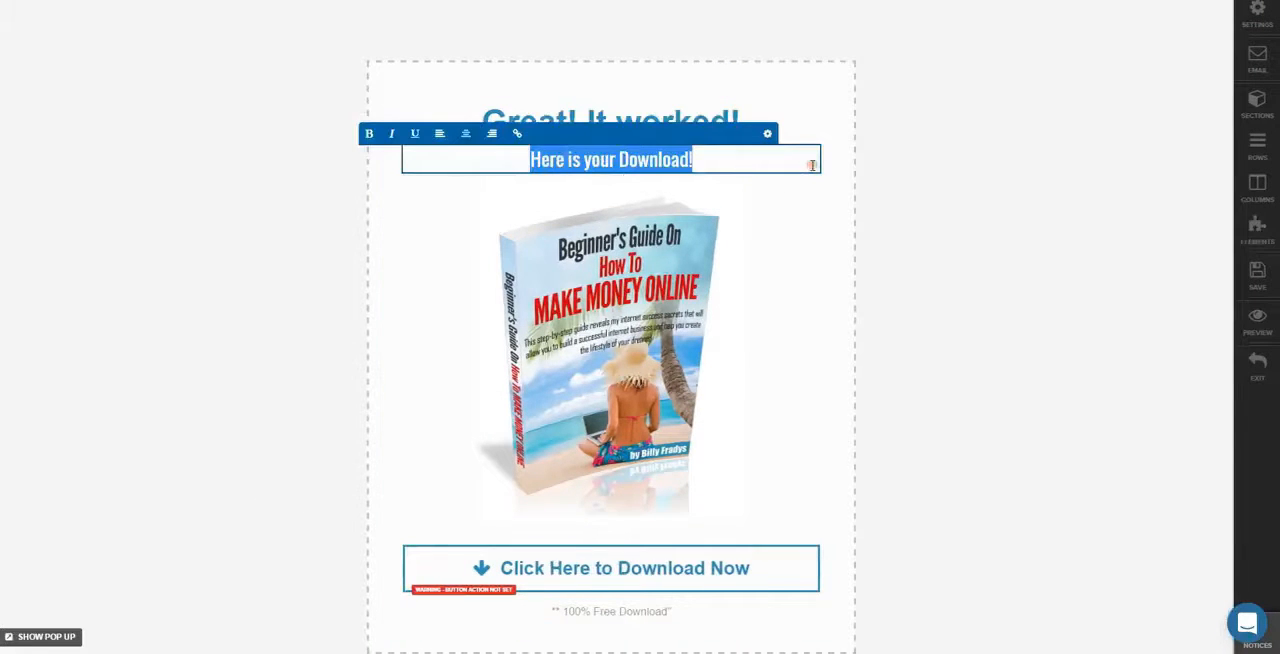
{"action": "type", "text": "Click o"}
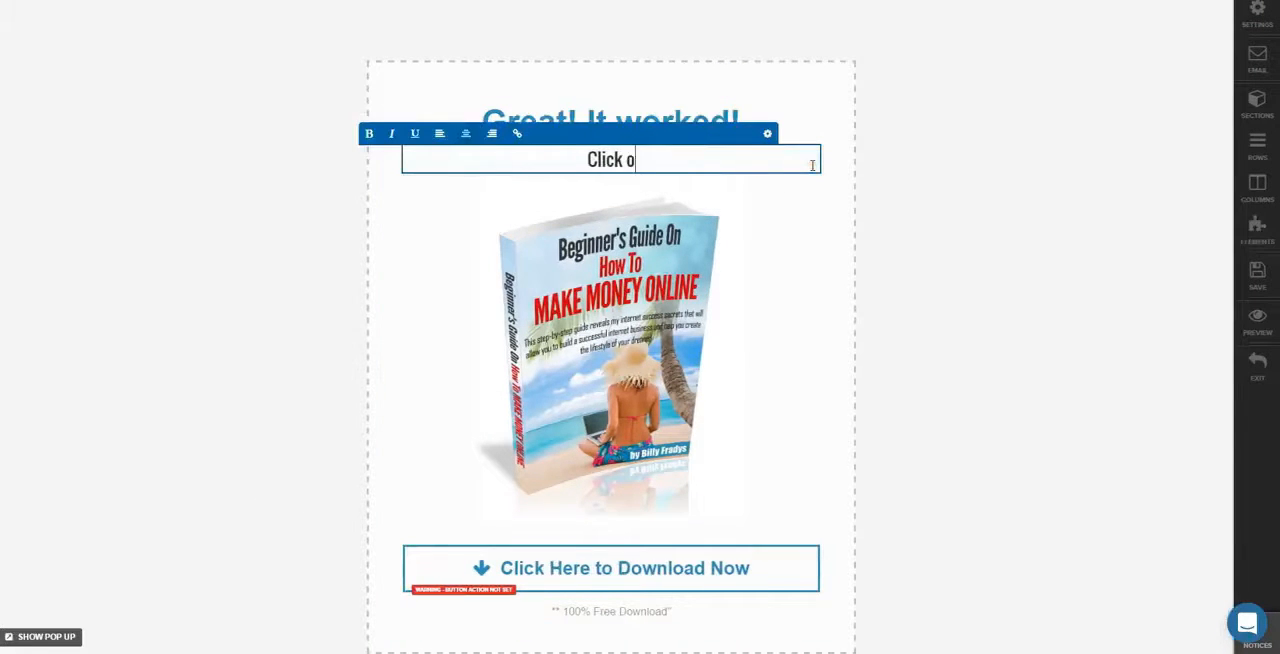
{"action": "type", "text": "n the imag"}
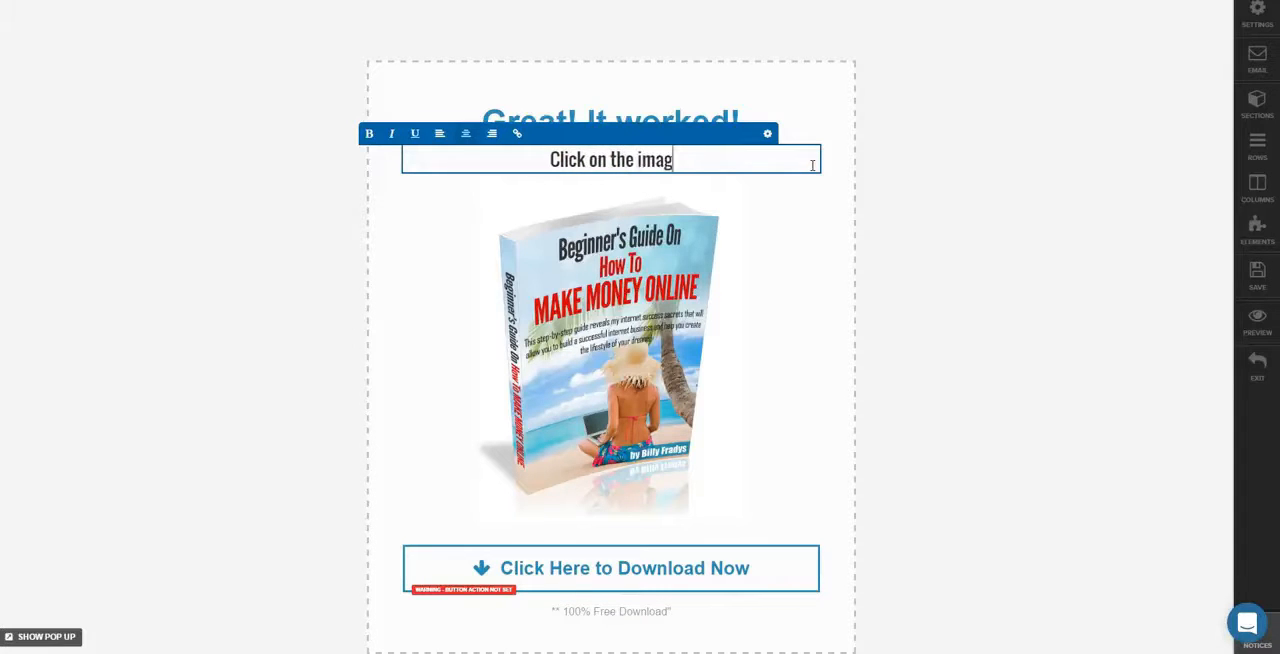
{"action": "type", "text": "e to sta"}
{"action": "key", "text": "BackSpace"}
{"action": "type", "text": "t"}
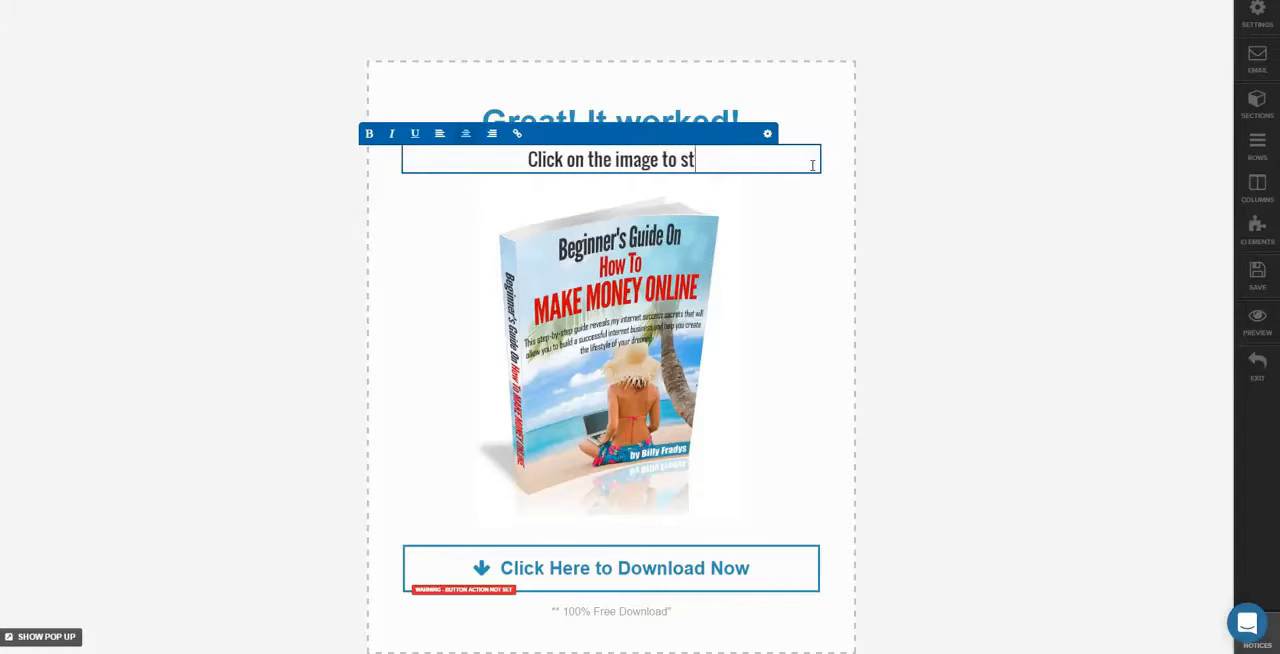
{"action": "type", "text": "art your download!"}
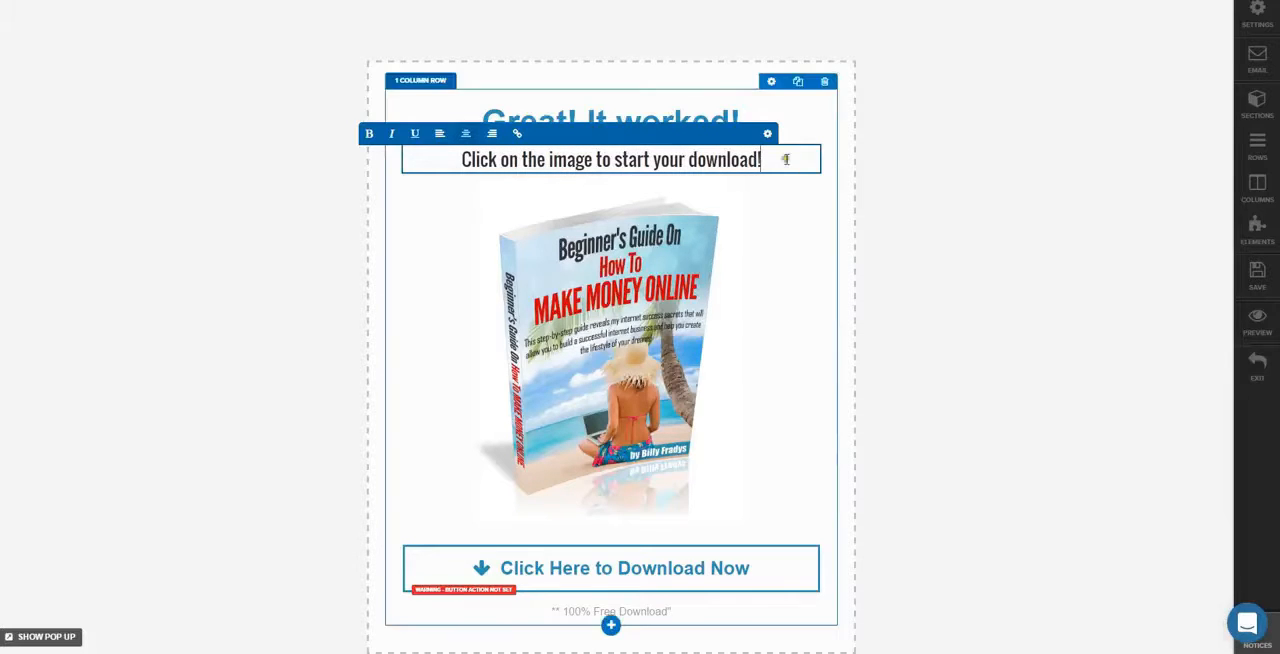
Set the top margin of the "Click on the image to start your download!" sub text to 9
{"action": "left_click_drag", "start_coordinate": [786, 158], "coordinate": [403, 157]}
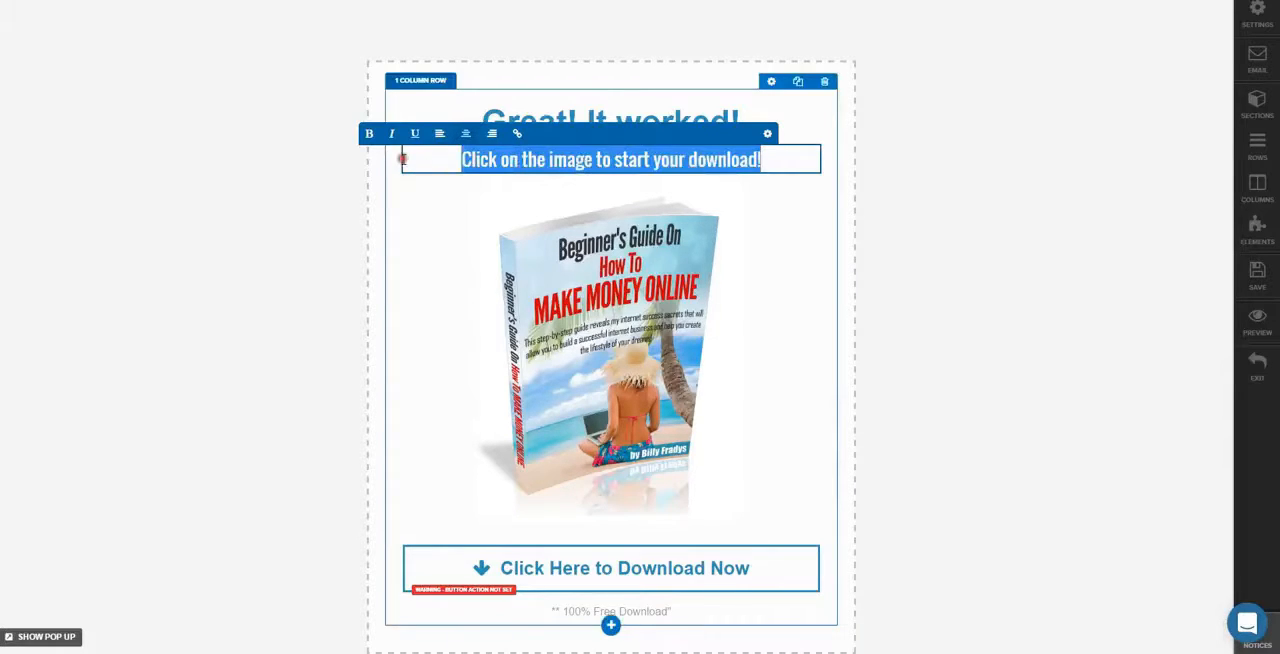
{"action": "left_click", "coordinate": [778, 152]}
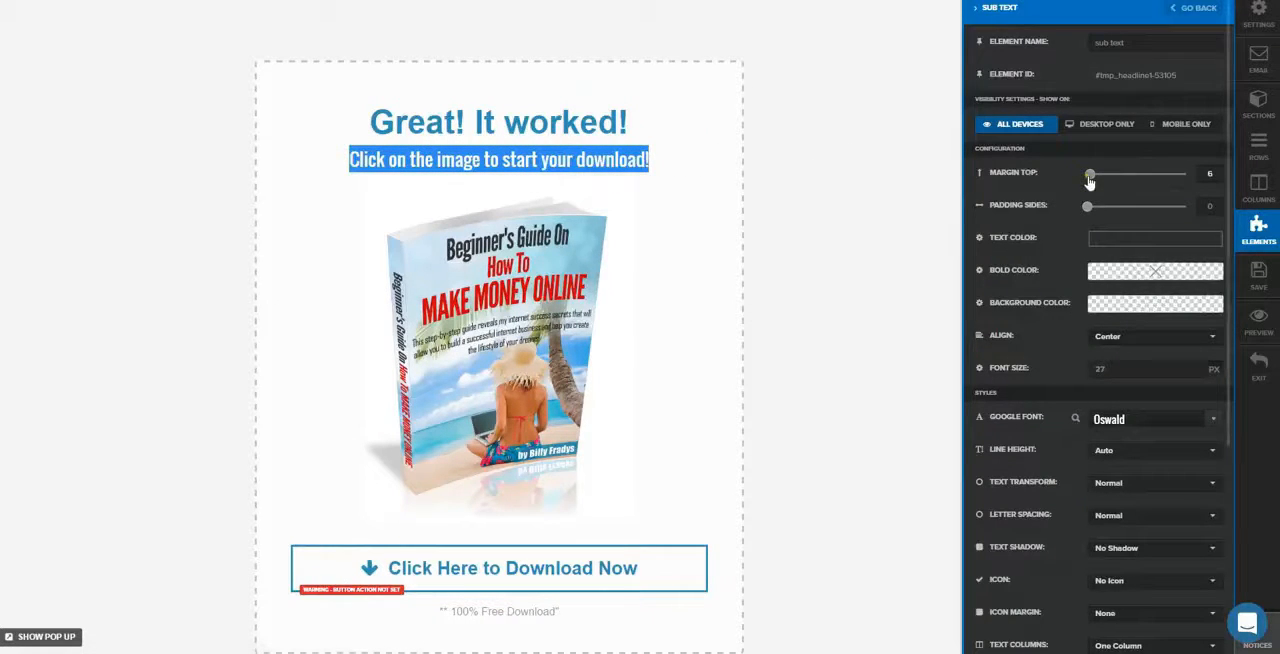
{"action": "left_click_drag", "start_coordinate": [1091, 180], "coordinate": [1095, 180]}
{"action": "left_click_drag", "start_coordinate": [1094, 180], "coordinate": [1092, 180]}
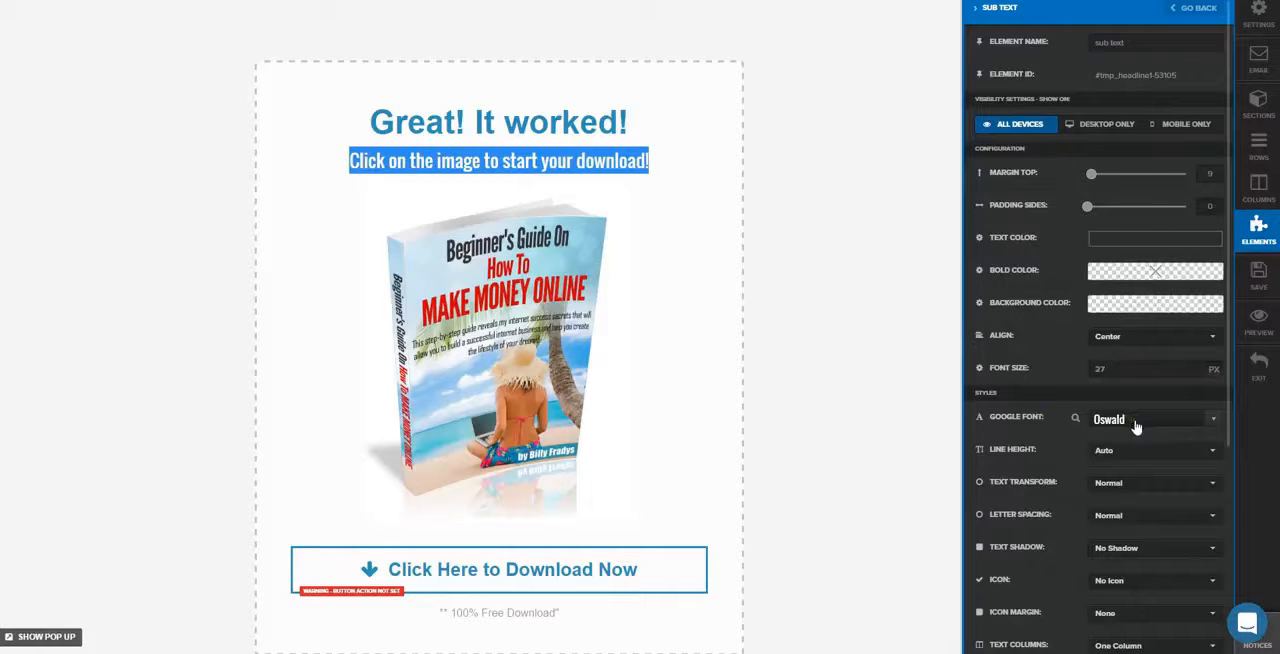
Set the "Great! It worked!" headline's Google font to Oswald and its top margin to 6
{"action": "left_click", "coordinate": [571, 124]}
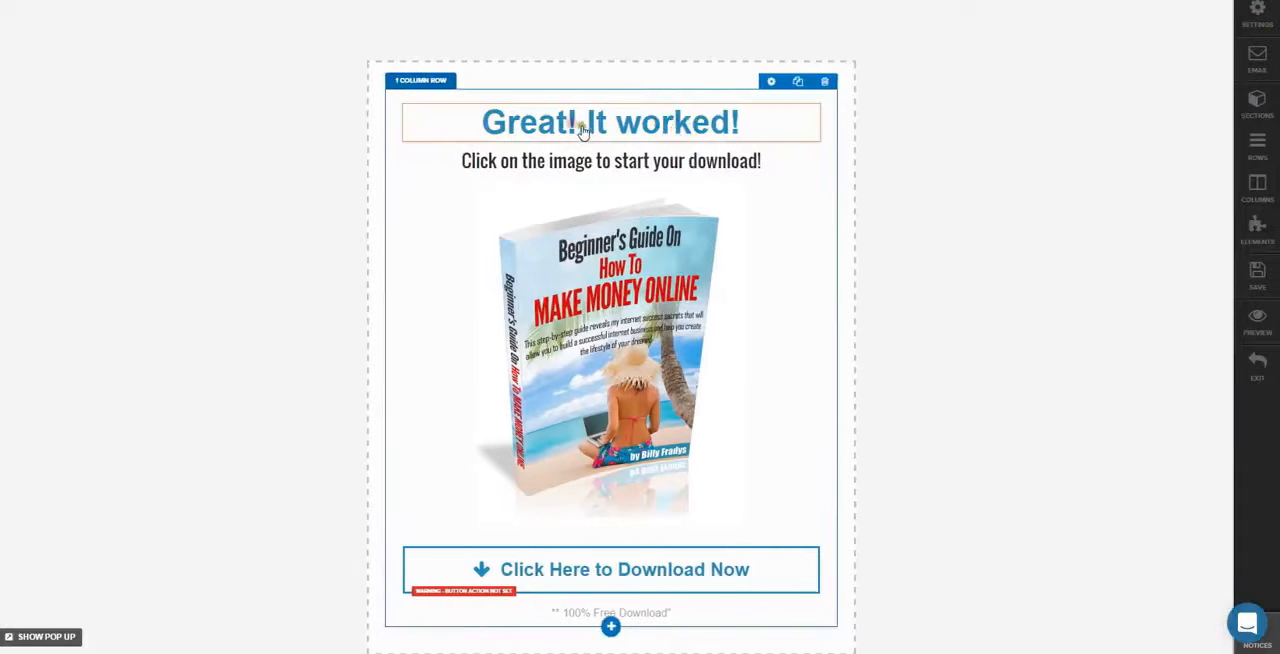
{"action": "left_click", "coordinate": [677, 128]}
{"action": "double_click", "coordinate": [682, 124]}
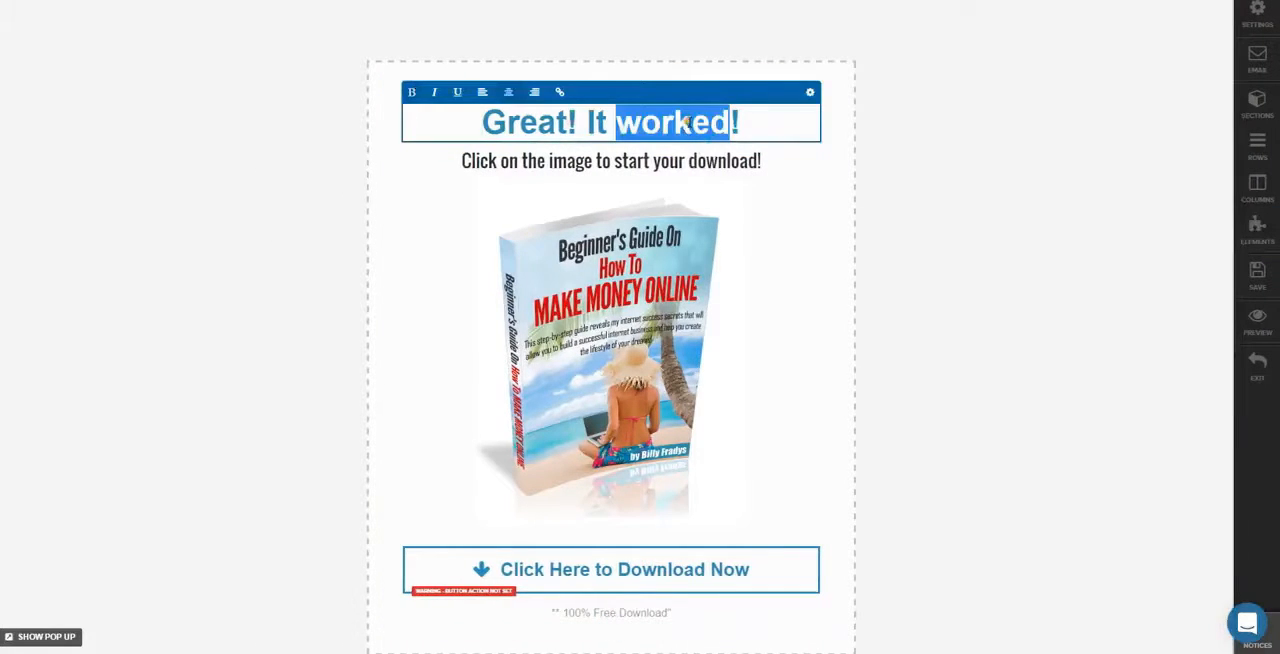
{"action": "left_click", "coordinate": [810, 93]}
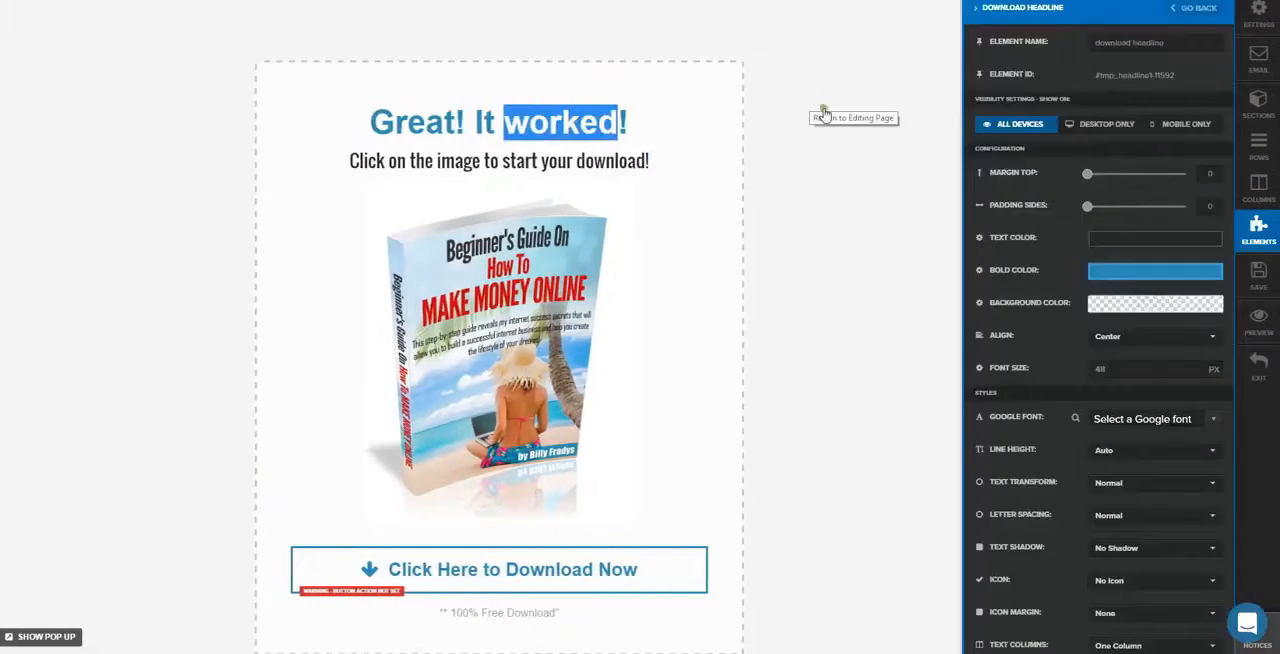
{"action": "left_click", "coordinate": [1216, 425]}
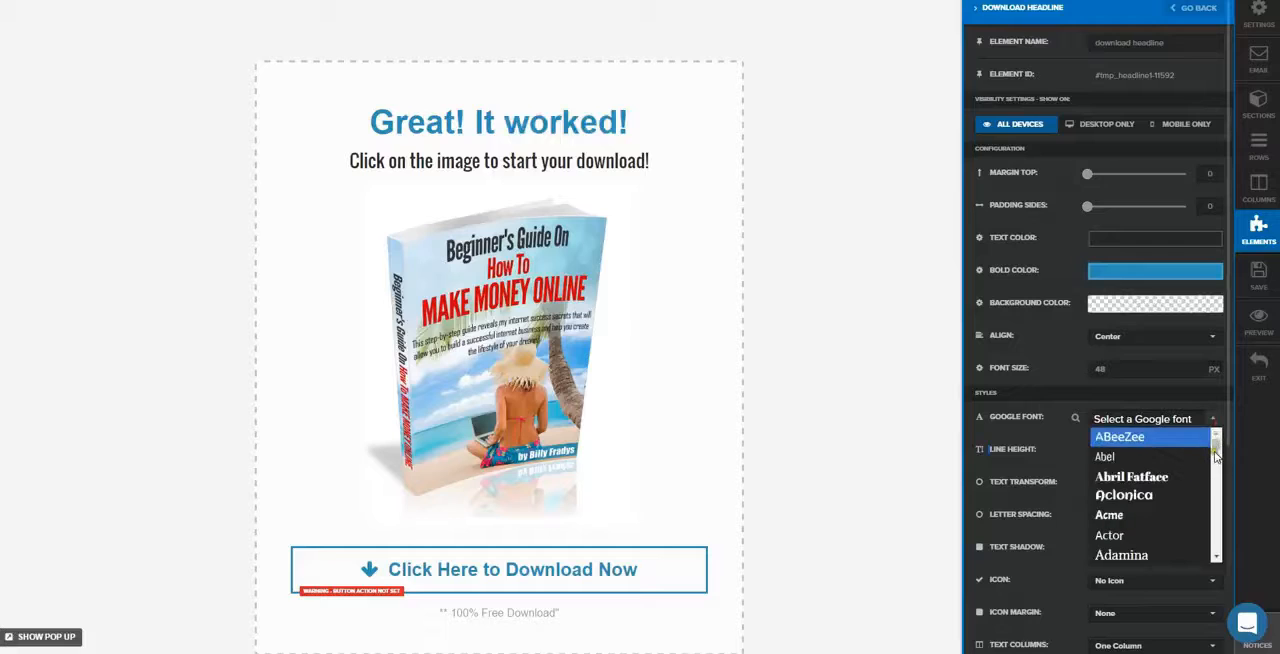
{"action": "left_click_drag", "start_coordinate": [1217, 442], "coordinate": [1218, 514]}
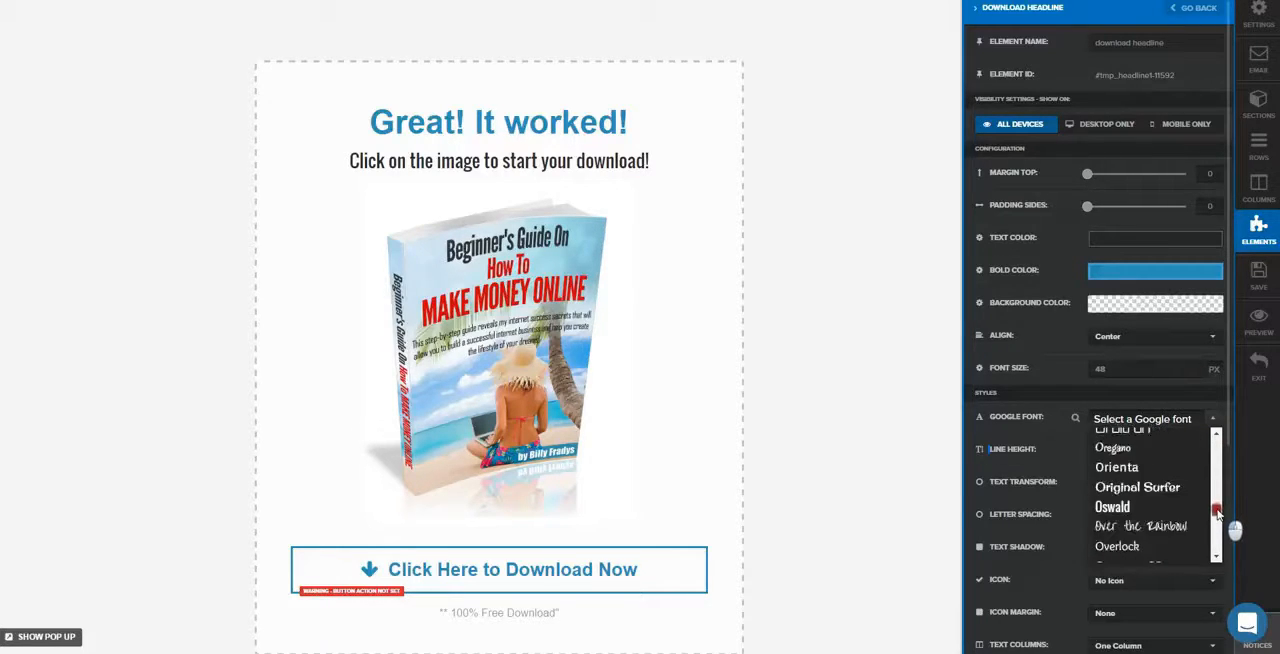
{"action": "left_click", "coordinate": [1130, 507]}
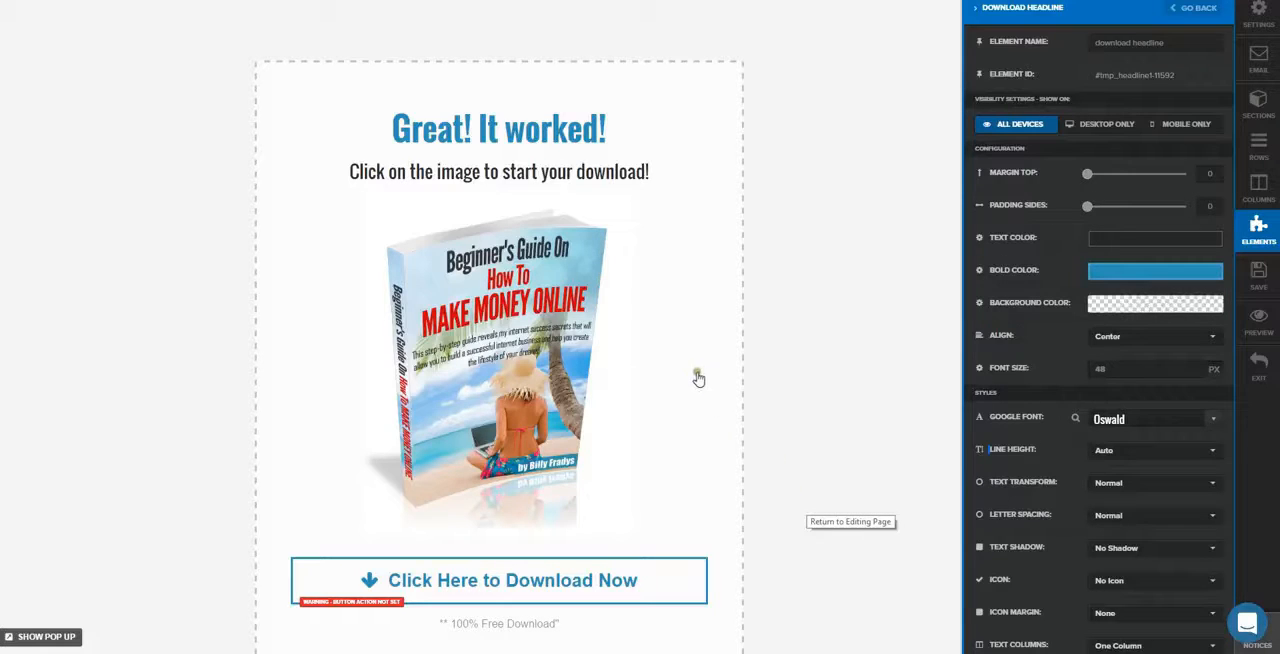
{"action": "left_click_drag", "start_coordinate": [1088, 174], "coordinate": [1096, 180]}
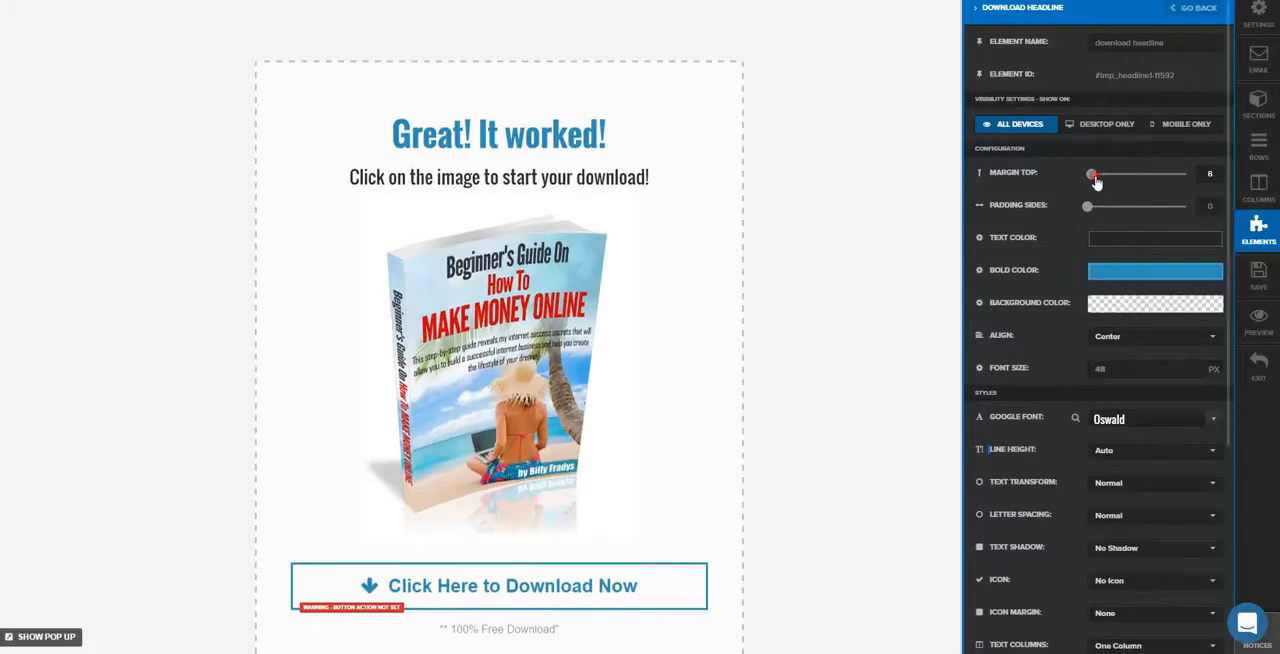
{"action": "left_click", "coordinate": [936, 280]}
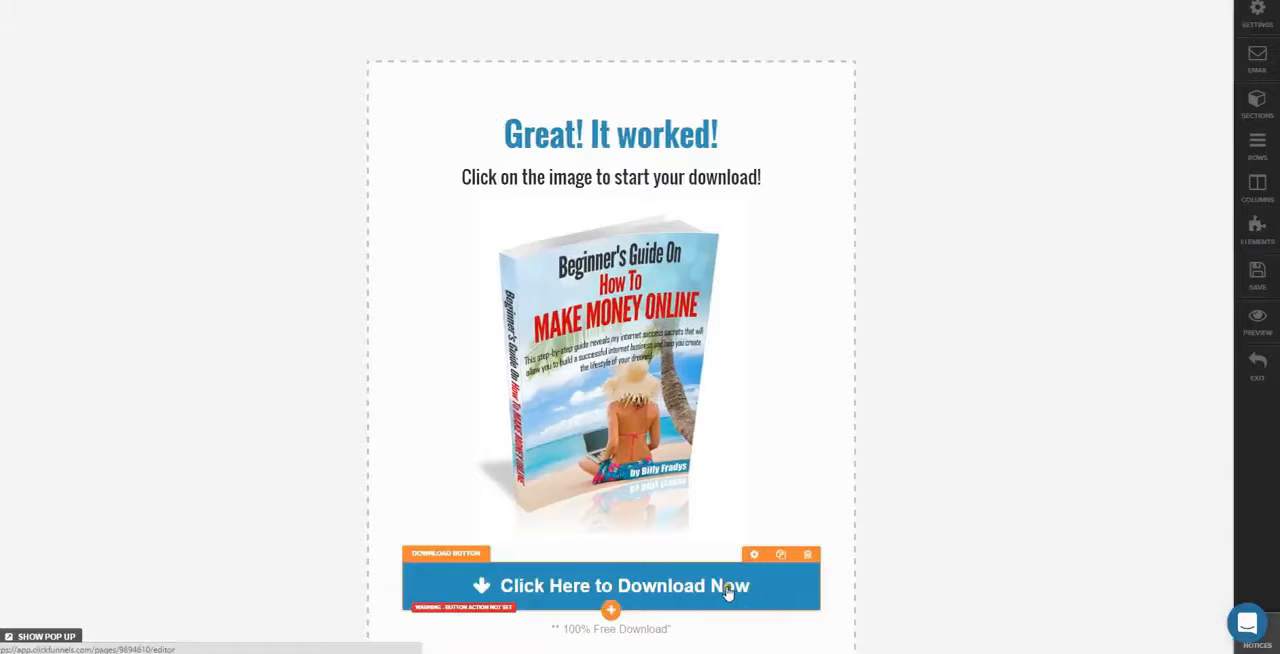
{"action": "scroll", "coordinate": [727, 593], "scroll_direction": "down", "scroll_amount": 1}
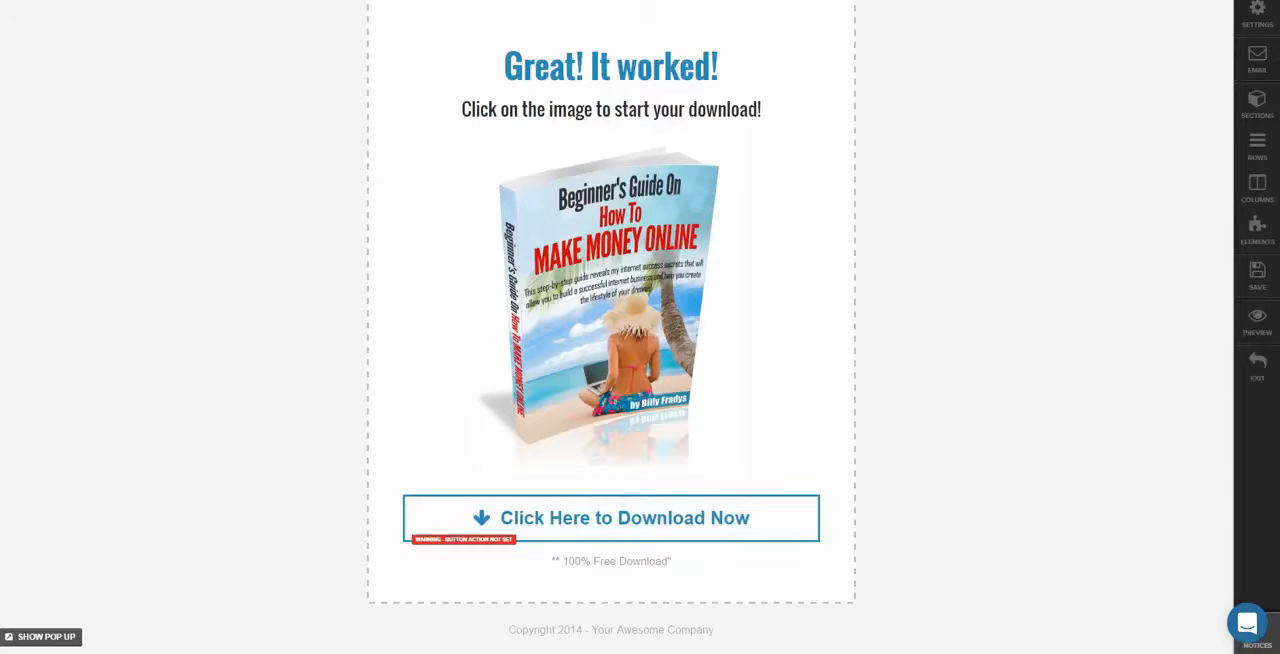
Open Google Drive in a new browser tab and upload Beginners Guide Pixlr.jpg from the Saved Pictures folder
{"action": "key", "text": "ctrl+t"}
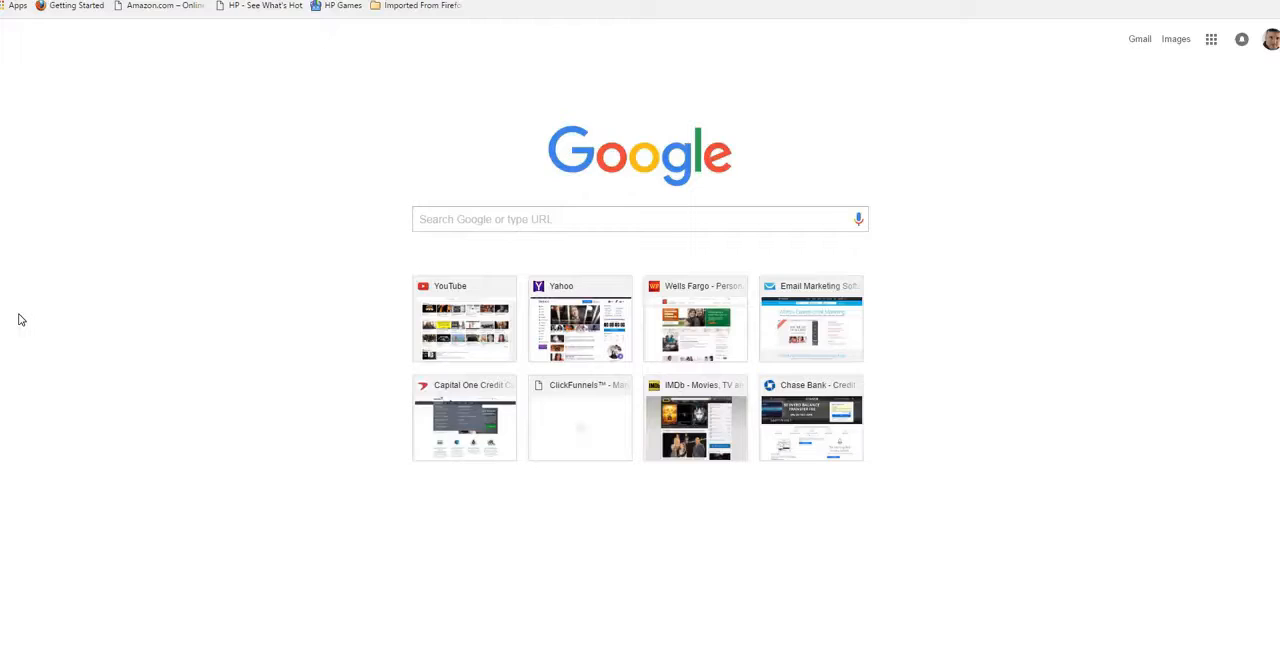
{"action": "key", "text": "Return"}
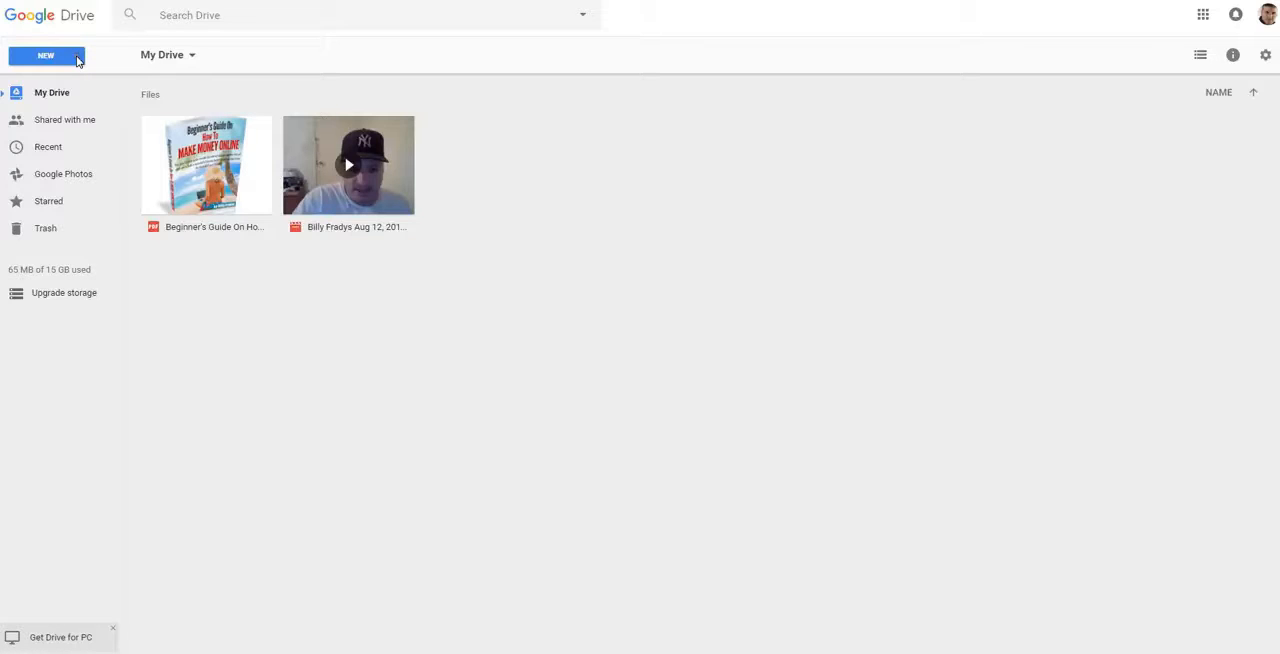
{"action": "left_click", "coordinate": [78, 59]}
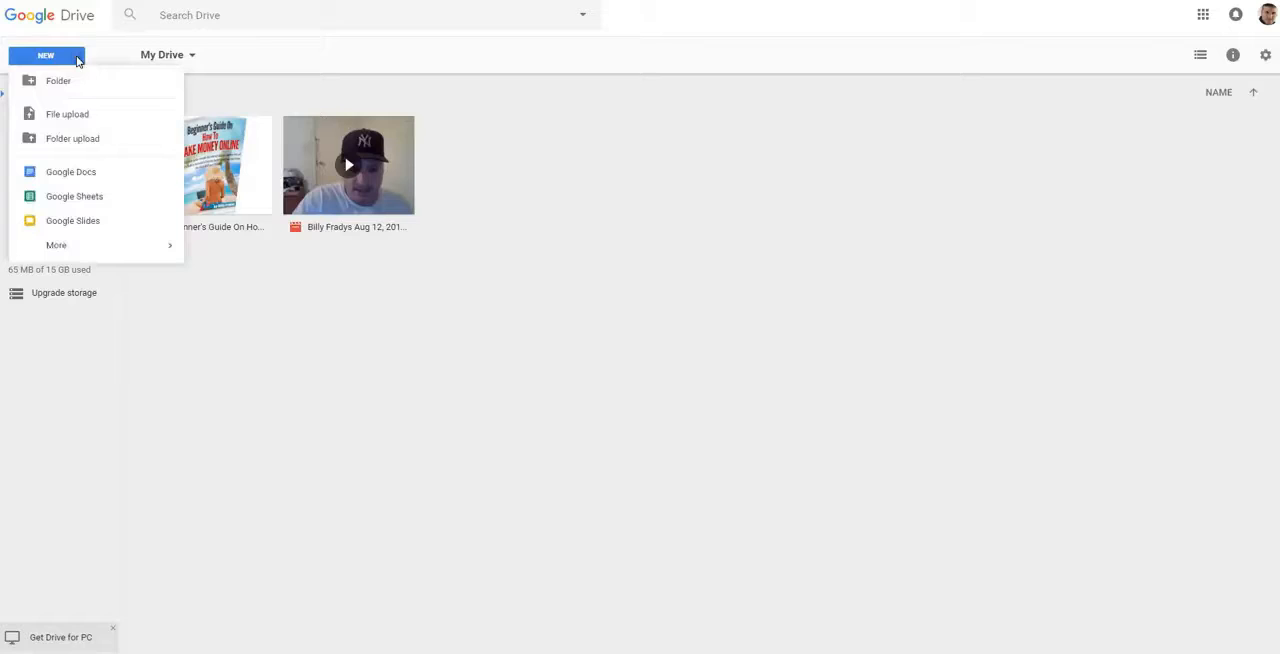
{"action": "left_click", "coordinate": [84, 115]}
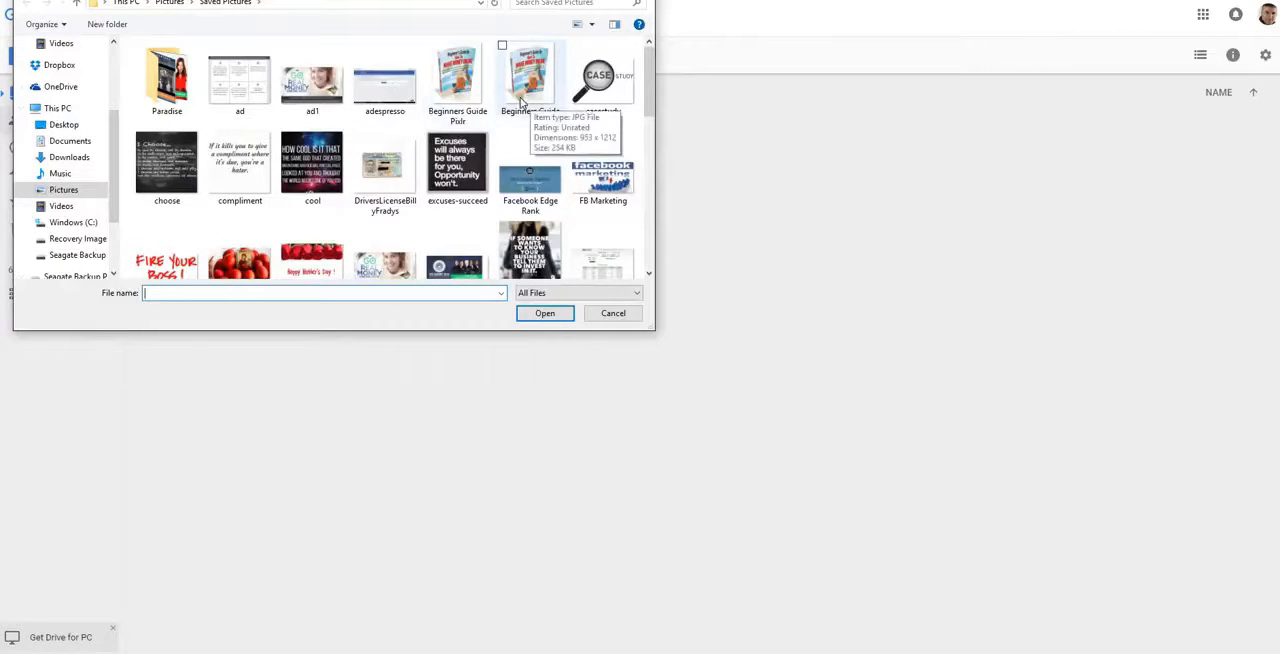
{"action": "double_click", "coordinate": [460, 97]}
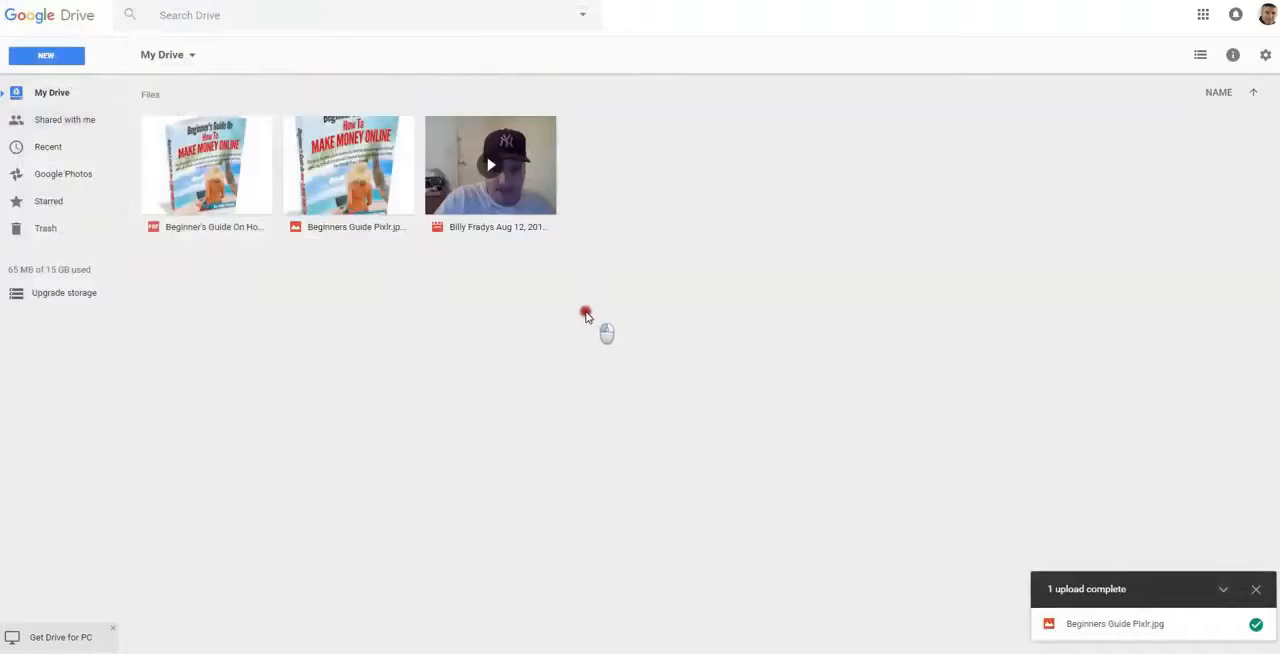
Review the sharing settings of the Beginner's Guide PDF in My Drive
{"action": "right_click", "coordinate": [368, 190]}
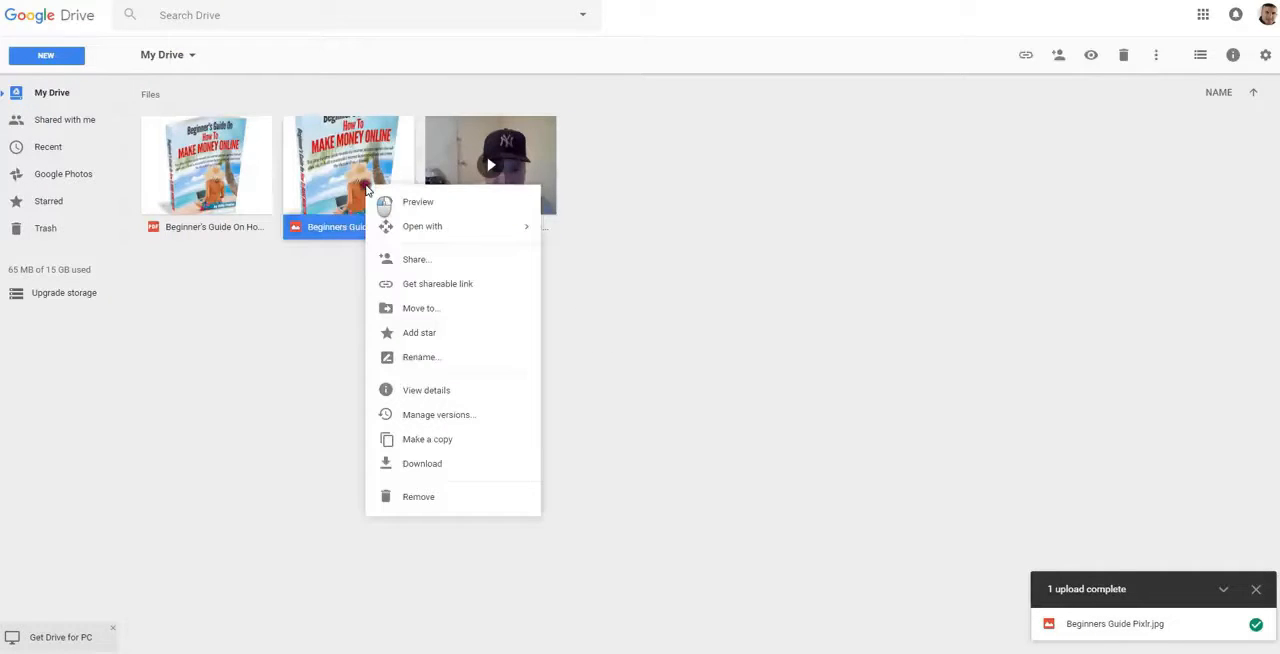
{"action": "left_click", "coordinate": [322, 345]}
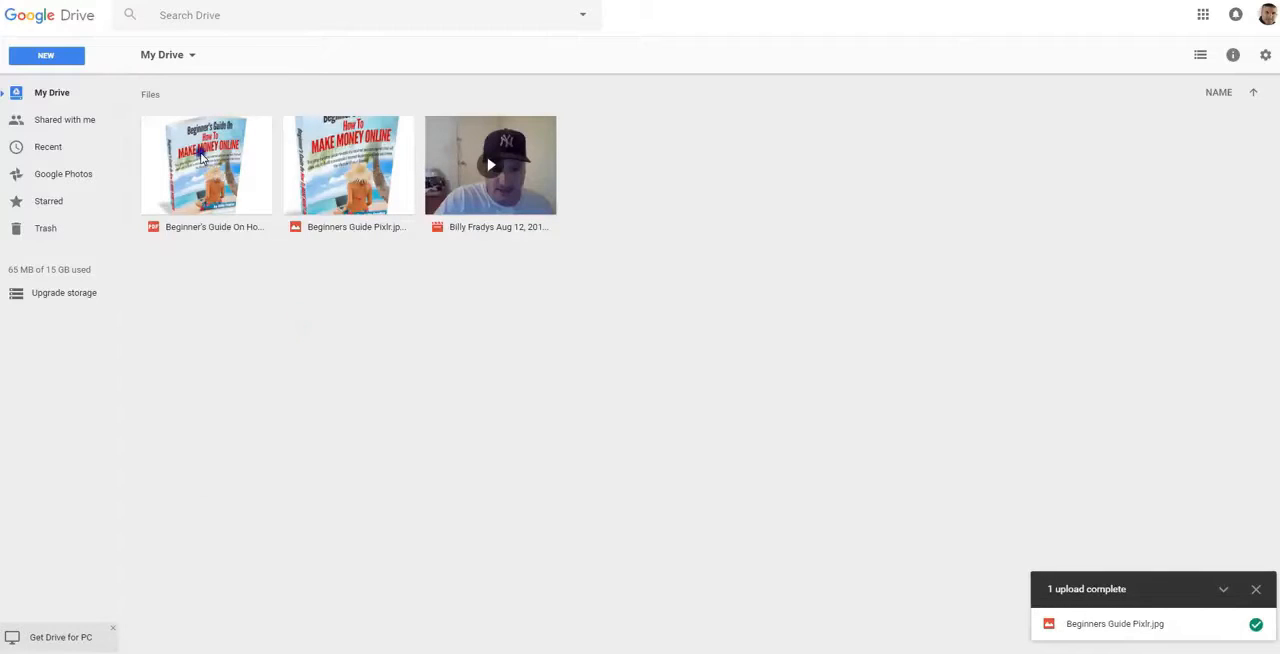
{"action": "right_click", "coordinate": [200, 155]}
{"action": "left_click", "coordinate": [251, 227]}
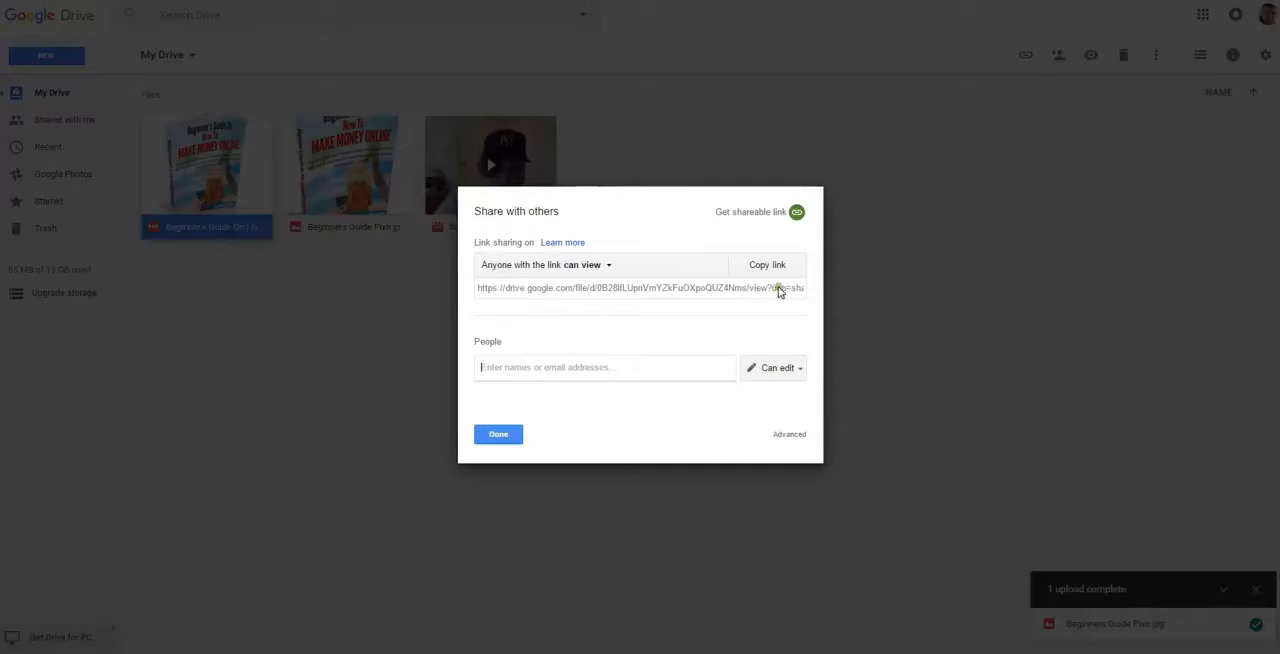
{"action": "left_click", "coordinate": [498, 434]}
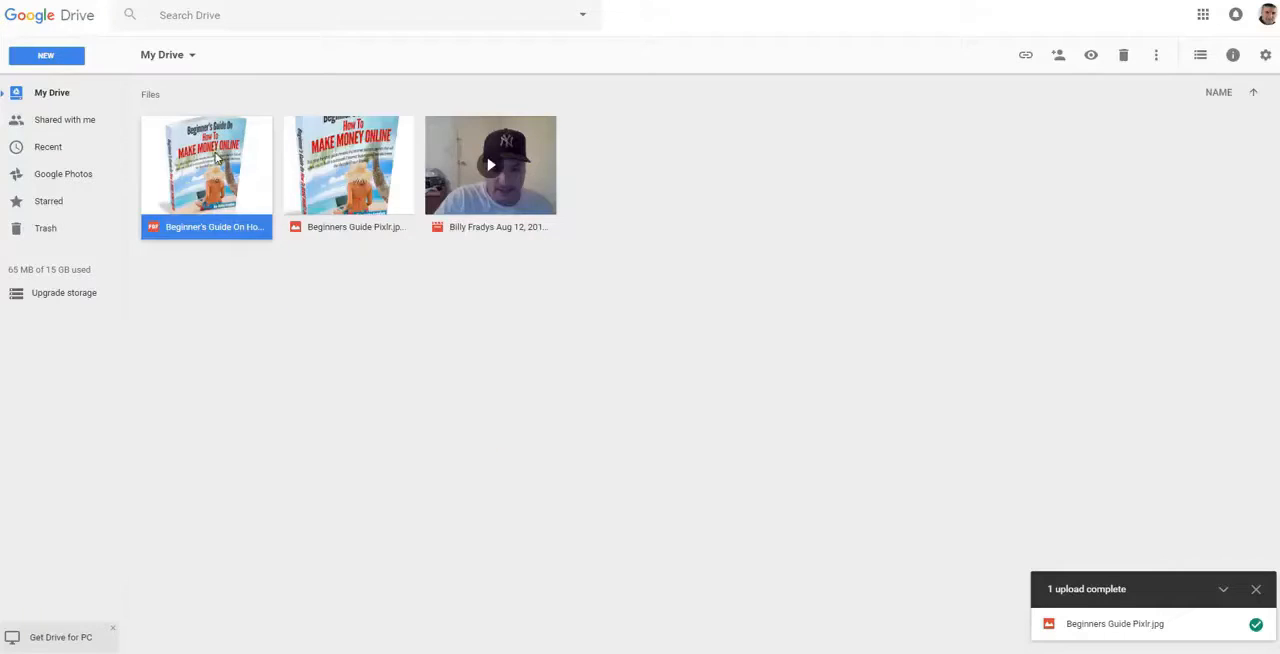
Turn on link sharing for the Beginner's Guide PDF and copy its shareable link
{"action": "right_click", "coordinate": [214, 156]}
{"action": "left_click", "coordinate": [304, 251]}
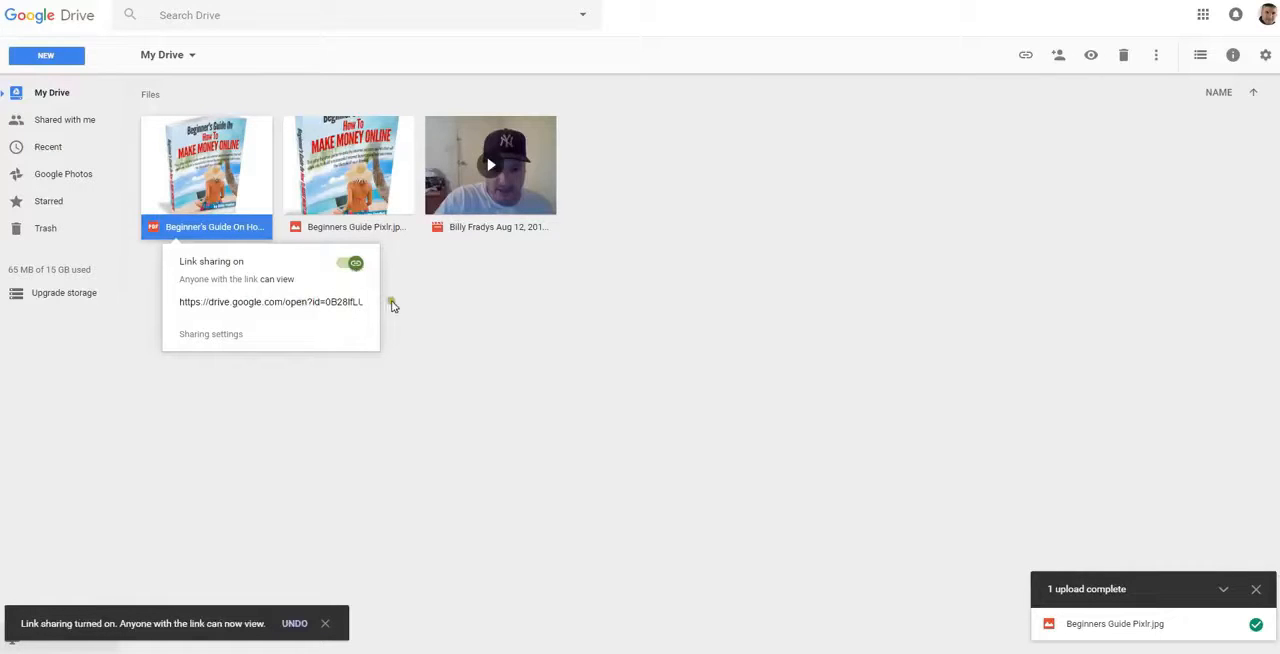
{"action": "left_click", "coordinate": [463, 328]}
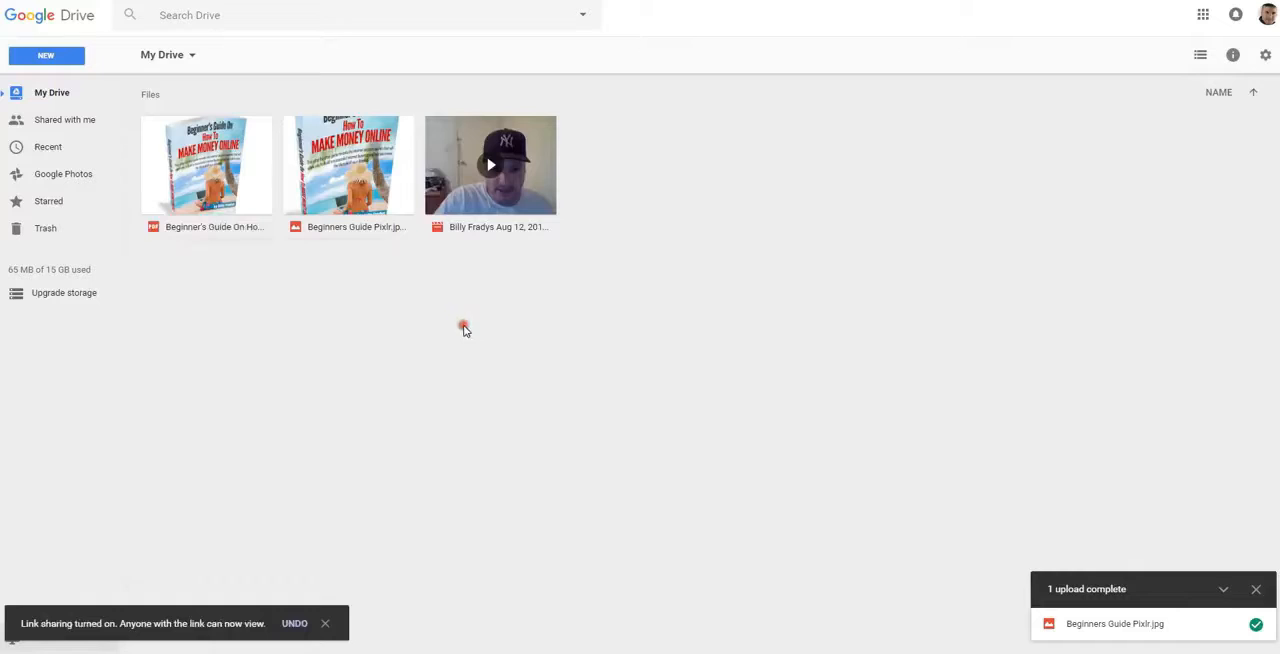
{"action": "right_click", "coordinate": [225, 191]}
{"action": "left_click", "coordinate": [281, 286]}
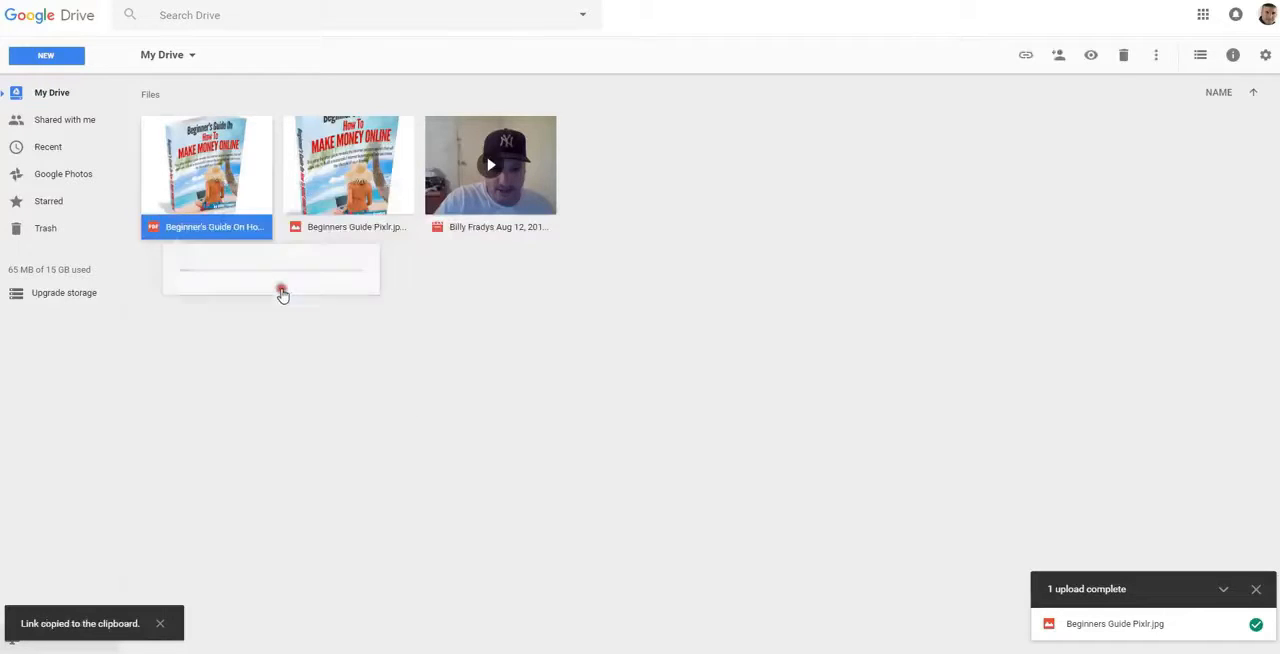
{"action": "left_click", "coordinate": [280, 306]}
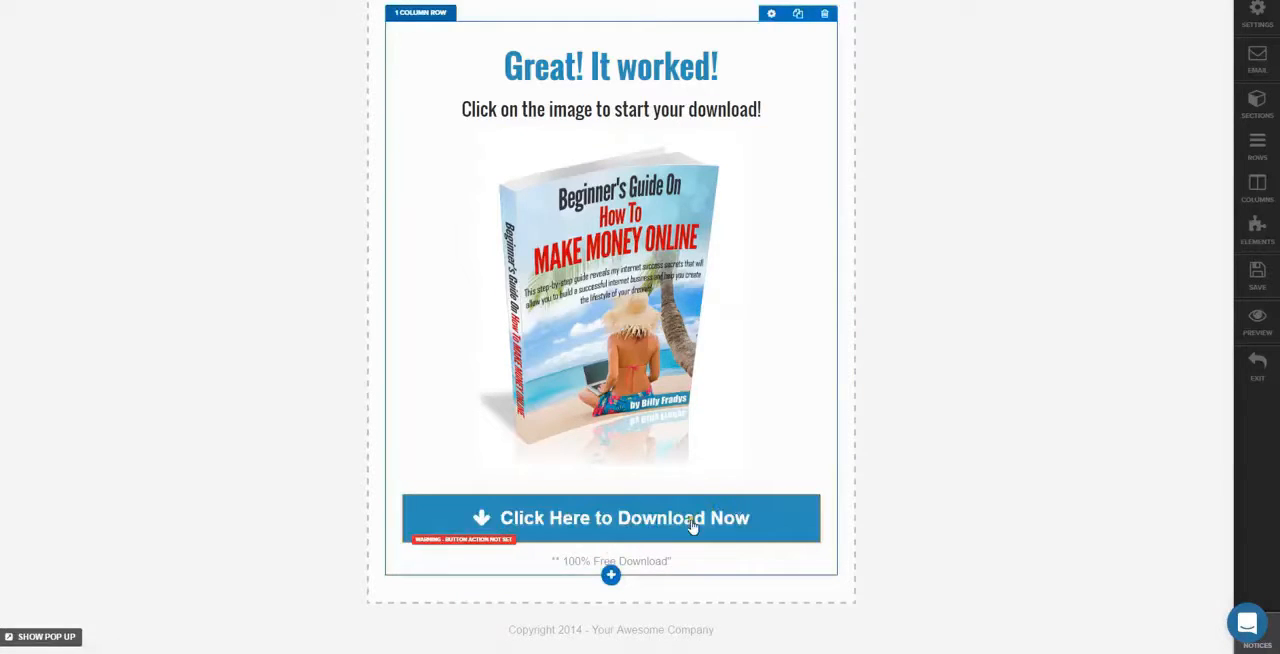
Set the ebook cover image's link URL to the copied Google Drive link
{"action": "left_click", "coordinate": [634, 318]}
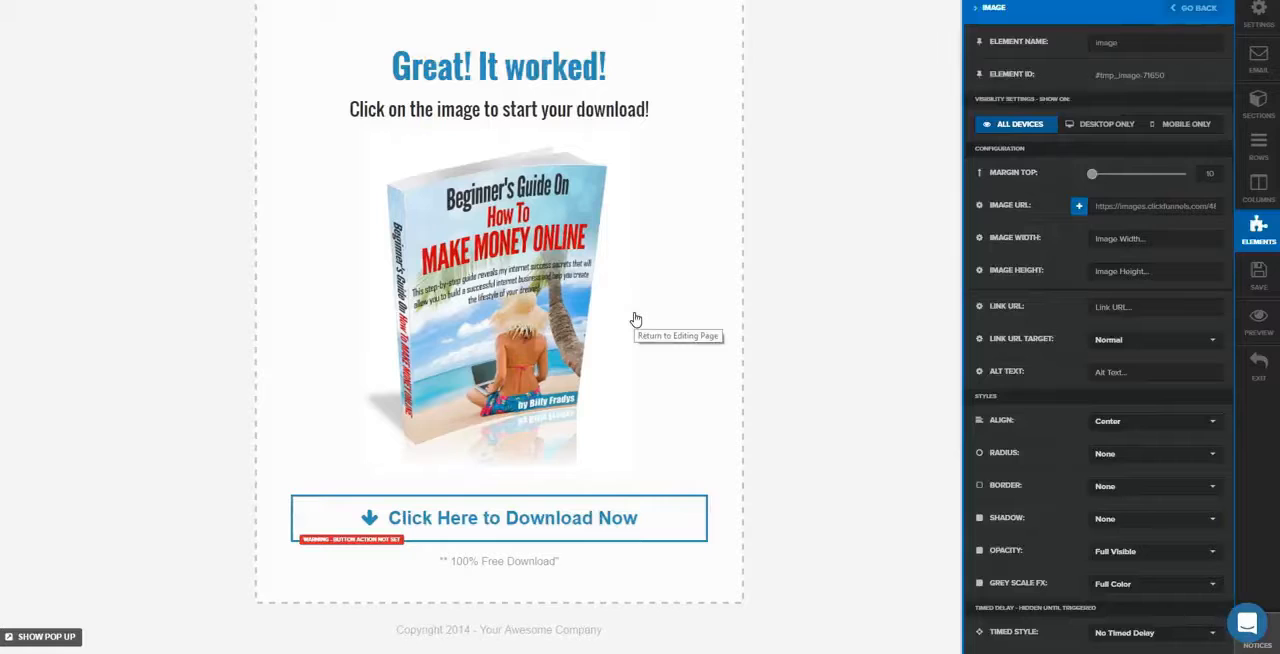
{"action": "left_click", "coordinate": [1120, 308]}
{"action": "type", "text": "#"}
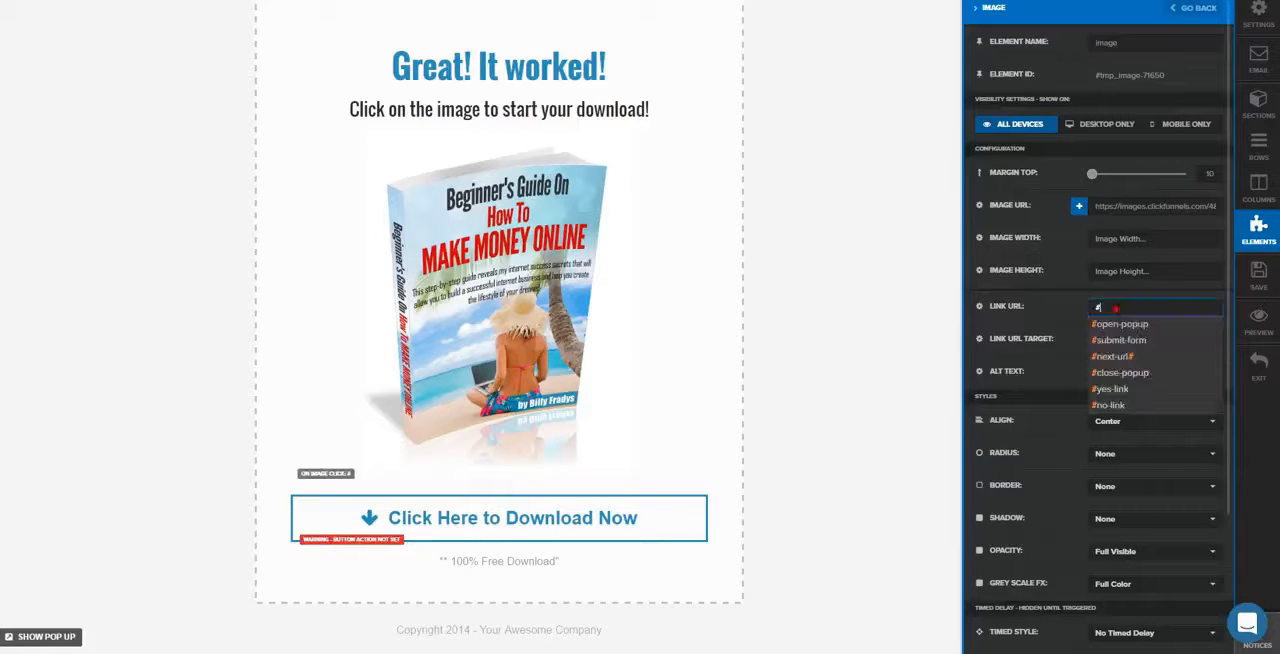
{"action": "key", "text": "BackSpace"}
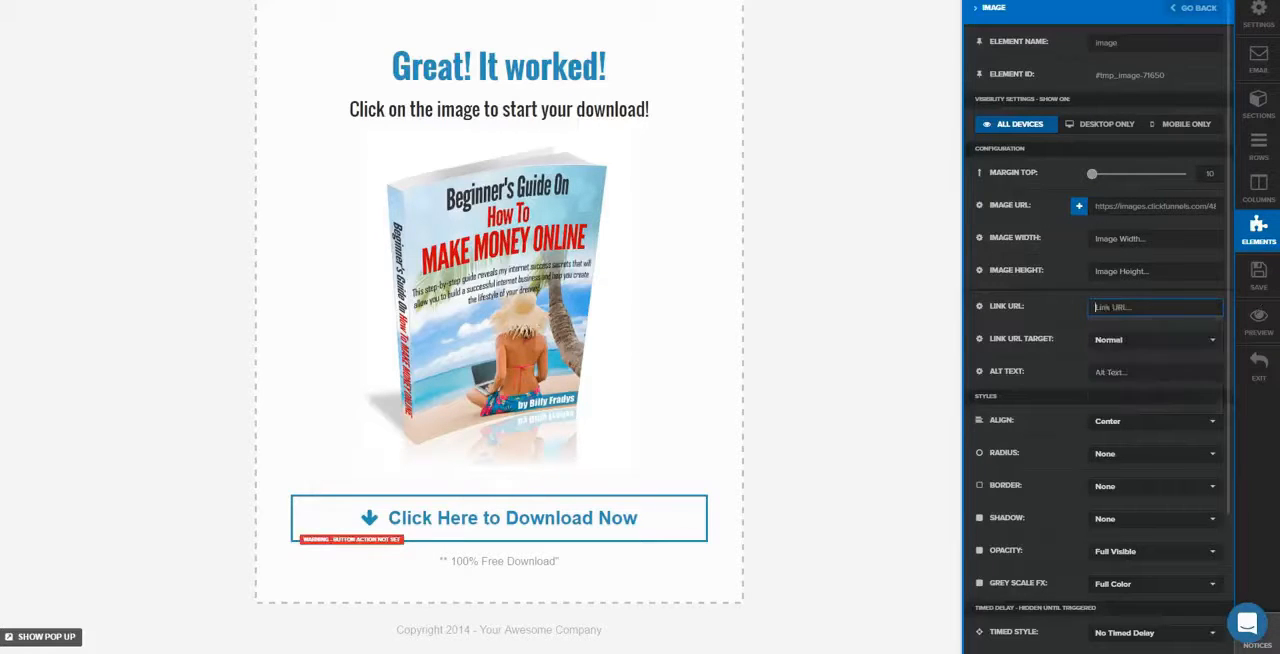
{"action": "right_click", "coordinate": [1110, 310]}
{"action": "left_click", "coordinate": [1143, 391]}
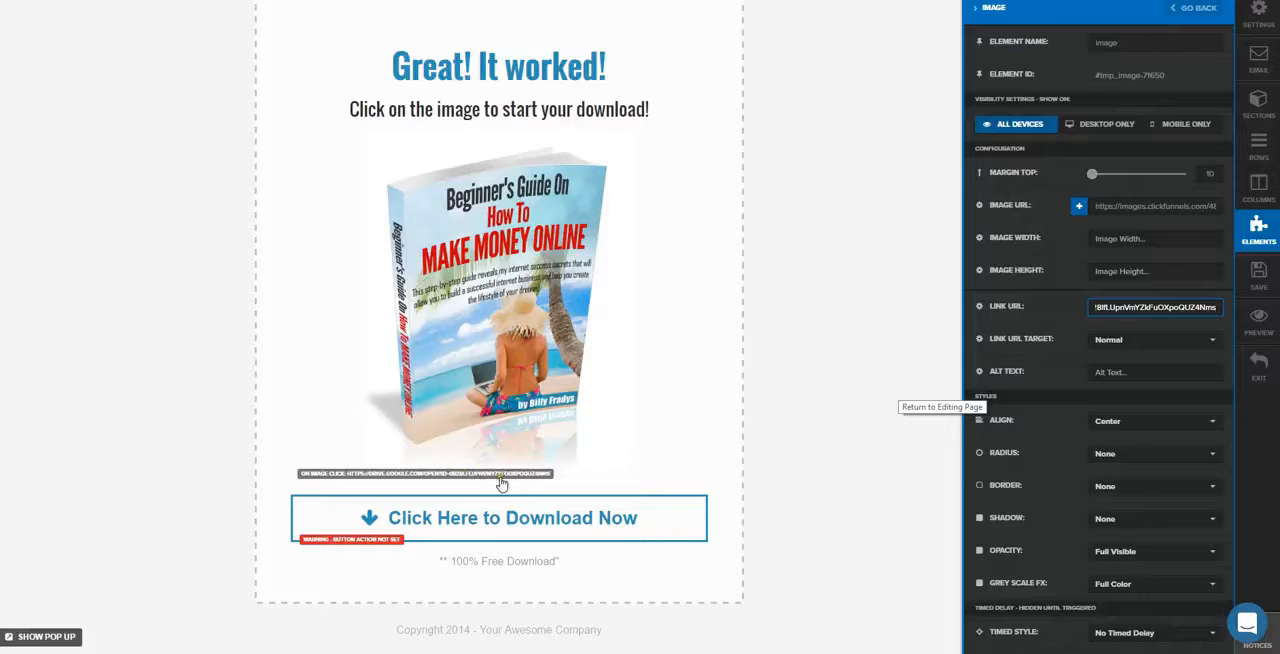
{"action": "left_click", "coordinate": [851, 373]}
Paste the Google Drive link as the "Click Here to Download Now" button's URL action and save the page
{"action": "left_click", "coordinate": [693, 521]}
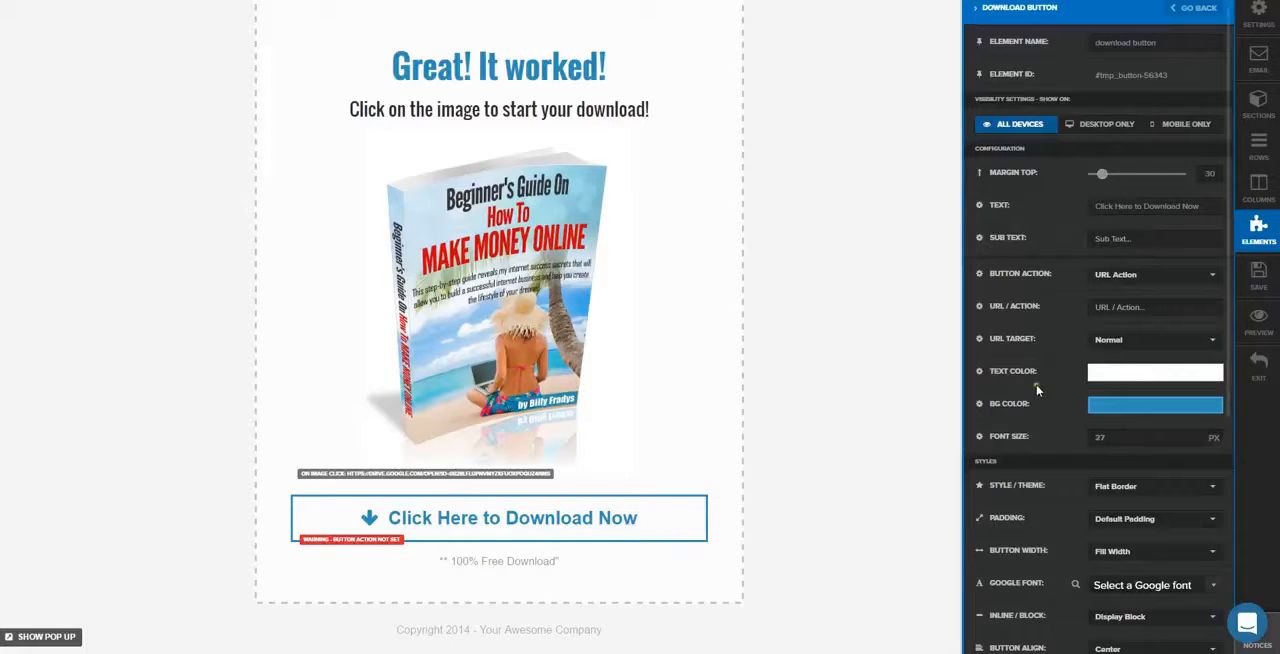
{"action": "left_click", "coordinate": [1100, 307]}
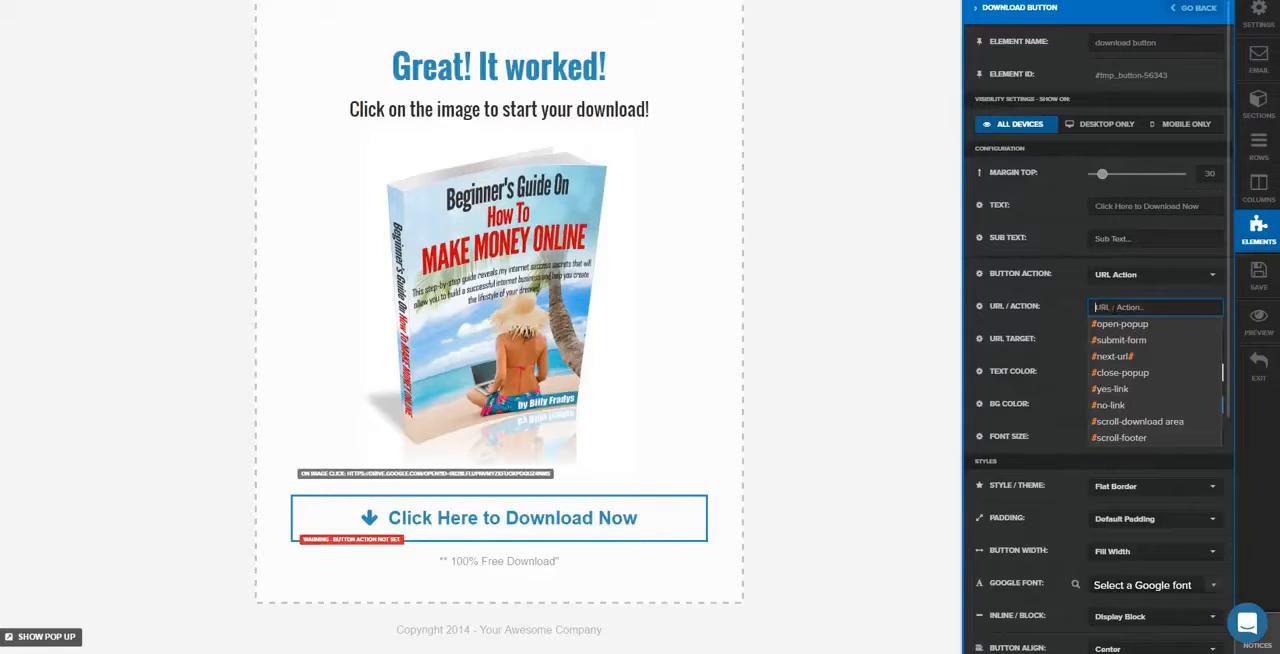
{"action": "left_click", "coordinate": [1114, 308]}
{"action": "right_click", "coordinate": [1112, 308]}
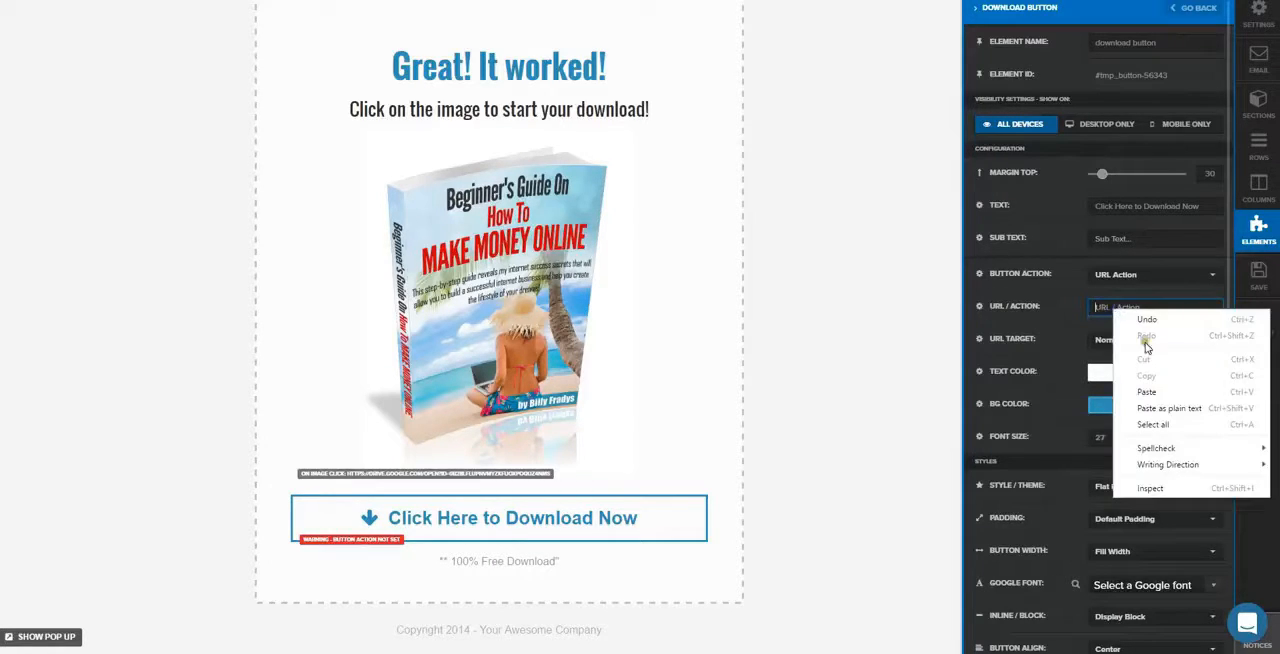
{"action": "left_click", "coordinate": [1168, 391]}
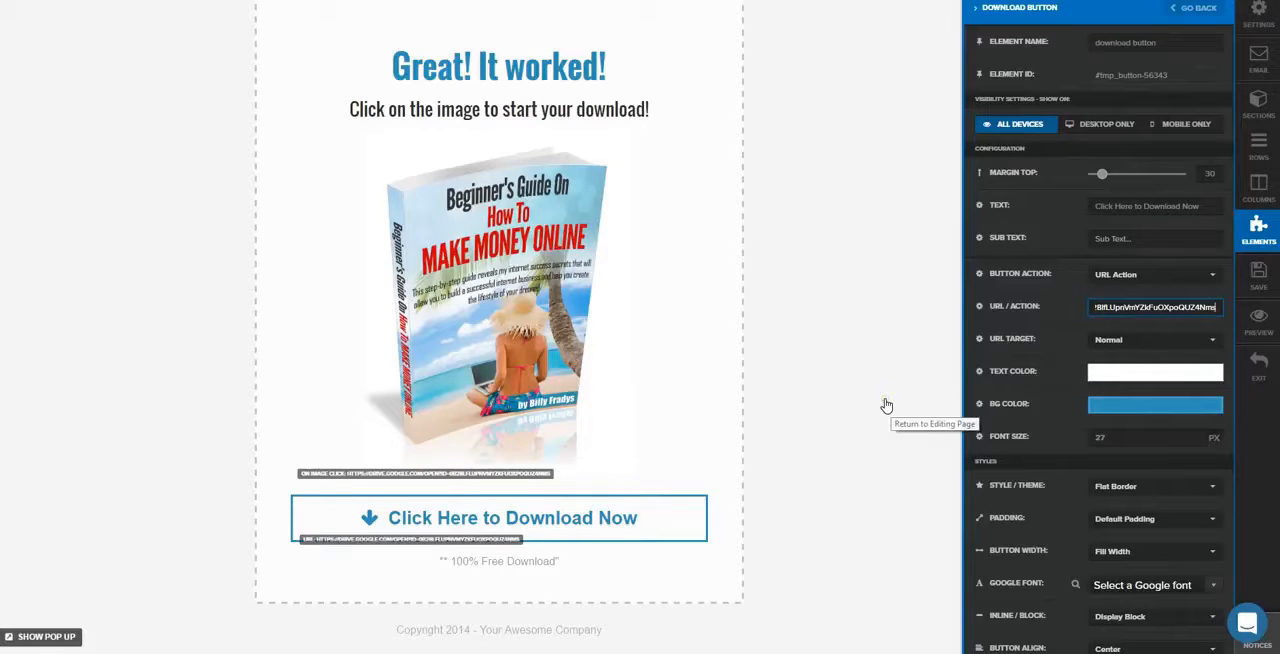
{"action": "left_click", "coordinate": [1272, 289]}
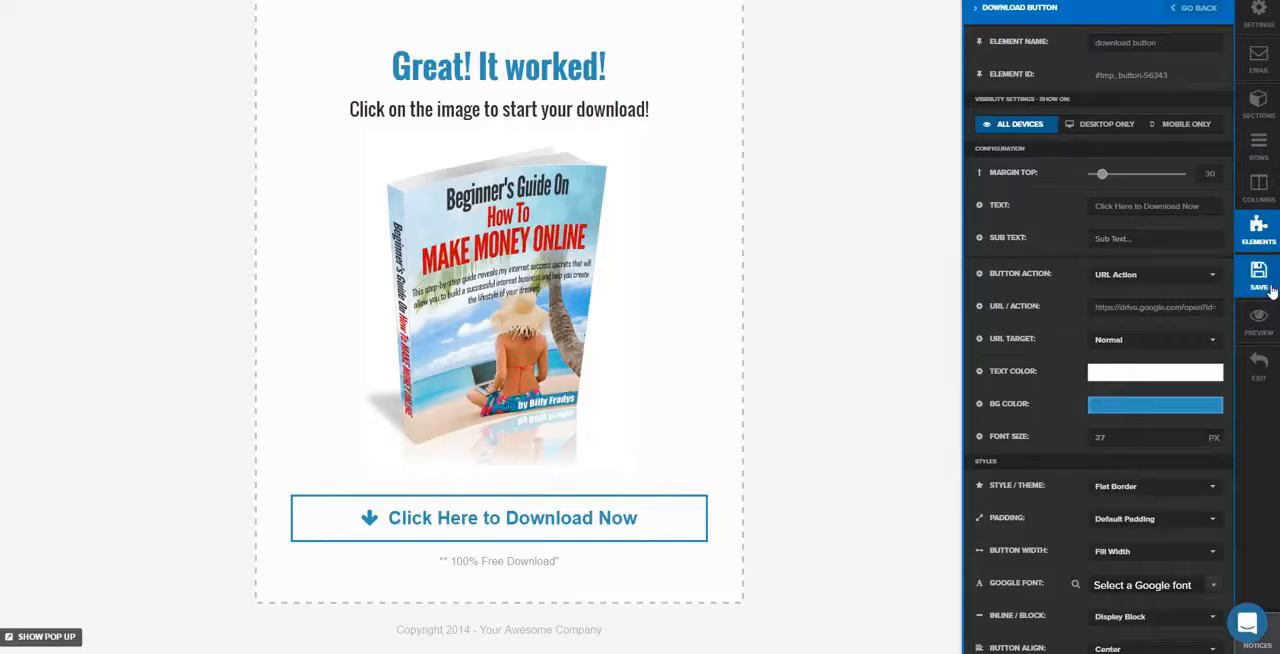
Reopen the ebook cover image's settings and check the Google Drive address in its link URL
{"action": "left_click", "coordinate": [507, 278]}
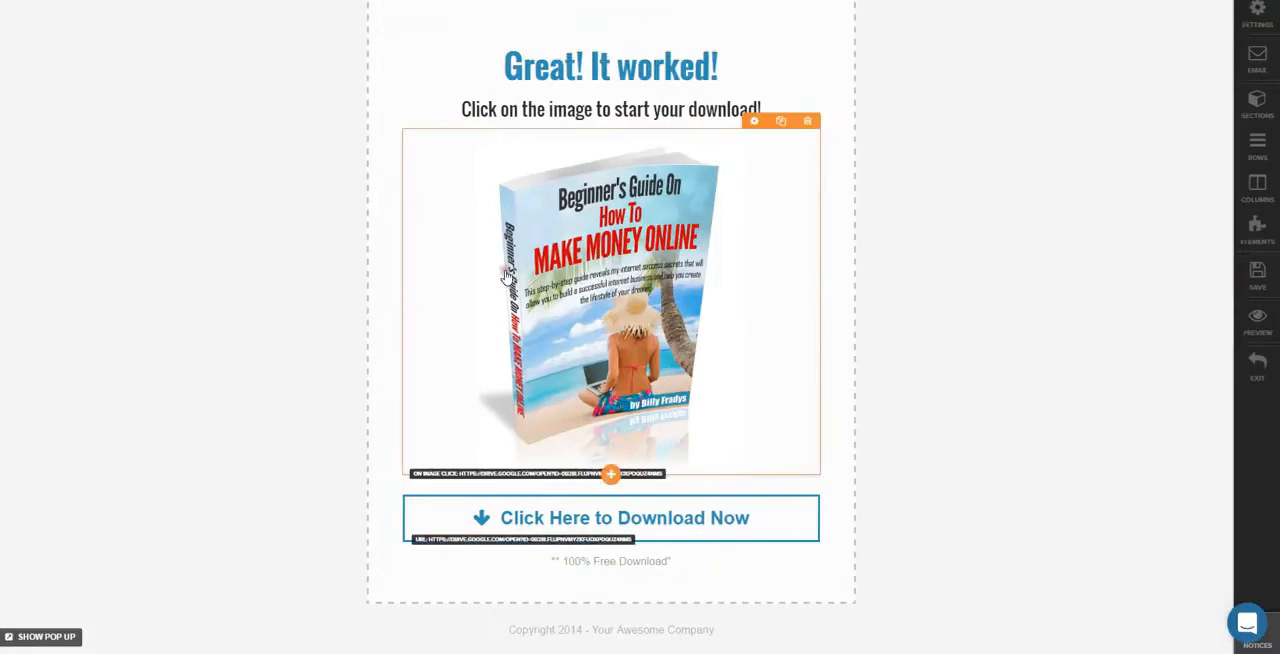
{"action": "left_click", "coordinate": [645, 301]}
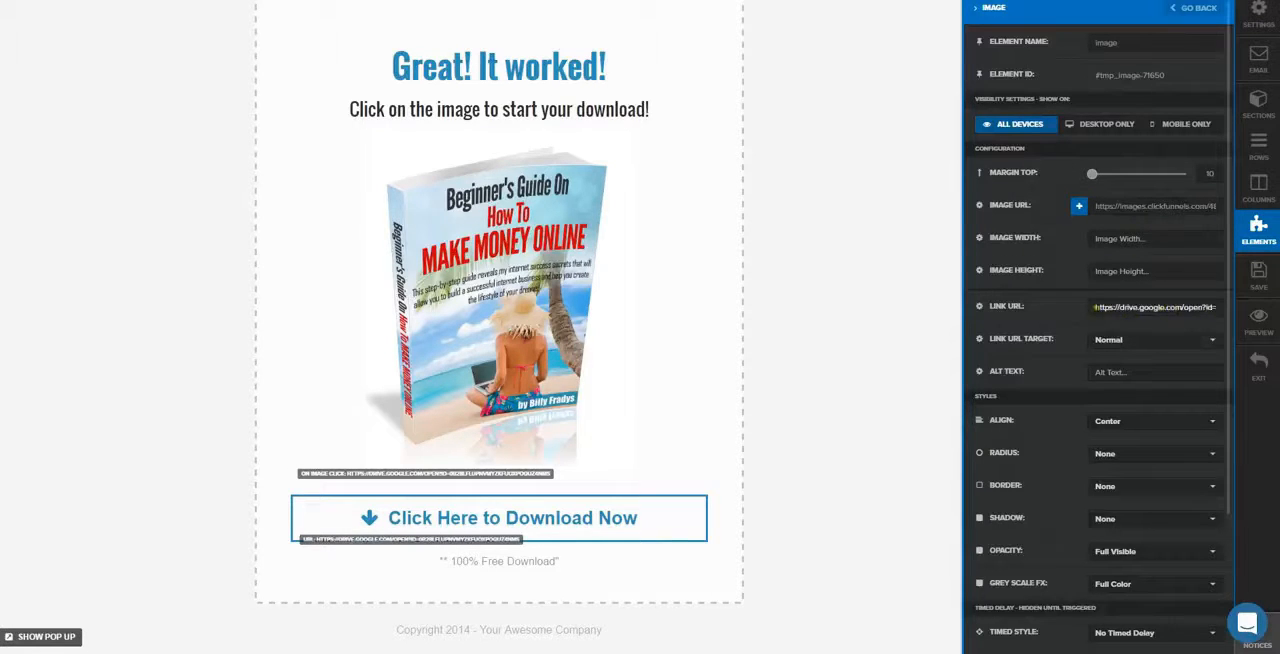
{"action": "left_click_drag", "start_coordinate": [1095, 307], "coordinate": [1174, 322]}
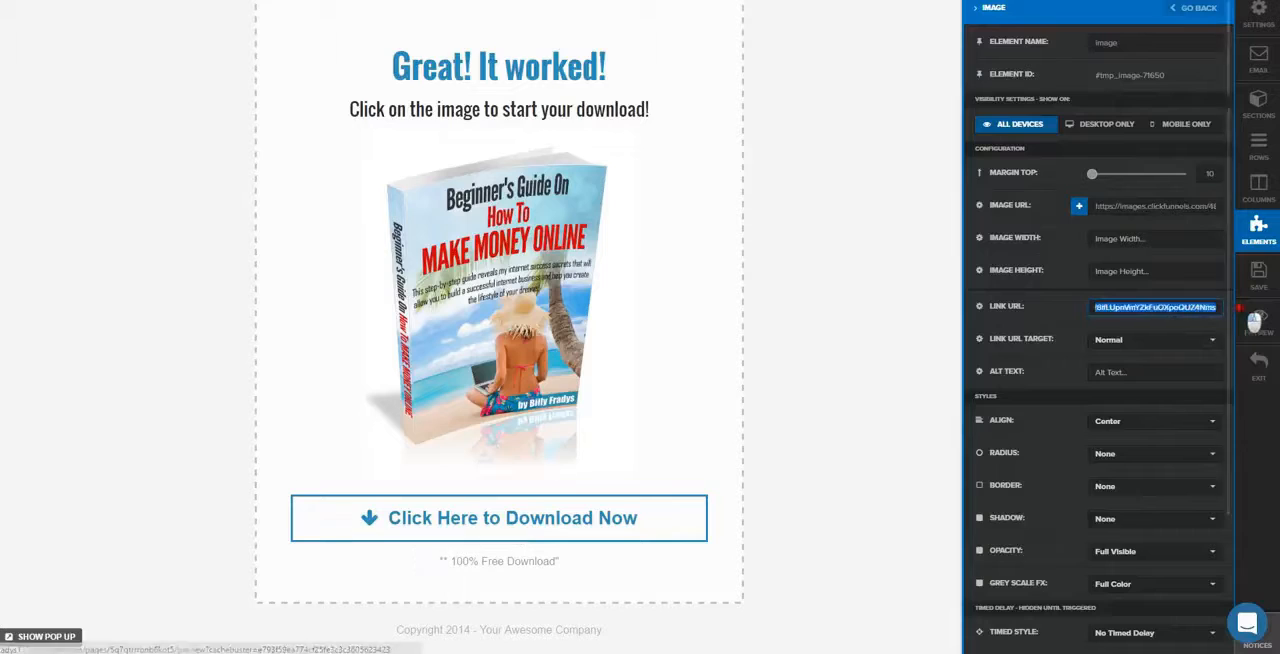
{"action": "right_click", "coordinate": [1174, 322]}
{"action": "left_click", "coordinate": [1124, 354]}
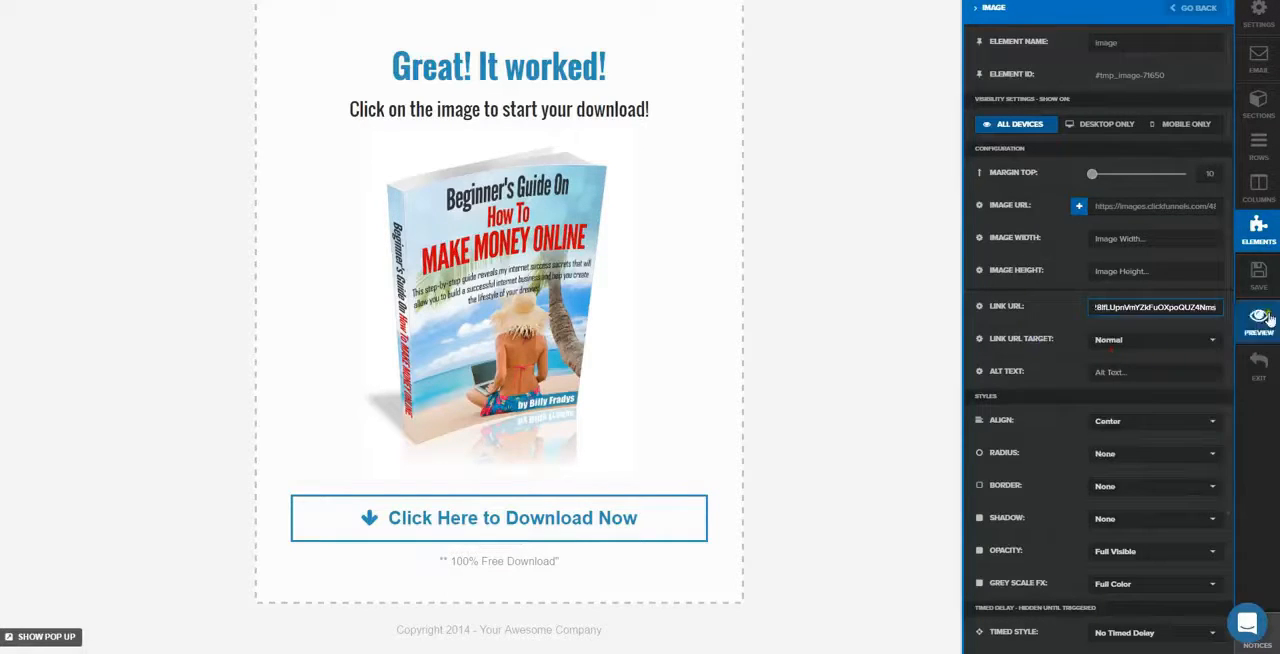
Save the Thank You page and preview it in the browser
{"action": "left_click", "coordinate": [1262, 291]}
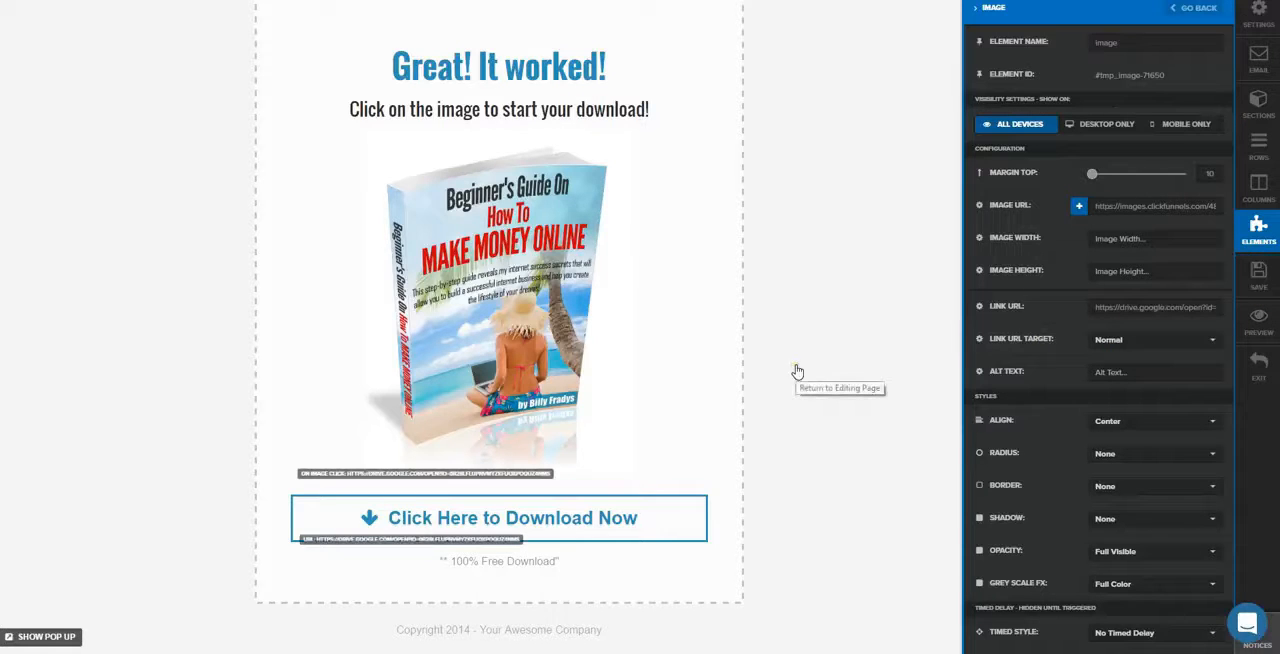
{"action": "left_click", "coordinate": [828, 383]}
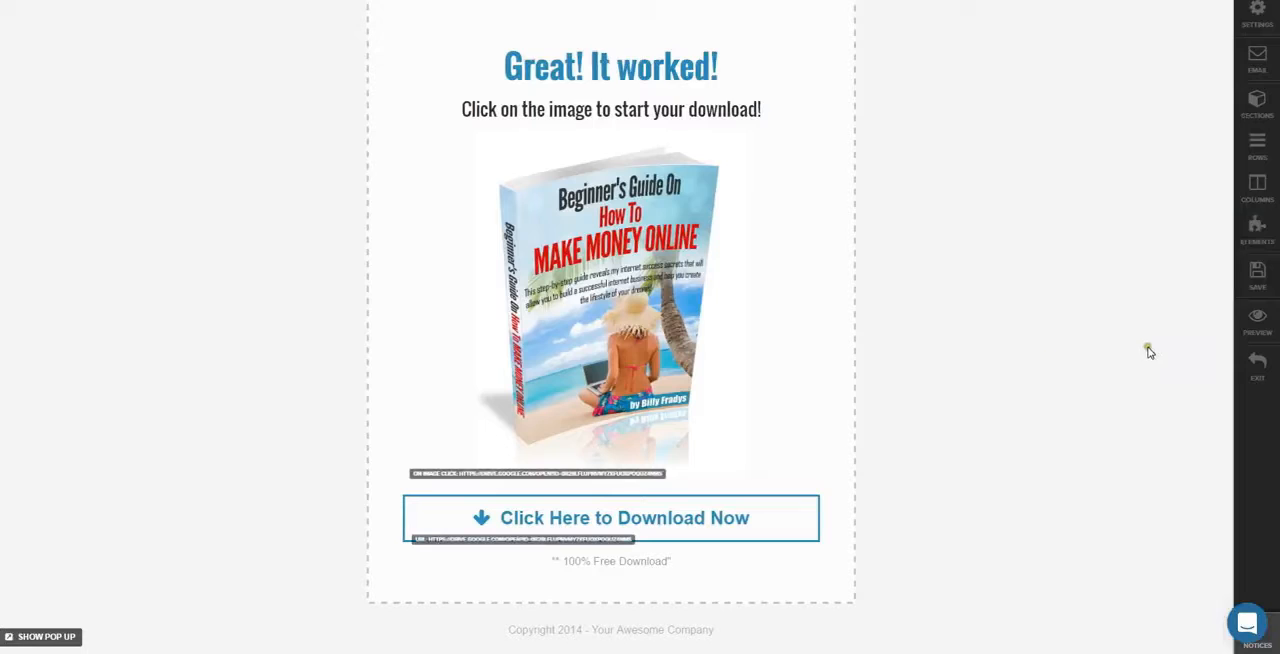
{"action": "left_click", "coordinate": [1264, 328]}
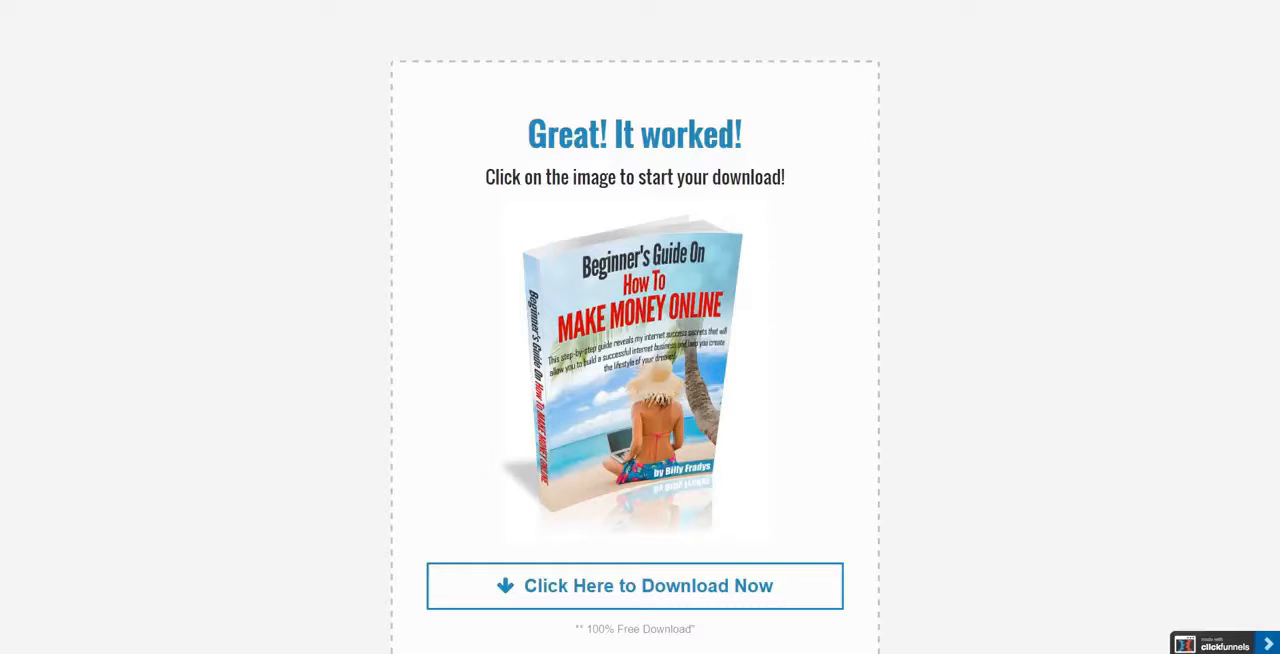
{"action": "key", "text": "ctrl+w"}
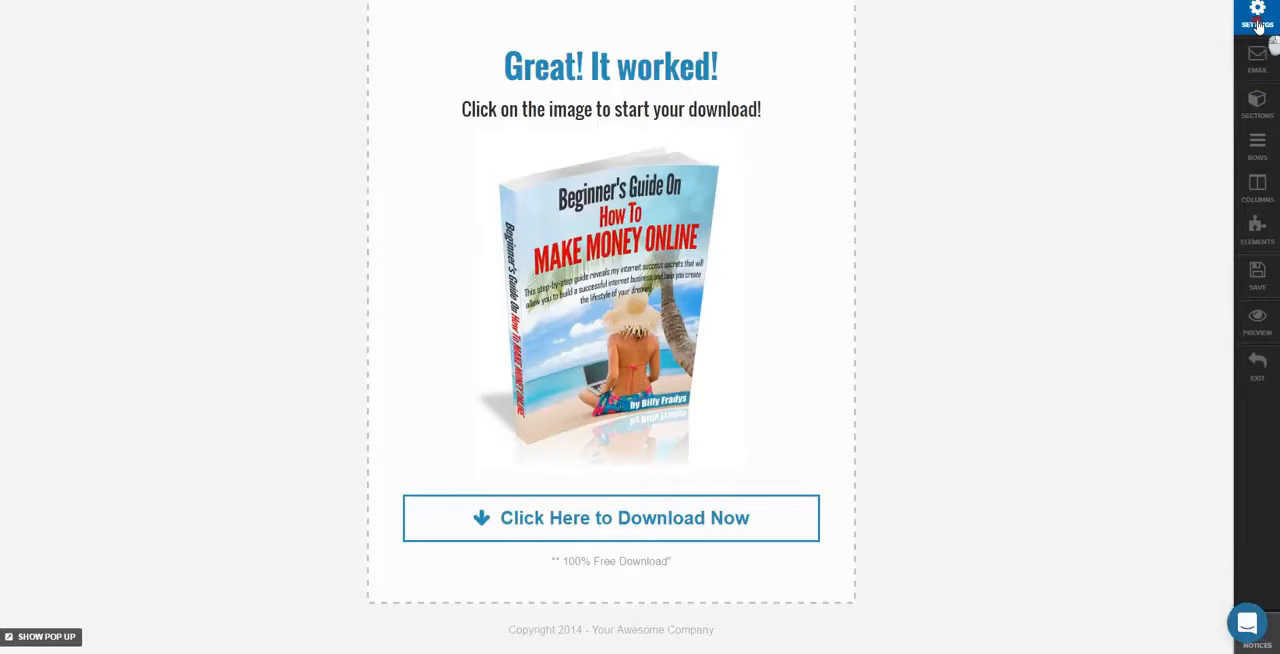
Examine the page title, description, keywords and author in the page's meta tags and social settings
{"action": "left_click", "coordinate": [1258, 26]}
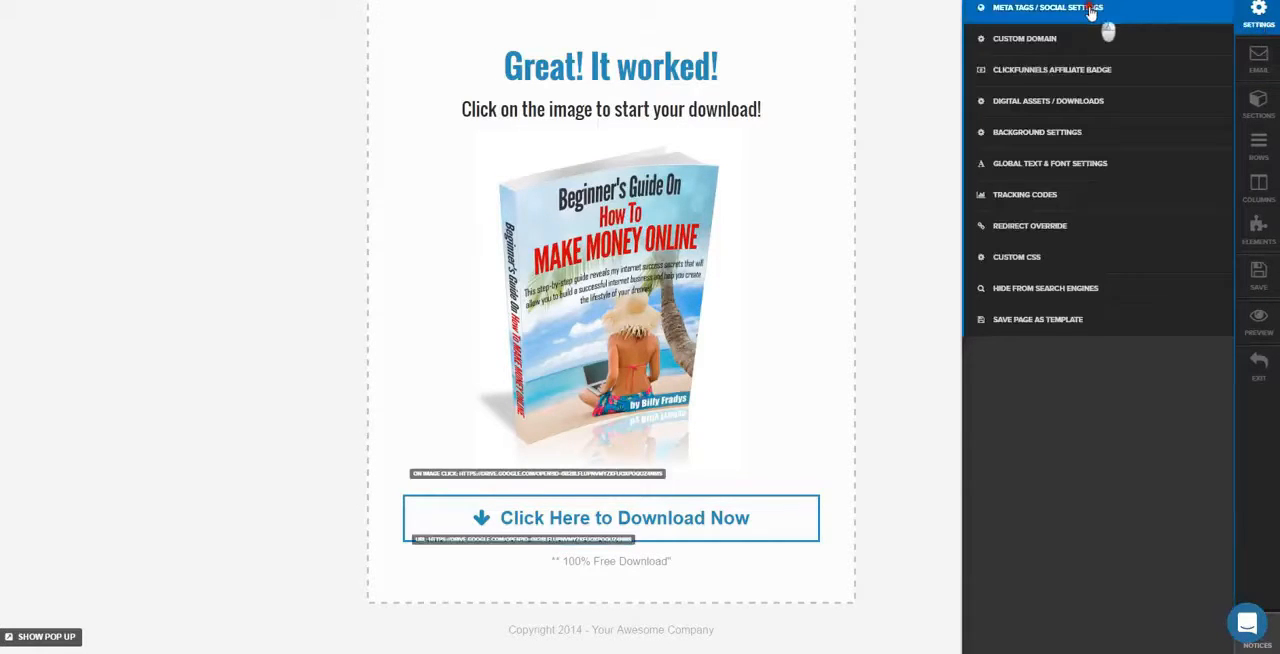
{"action": "left_click", "coordinate": [1090, 8]}
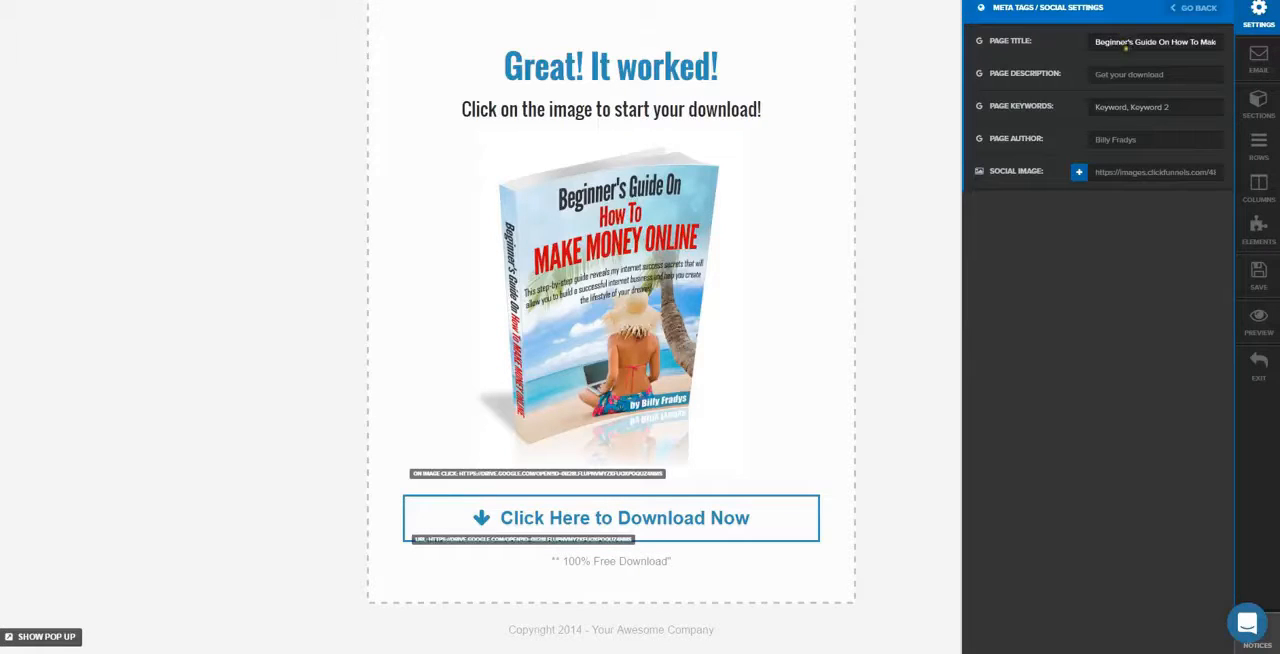
{"action": "left_click", "coordinate": [1093, 42]}
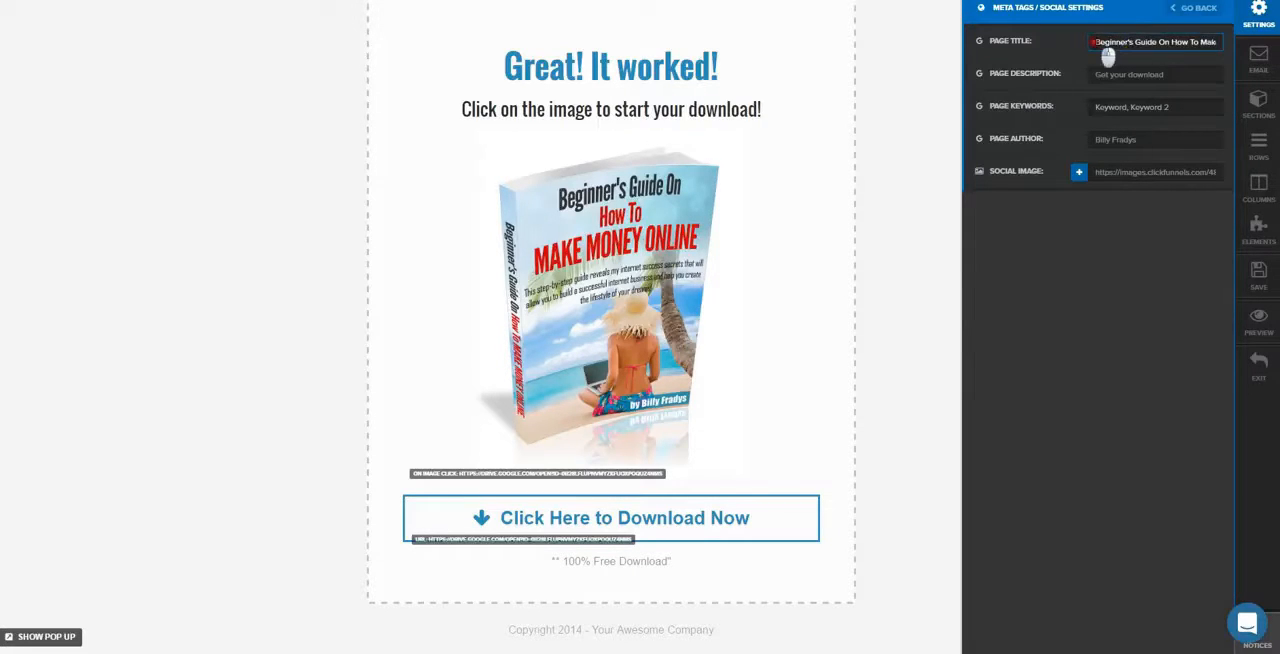
{"action": "left_click_drag", "start_coordinate": [1108, 56], "coordinate": [1245, 60]}
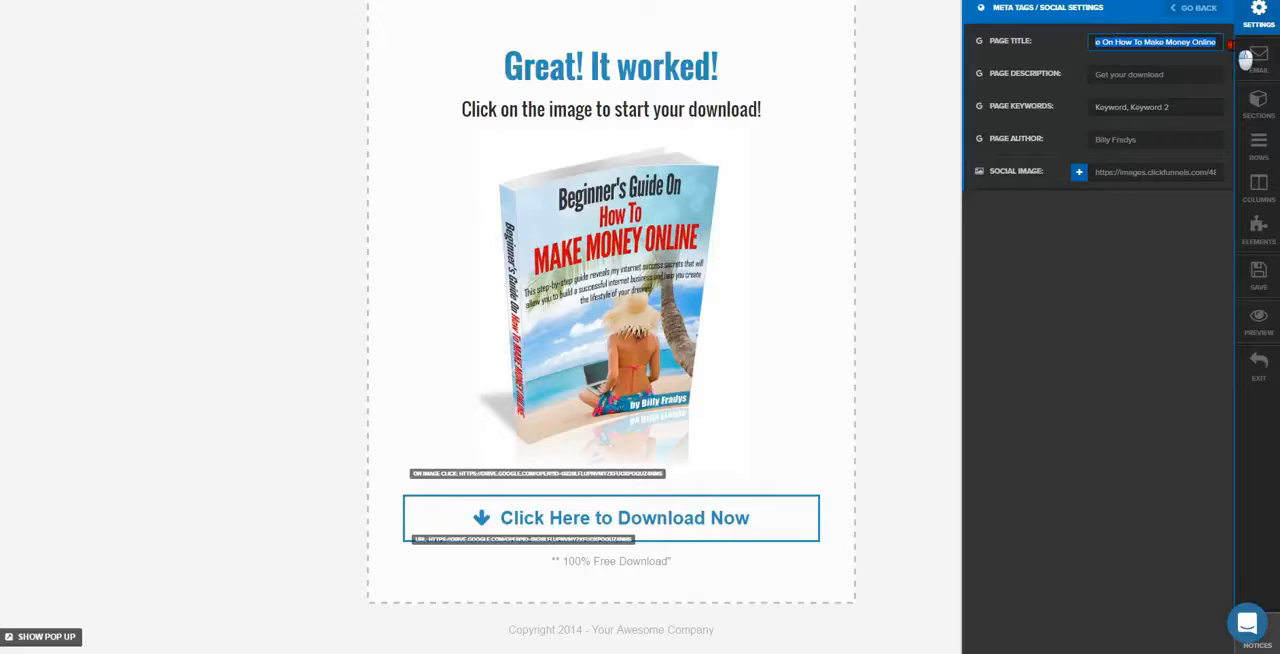
{"action": "left_click", "coordinate": [1216, 43]}
{"action": "left_click", "coordinate": [1158, 74]}
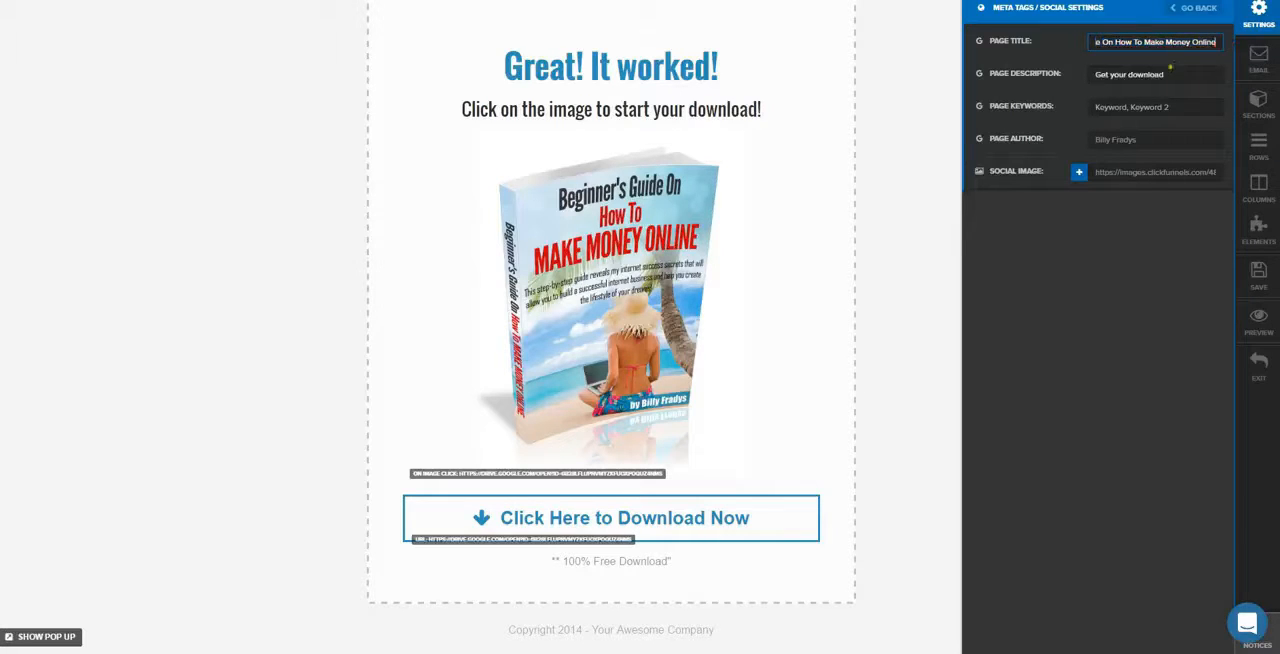
{"action": "left_click", "coordinate": [1167, 75]}
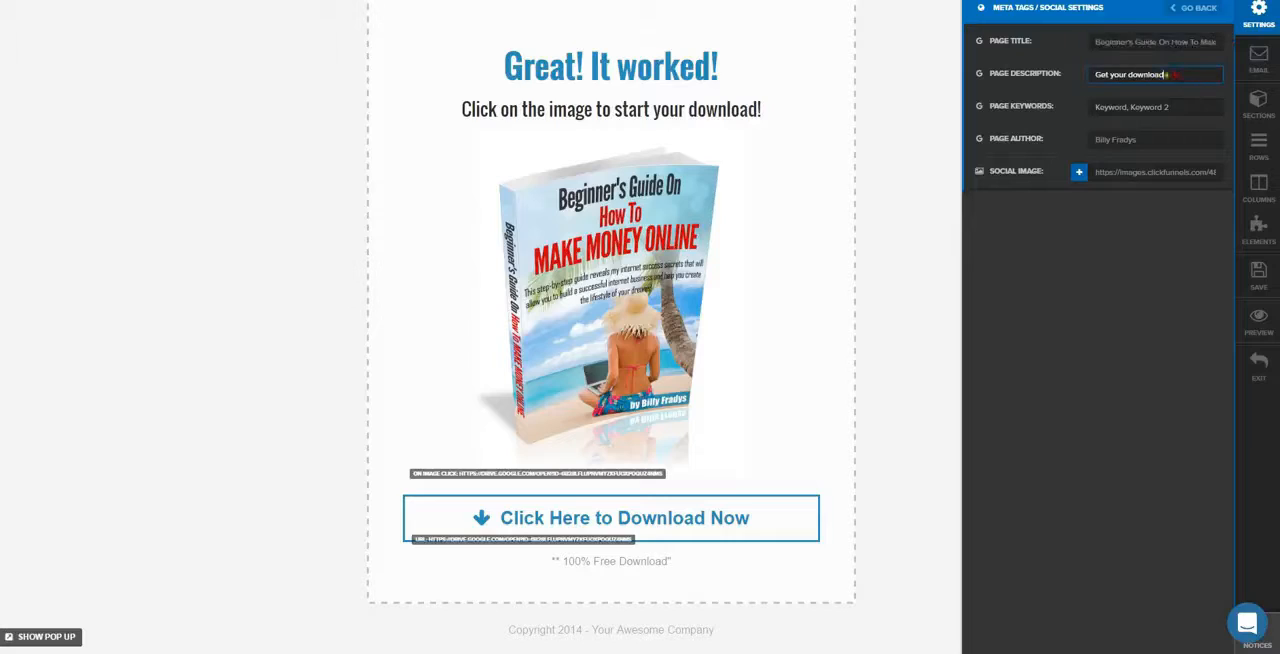
{"action": "left_click_drag", "start_coordinate": [1167, 74], "coordinate": [1097, 76]}
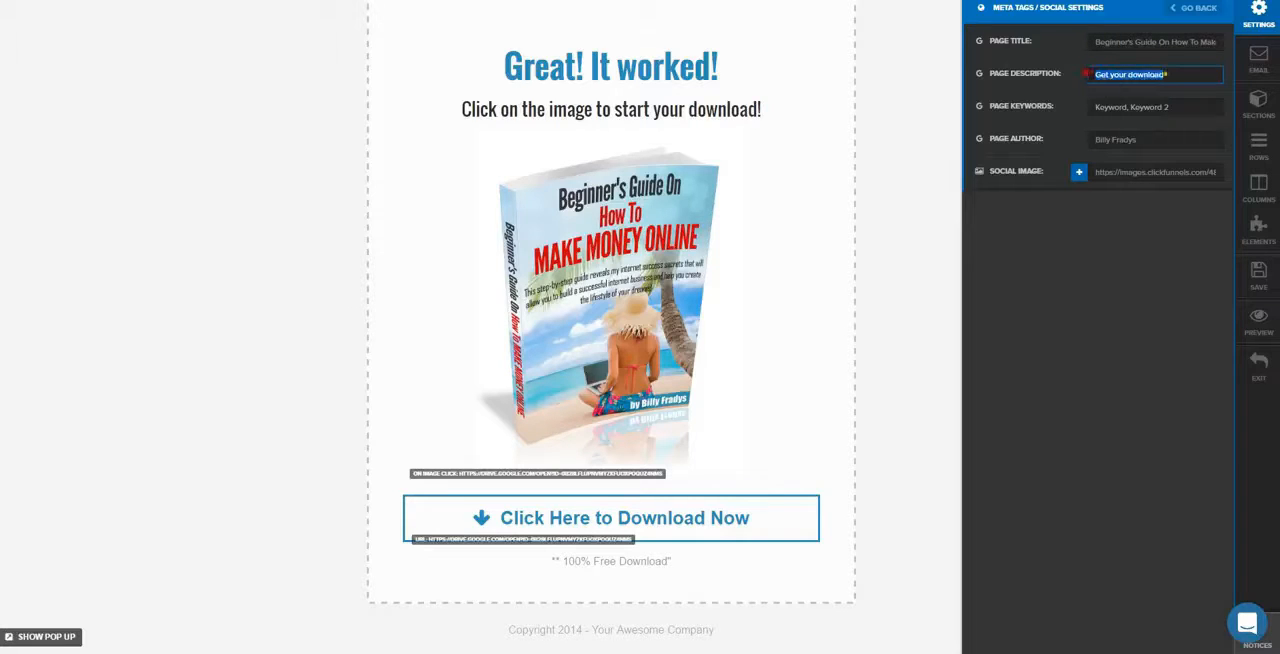
{"action": "left_click", "coordinate": [1170, 74]}
{"action": "left_click", "coordinate": [1155, 141]}
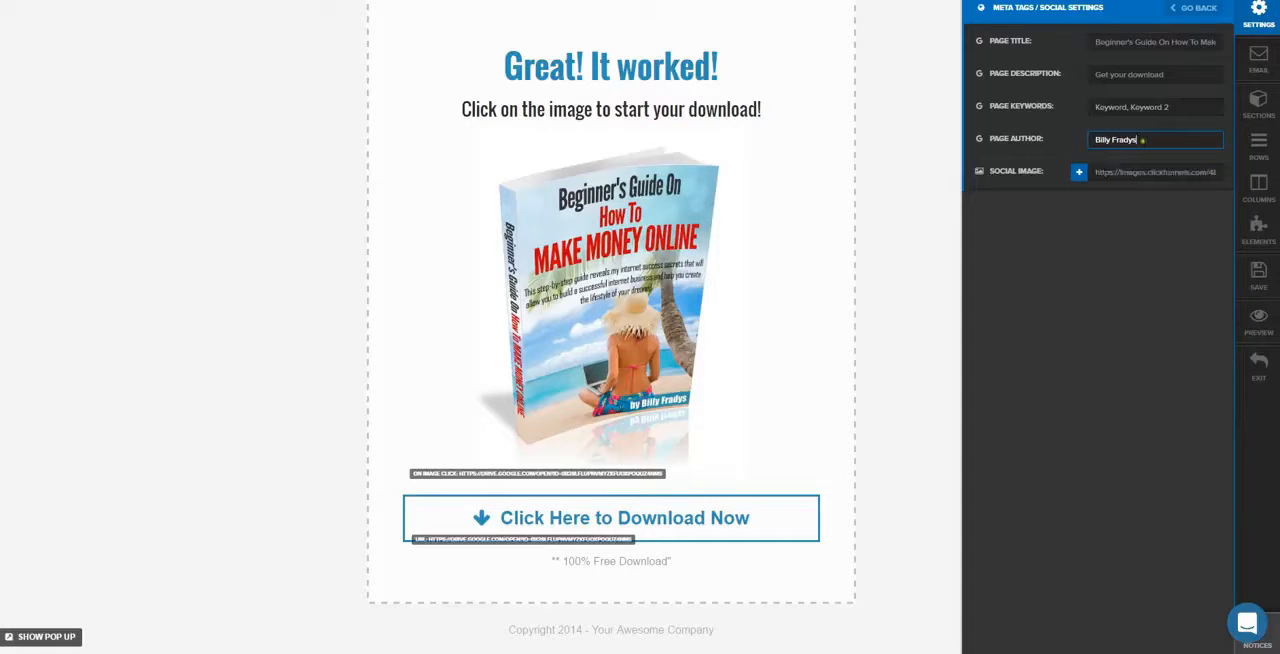
Choose the ebook cover from the uploaded images as the page's social image and save the page
{"action": "left_click", "coordinate": [1079, 172]}
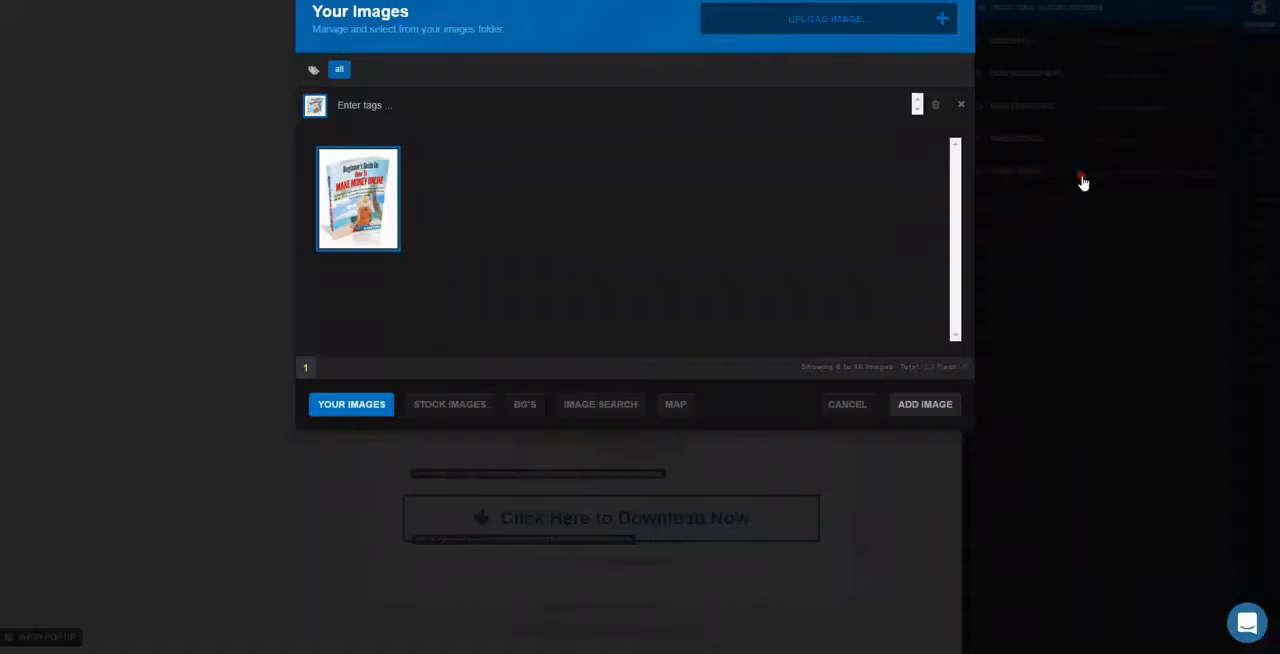
{"action": "left_click", "coordinate": [385, 208]}
{"action": "left_click", "coordinate": [930, 375]}
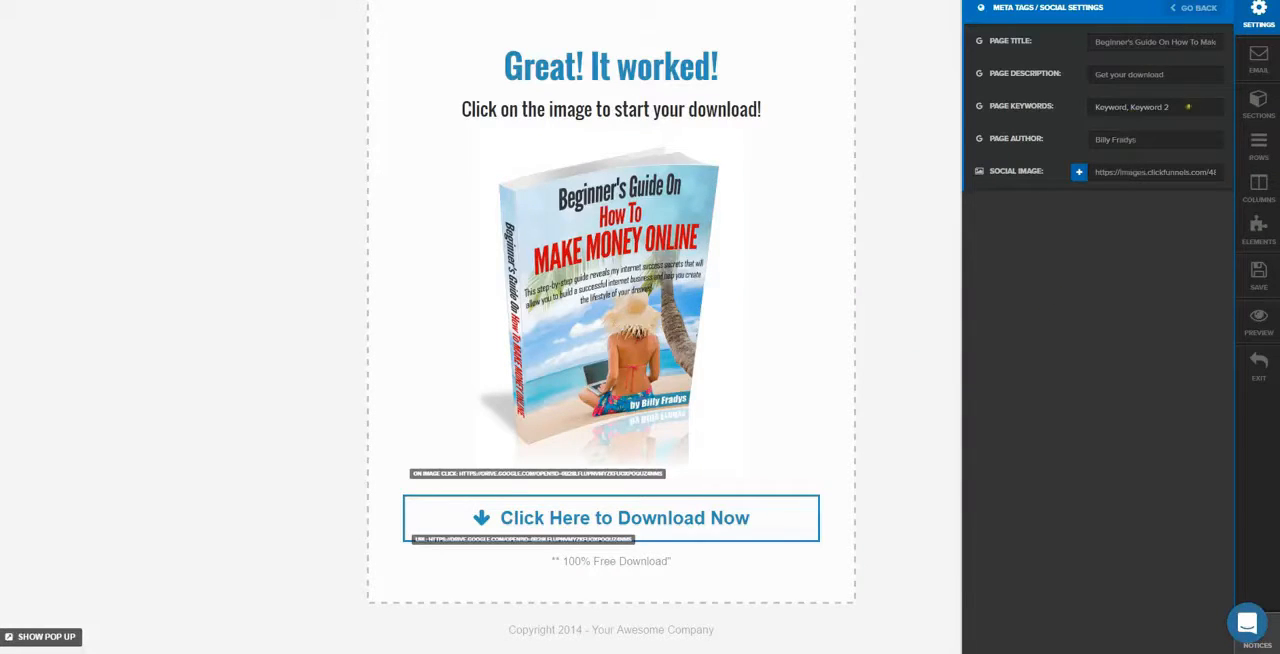
{"action": "left_click", "coordinate": [1262, 278]}
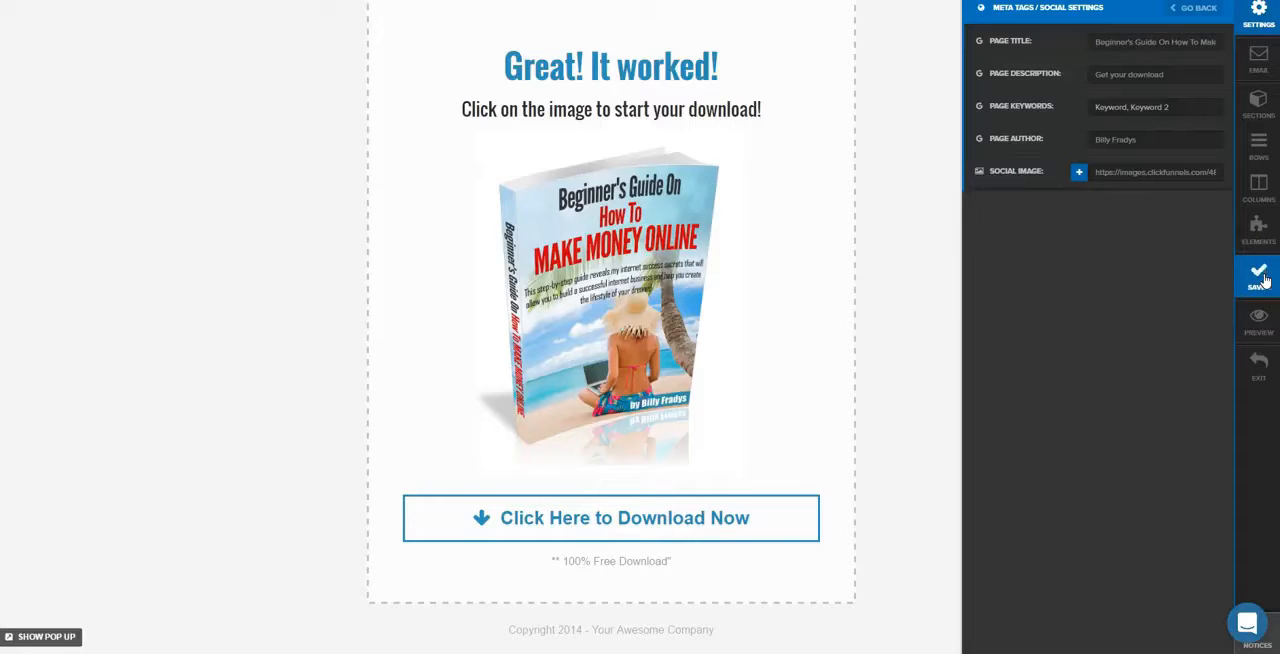
Preview the page, open the ebook PDF through the cover image's link, skim its pages and return to the editor
{"action": "left_click", "coordinate": [1267, 337]}
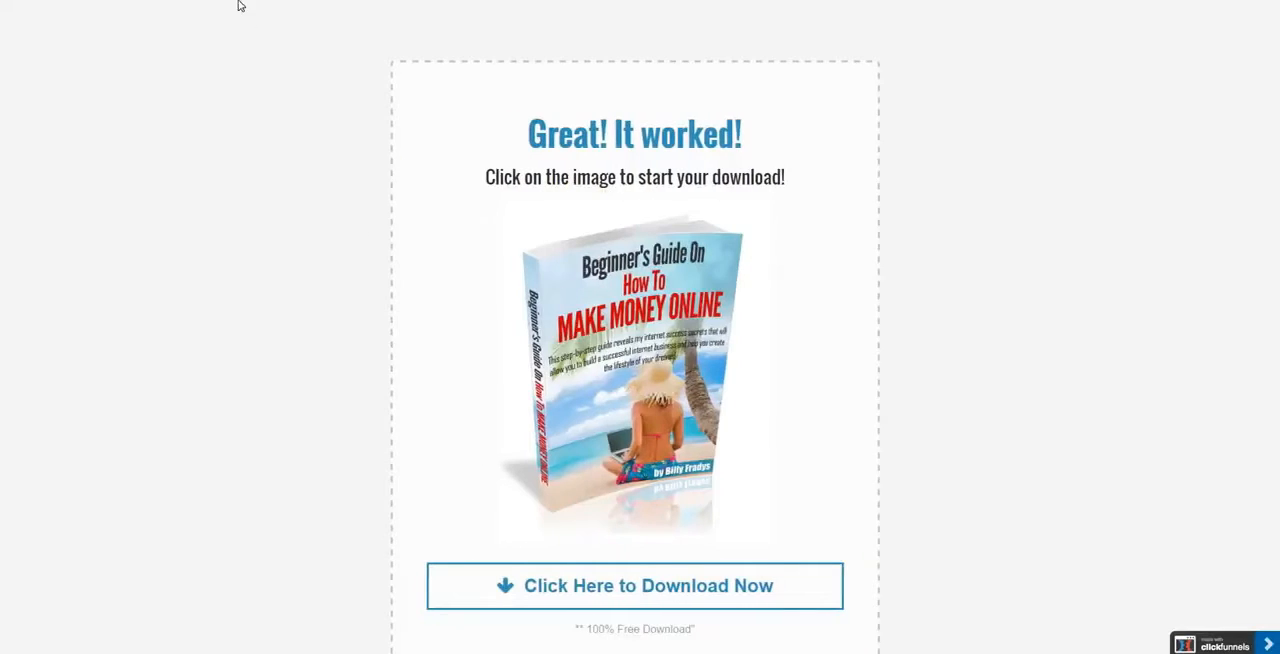
{"action": "left_click", "coordinate": [625, 330]}
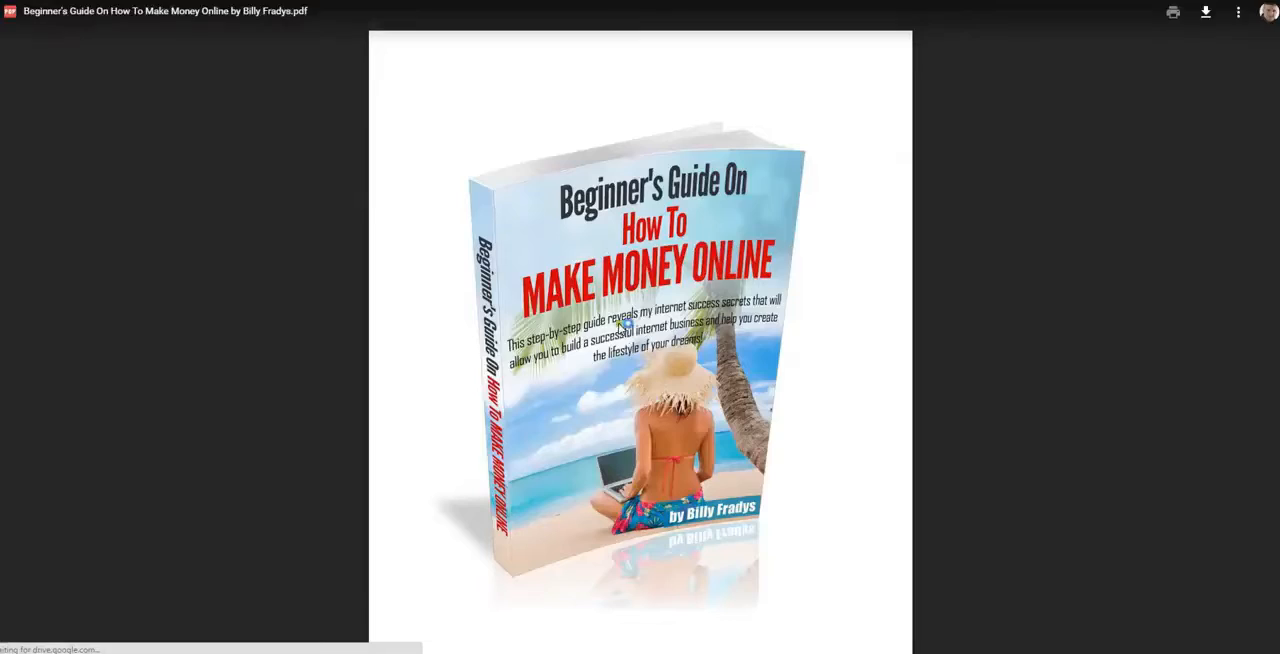
{"action": "scroll", "coordinate": [1108, 192], "scroll_direction": "down", "scroll_amount": 7}
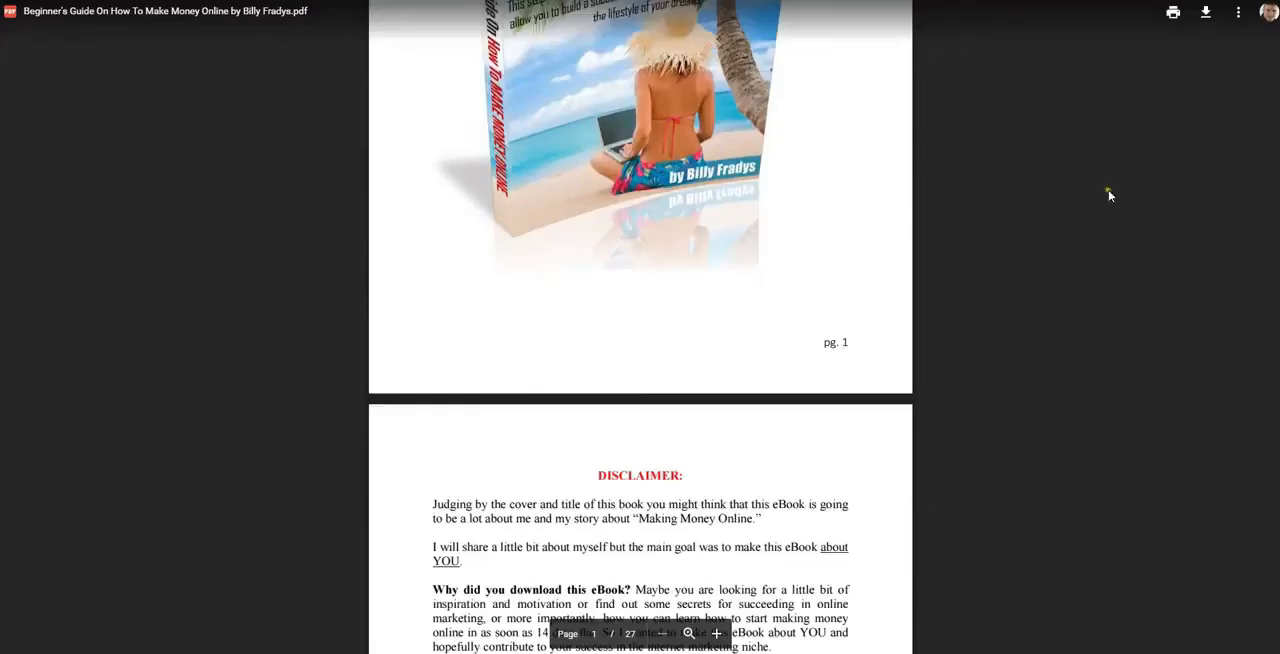
{"action": "scroll", "coordinate": [1020, 258], "scroll_direction": "down", "scroll_amount": 20}
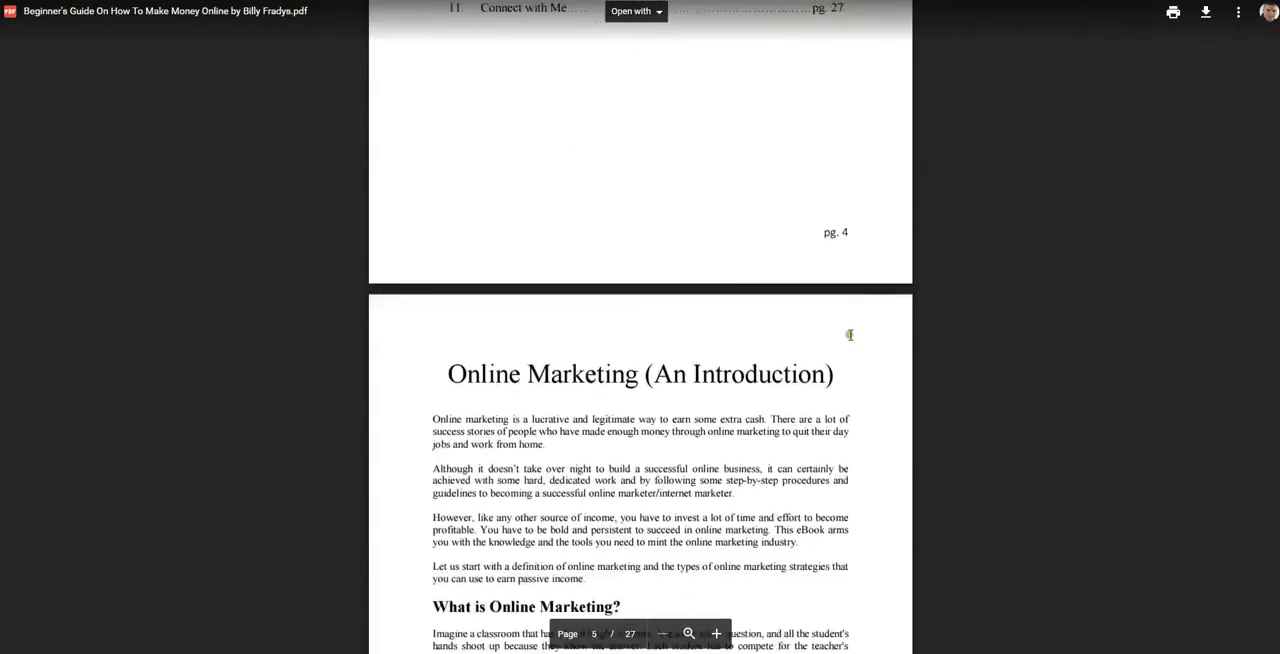
{"action": "scroll", "coordinate": [850, 335], "scroll_direction": "down", "scroll_amount": 10}
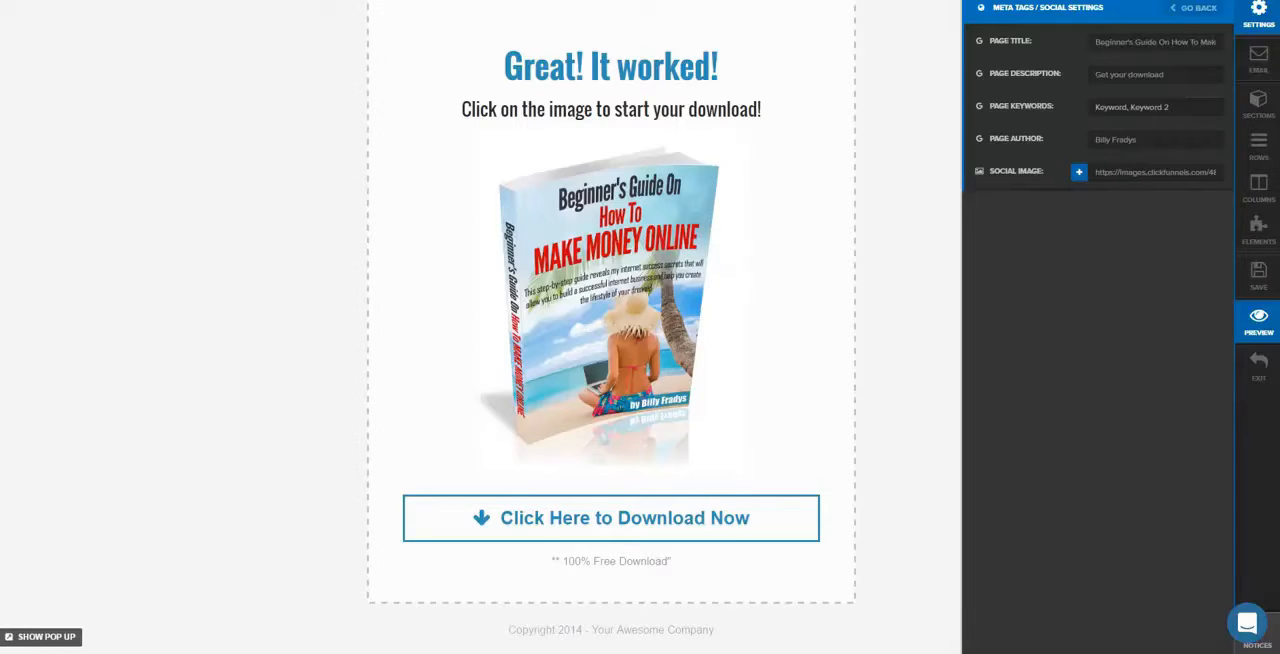
{"action": "left_click", "coordinate": [645, 525]}
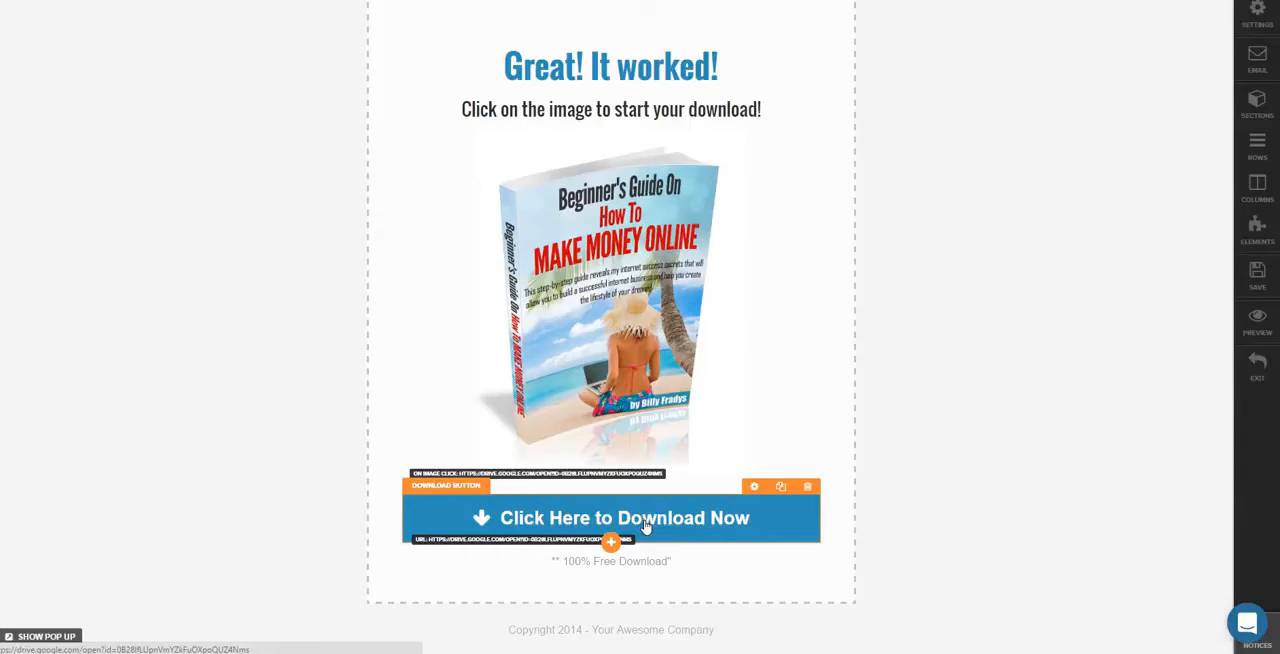
Test the download button's link by opening the ebook PDF from the refreshed page preview
{"action": "left_click", "coordinate": [677, 526]}
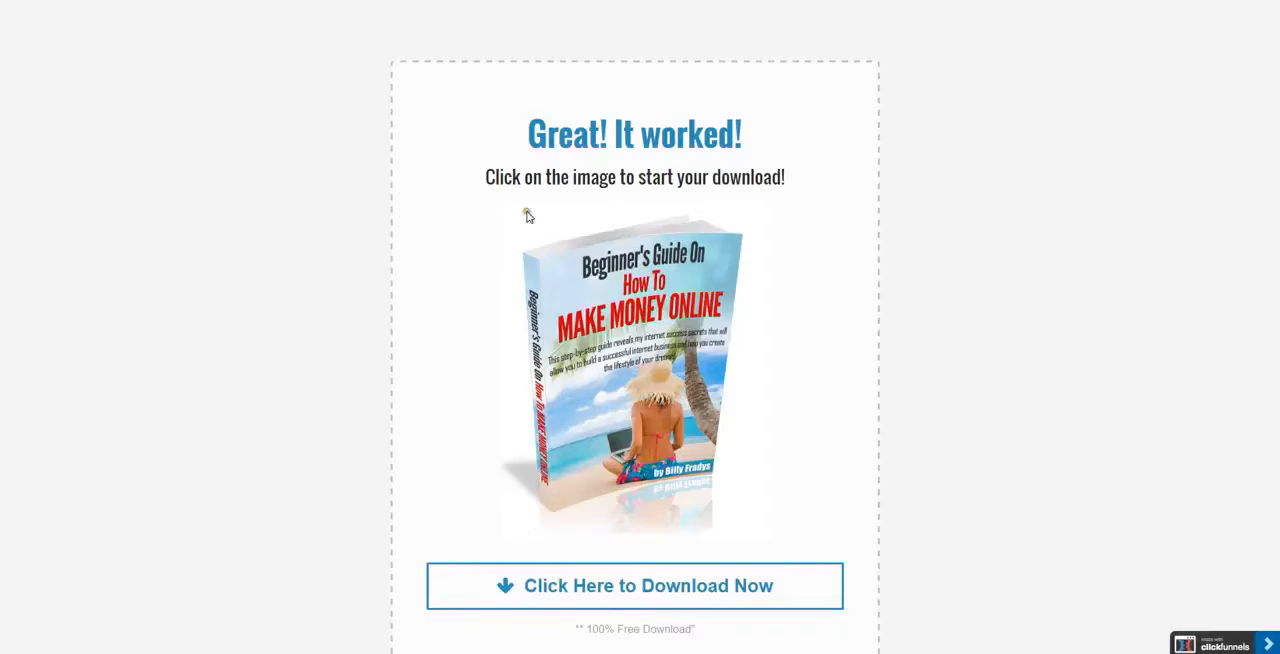
{"action": "key", "text": "F5"}
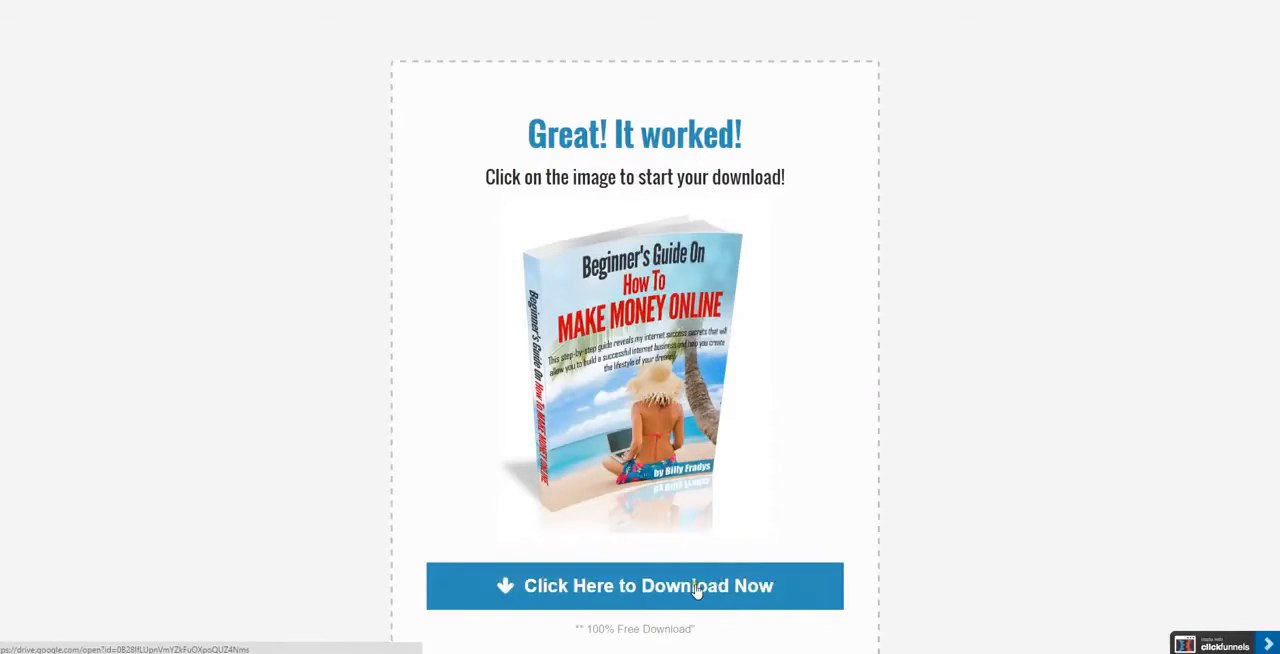
{"action": "left_click", "coordinate": [695, 590]}
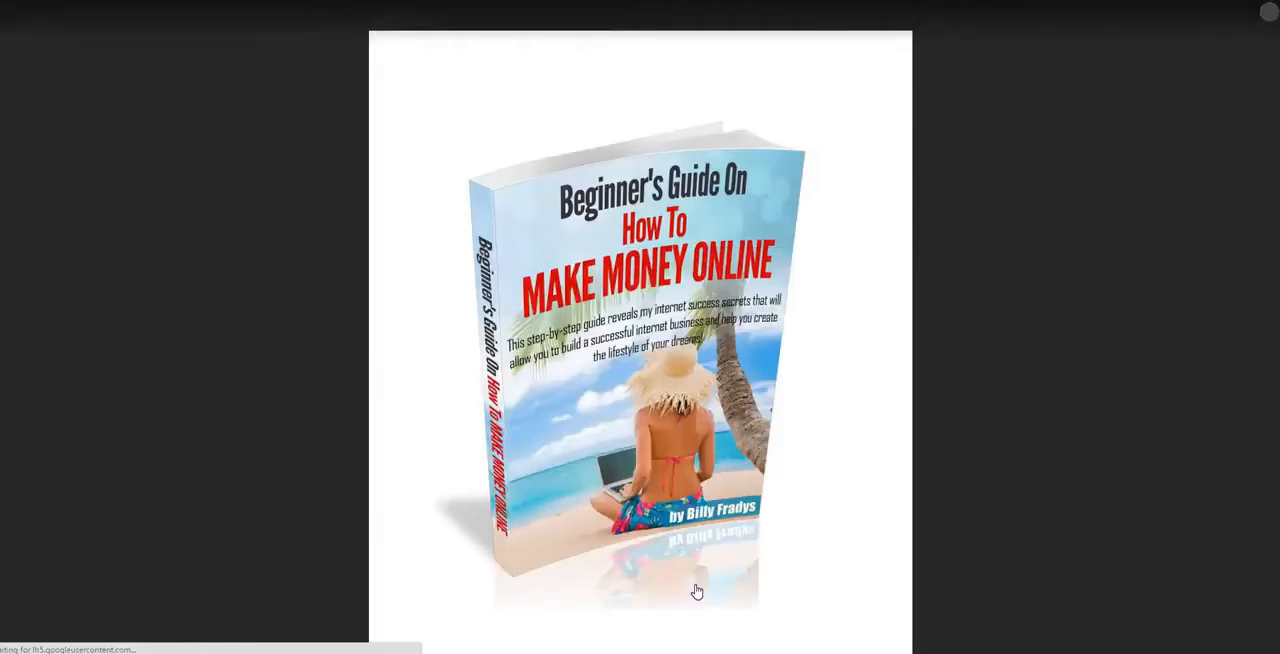
{"action": "scroll", "coordinate": [640, 340], "scroll_direction": "down", "scroll_amount": 10}
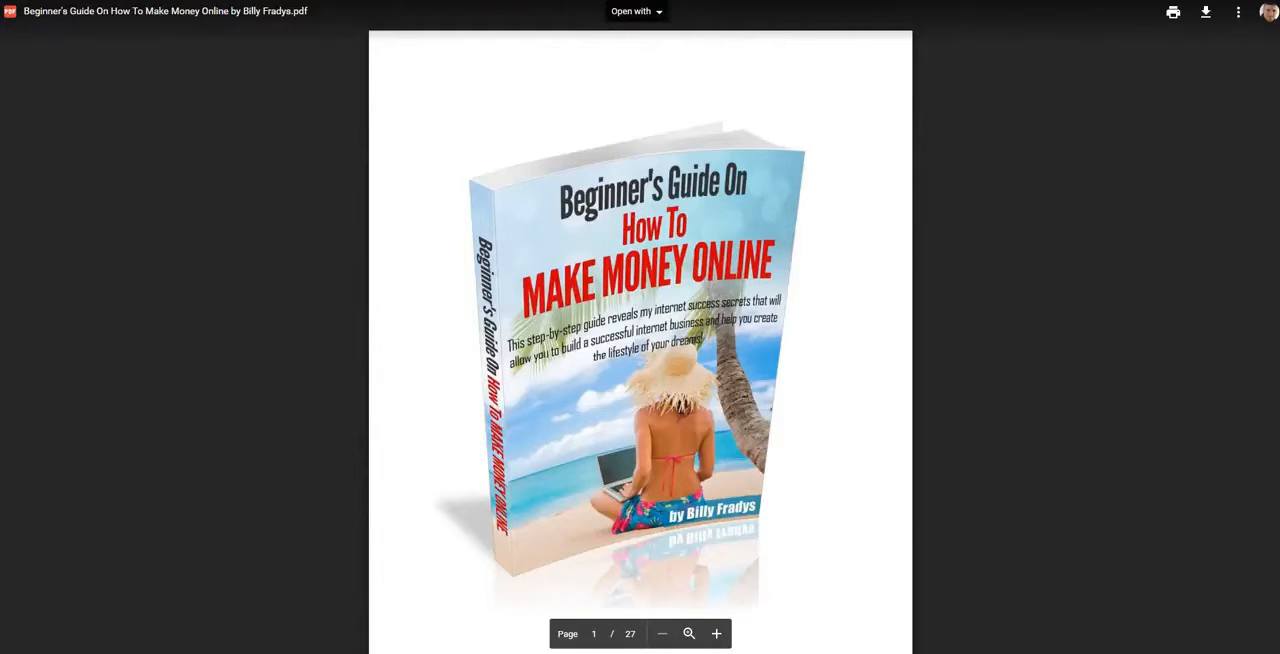
Switch to Google Drive, close the ebook PDF's sharing details and turn on link sharing for Beginners Guide Pixlr.jpg
{"action": "right_click", "coordinate": [4, 0]}
{"action": "key", "text": "Escape"}
{"action": "left_click", "coordinate": [262, 0]}
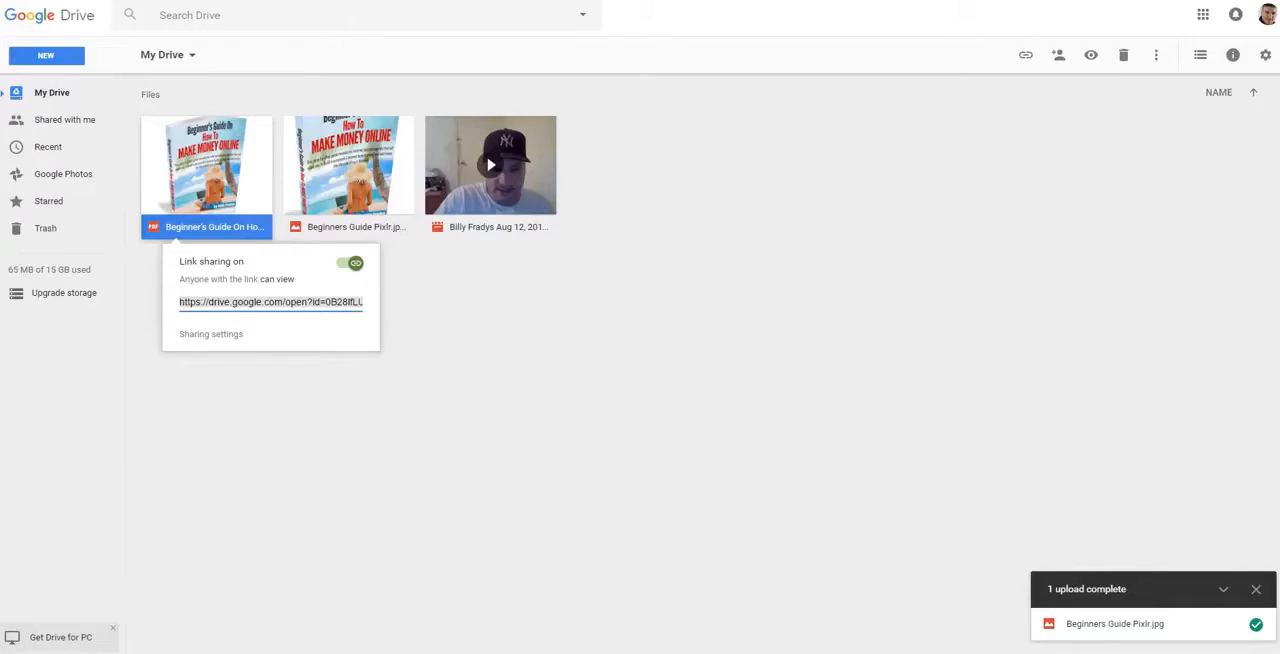
{"action": "left_click", "coordinate": [525, 375]}
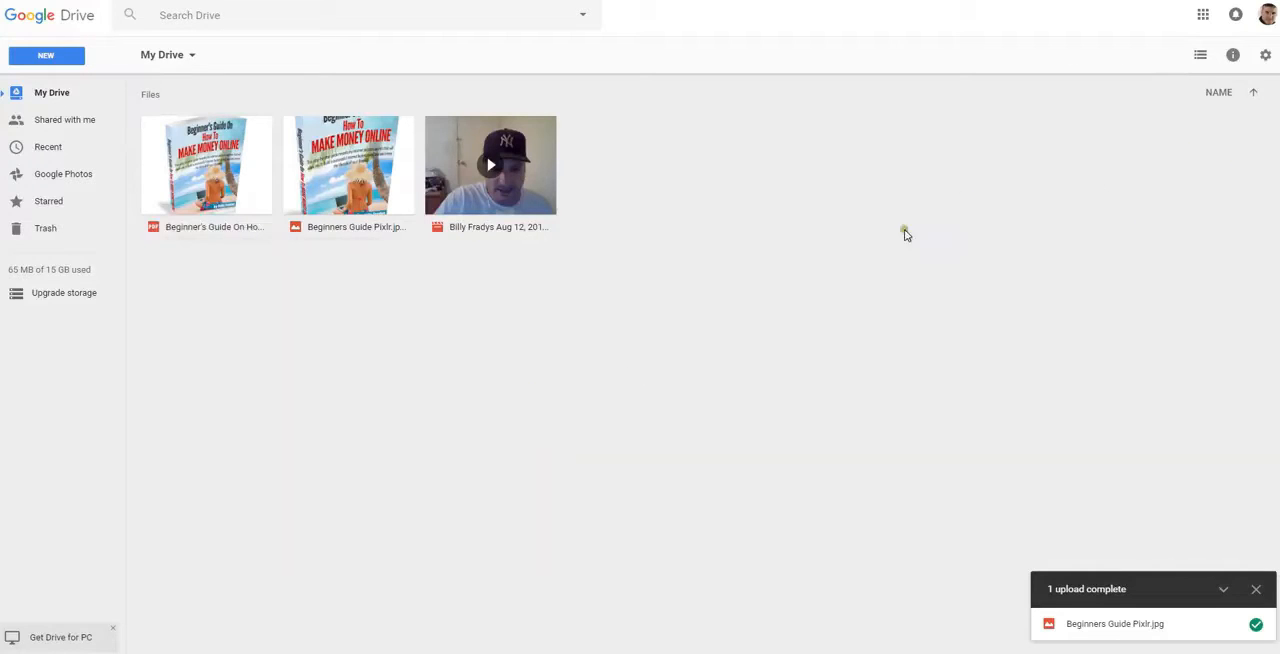
{"action": "right_click", "coordinate": [349, 178]}
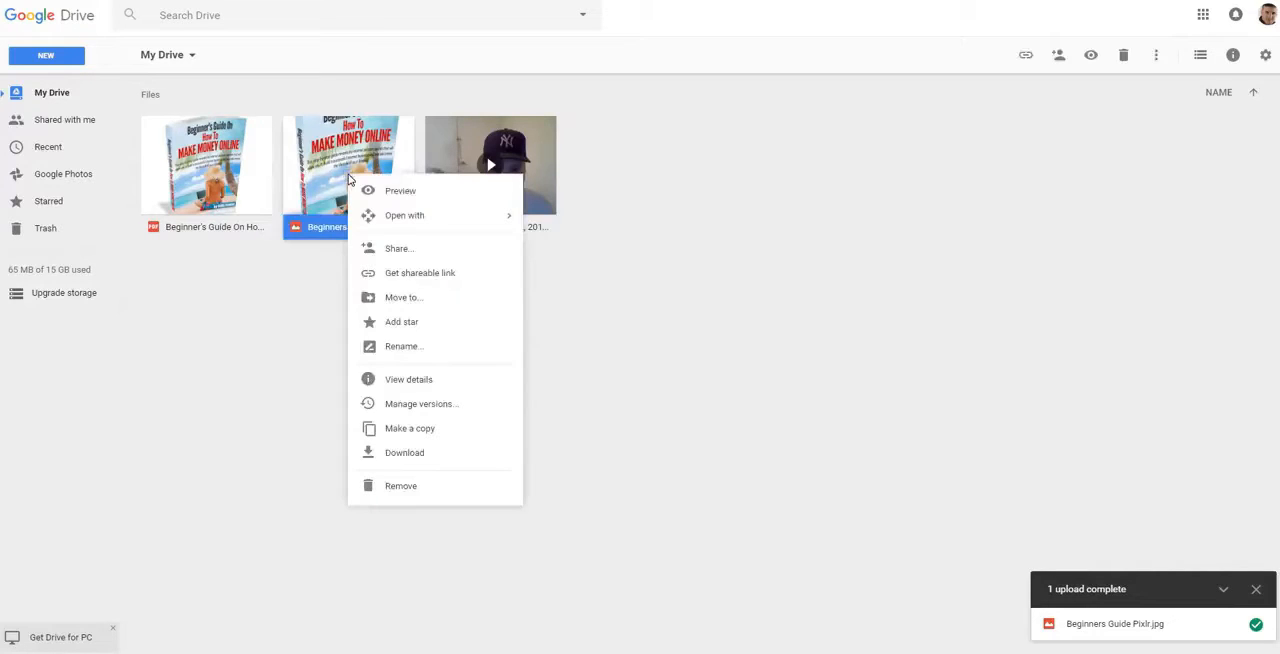
{"action": "left_click", "coordinate": [446, 279]}
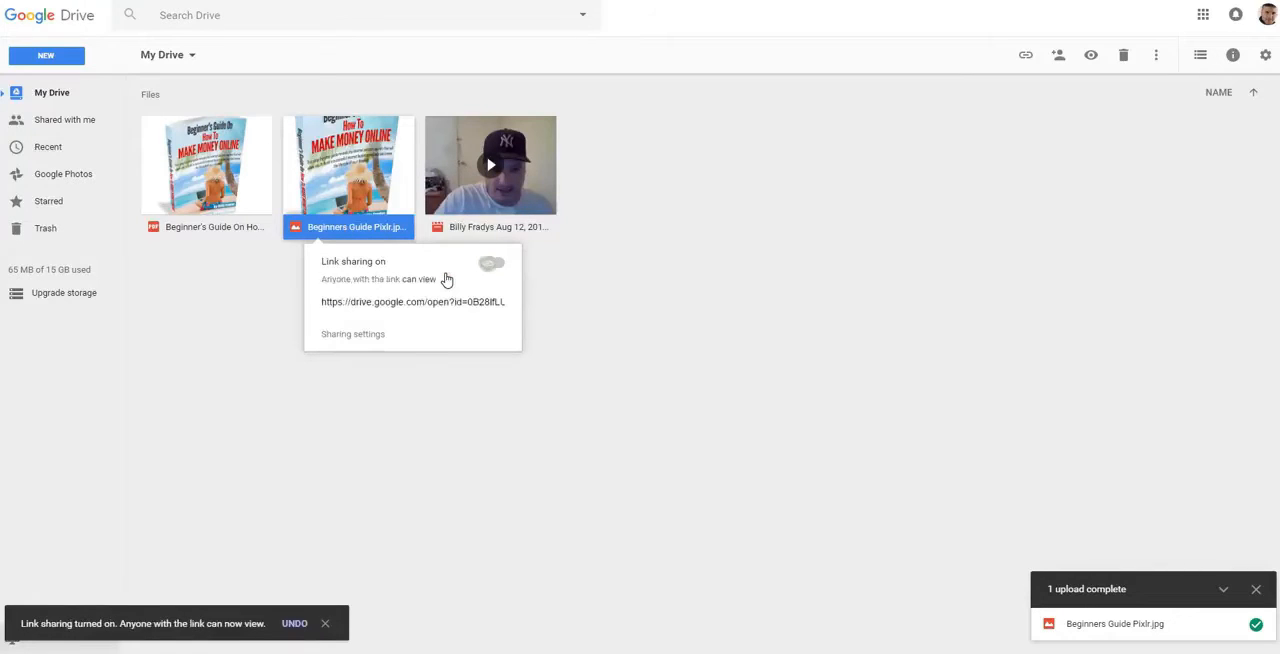
Reopen the shareable link details of Beginners Guide Pixlr.jpg and turn its link sharing off
{"action": "left_click", "coordinate": [580, 290]}
{"action": "right_click", "coordinate": [355, 179]}
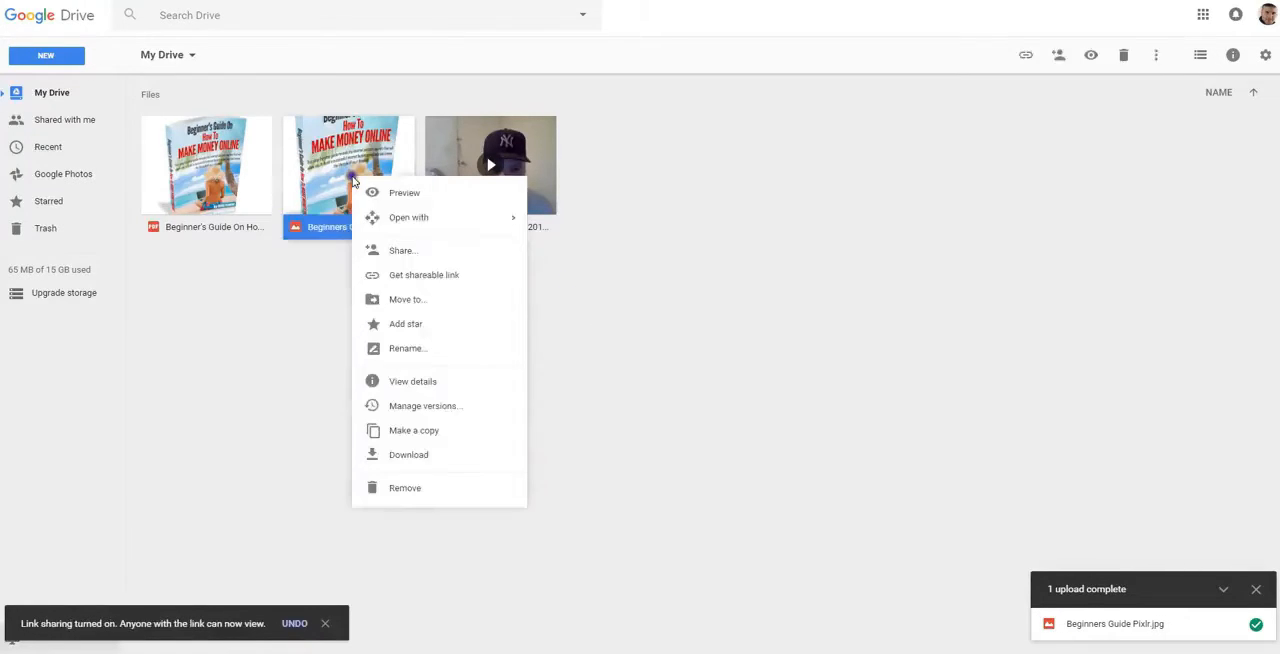
{"action": "left_click", "coordinate": [422, 279]}
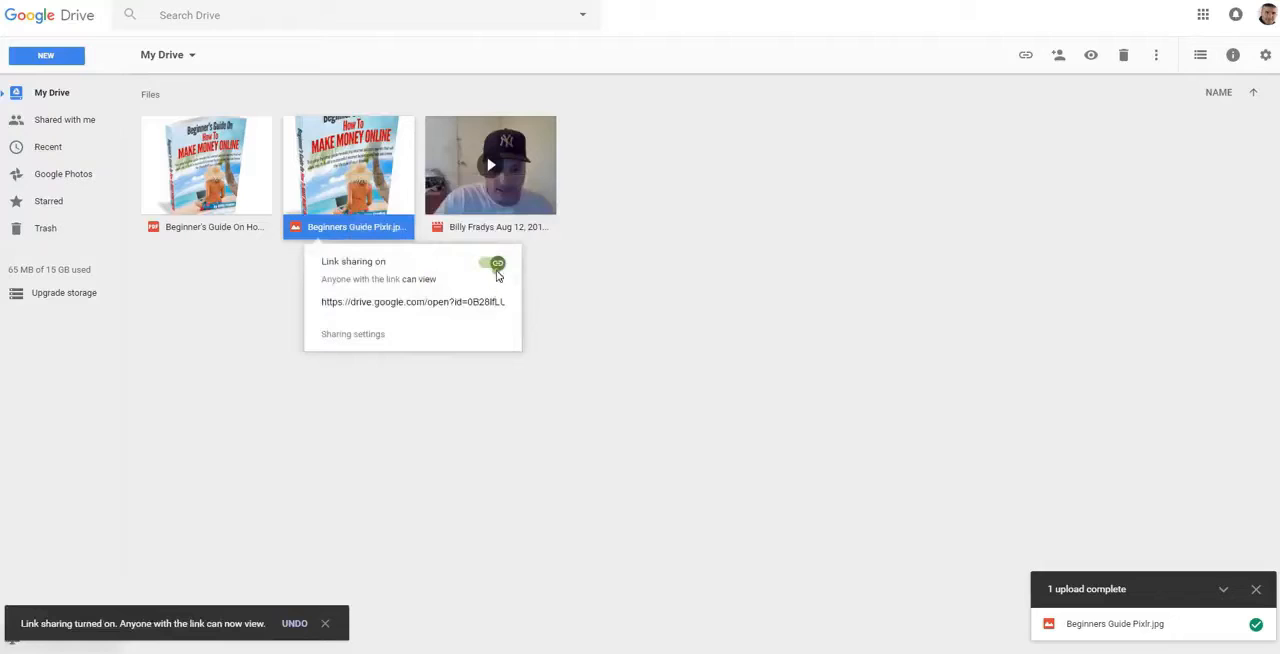
{"action": "left_click", "coordinate": [494, 267]}
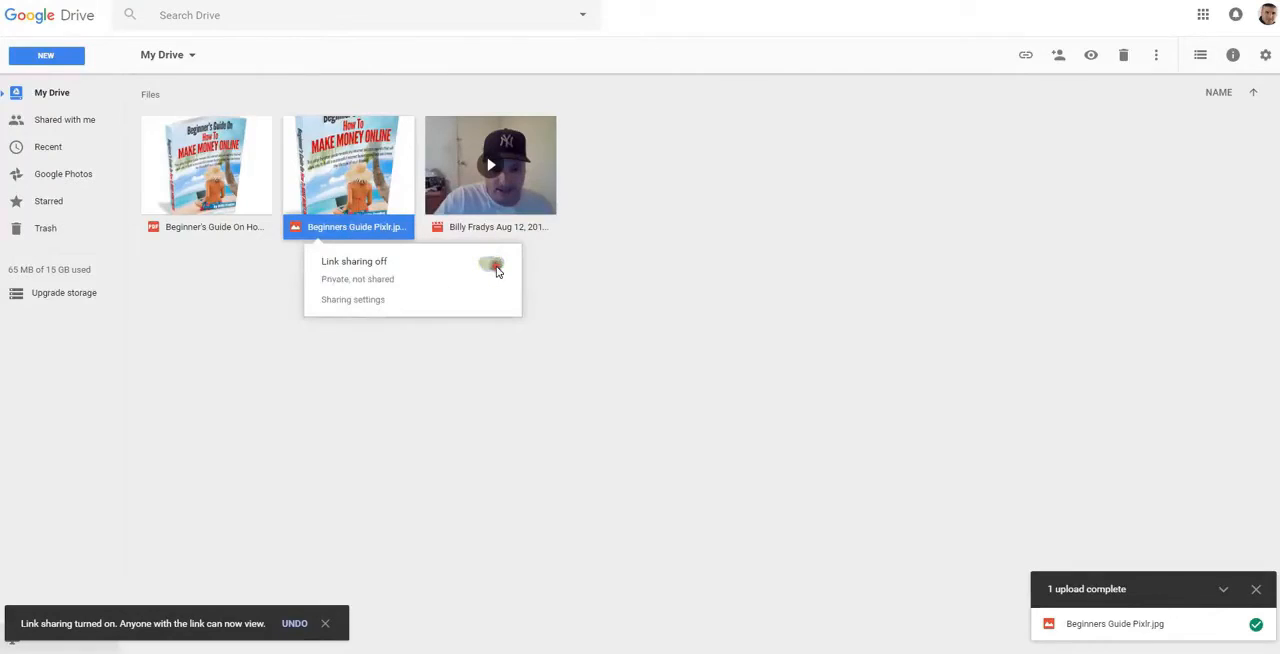
{"action": "left_click", "coordinate": [489, 376]}
Remove Beginners Guide Pixlr.jpg from My Drive and upload it again from the Saved Pictures folder
{"action": "right_click", "coordinate": [357, 186]}
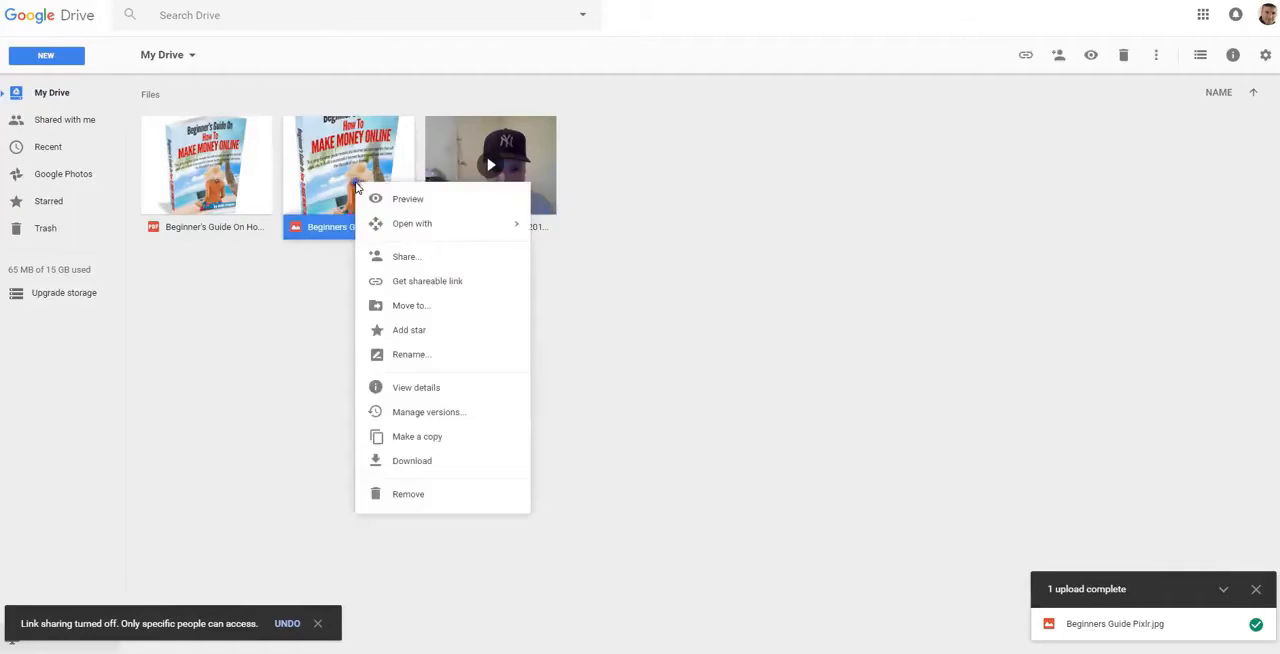
{"action": "left_click", "coordinate": [415, 494]}
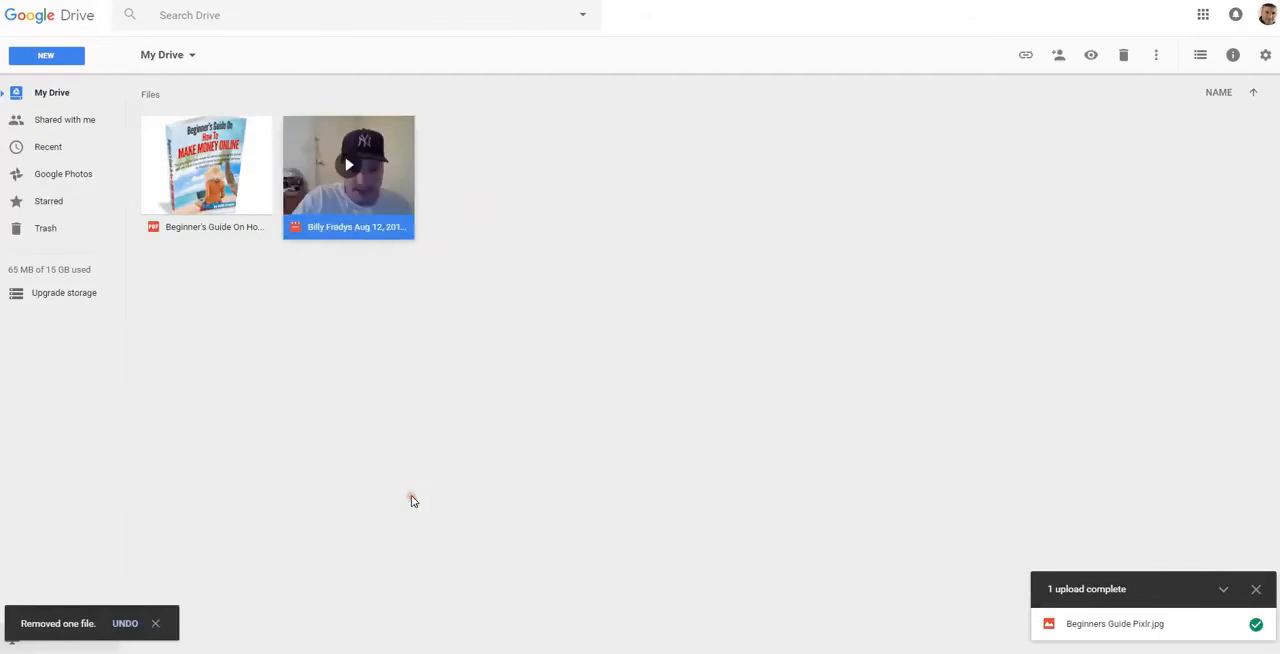
{"action": "left_click", "coordinate": [58, 58]}
{"action": "left_click", "coordinate": [78, 111]}
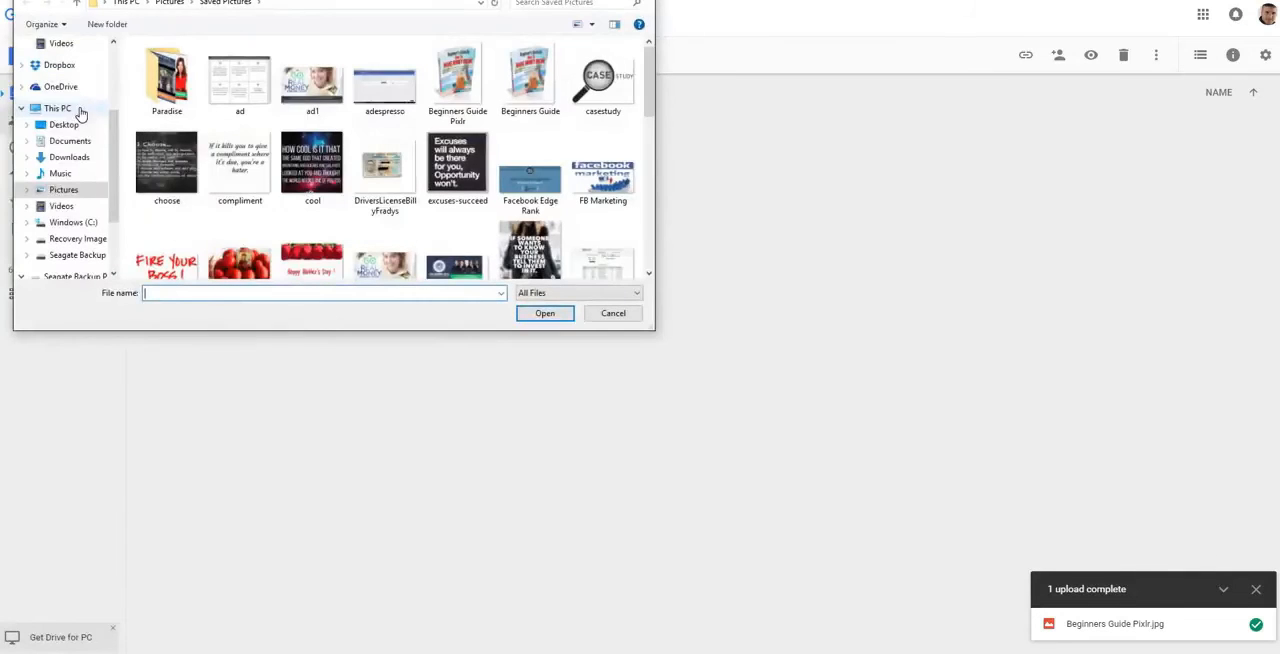
{"action": "double_click", "coordinate": [473, 100]}
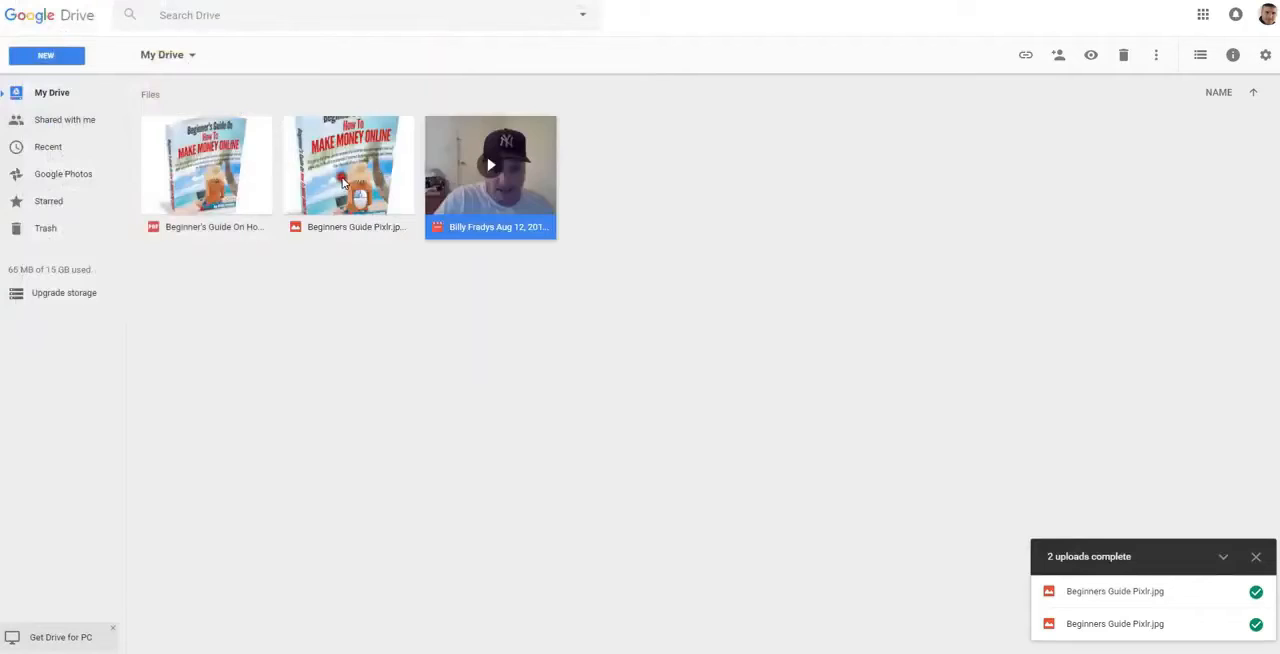
Turn on link sharing for the re-uploaded Beginners Guide Pixlr.jpg and copy its view link from the sharing settings
{"action": "right_click", "coordinate": [343, 181]}
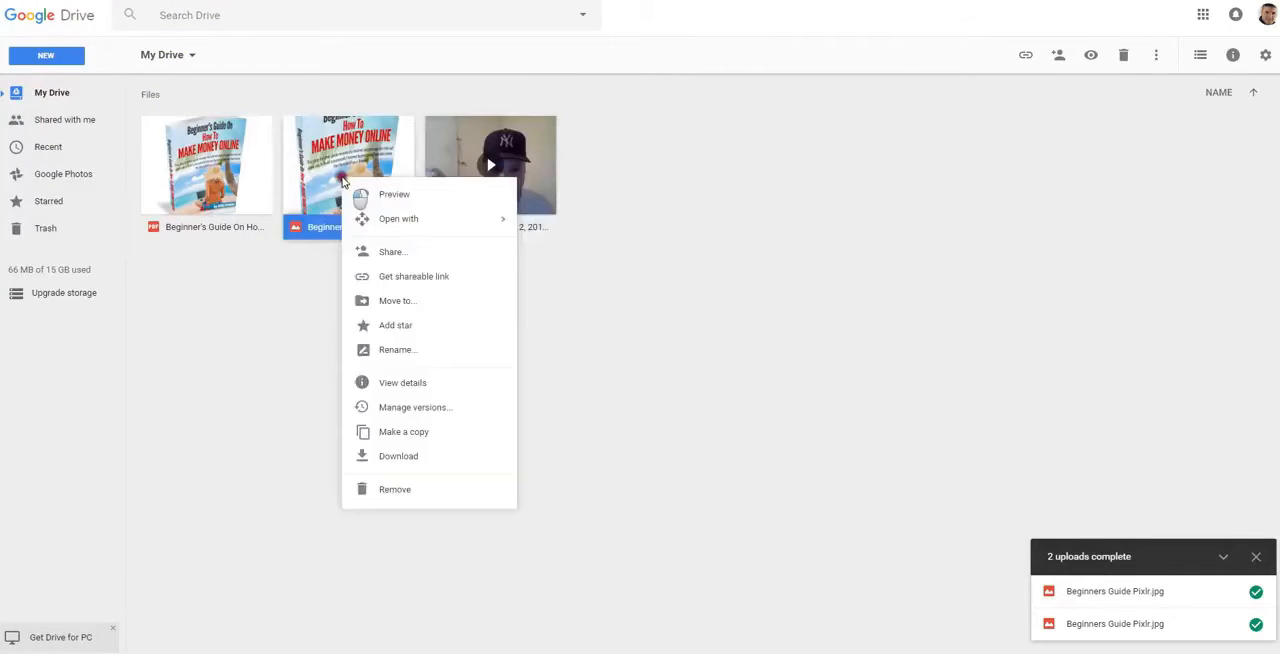
{"action": "left_click", "coordinate": [416, 279]}
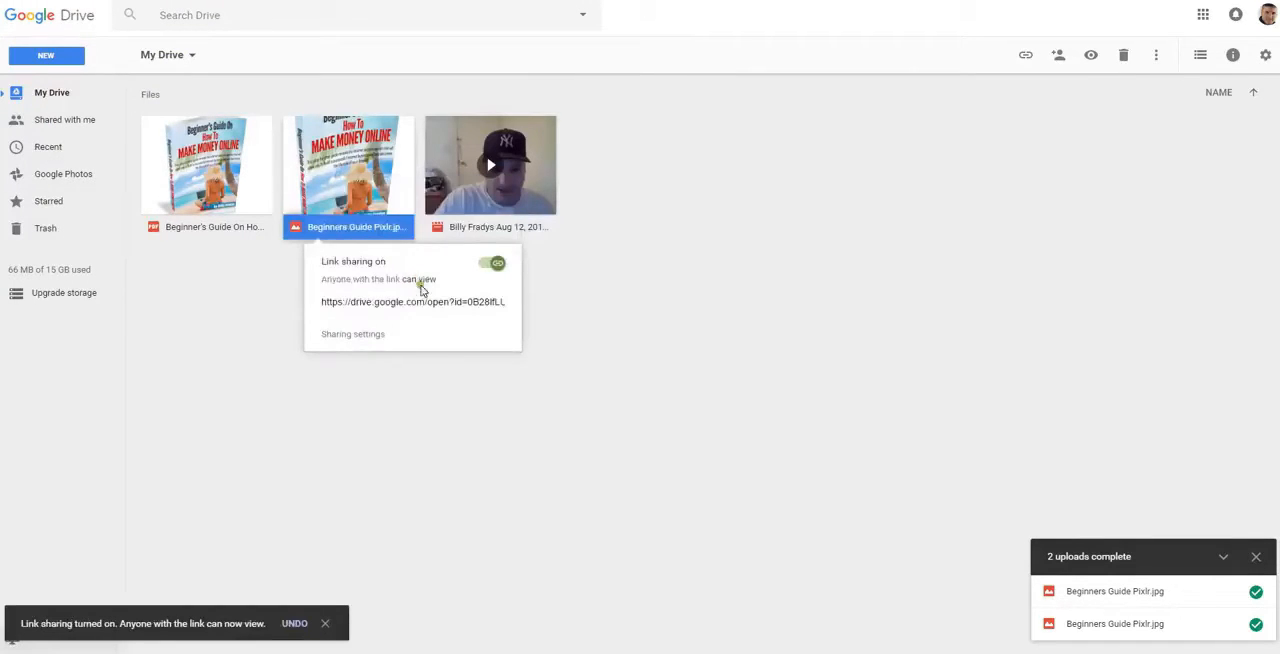
{"action": "left_click", "coordinate": [376, 343]}
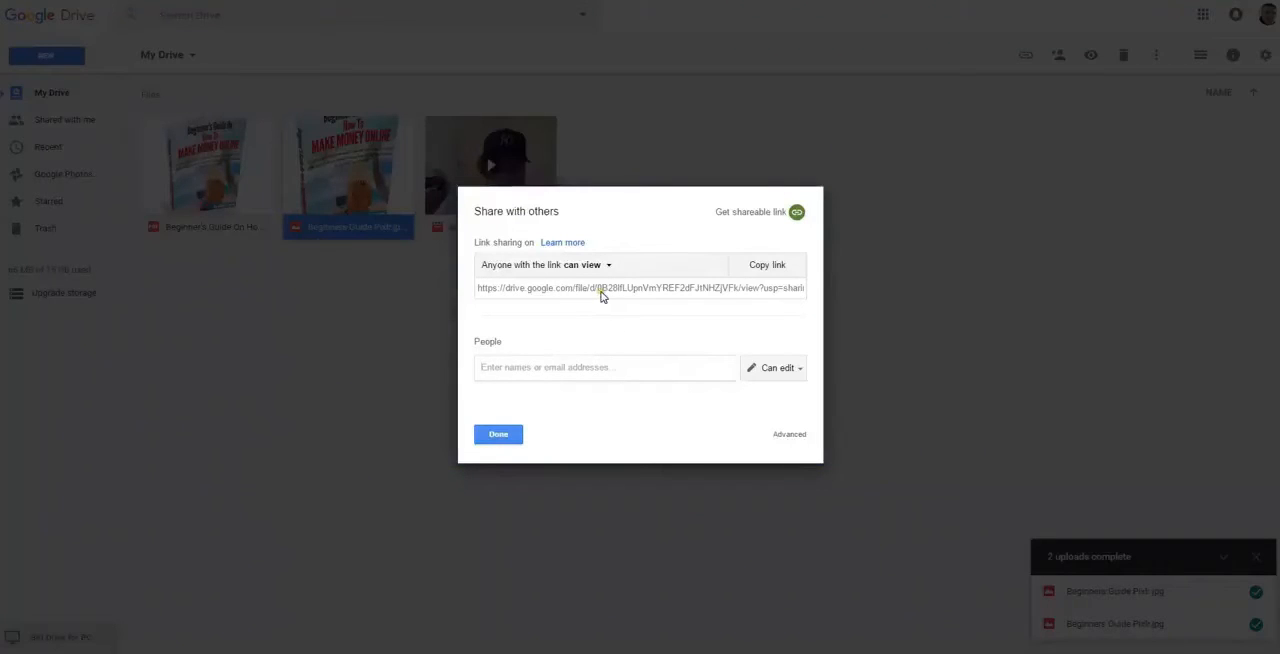
{"action": "left_click", "coordinate": [780, 267]}
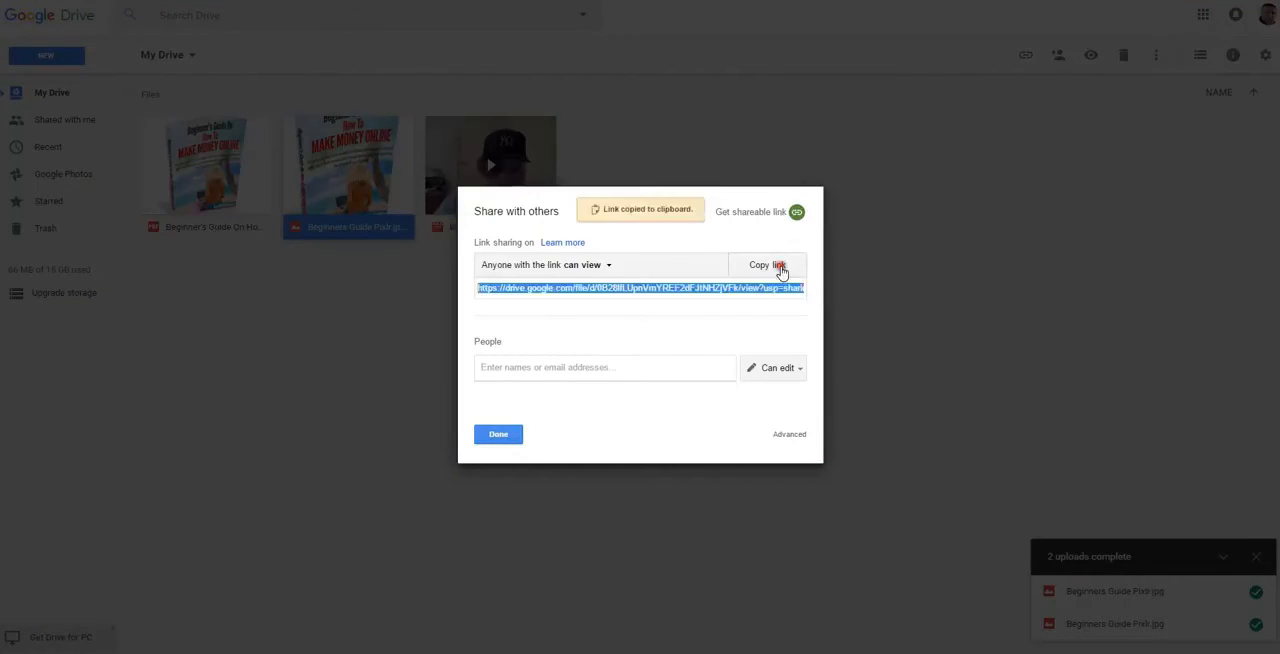
{"action": "left_click", "coordinate": [517, 436]}
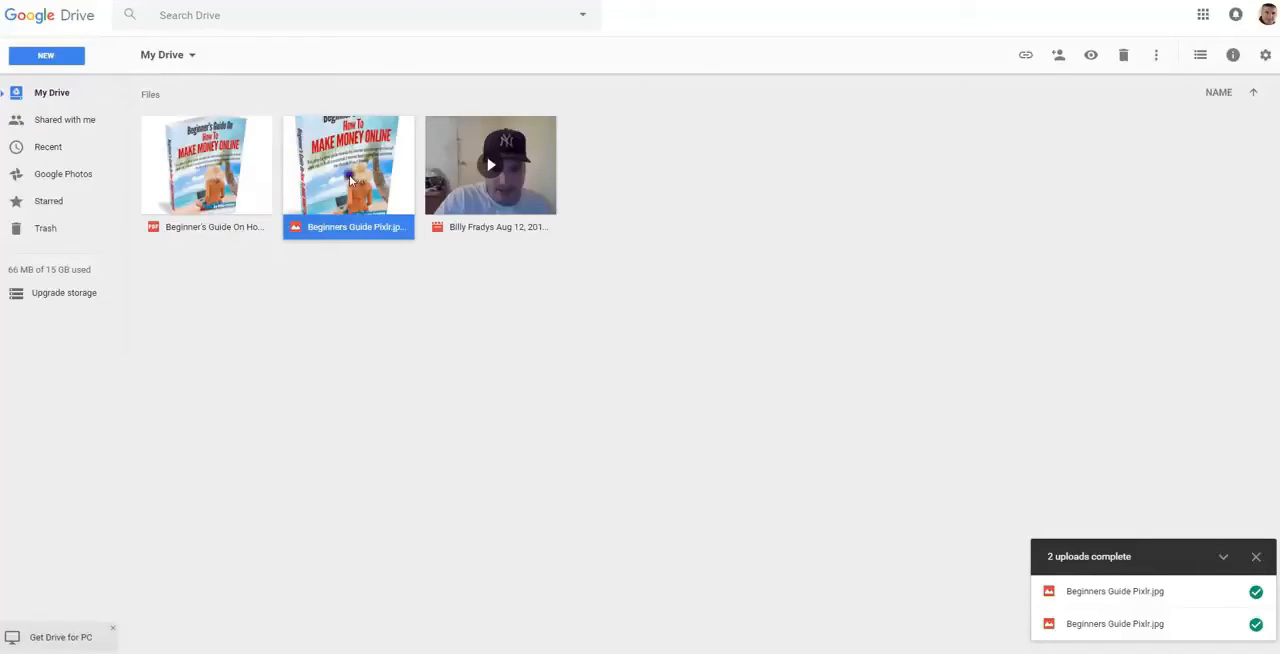
Remove Beginners Guide Pixlr.jpg from My Drive and sign out of the Google account
{"action": "right_click", "coordinate": [347, 172]}
{"action": "left_click", "coordinate": [424, 487]}
{"action": "left_click", "coordinate": [1268, 18]}
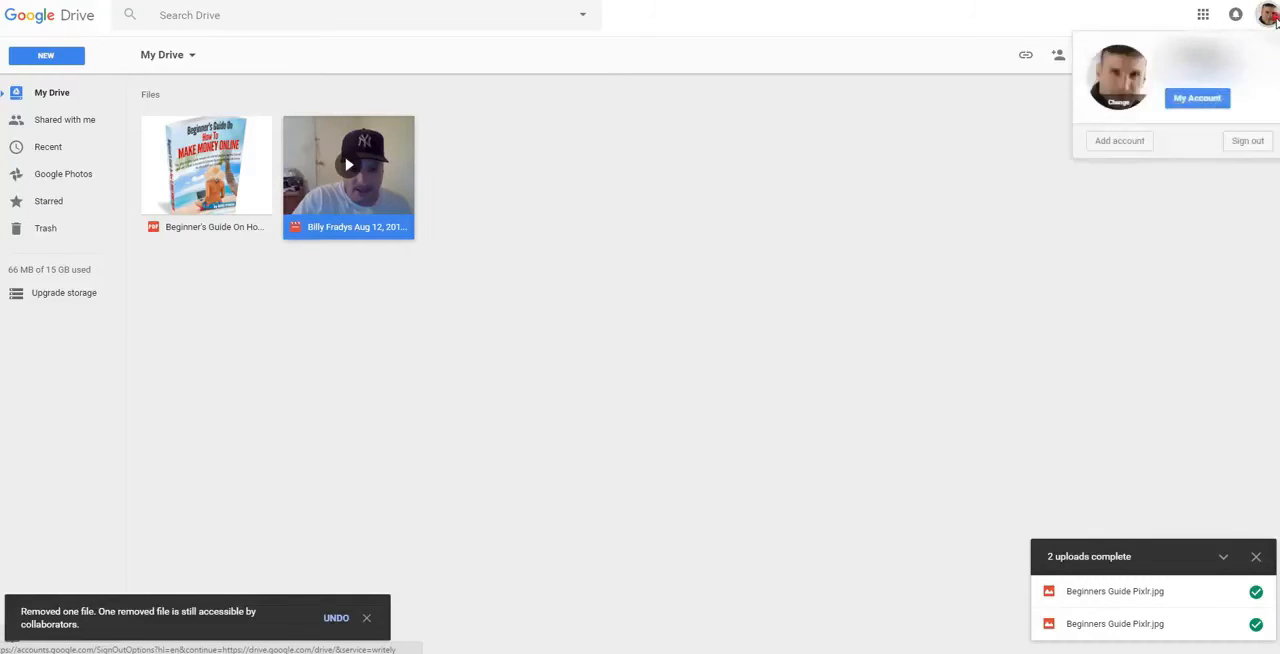
{"action": "left_click", "coordinate": [1246, 141]}
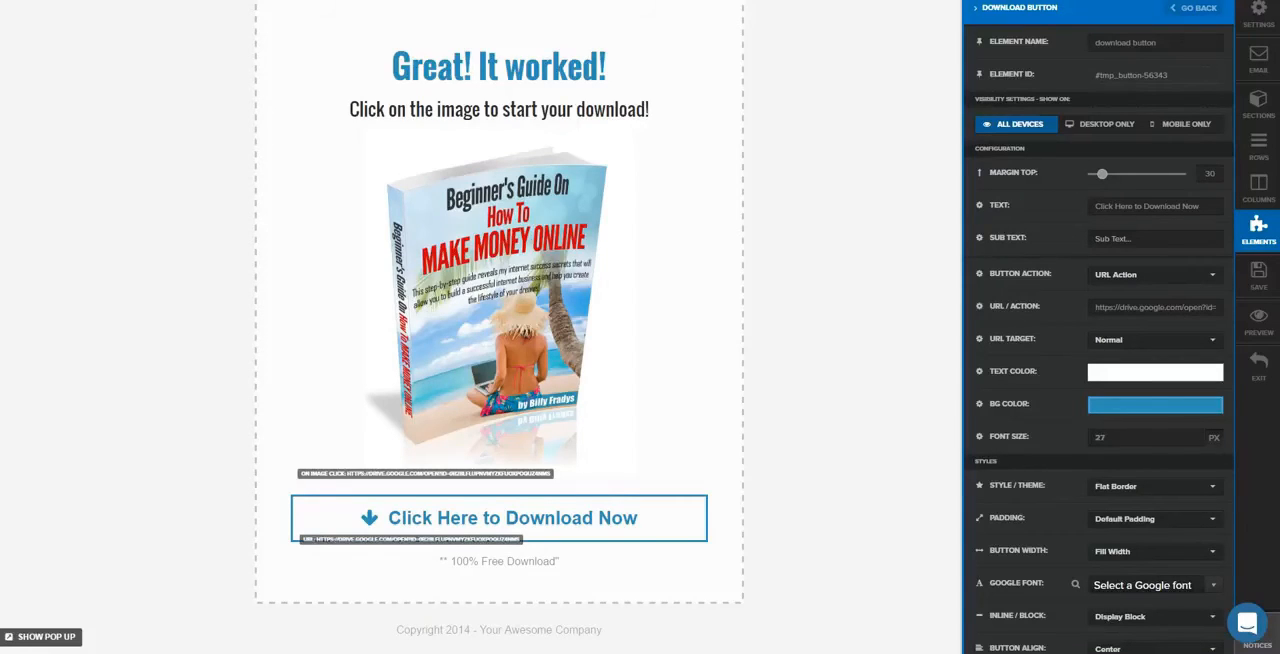
Switch back to the ClickFunnels editor, save the page with its Flat Border download button and preview it
{"action": "left_click", "coordinate": [1261, 280]}
{"action": "left_click", "coordinate": [903, 320]}
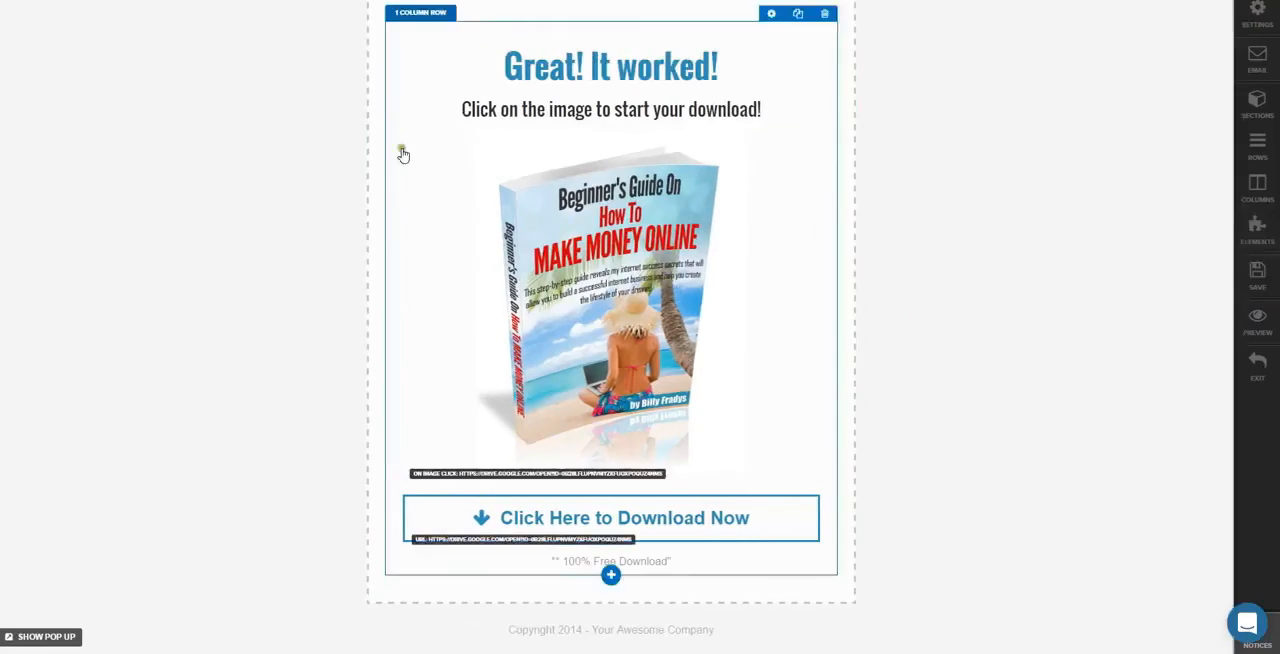
{"action": "left_click", "coordinate": [1255, 324]}
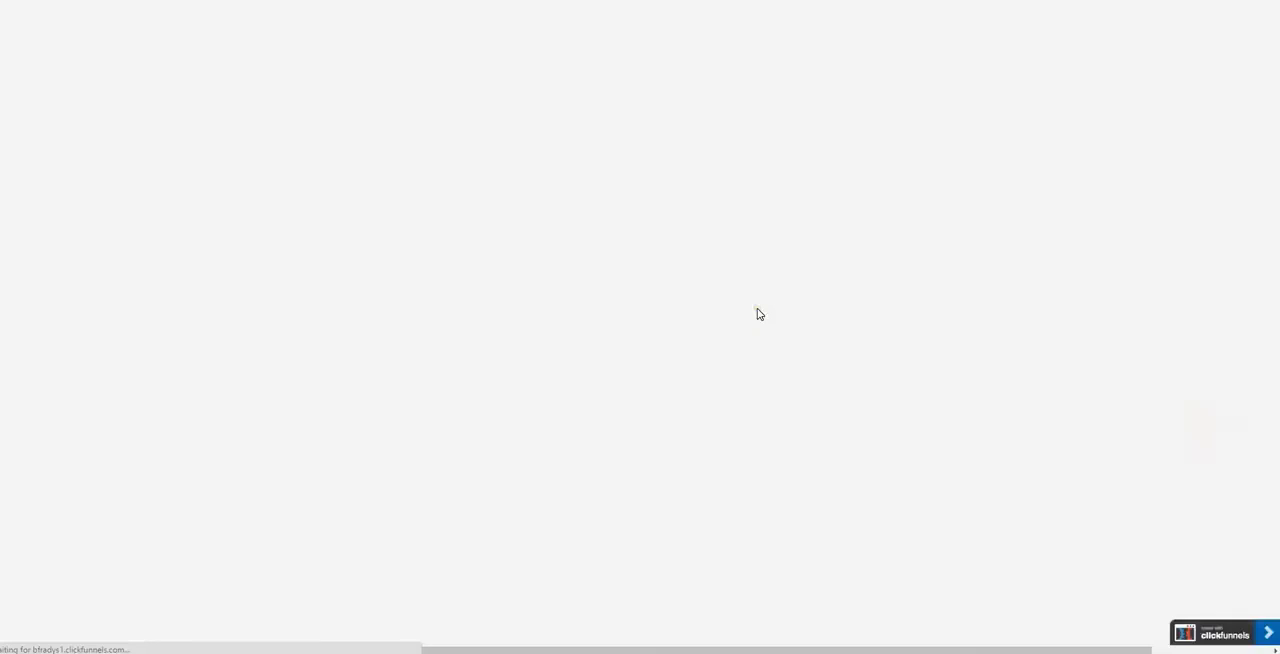